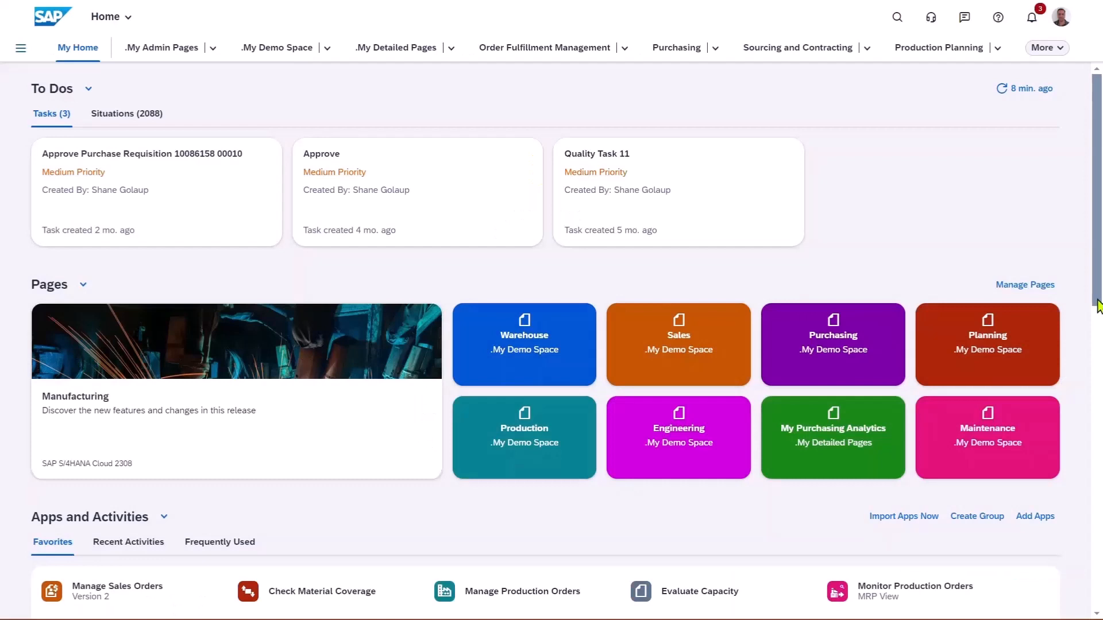
Start a new Standard Order (OR) in Manage Sales Orders - Version 2 for Dom. Sales Org US (1710), Direct Sales (10), Product Division 00.
left_click_drag(1098, 306, 1100, 492)
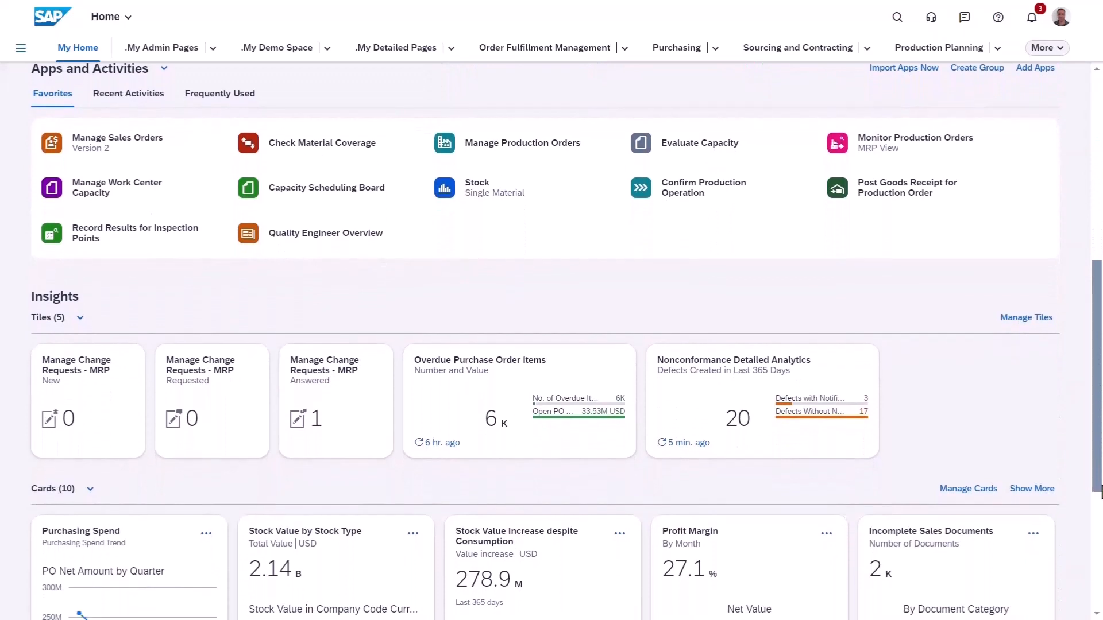
left_click(106, 141)
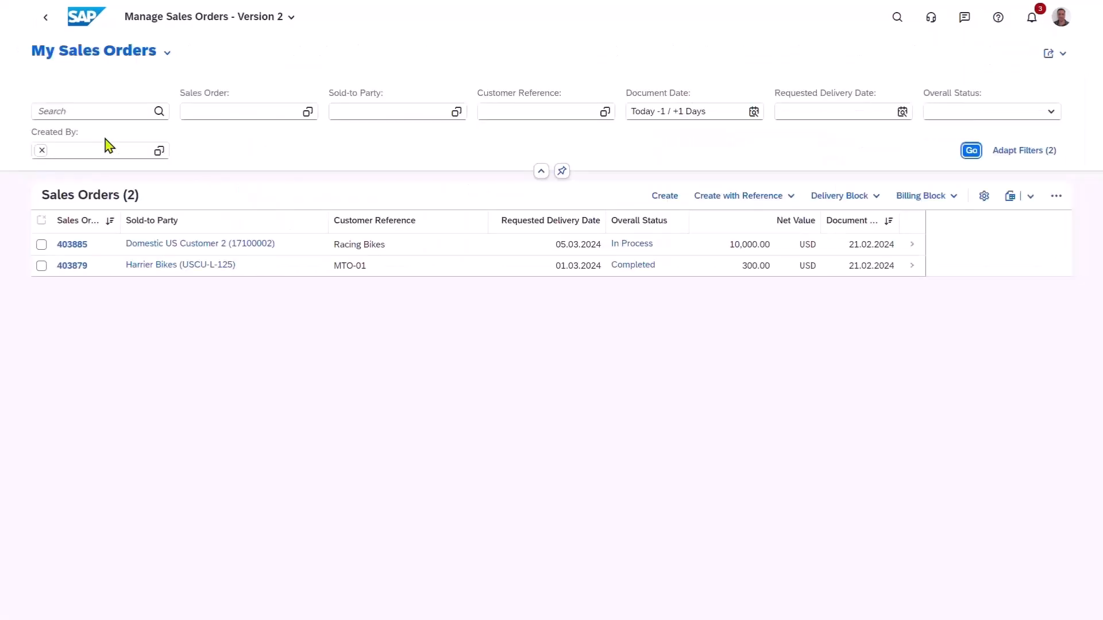
left_click(671, 196)
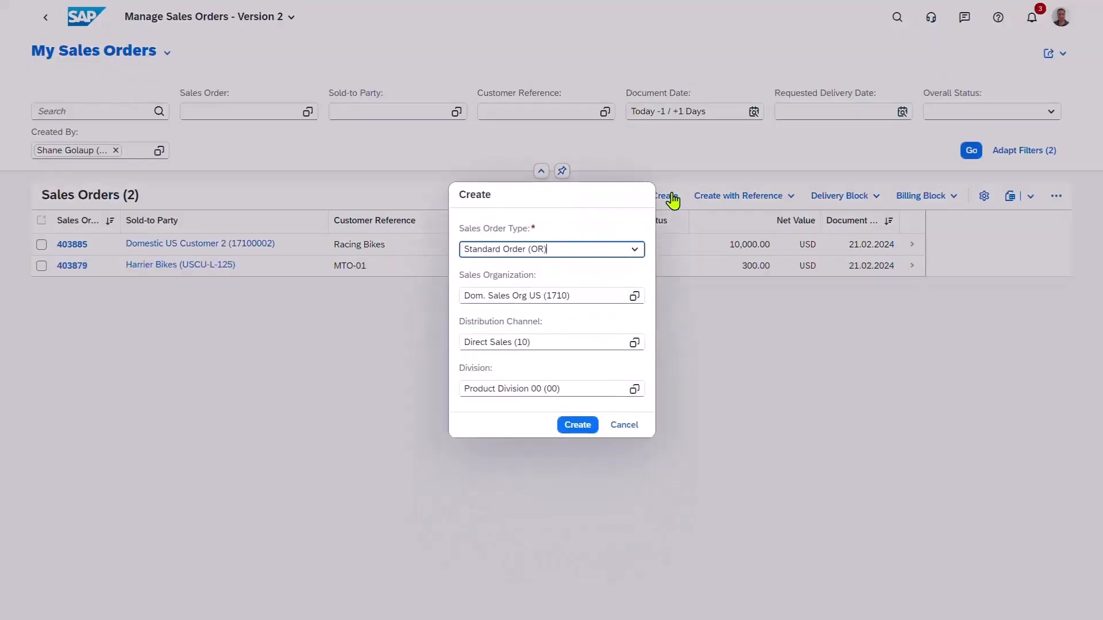
left_click(579, 427)
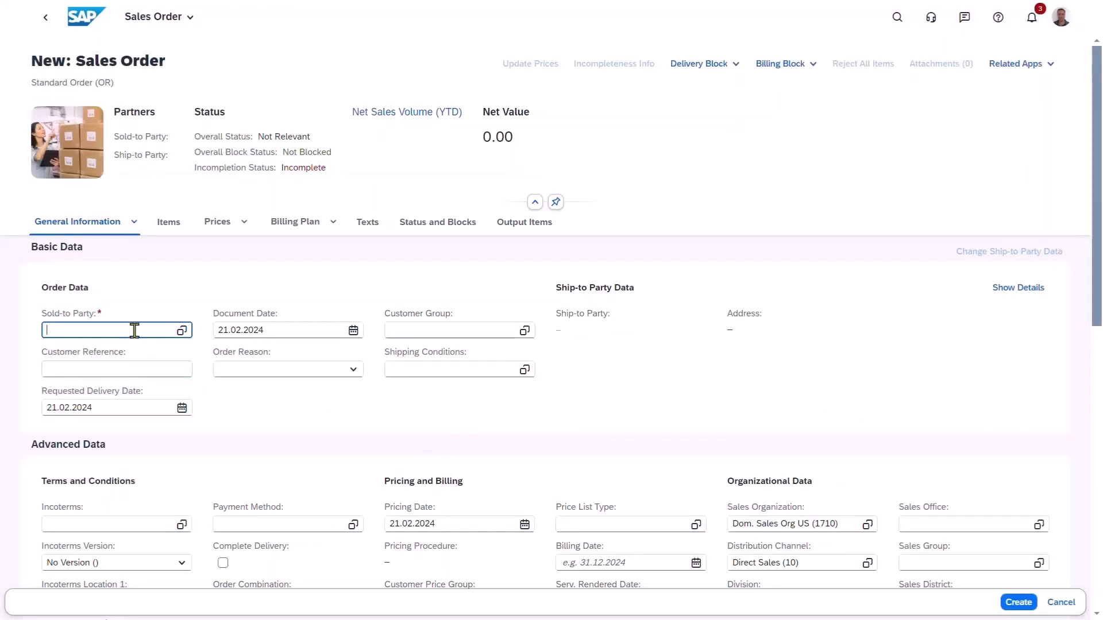
Fill in the order data with sold-to party Harrier Bikes, customer reference MTO-02 and requested delivery date 07.03.2024.
type("arr")
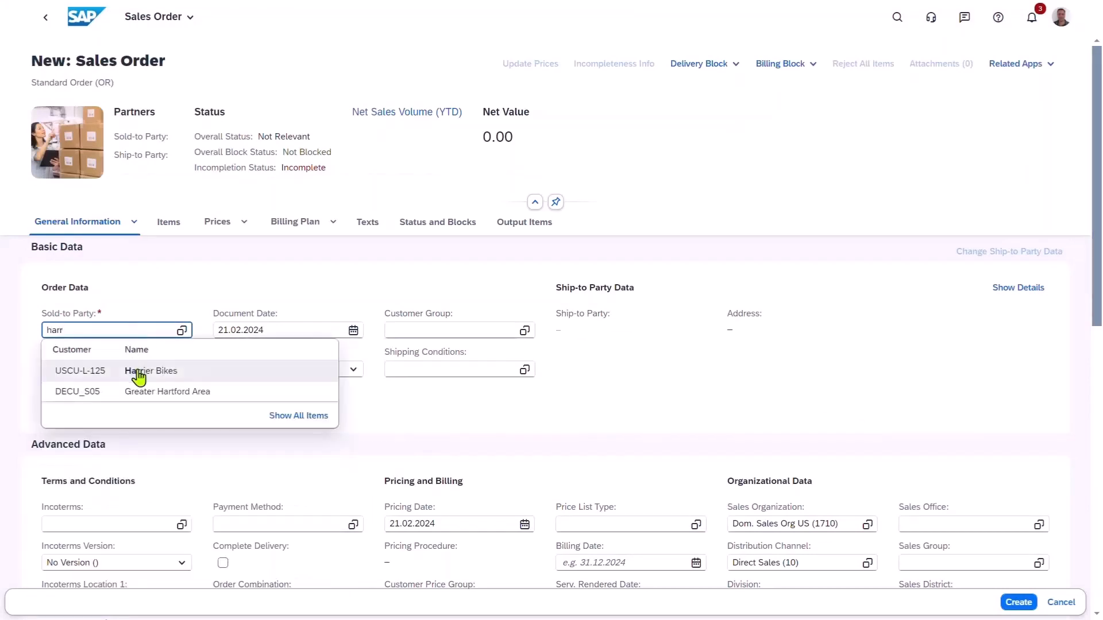
left_click(137, 370)
left_click(138, 369)
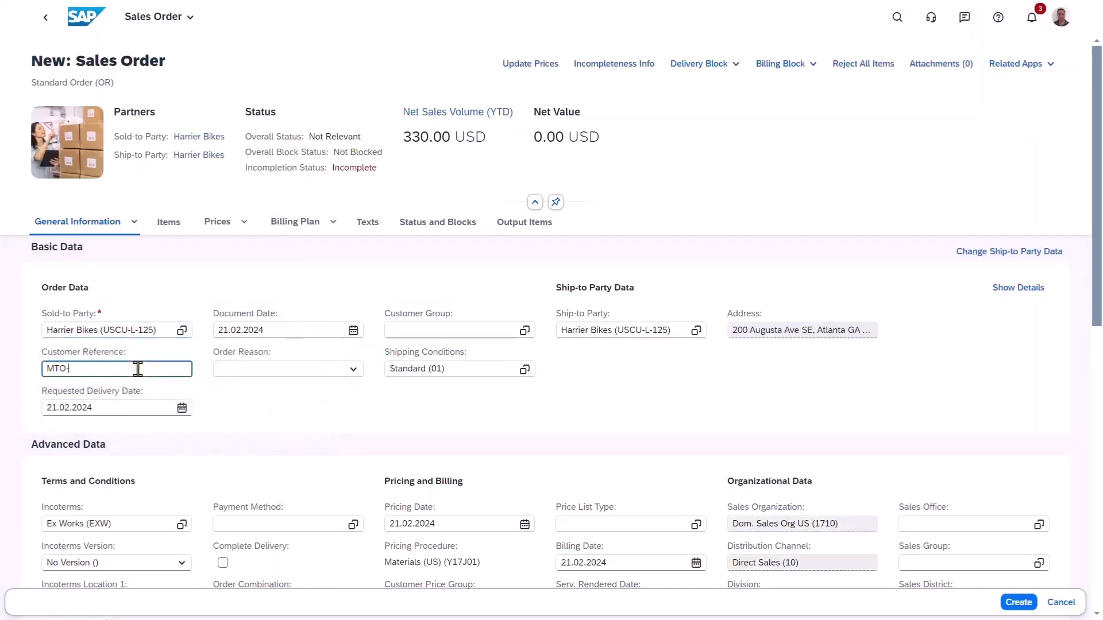
key("Tab")
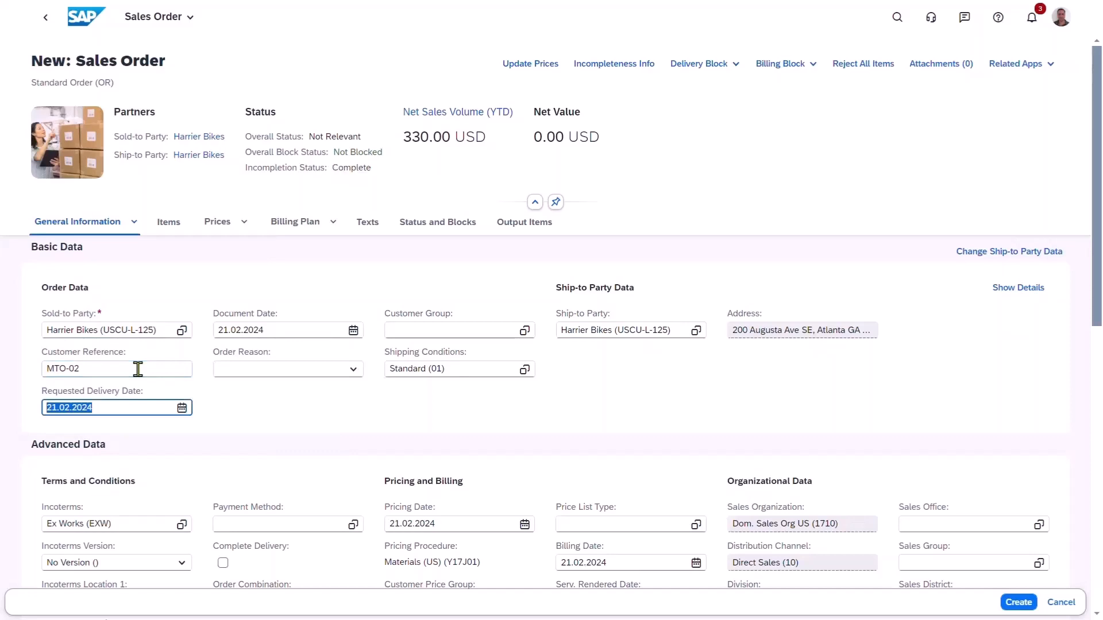
left_click(181, 409)
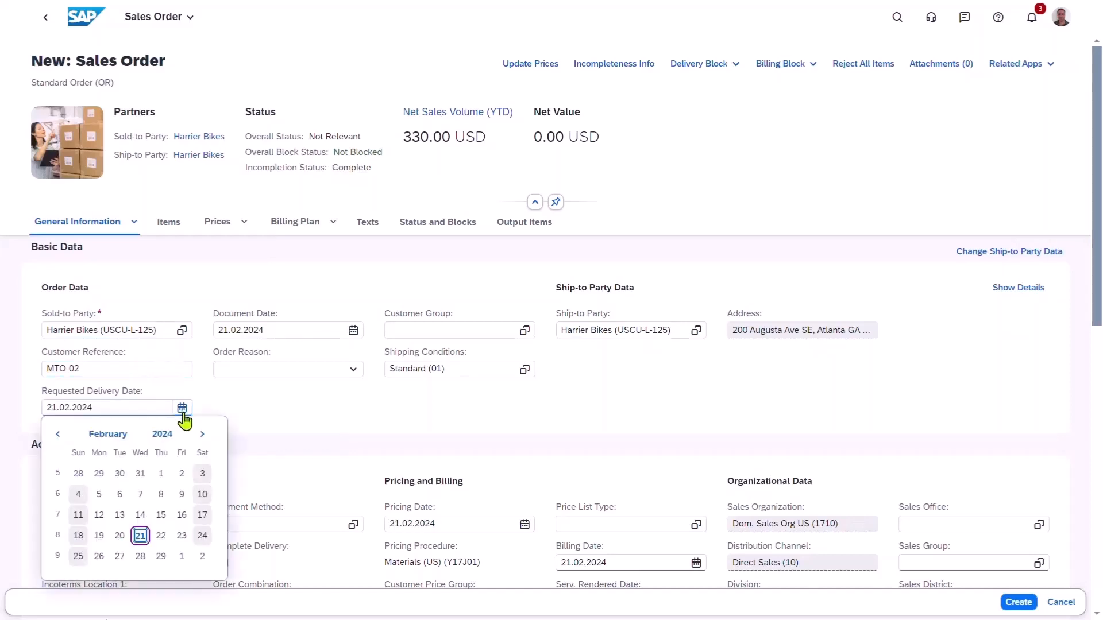
left_click(202, 434)
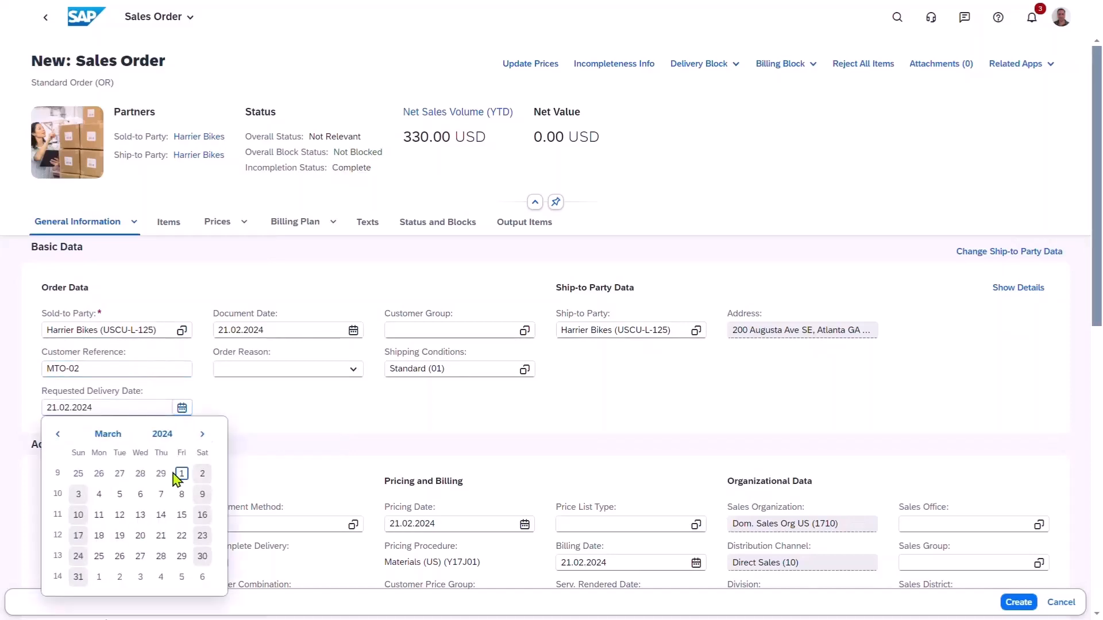
left_click(161, 494)
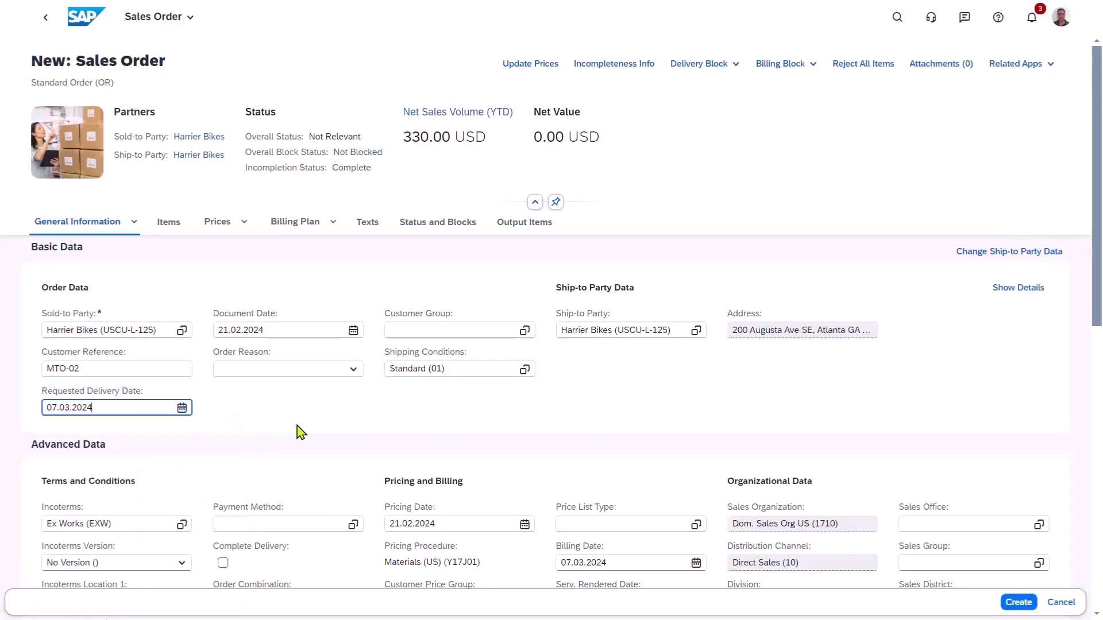
Add product MZ-FG-N03-01 (MTO R13 Bike) to the sales order items with a requested quantity of 1 PC.
left_click(165, 230)
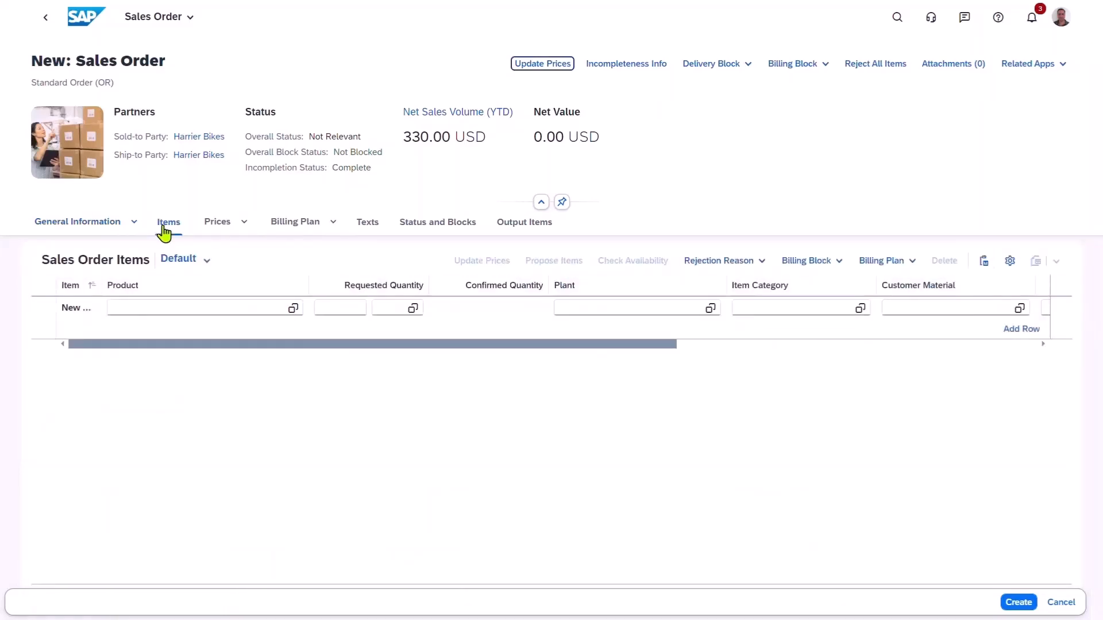
left_click(159, 309)
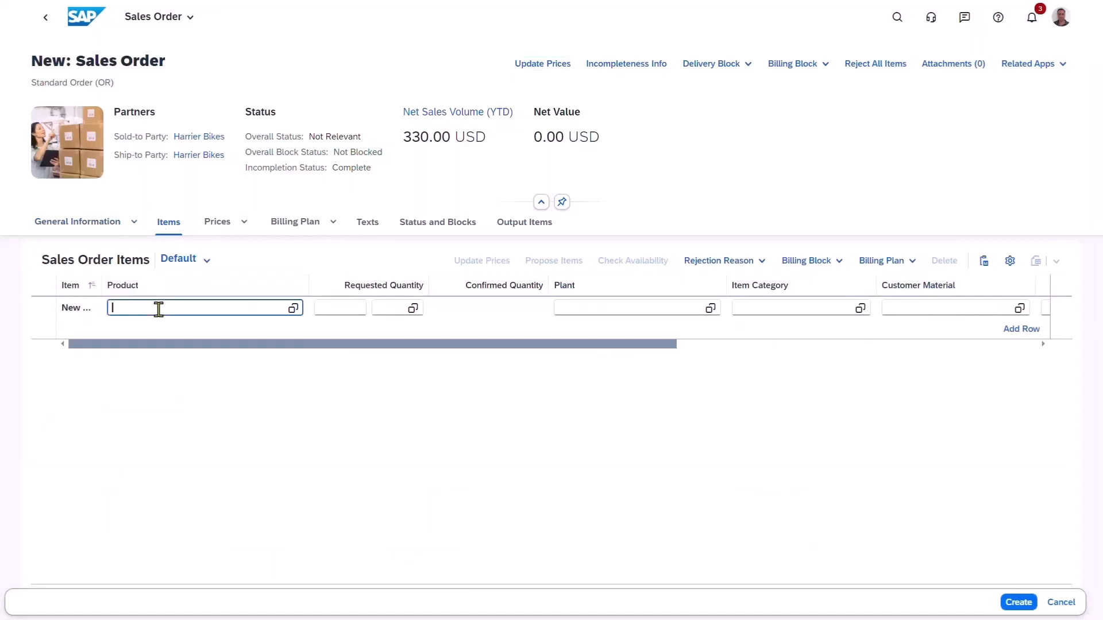
type("MZ-FG-N03-01")
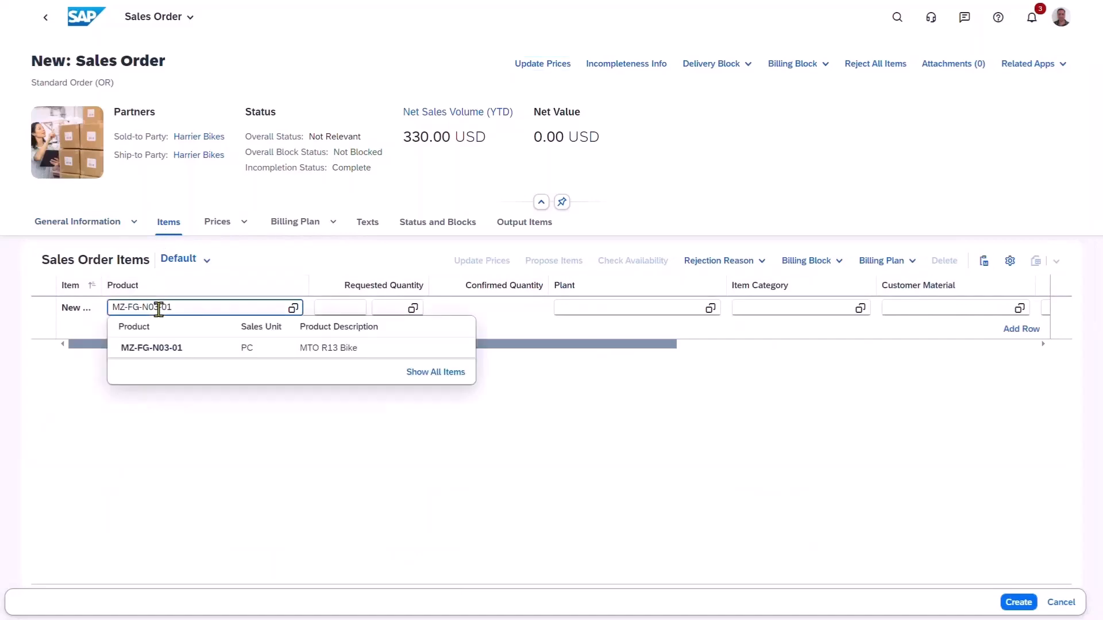
key("Tab")
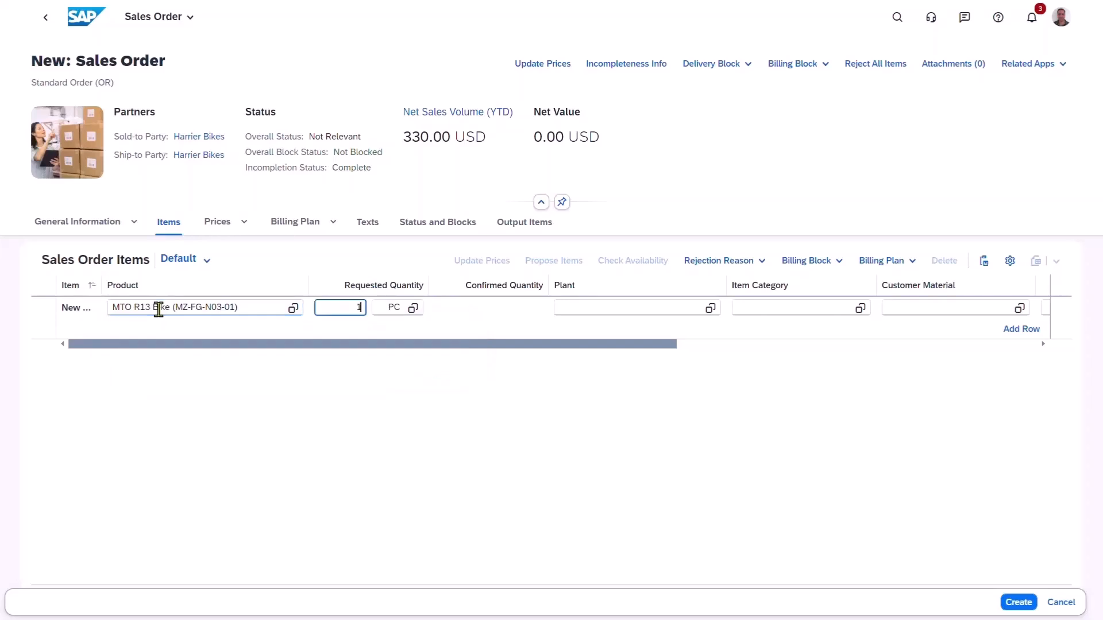
type("1")
key("Return")
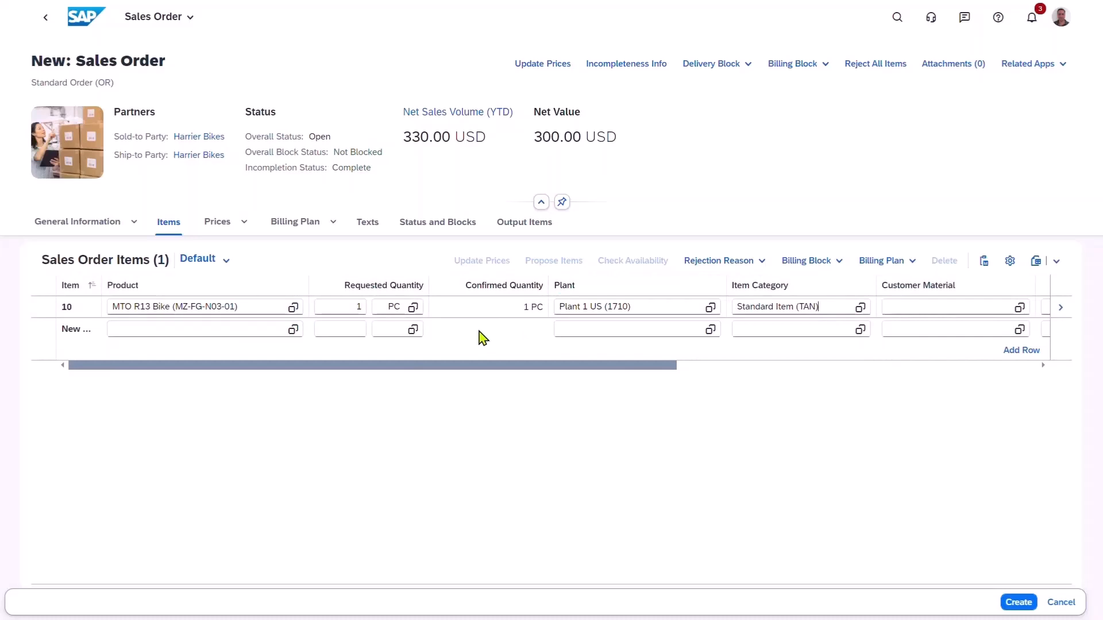
Run the availability check for the MTO R13 Bike item and open the details of its requirement.
left_click(44, 313)
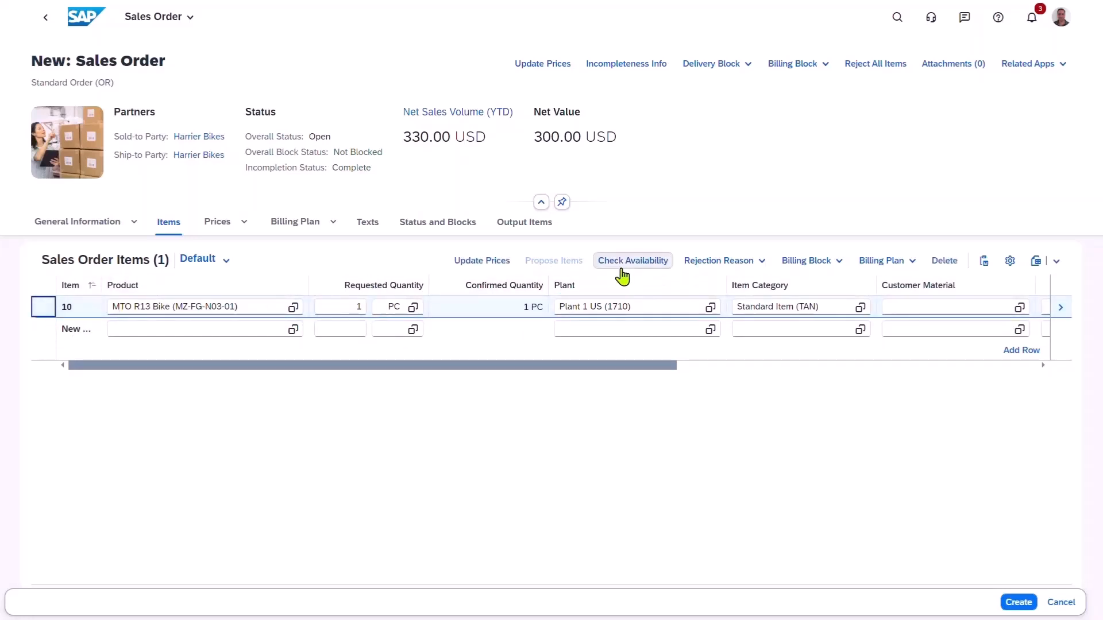
left_click(621, 268)
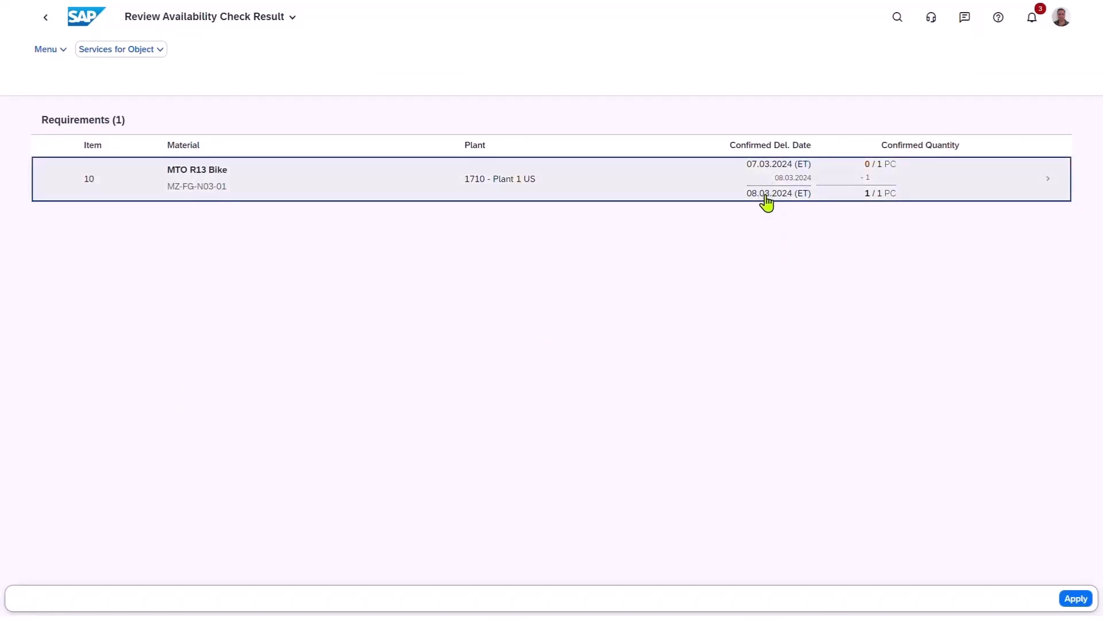
left_click(1052, 186)
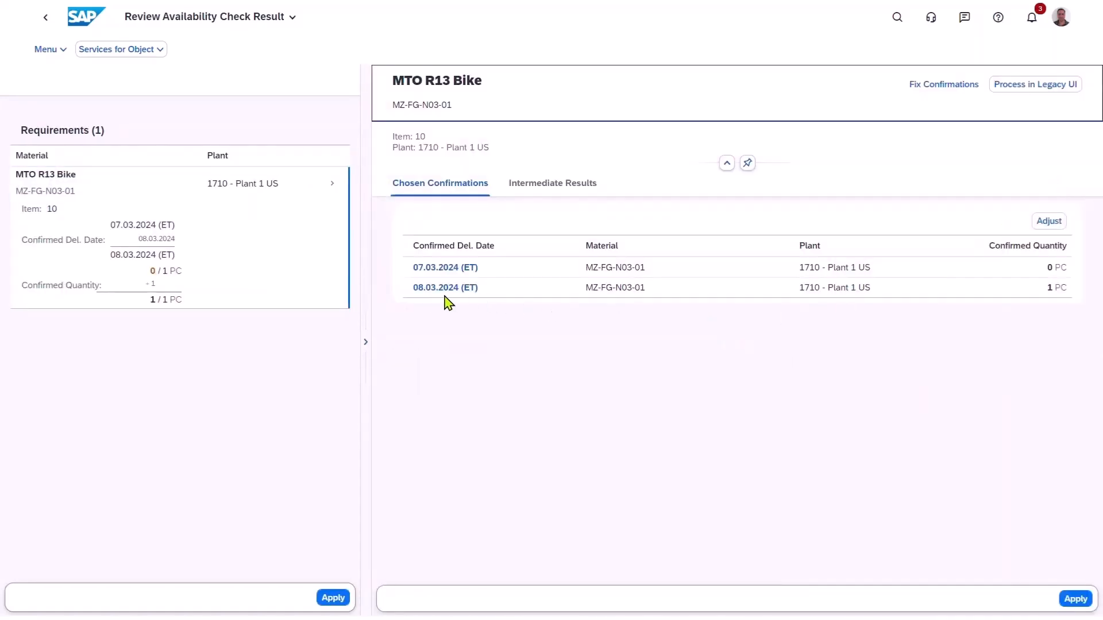
View the intermediate results enlarged and inspect the delivery schedule of the 07.03.2024 confirmation after the capacity allocation check.
left_click(573, 184)
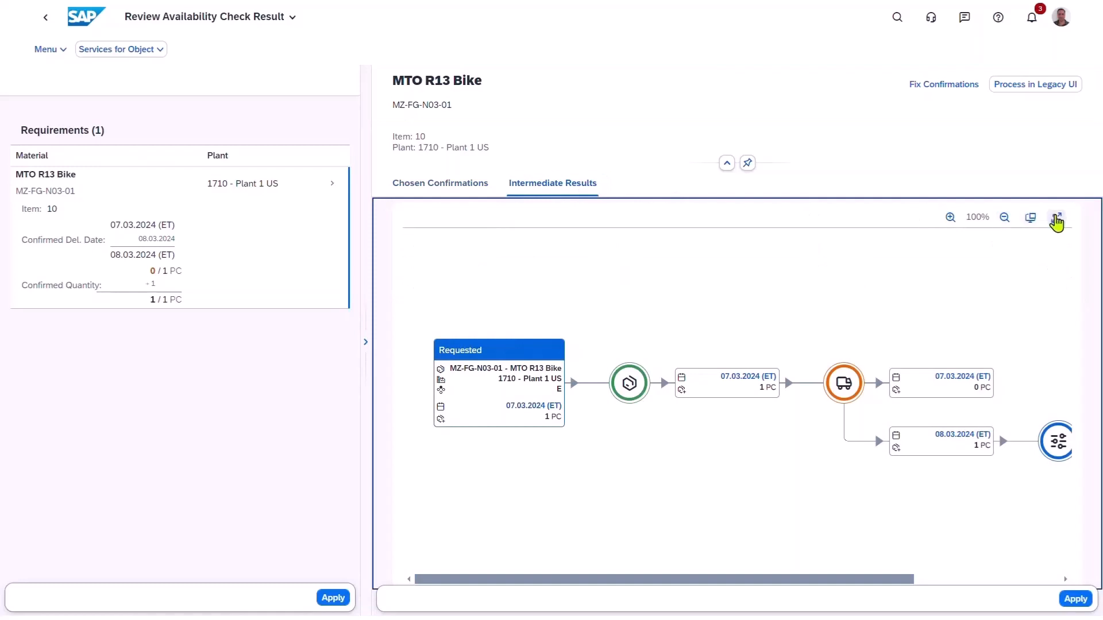
left_click(1055, 217)
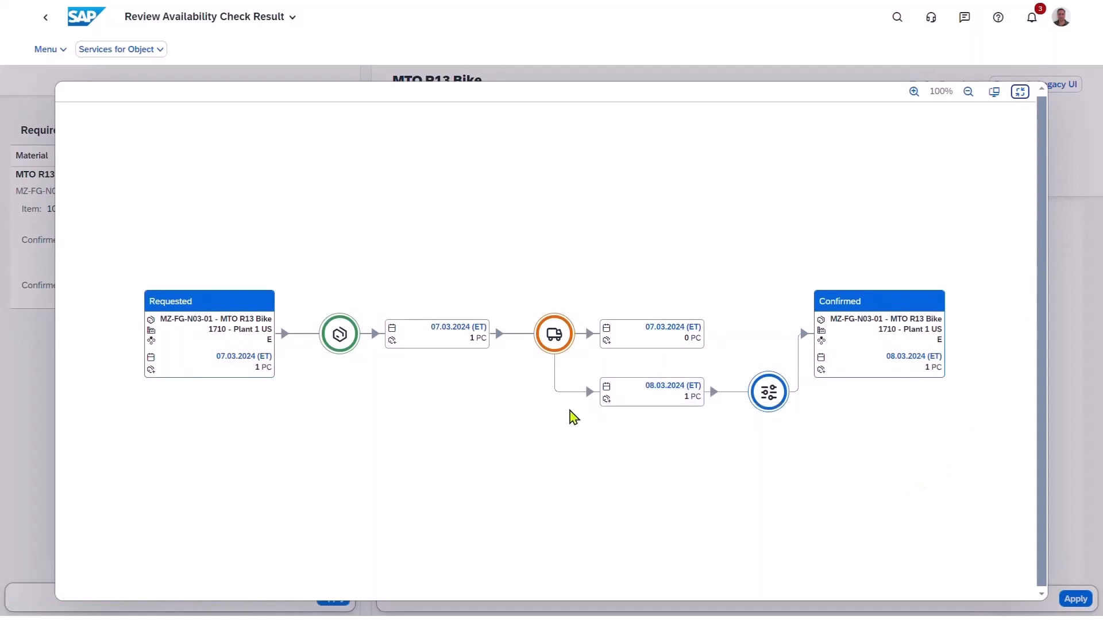
left_click(673, 328)
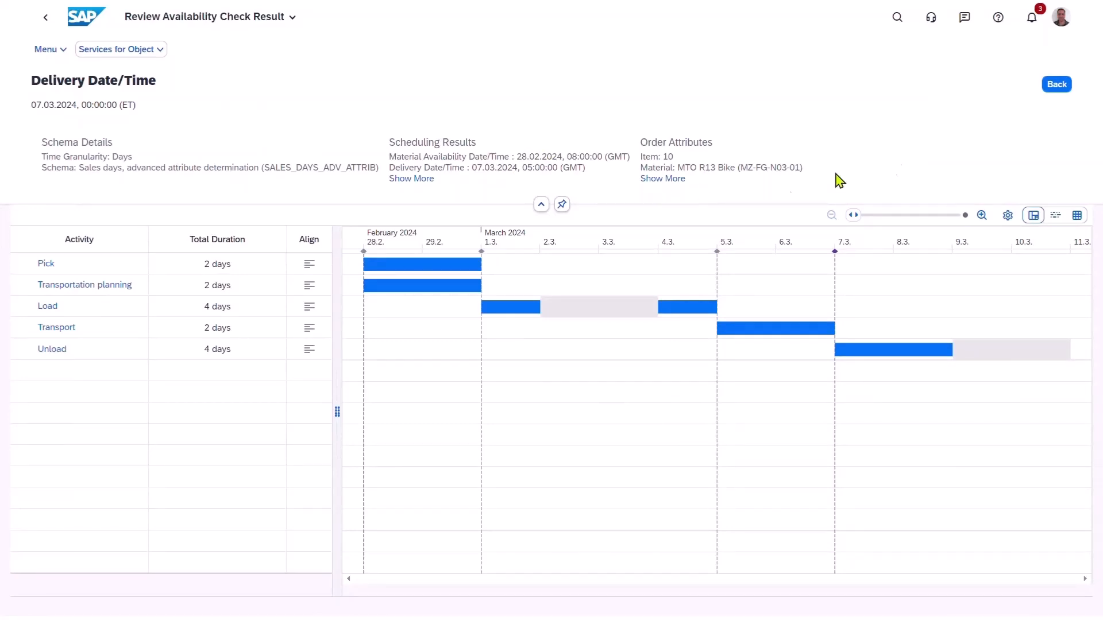
left_click(1062, 86)
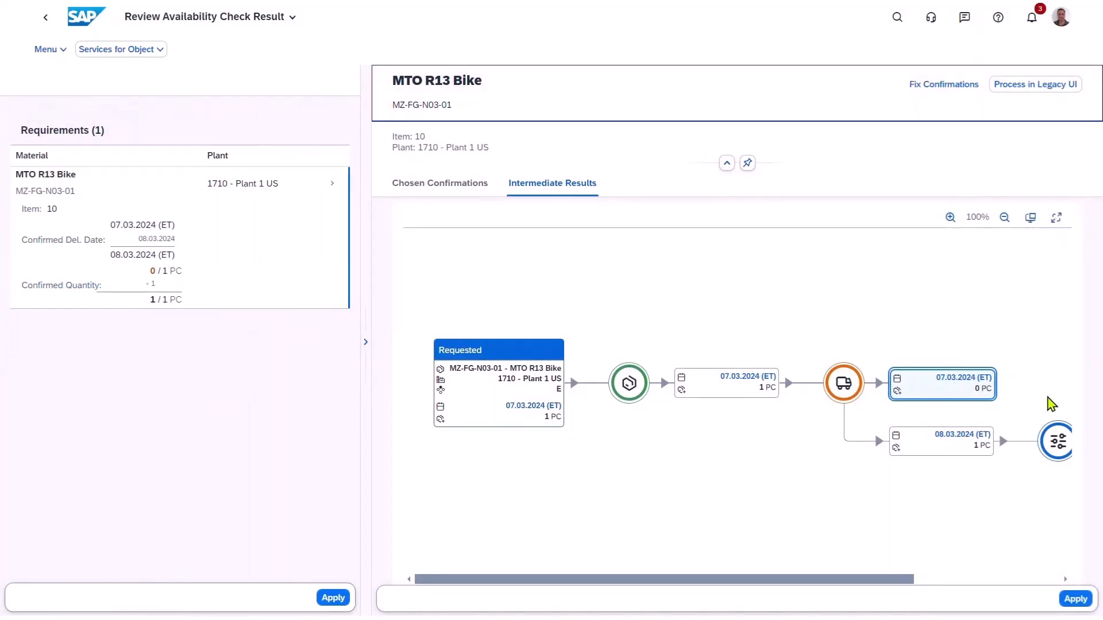
Examine the capacity product allocation check and the period consumptions of its Racing Bikes constraint, then return to the intermediate results.
left_click(844, 390)
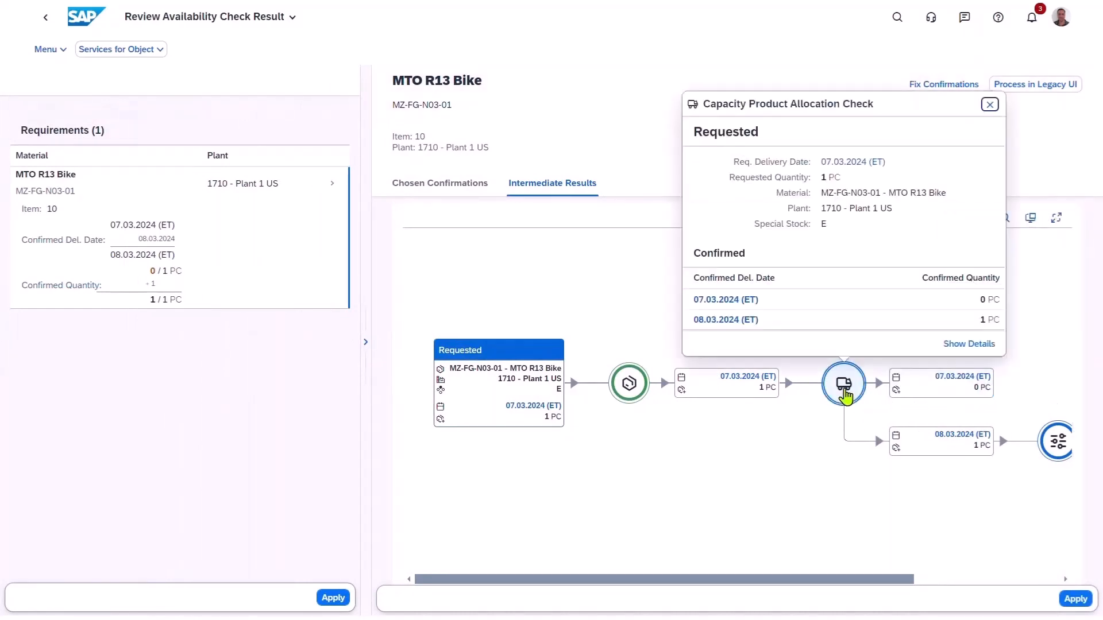
left_click(967, 344)
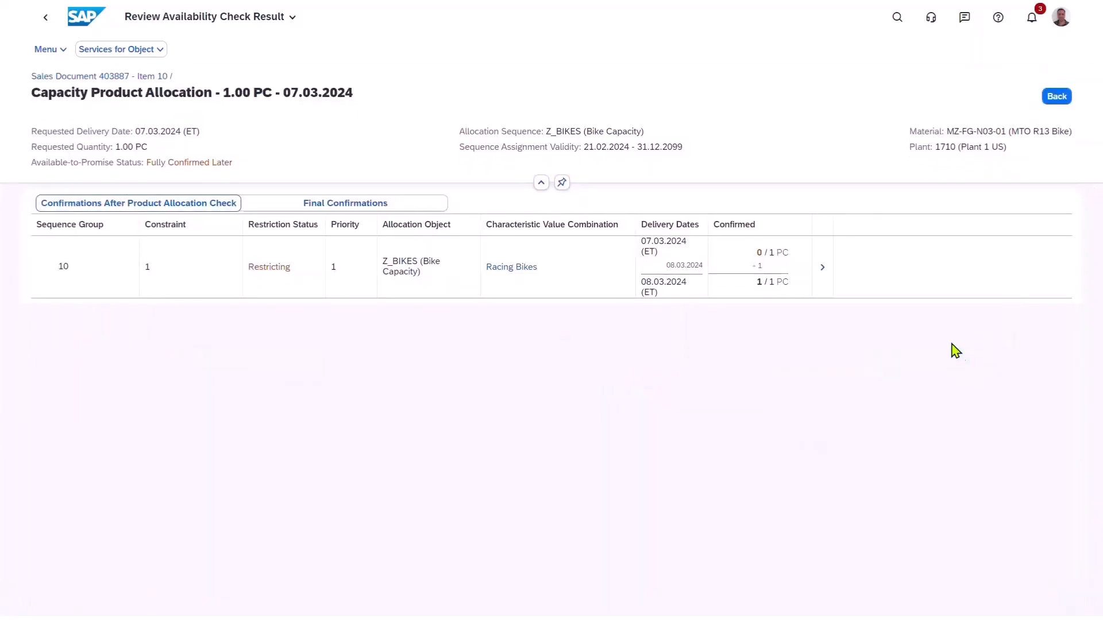
left_click(826, 272)
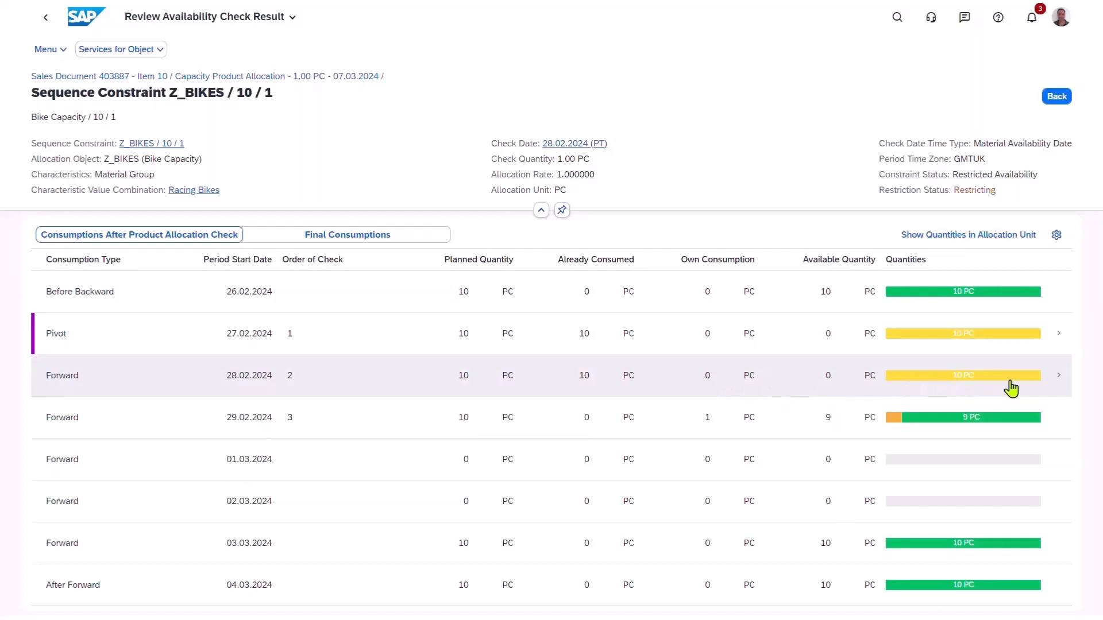
mouse_move(1021, 389)
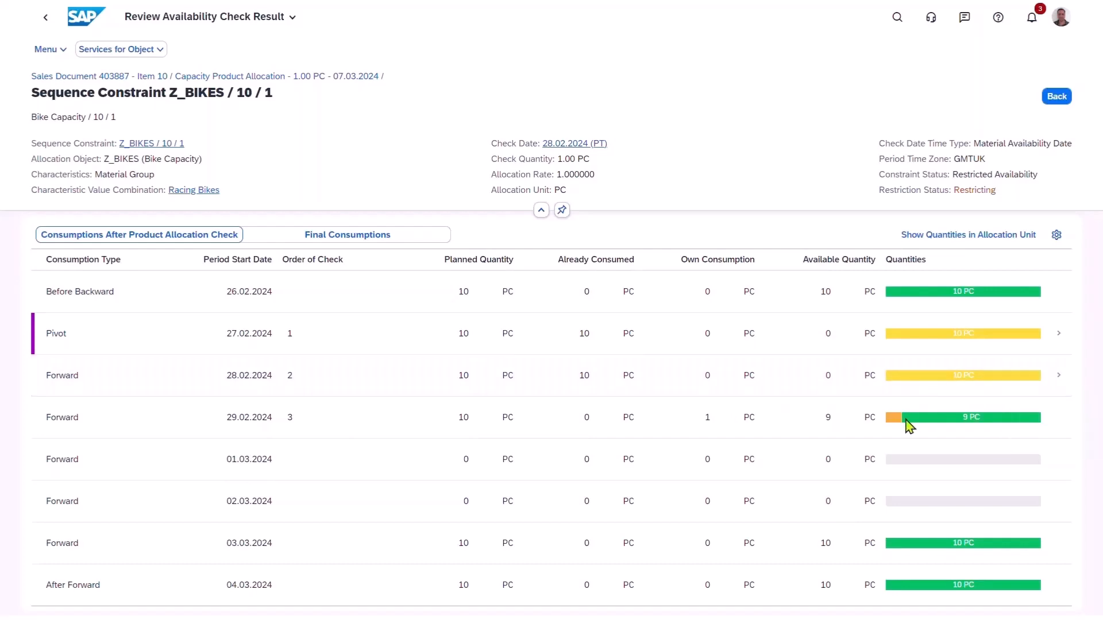
mouse_move(893, 432)
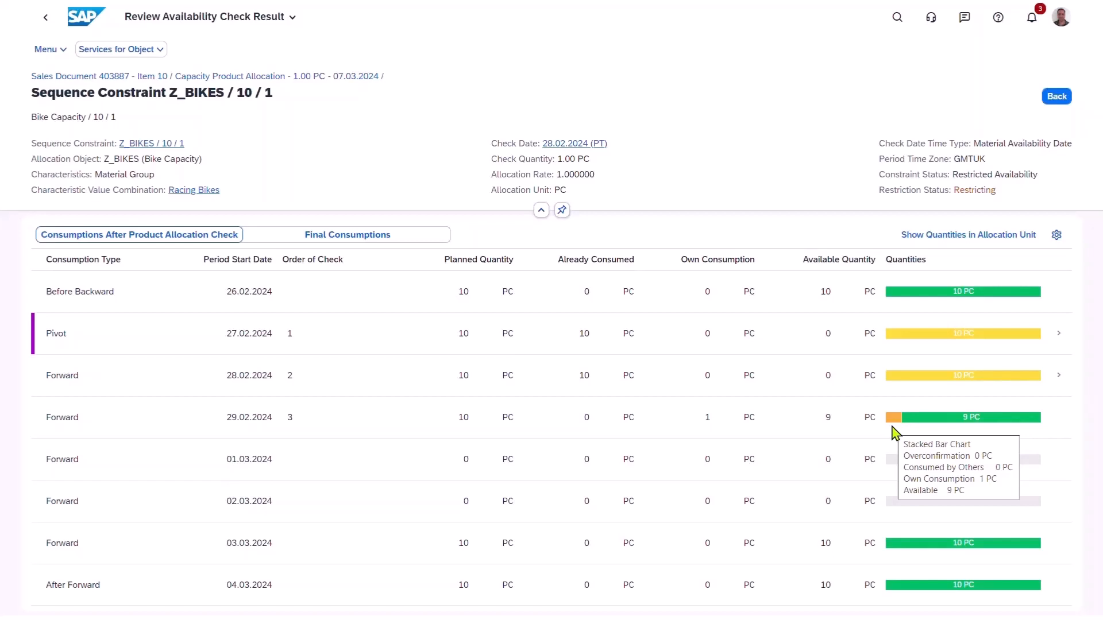
left_click(1062, 99)
left_click(1064, 103)
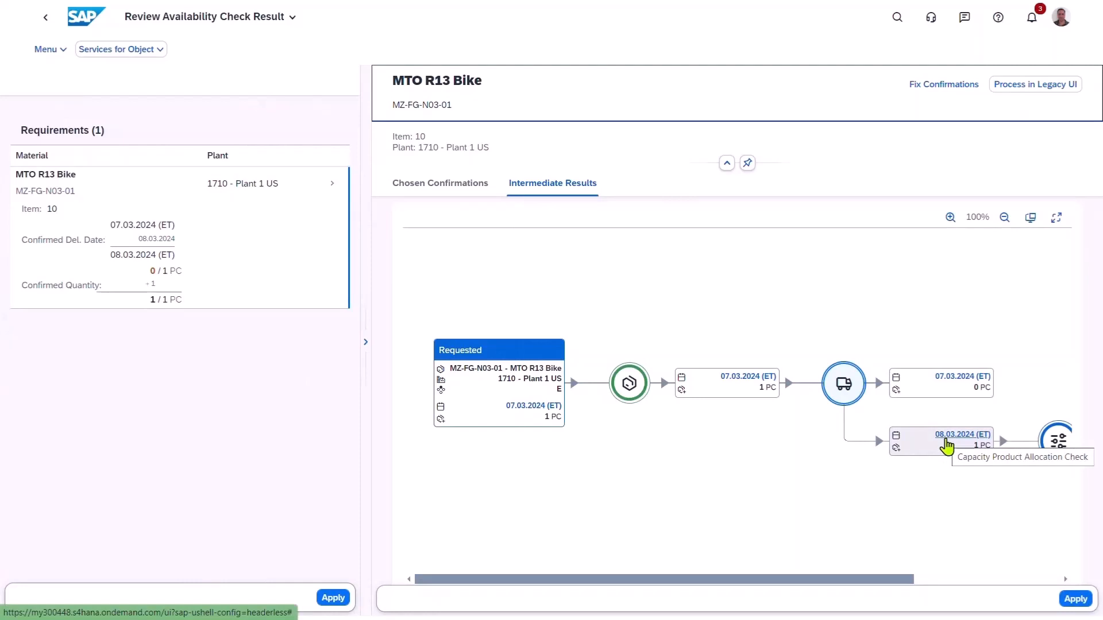
Inspect the delivery schedule and full scheduling results of the 08.03.2024 confirmation, then return to the intermediate results.
left_click(946, 439)
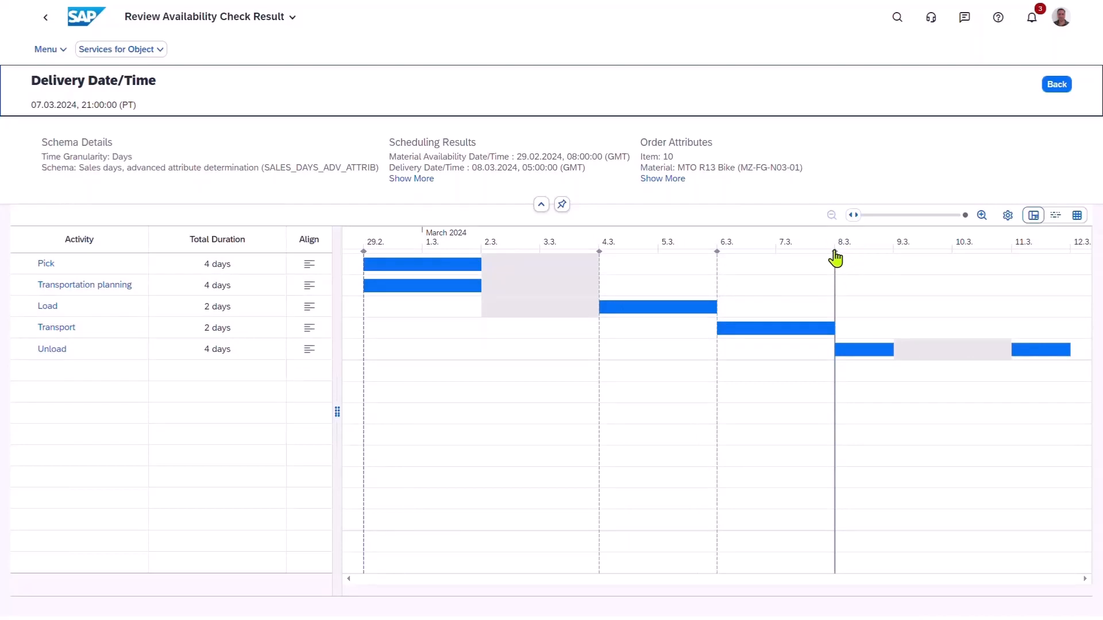
left_click(408, 180)
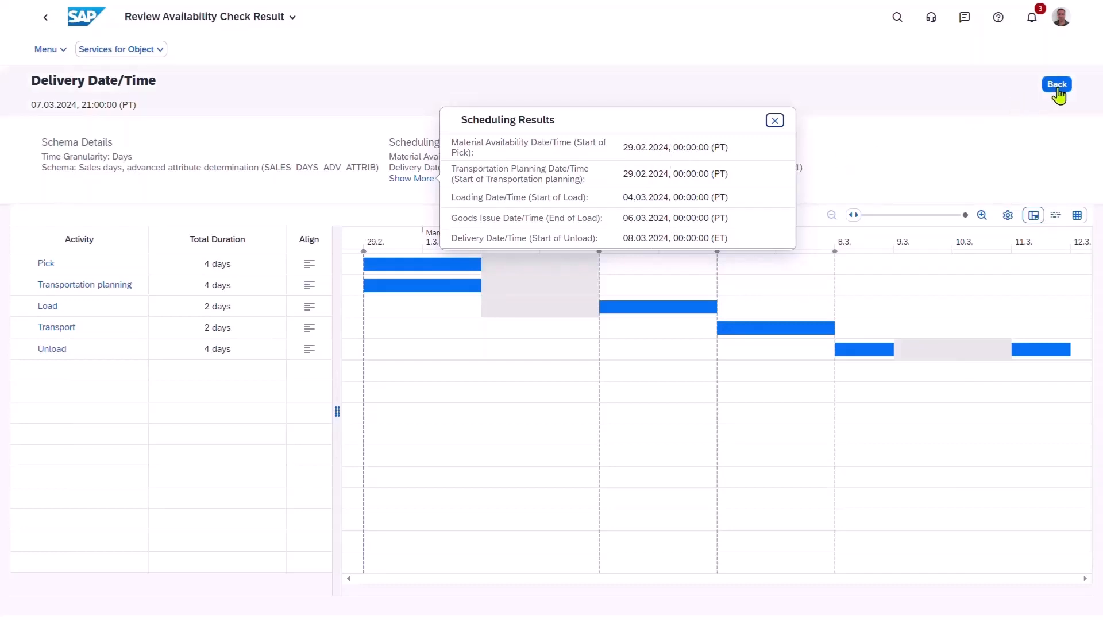
left_click(1057, 86)
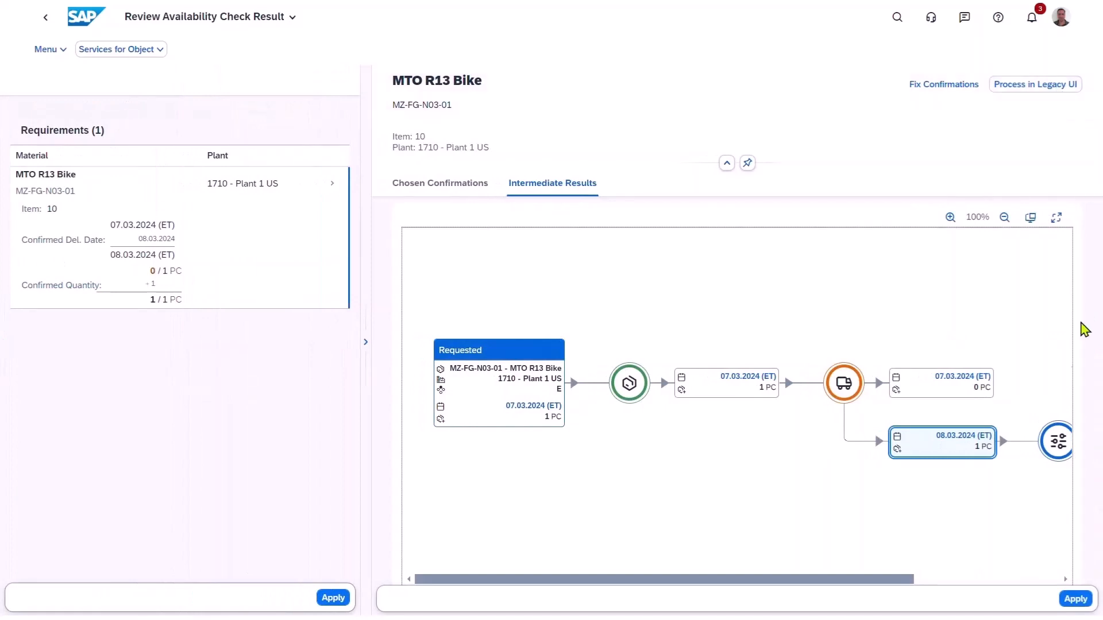
Apply the availability check result to the sales order and save the order.
left_click(1070, 606)
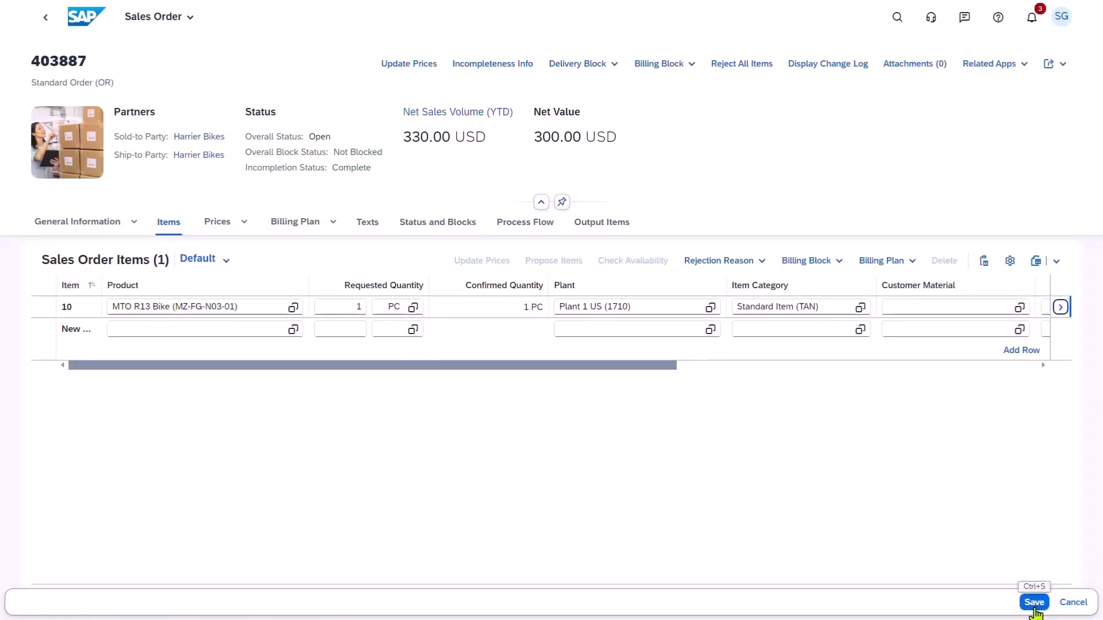
left_click(1034, 603)
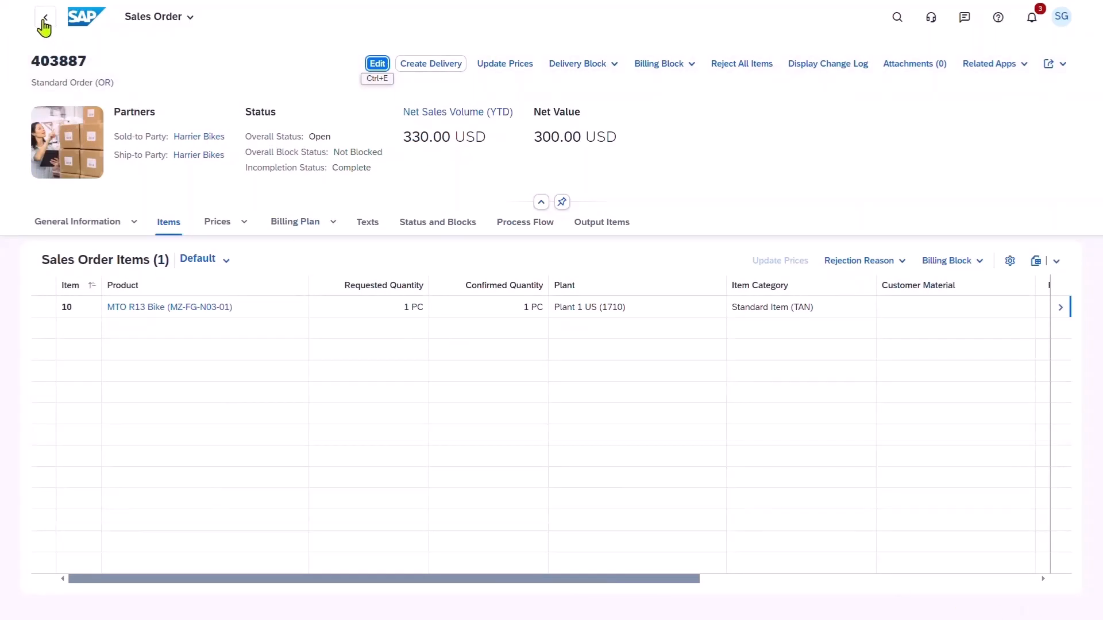
Return to the sales orders list and open the tracking details of the Harrier Bikes order with reference MTO-02.
left_click(43, 27)
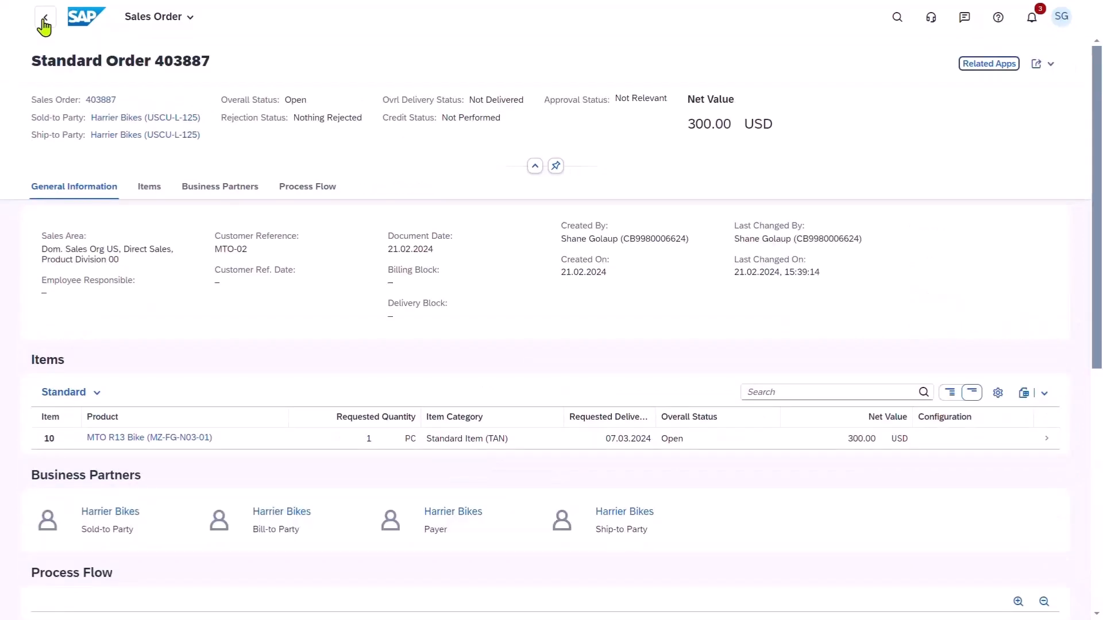
left_click(44, 23)
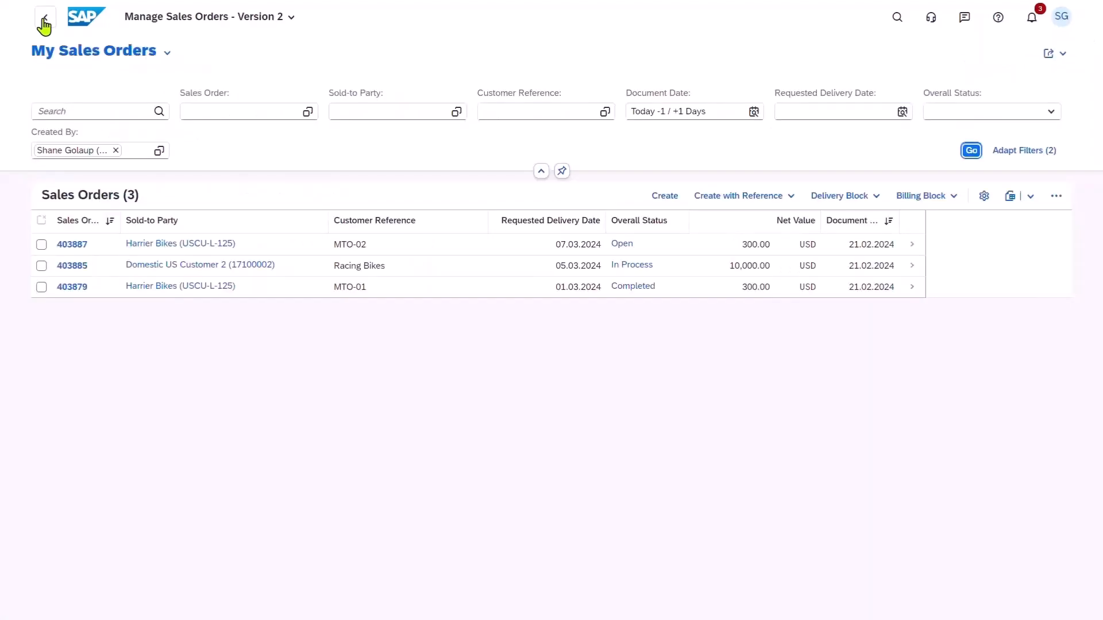
left_click(68, 247)
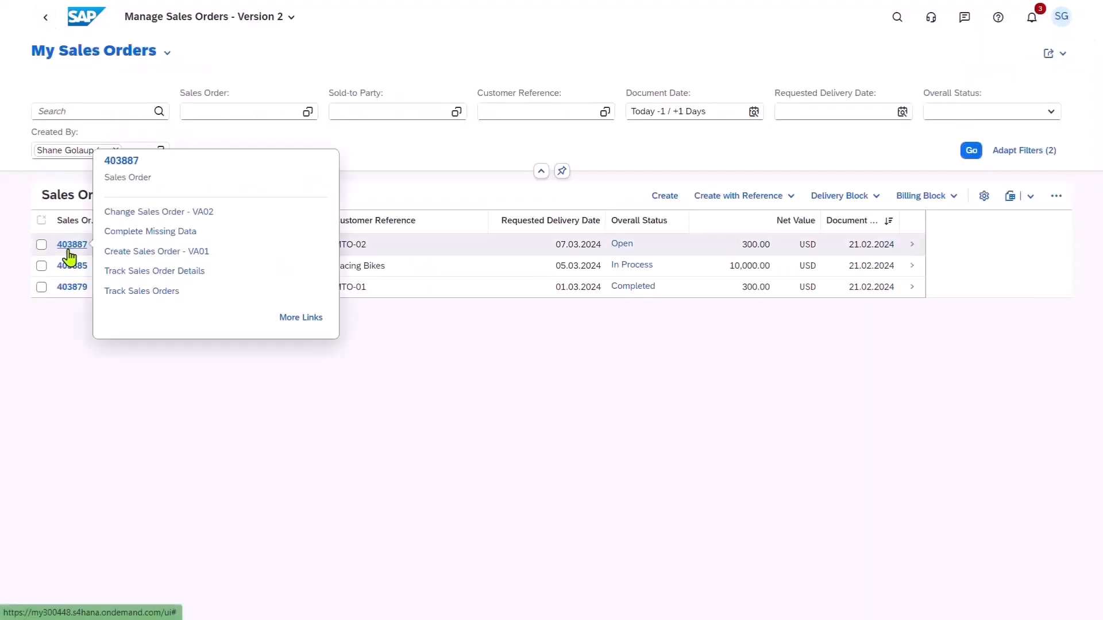
left_click(150, 271)
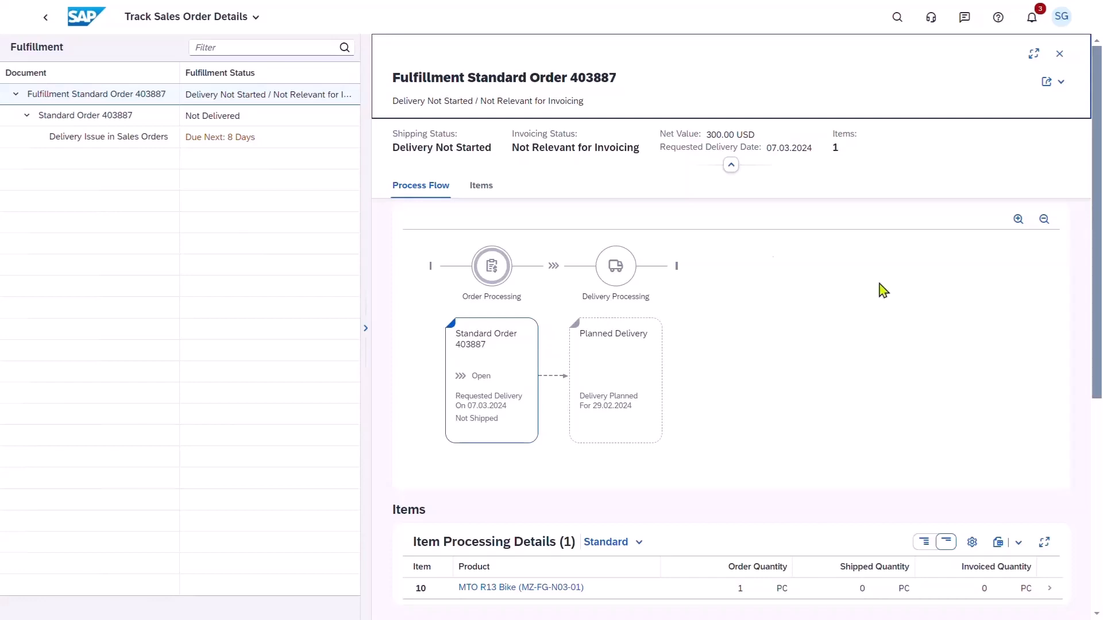
Switch to Check Material Coverage and load material MZ-FG-N03-01 for plant 1710 with the MRP Standard shortage definition.
left_click(76, 20)
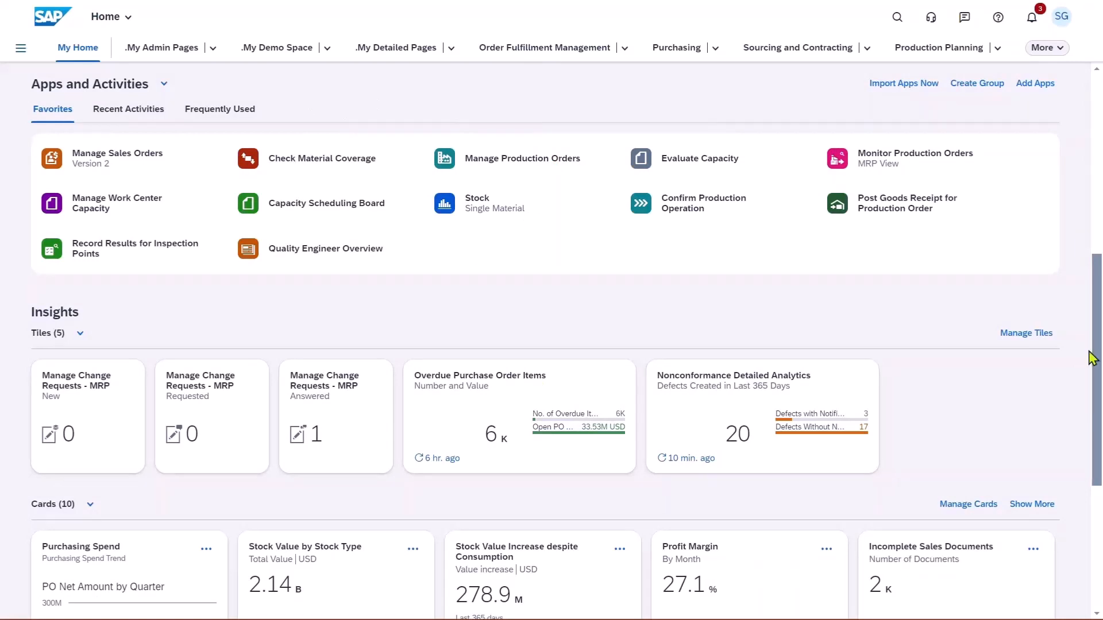
left_click(367, 166)
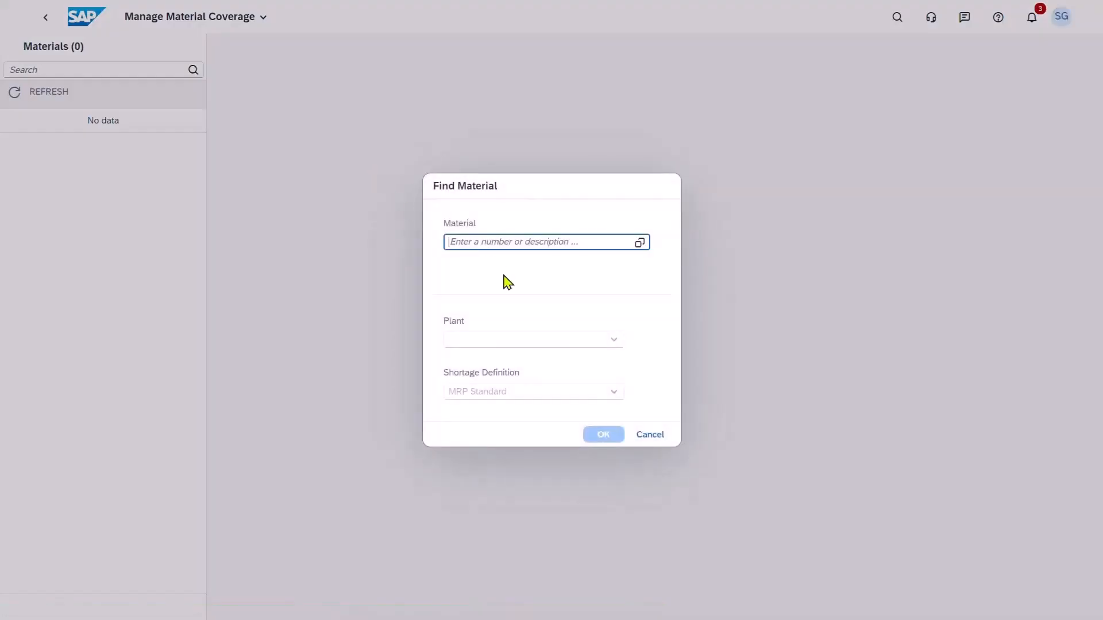
type("MZ-FG-N03-01")
key("Tab")
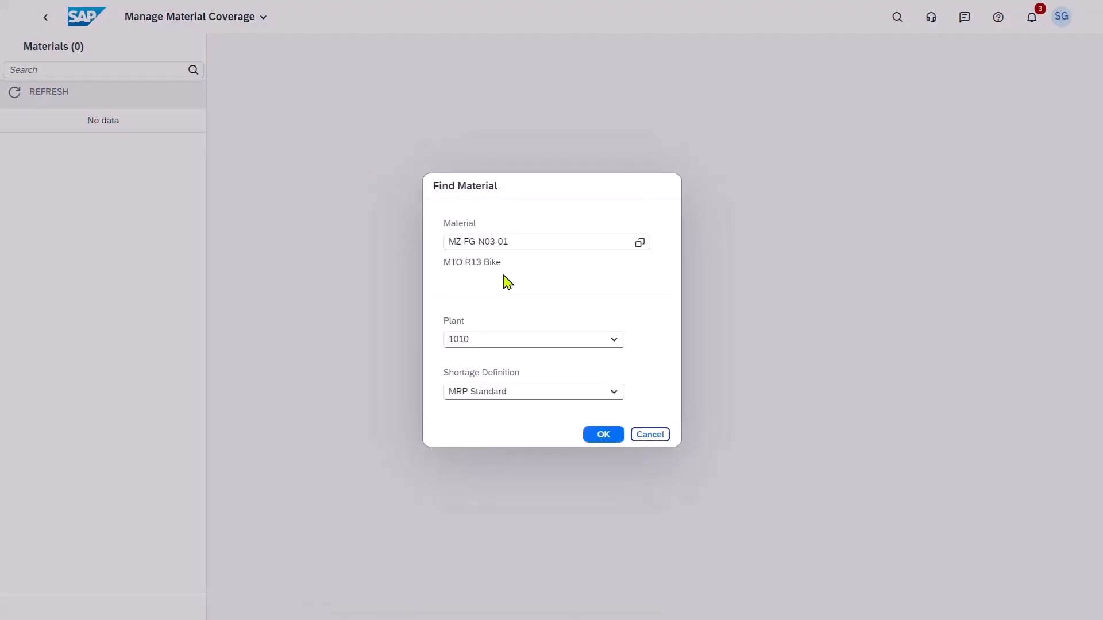
left_click(619, 345)
left_click(554, 380)
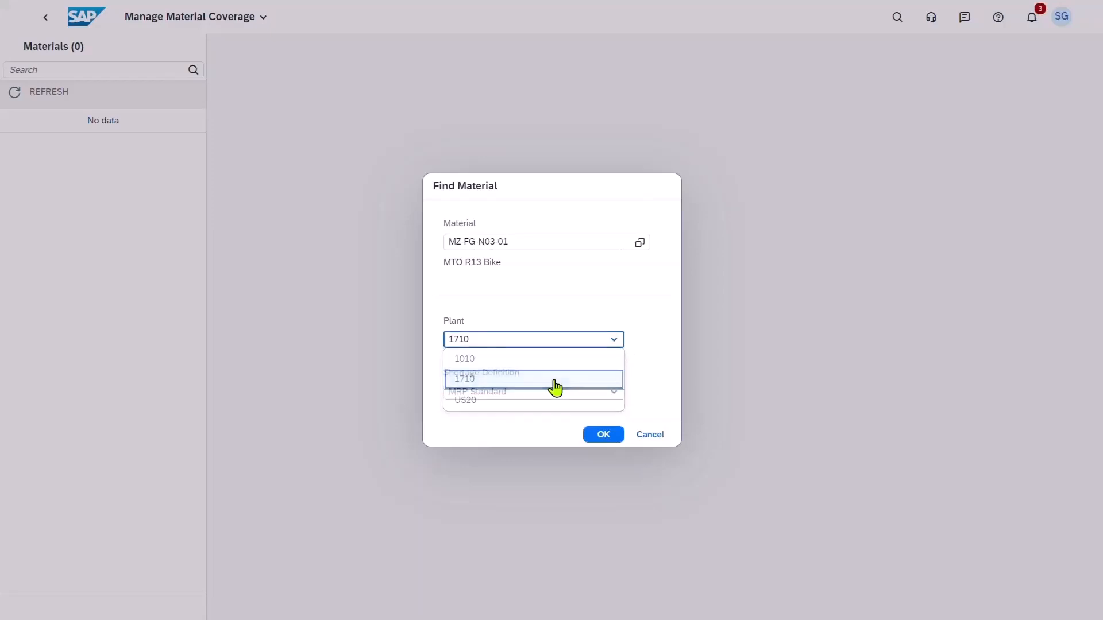
left_click(586, 434)
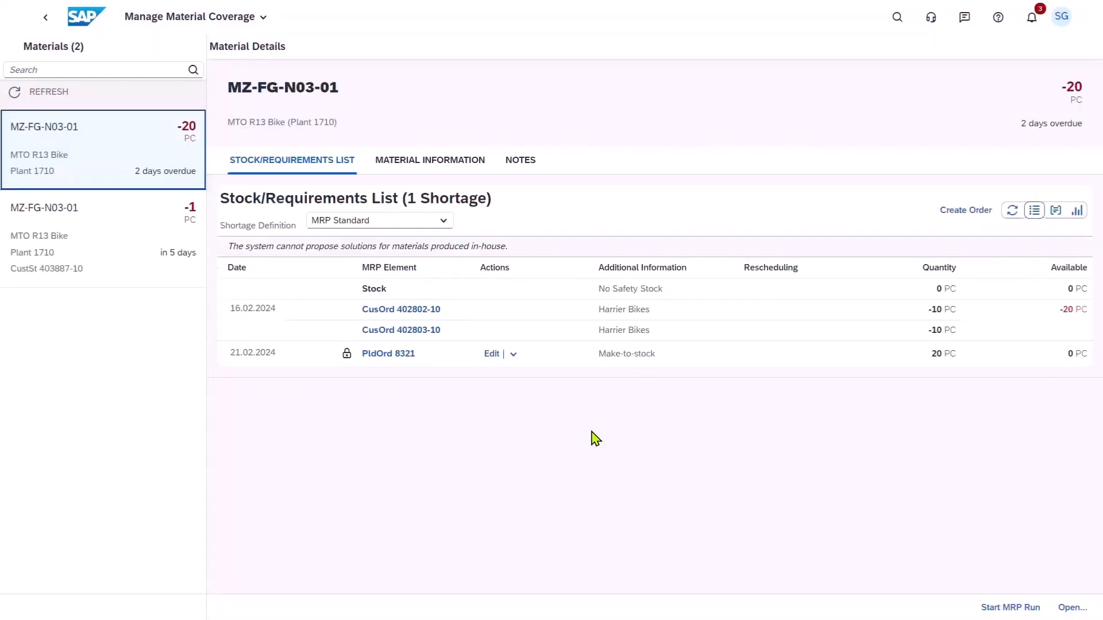
Run MRP for the new sales order's individual segment and convert its planned order of 1 PC to a production order.
left_click(144, 277)
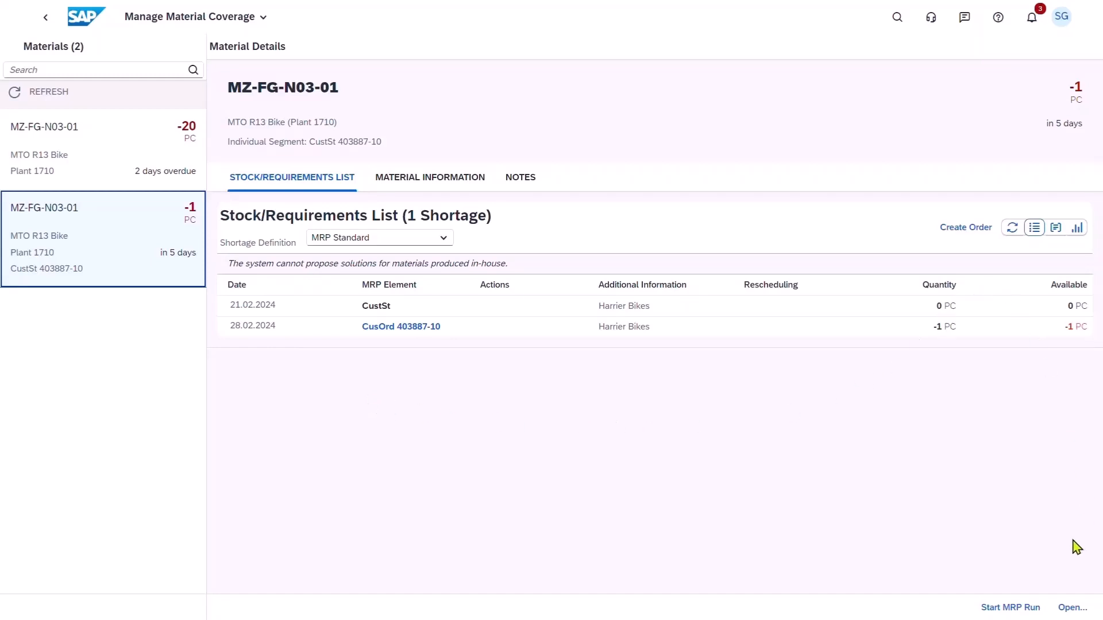
left_click(1014, 611)
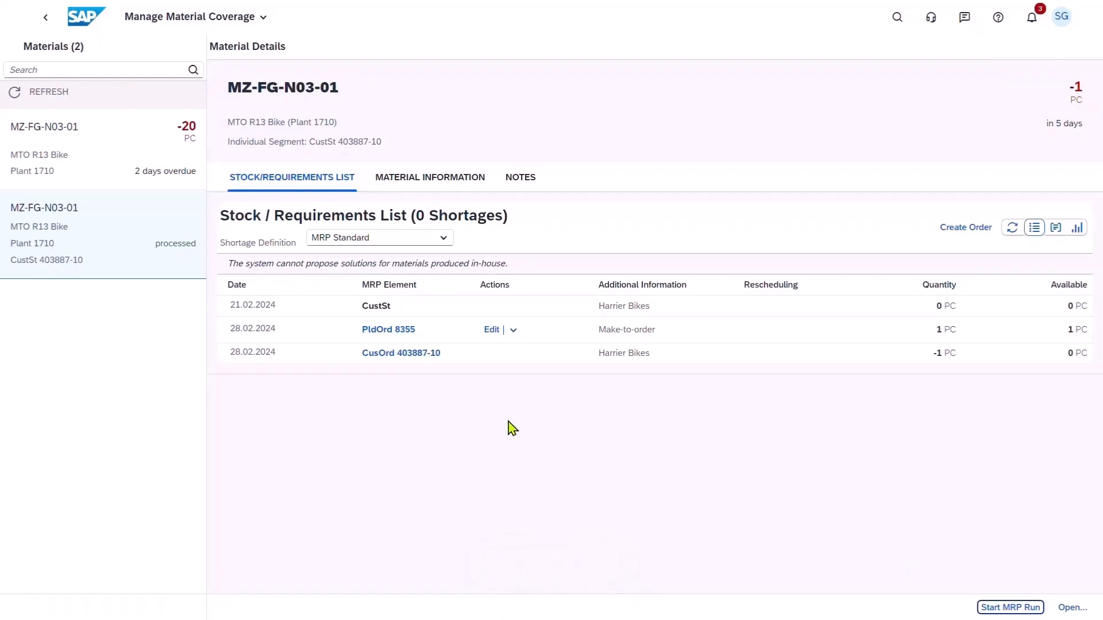
left_click(512, 331)
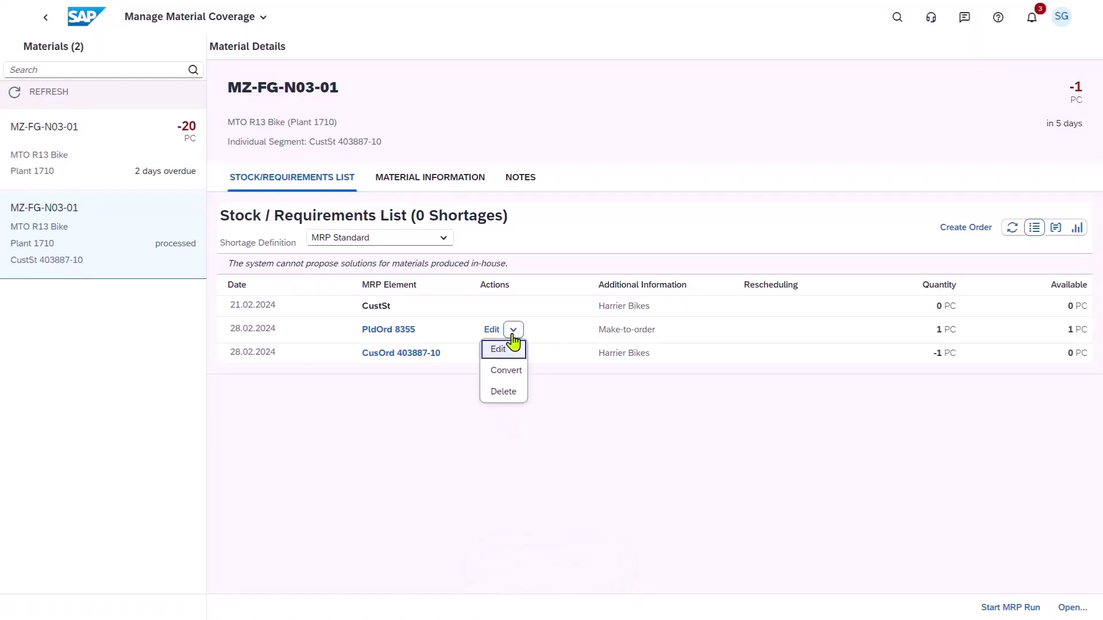
left_click(506, 371)
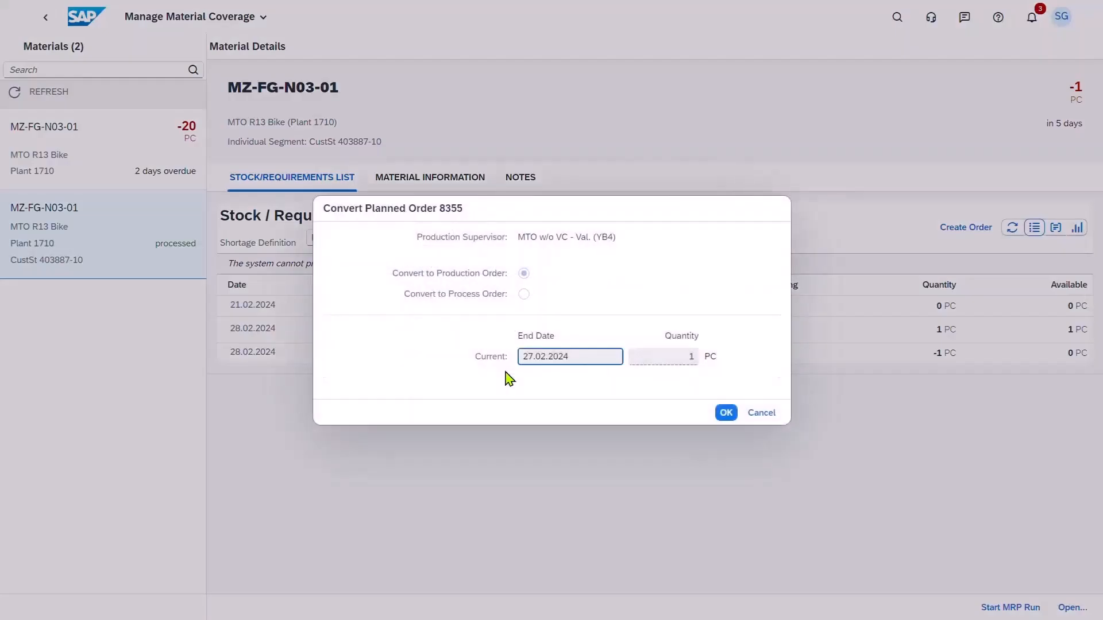
left_click(726, 413)
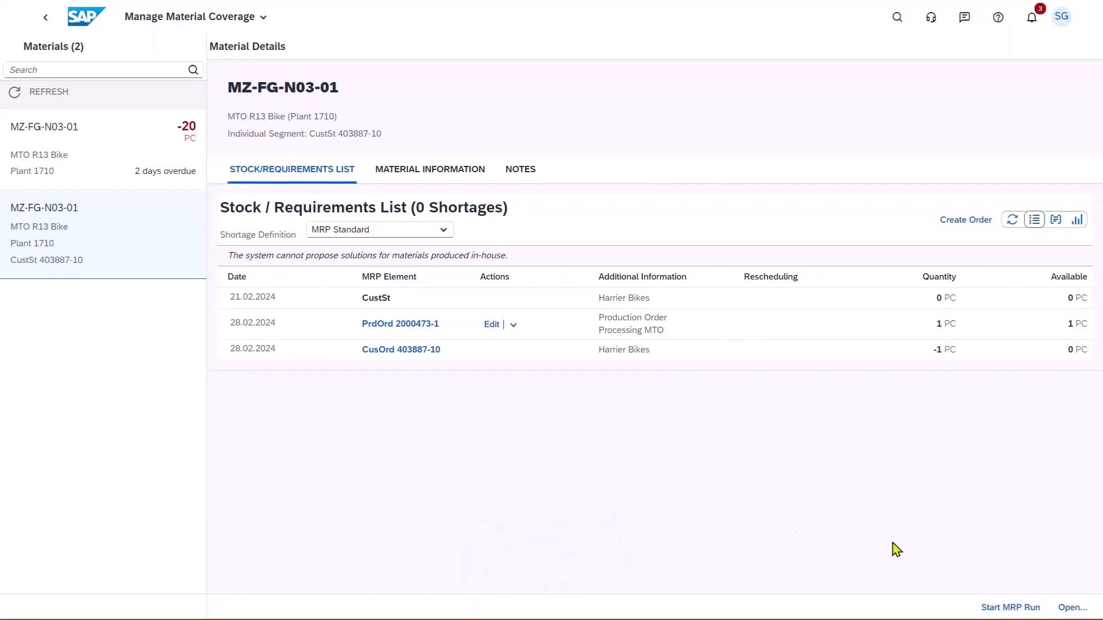
Inspect the new production order's scheduling dates and related objects, then close its details.
left_click(414, 325)
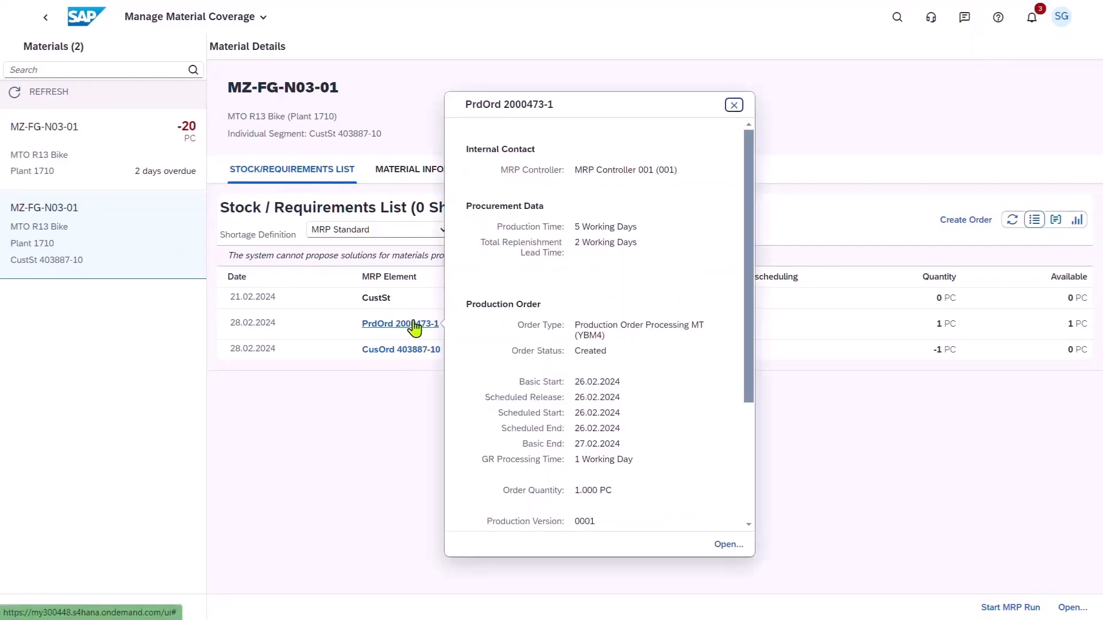
left_click_drag(750, 400, 754, 527)
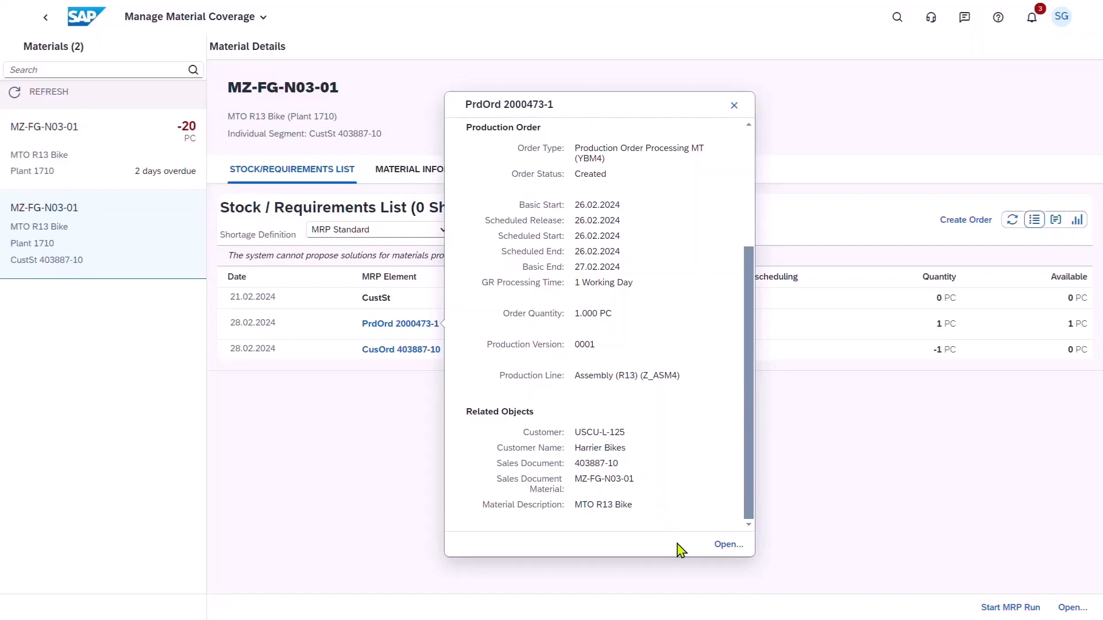
left_click(734, 106)
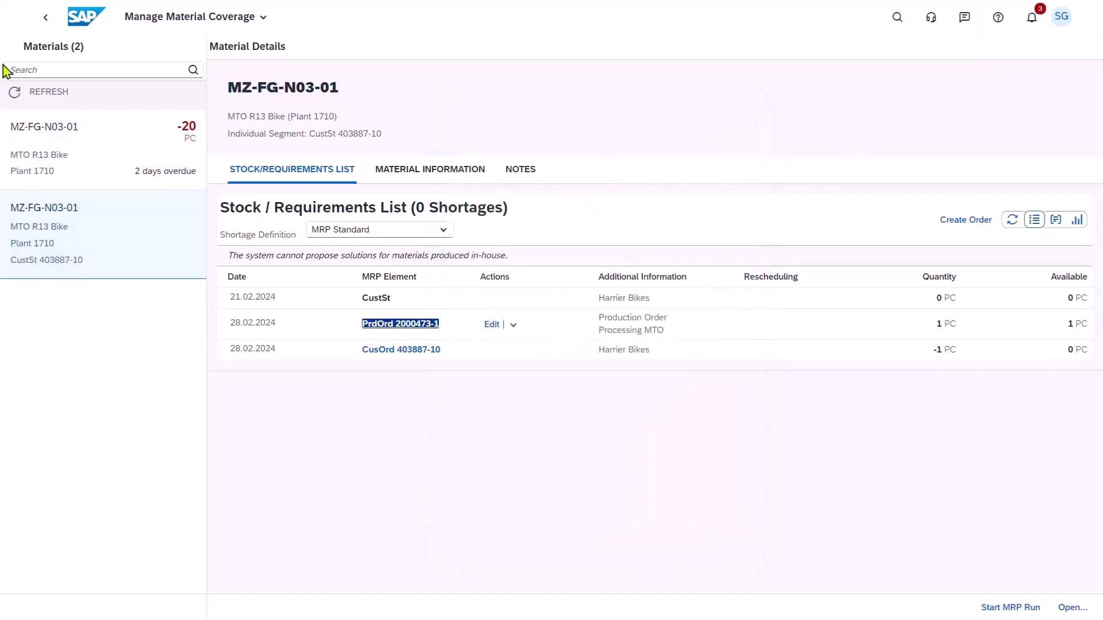
Switch to Manage Sales Orders and review the MTO-02 order's fulfillment tracking, including its supply processing stage.
left_click(87, 24)
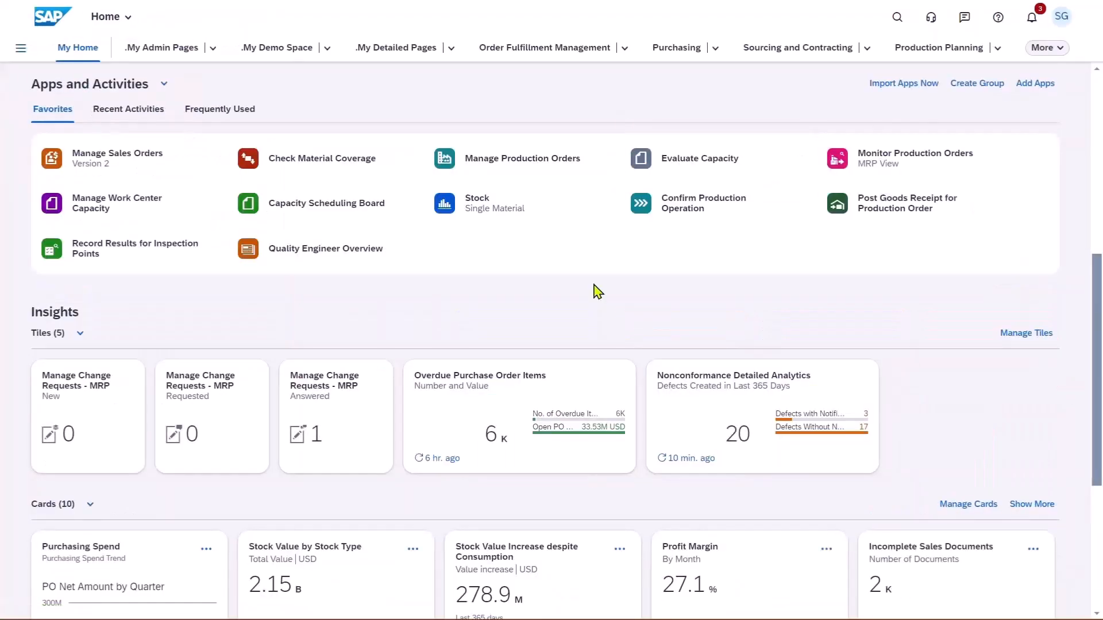
left_click(113, 167)
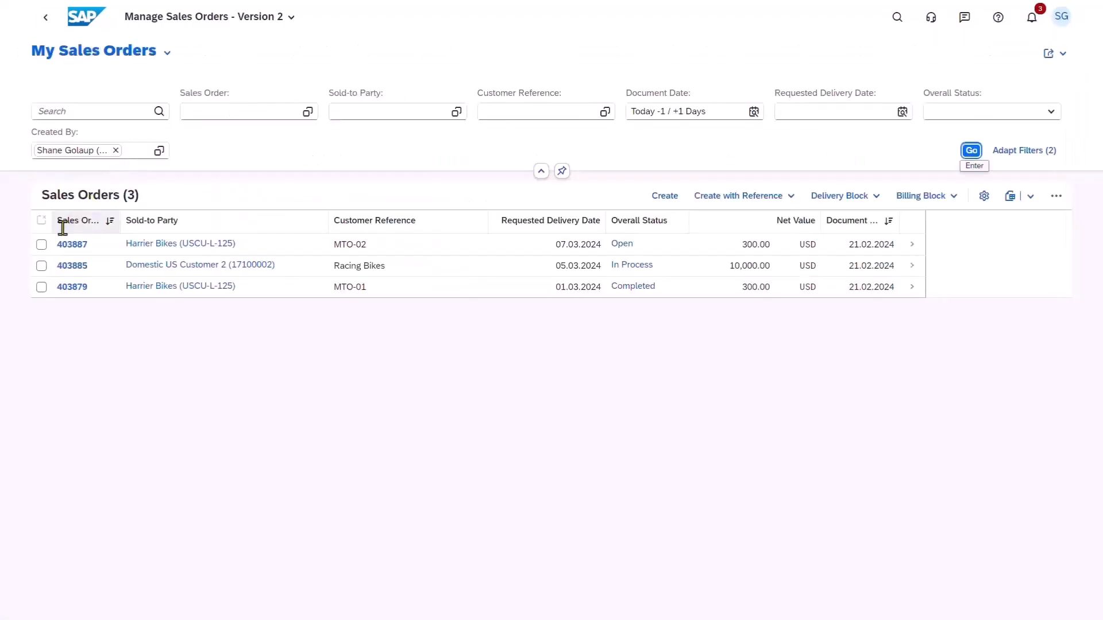
left_click(63, 247)
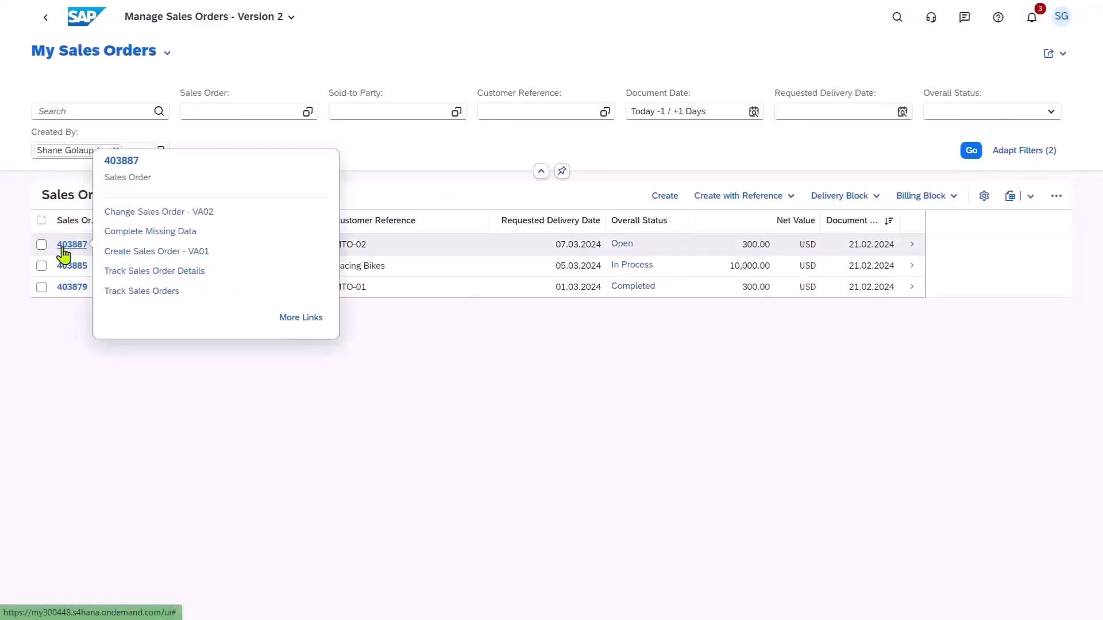
left_click(129, 272)
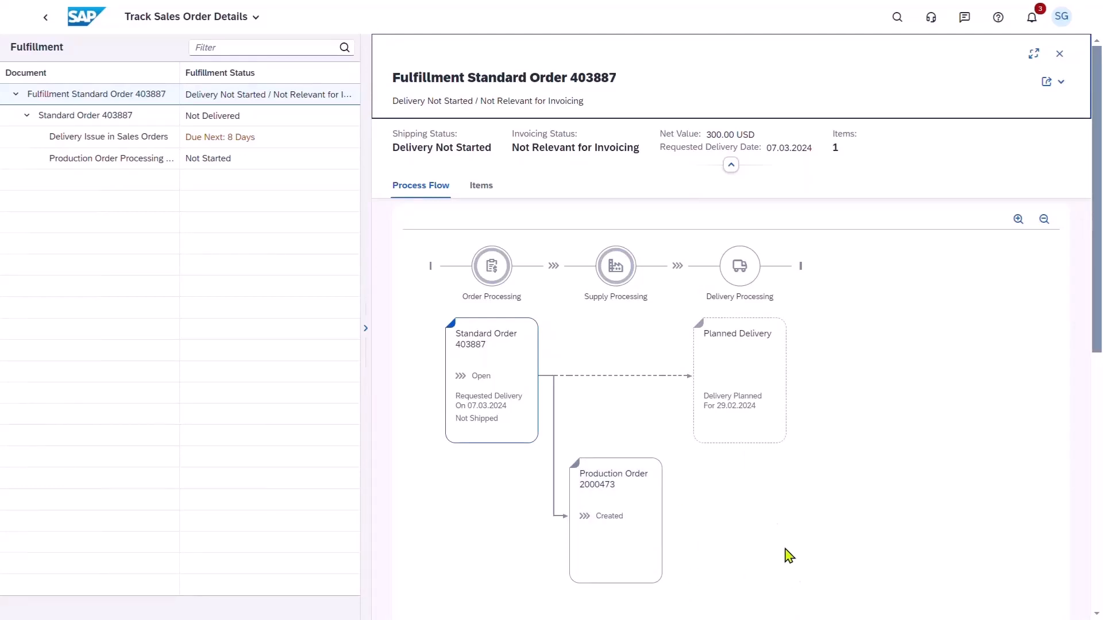
Switch to Manage Production Orders and filter the list to the new MTO R13 Bike production order.
left_click(82, 24)
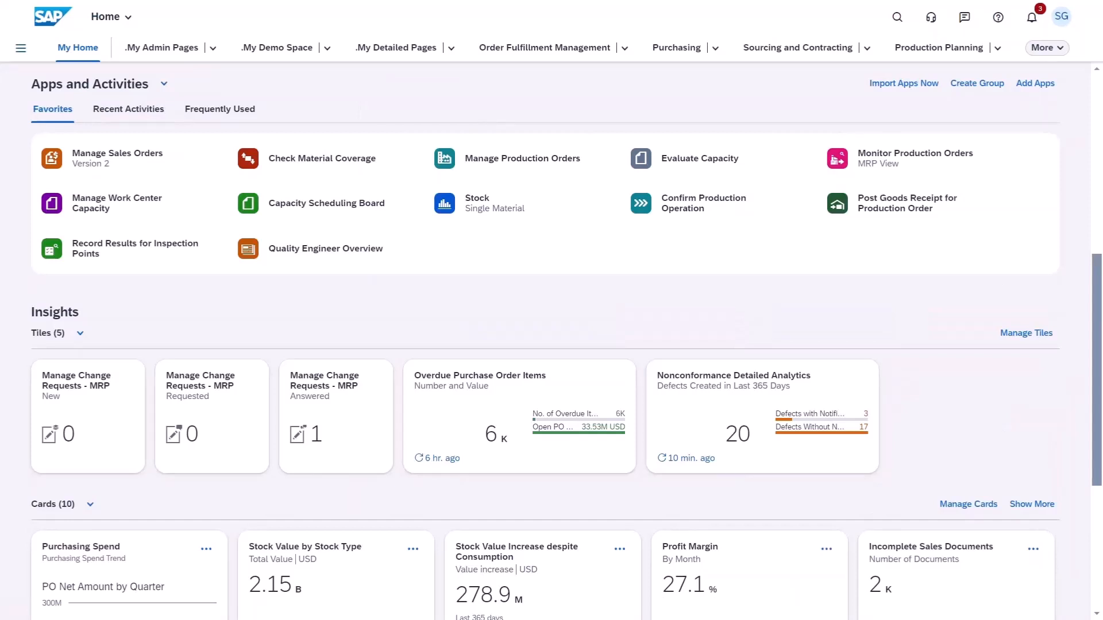
left_click(523, 158)
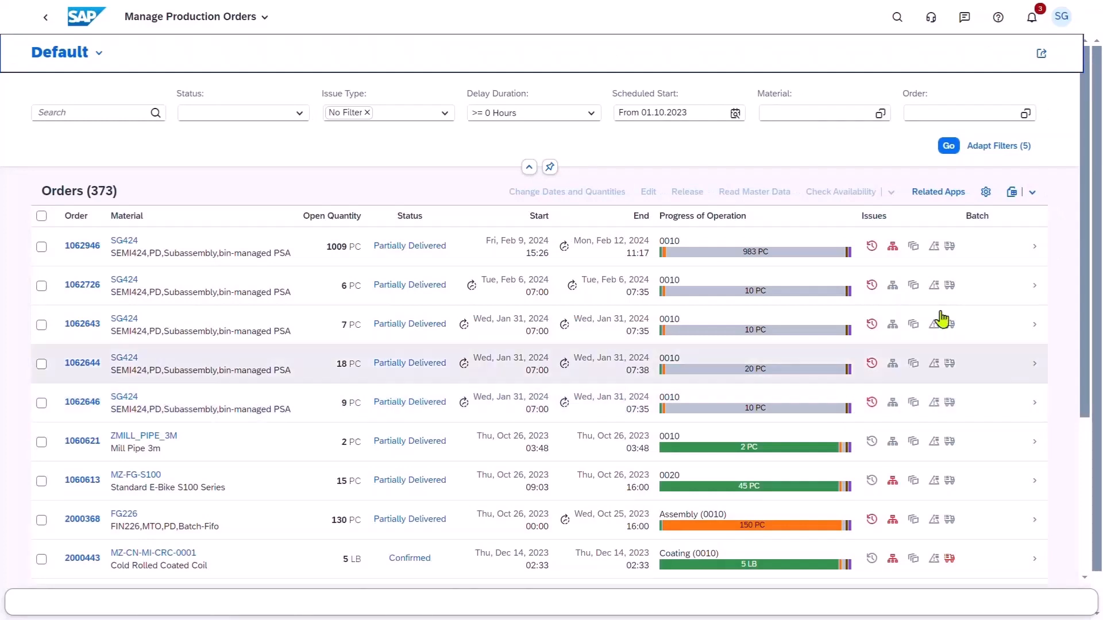
left_click(919, 112)
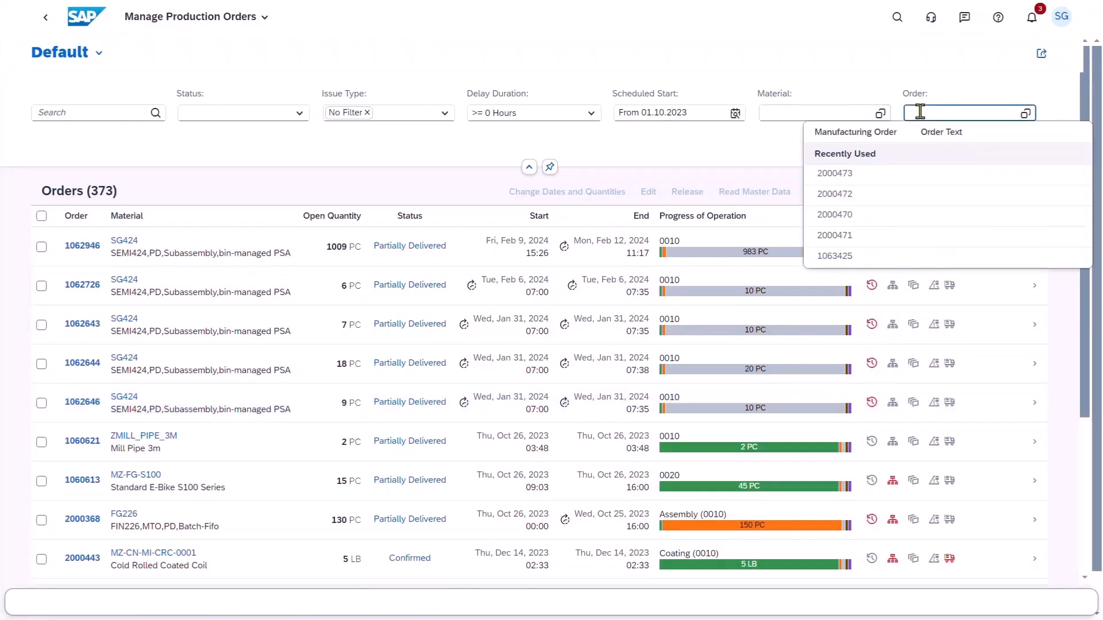
left_click(914, 175)
left_click(947, 147)
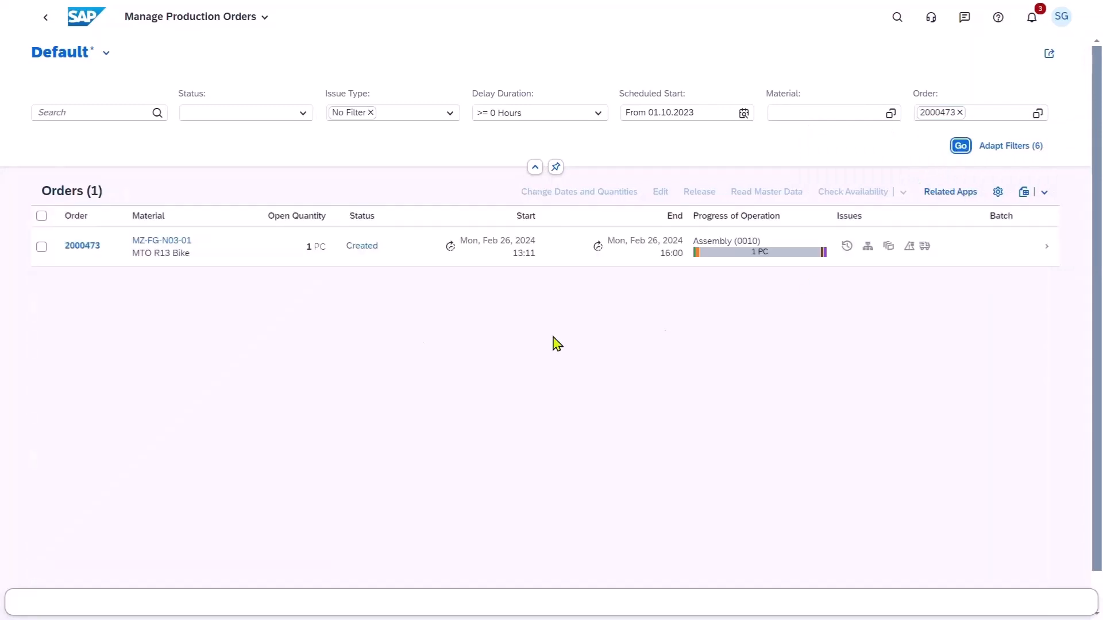
Release the MTO R13 Bike production order and dismiss the resulting message.
left_click(41, 246)
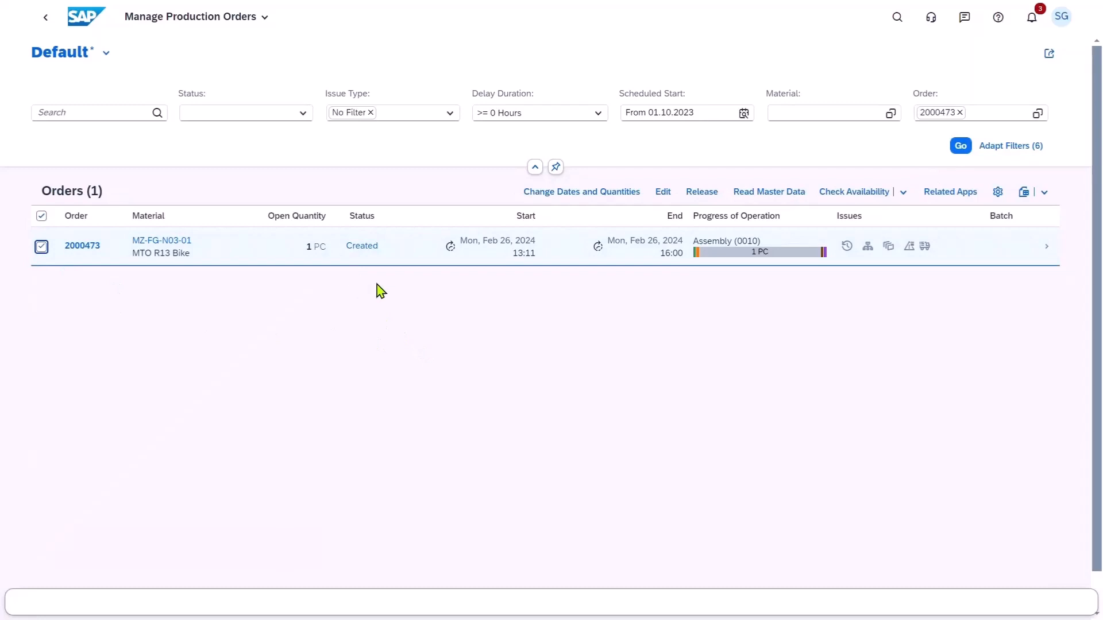
left_click(707, 206)
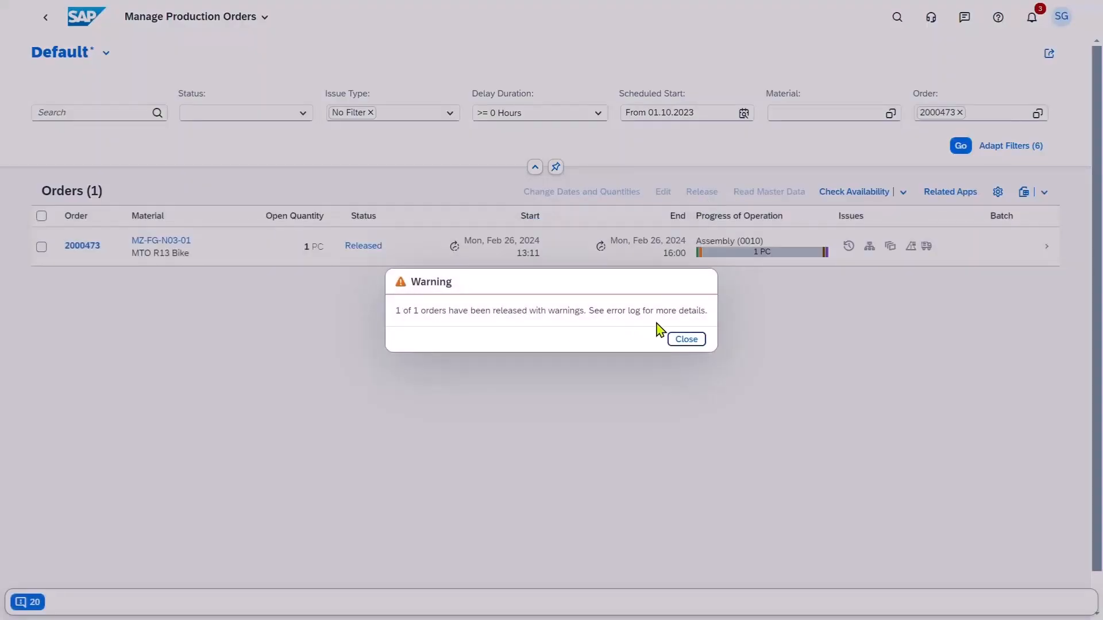
left_click(686, 339)
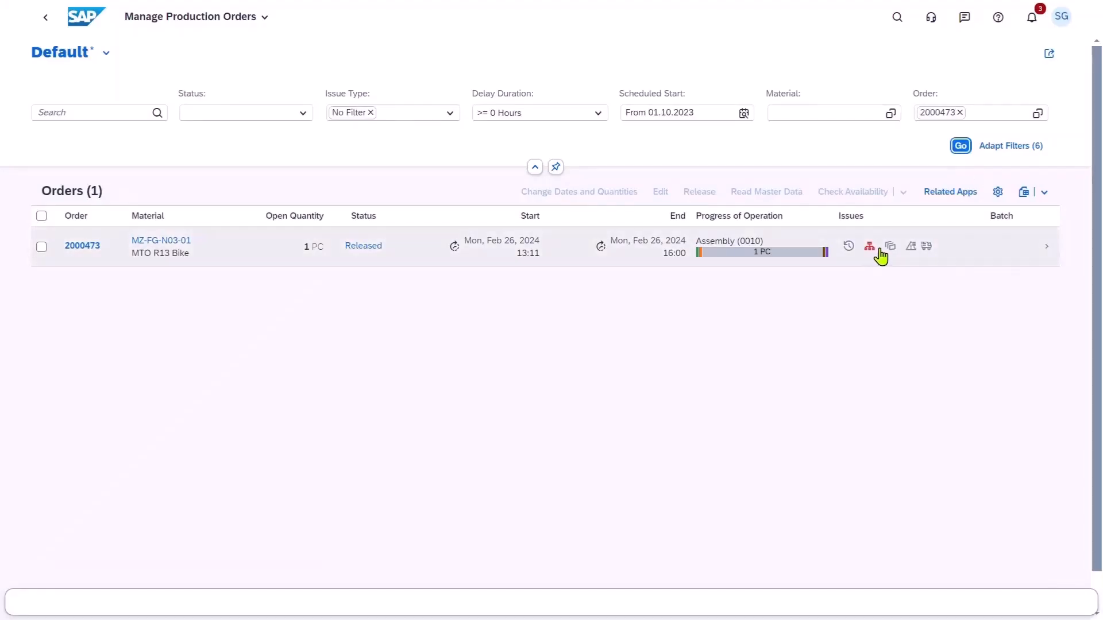
Open the released production order's details and examine the coverage of its components.
left_click(42, 247)
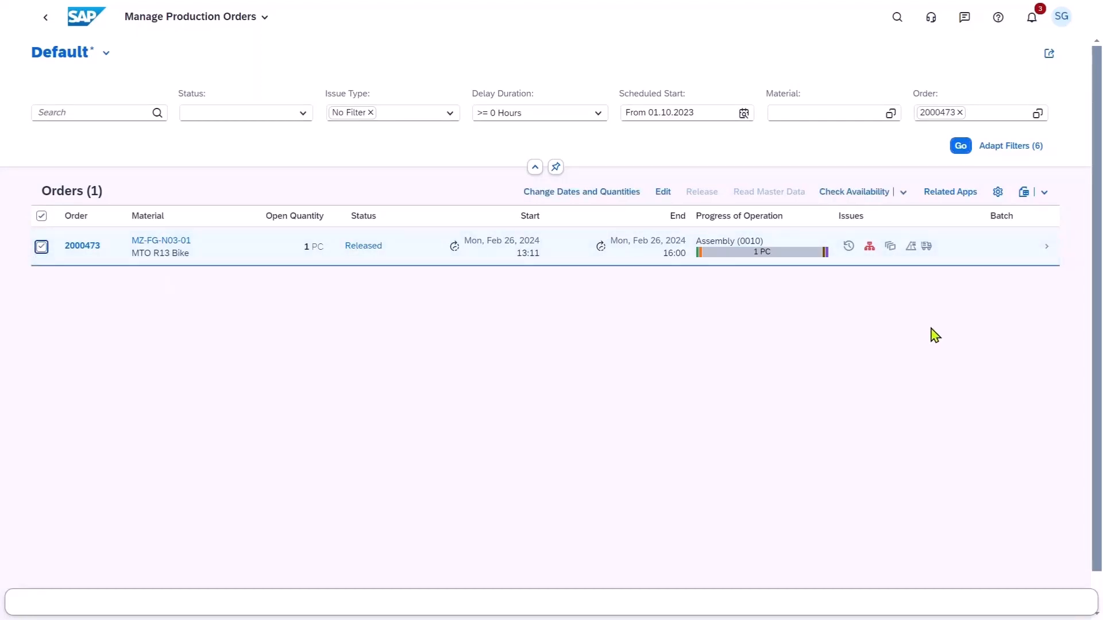
left_click(1047, 248)
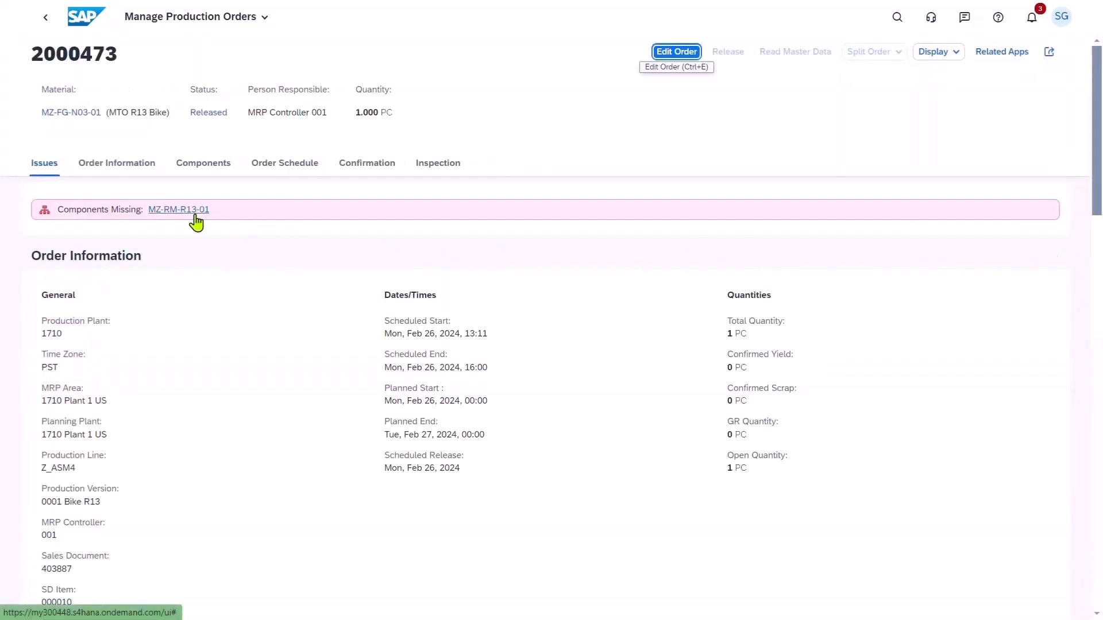
left_click(204, 170)
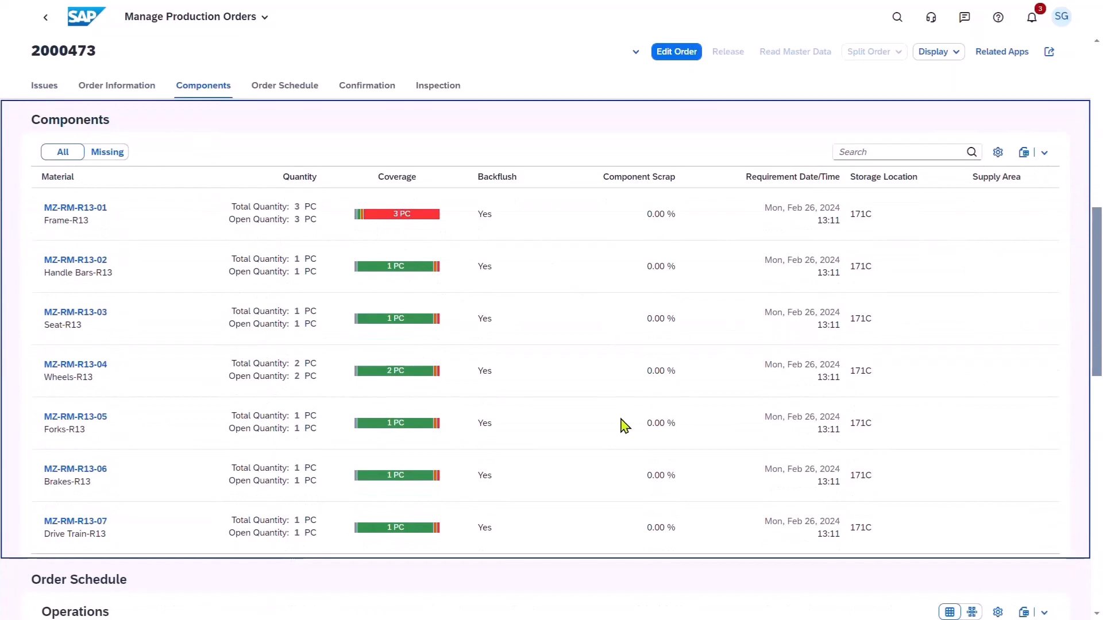
Review the production order's operations schedule as a table and as a graphic, then return to its component coverage.
left_click(302, 92)
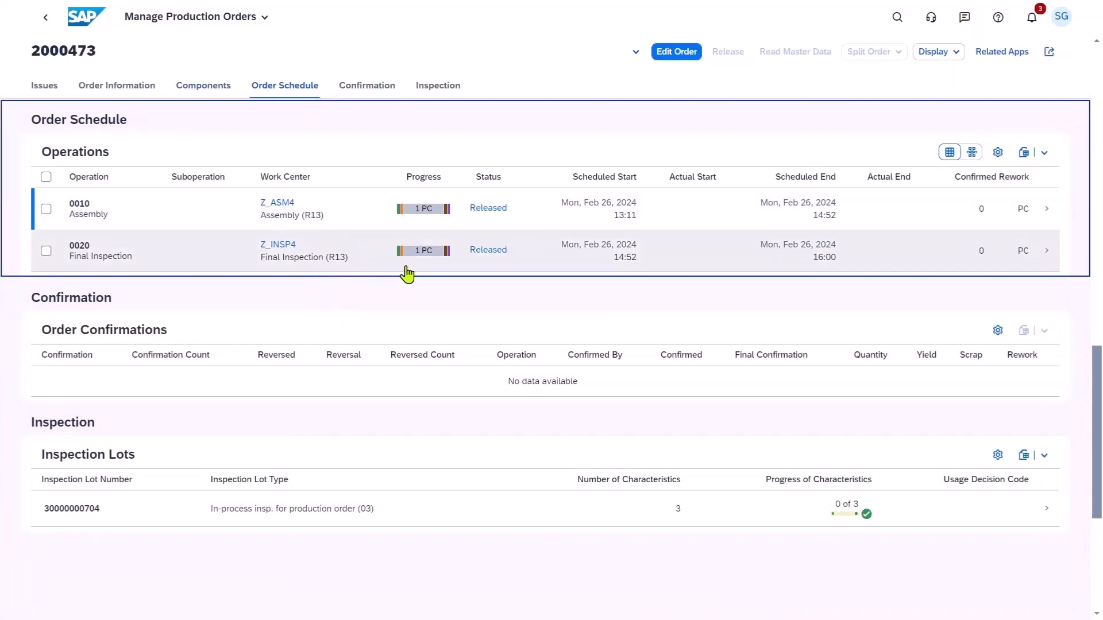
left_click(972, 153)
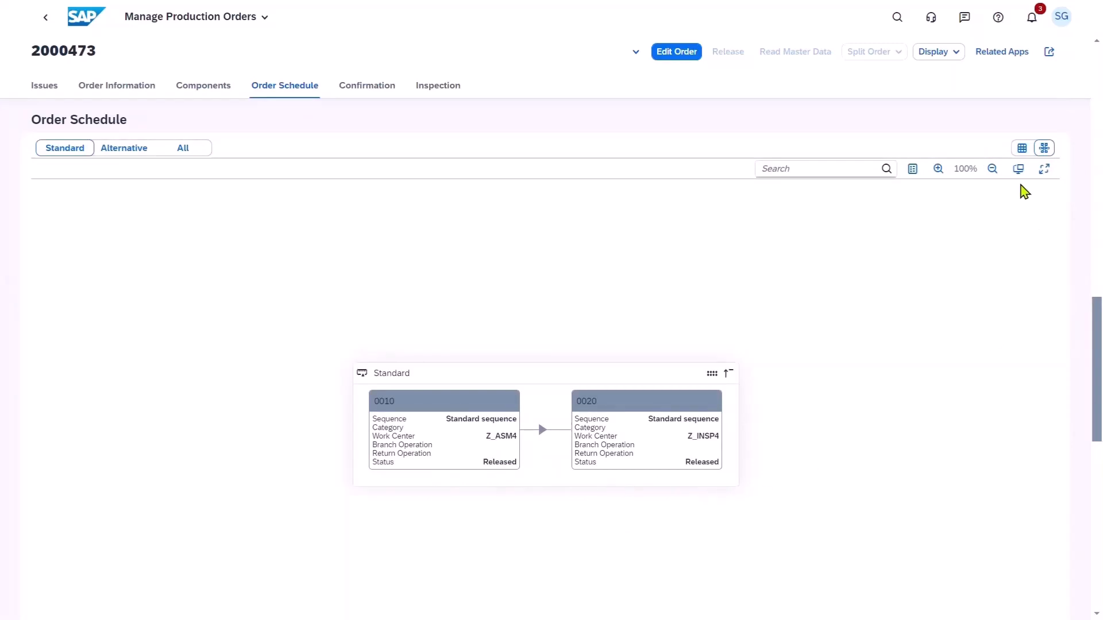
left_click(1022, 150)
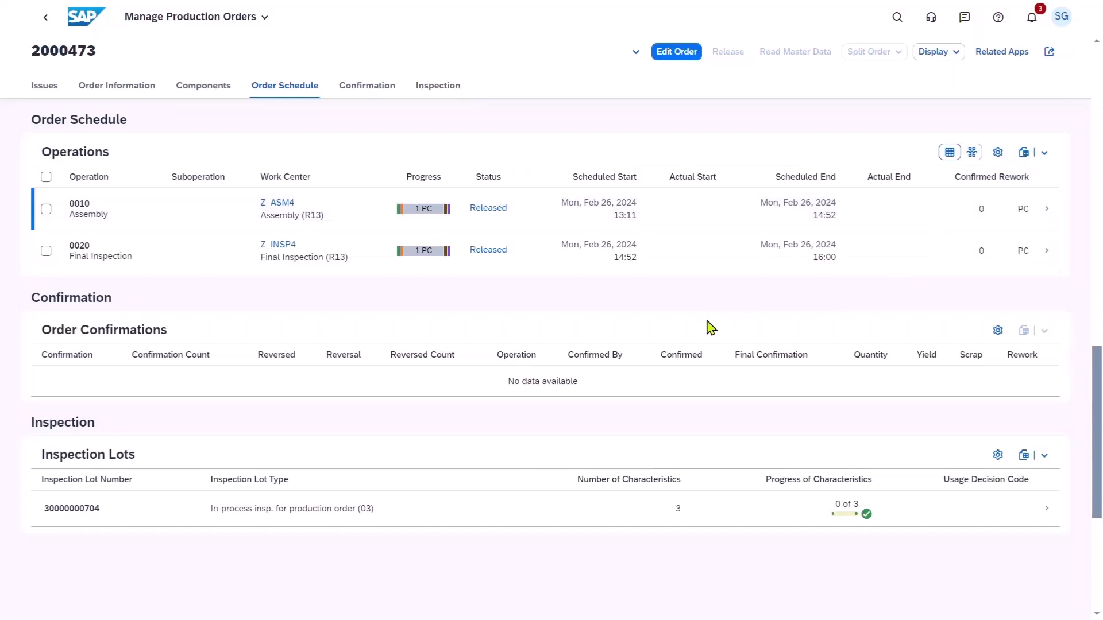
scroll(711, 328, "up", 8)
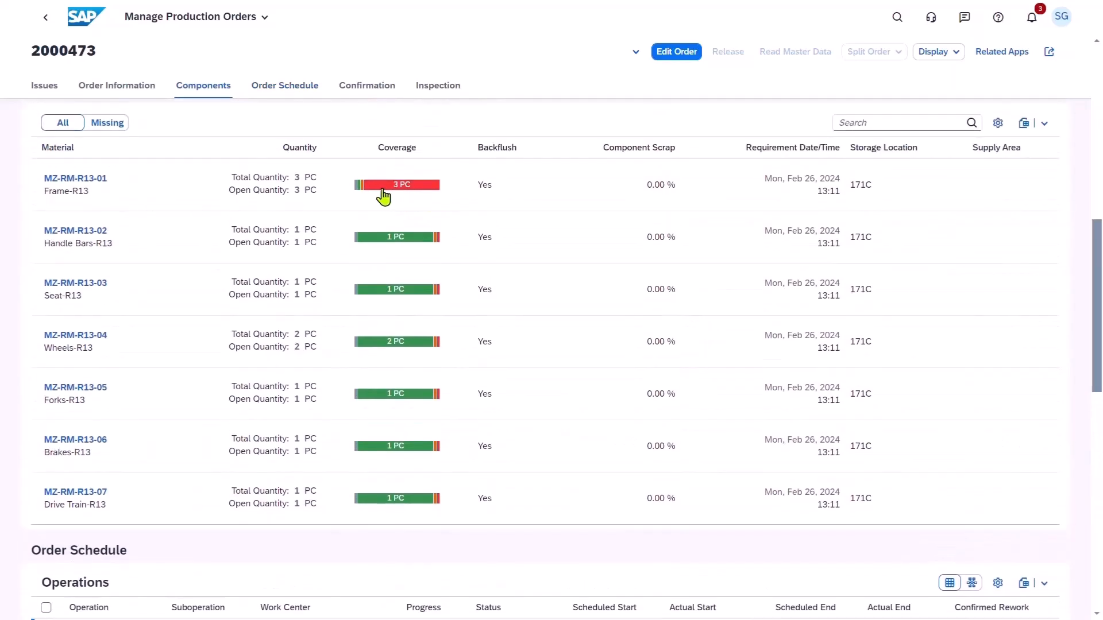
Examine the coverage and material information of component Frame-R13, and open it in Manage Material Coverage.
left_click(406, 197)
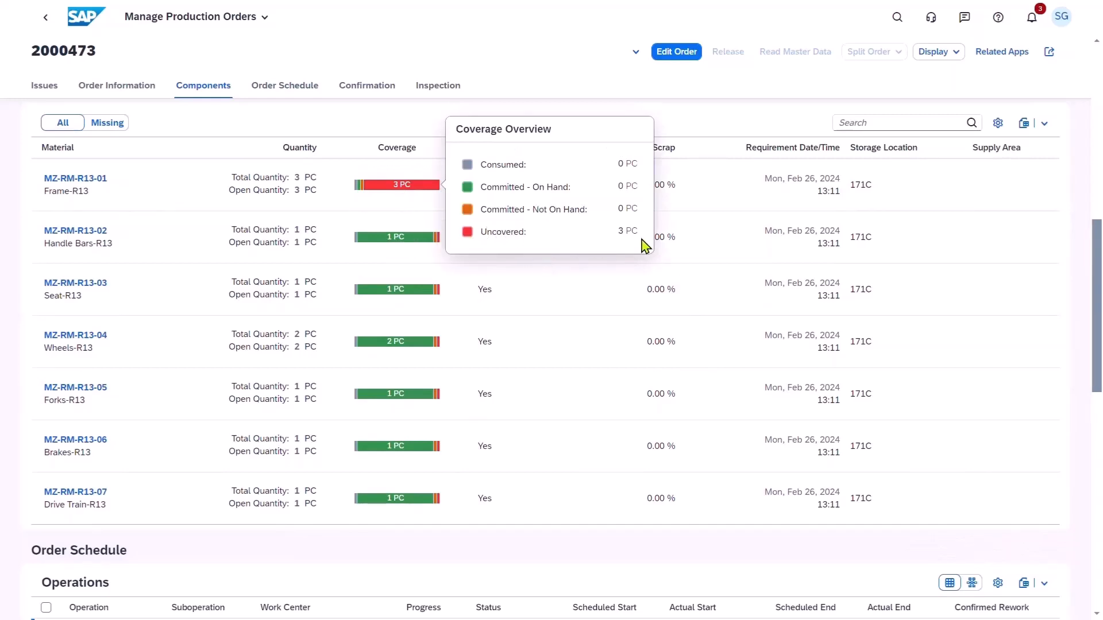
triple_click(88, 184)
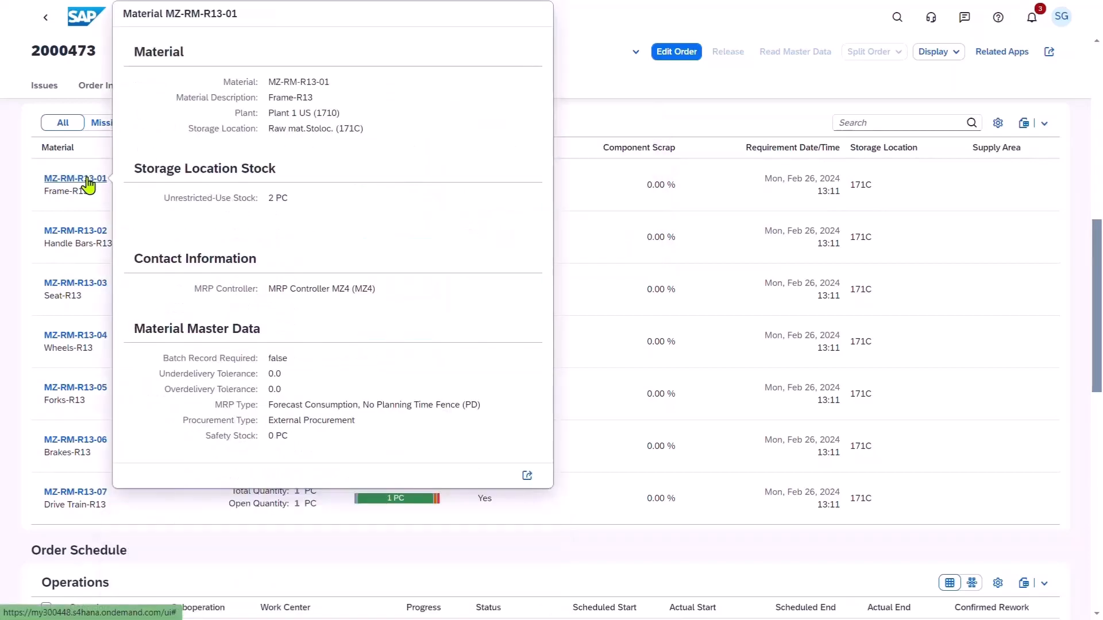
left_click(528, 475)
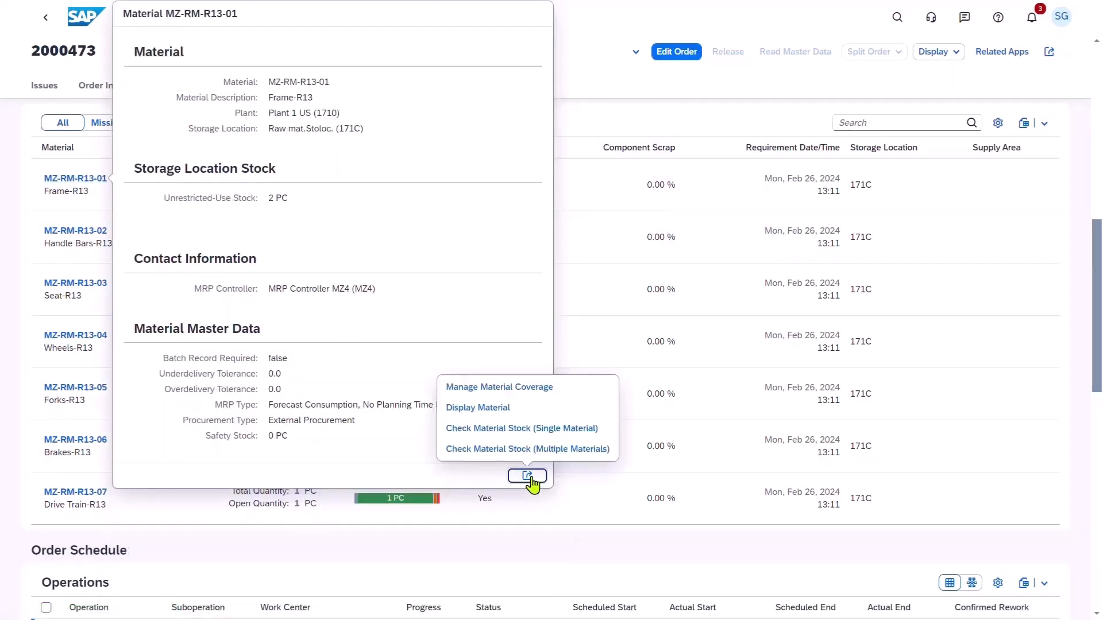
left_click(526, 388)
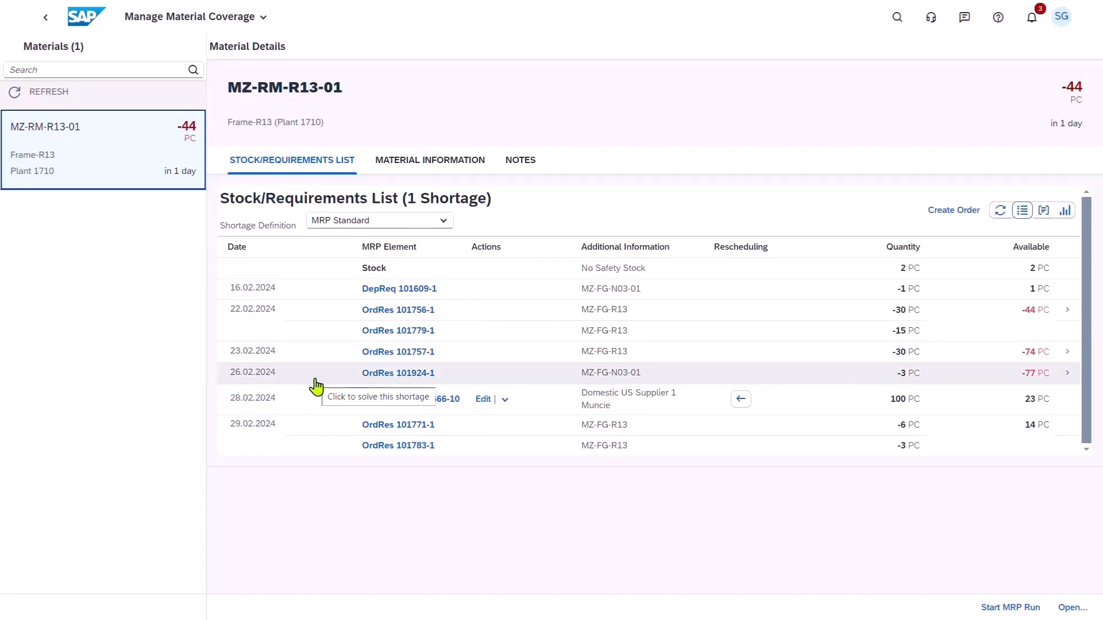
Show the 26.02.2024 Frame-R13 shortage as a chart, simulate the proposed new purchase order for 77 PC, and cancel the simulation.
left_click(1035, 380)
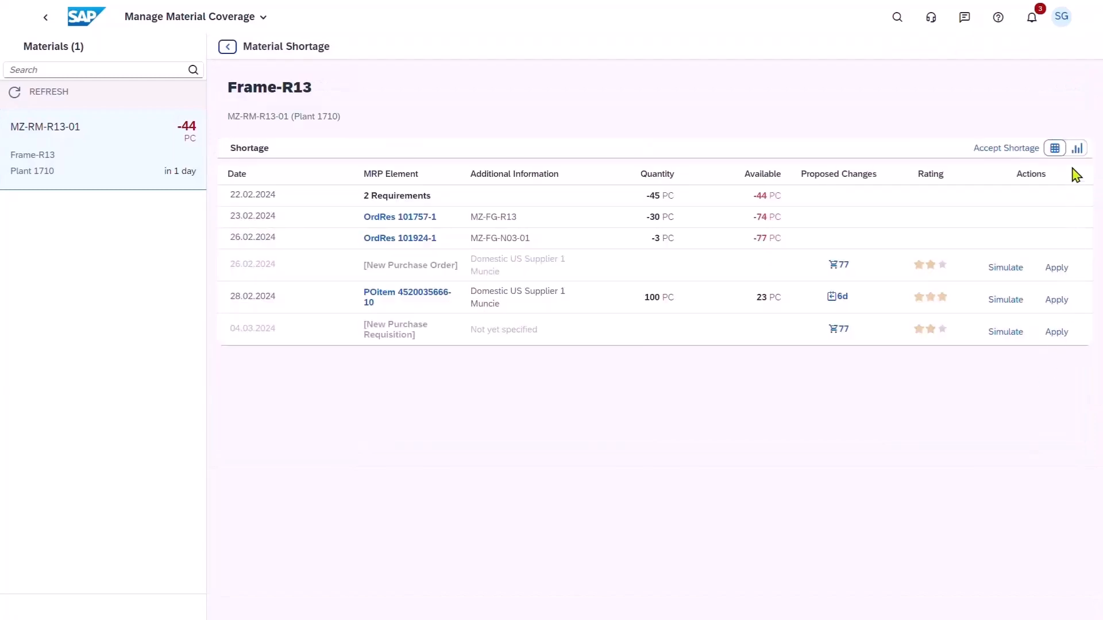
left_click(1077, 149)
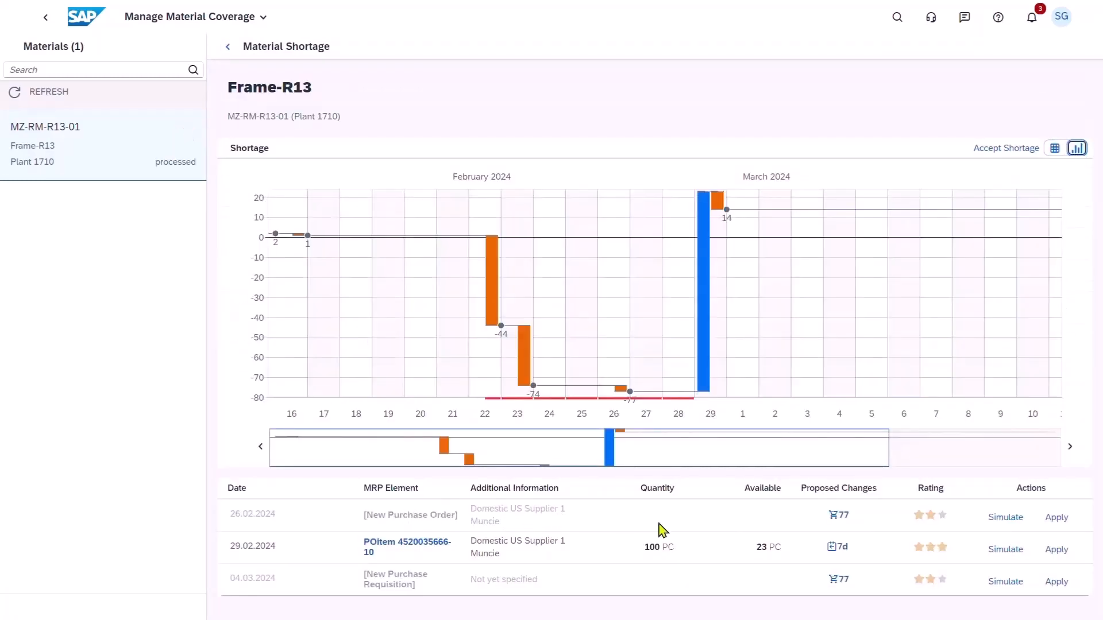
left_click(1009, 518)
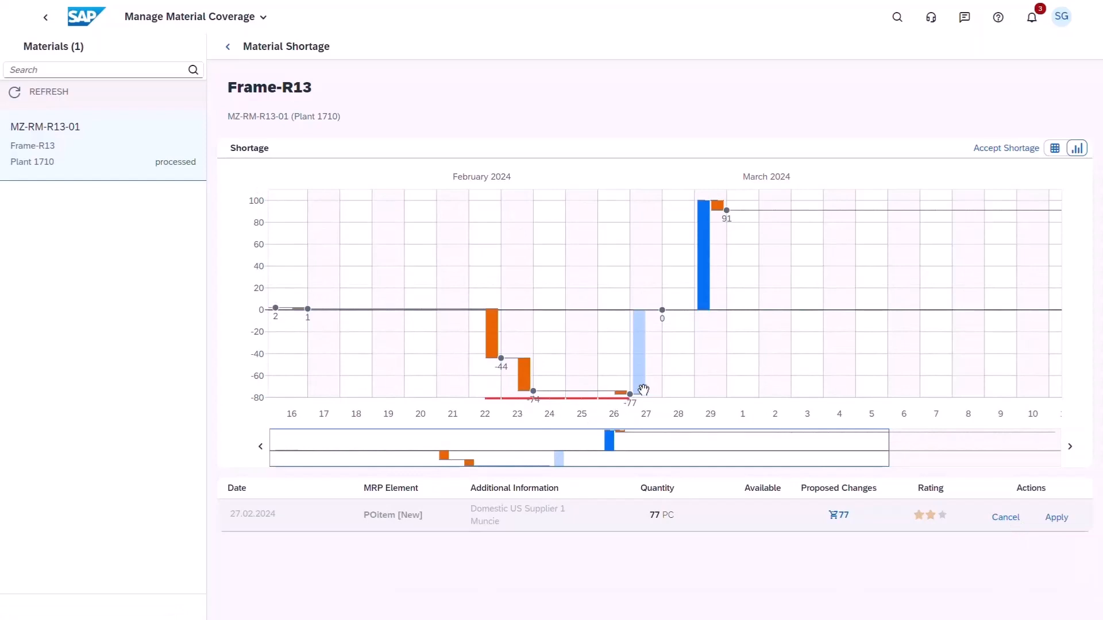
left_click(1005, 518)
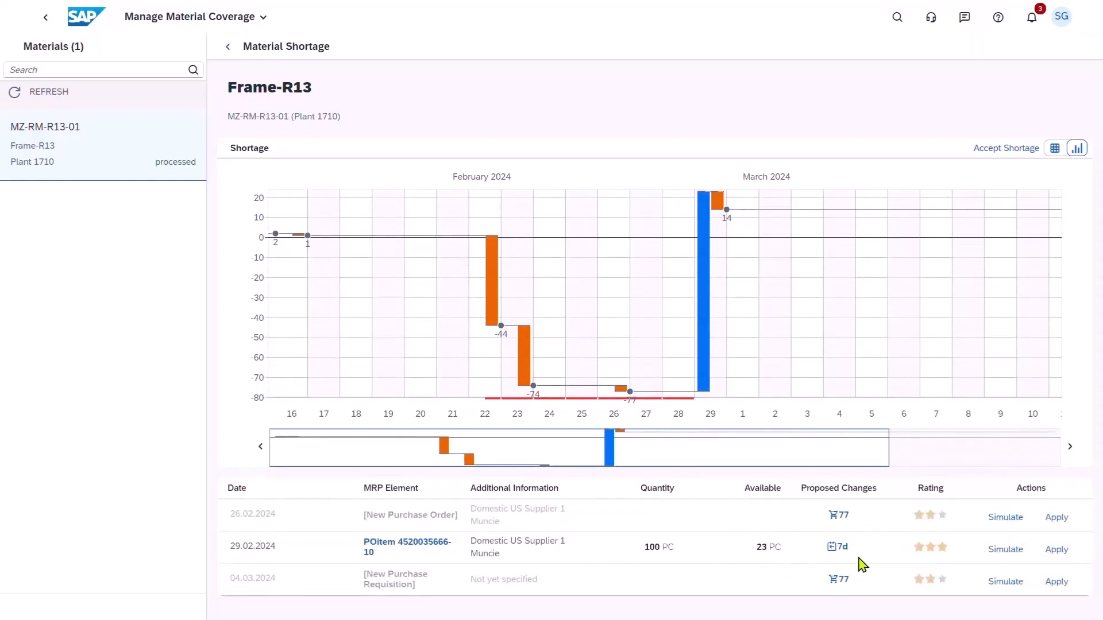
Simulate and apply the earlier delivery of Frame-R13's existing purchase order as "Requested, waiting for answer" with the note "Please expedite with supplier".
left_click(993, 551)
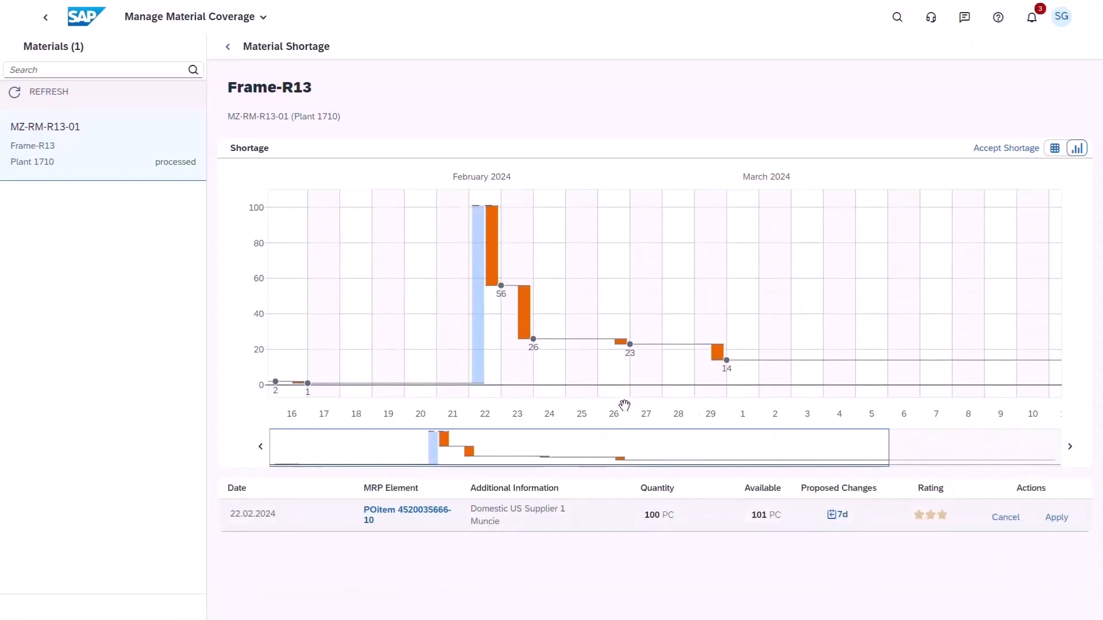
left_click(1051, 521)
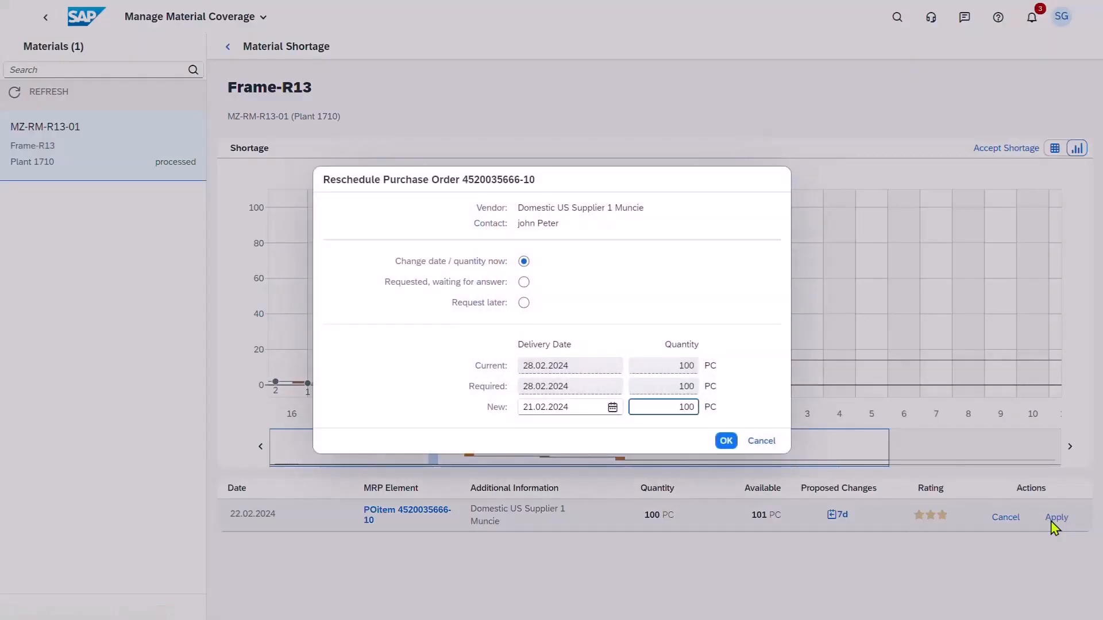
left_click(524, 283)
left_click(501, 308)
type("Please expedite with supplier")
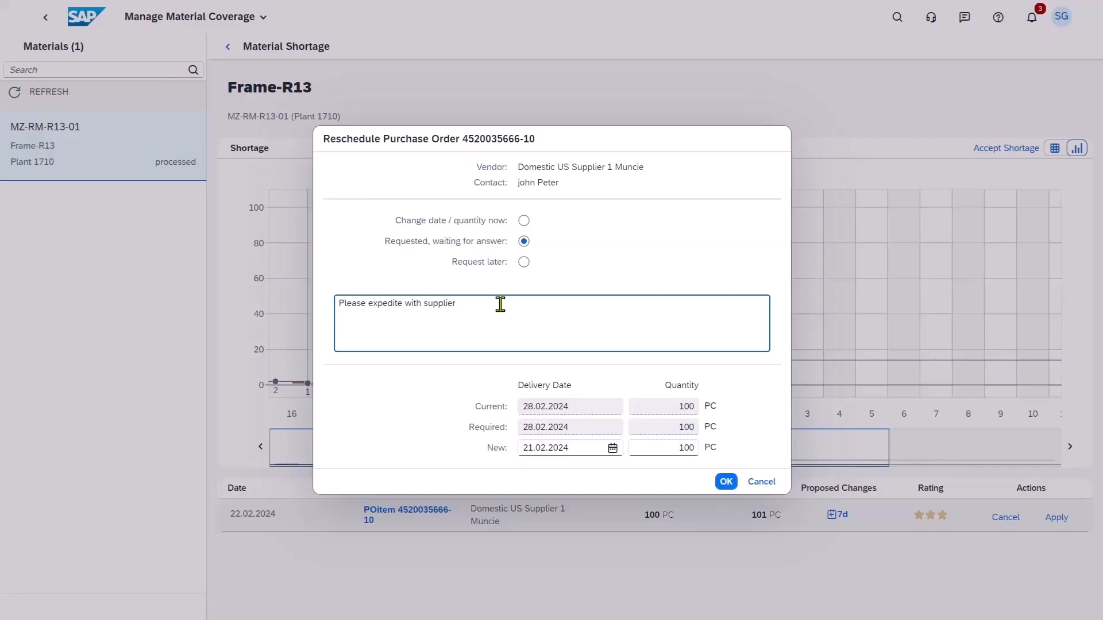
left_click(727, 483)
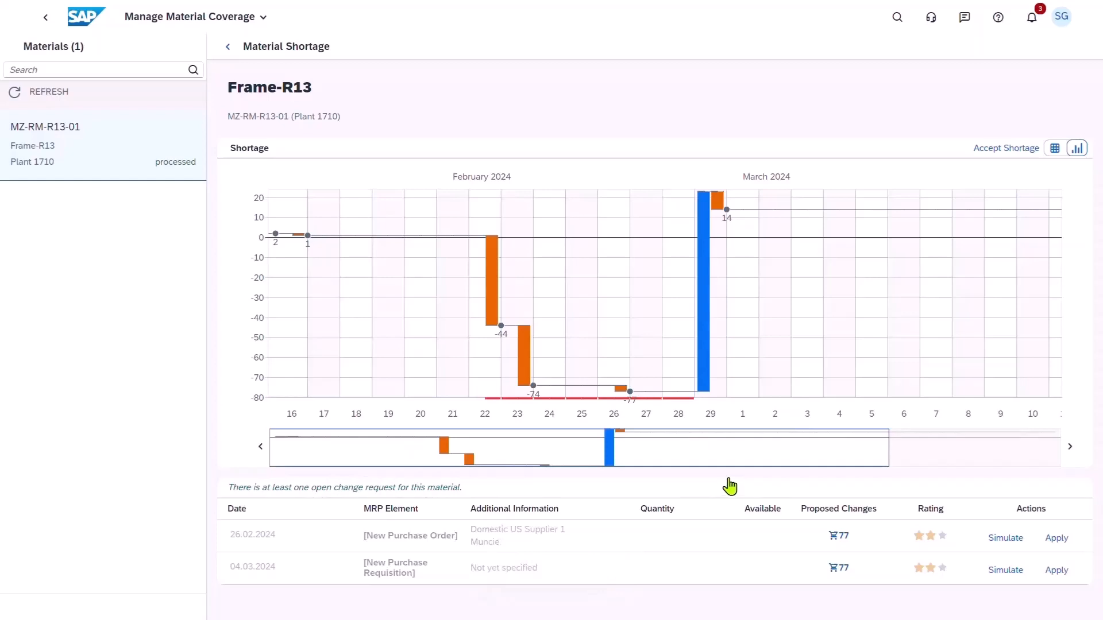
Open the Frame-R13 change request among the requested MRP change requests and review its notes and receipt/requirement items.
left_click(85, 23)
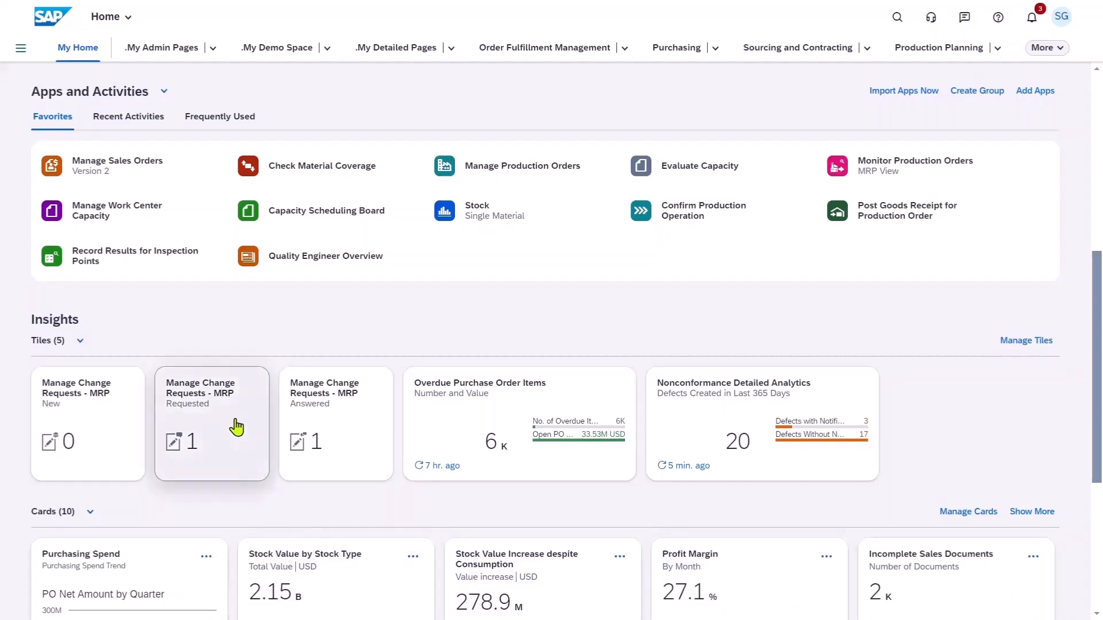
left_click(212, 441)
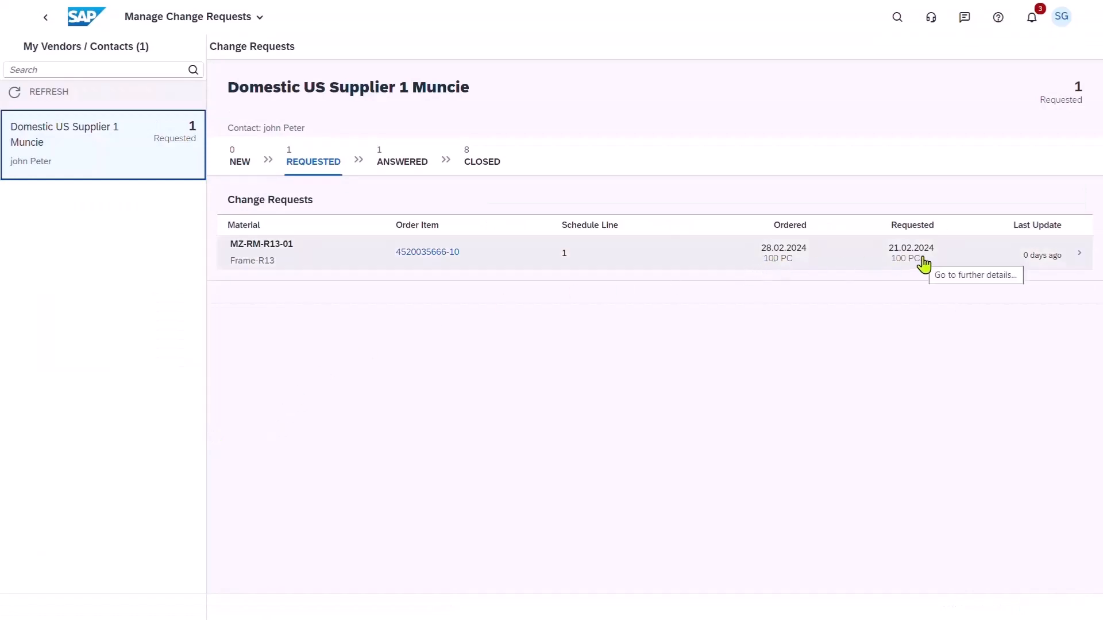
left_click(1079, 256)
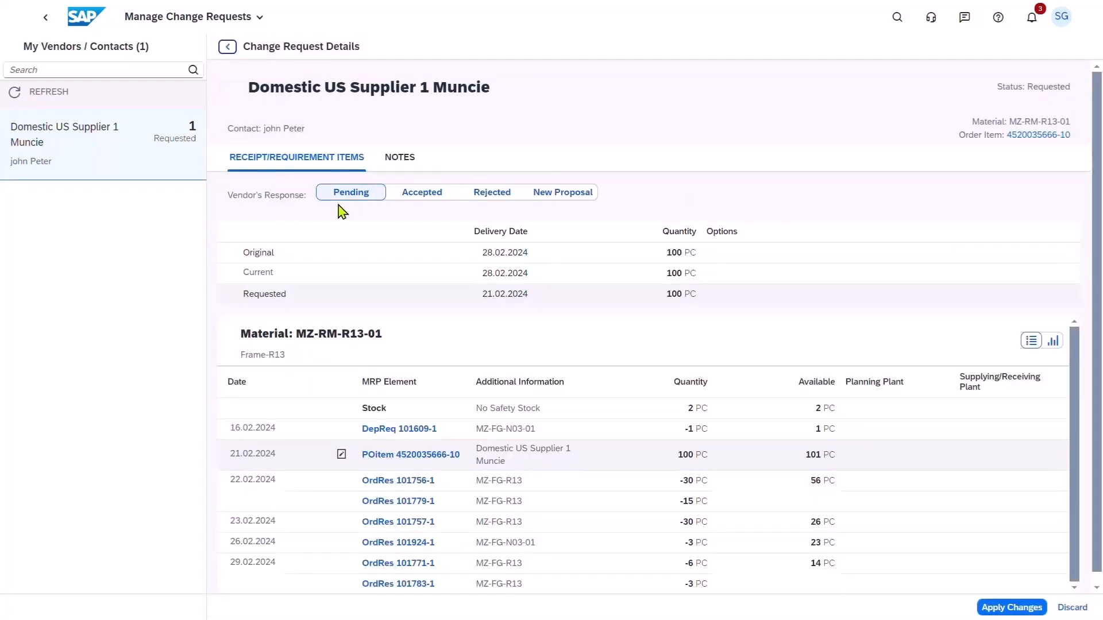
left_click(399, 159)
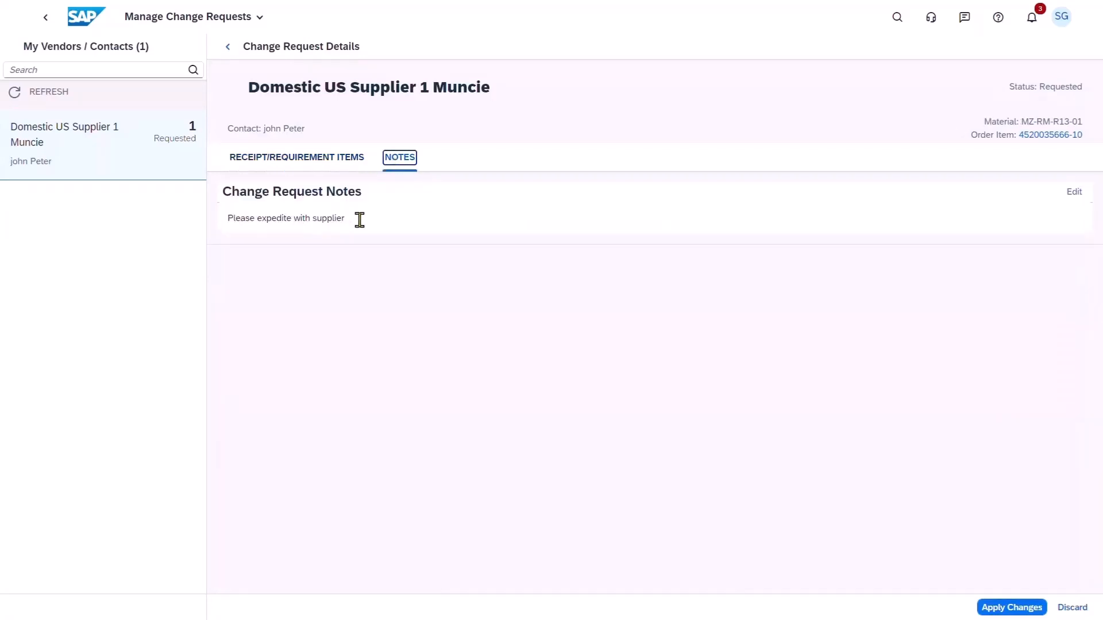
left_click(313, 163)
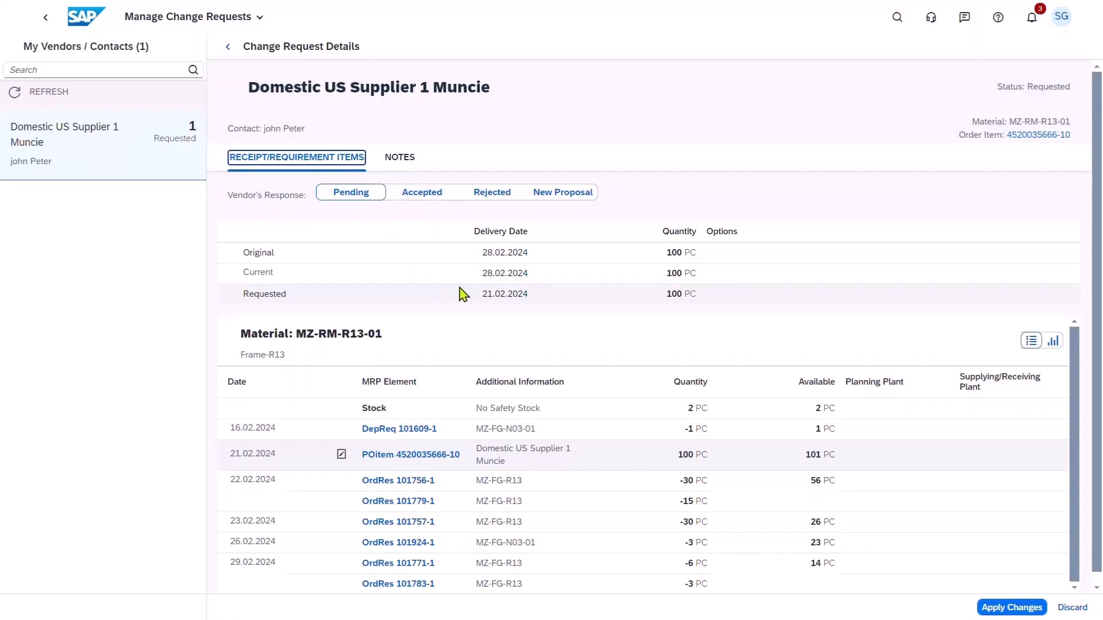
Record the vendor's response to the Frame-R13 change request as Accepted and apply the change to the purchase order.
left_click(413, 201)
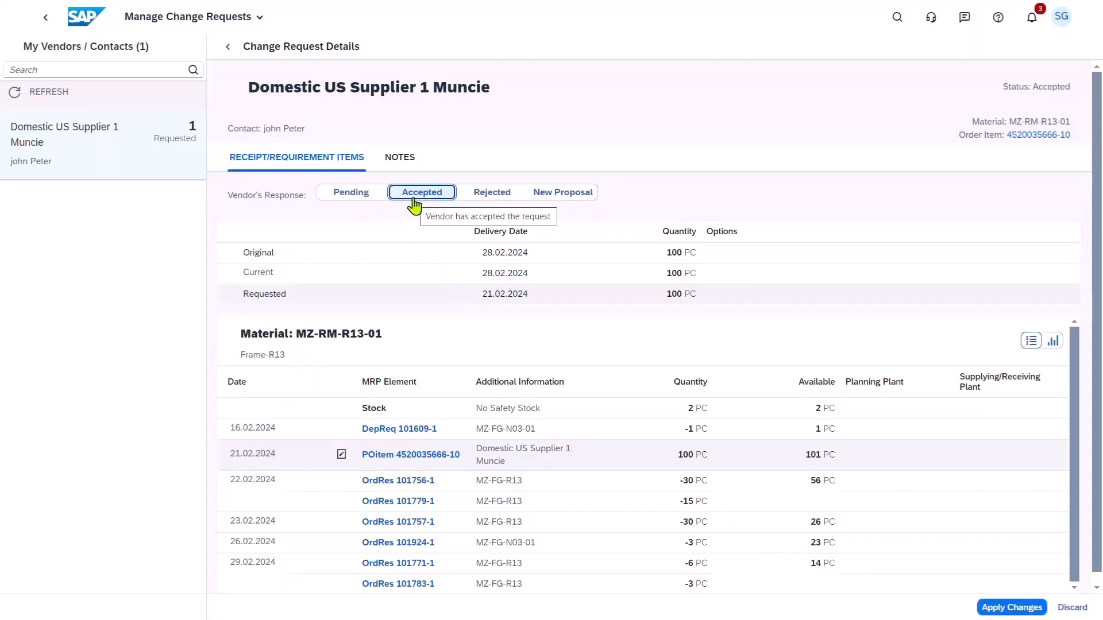
left_click(995, 607)
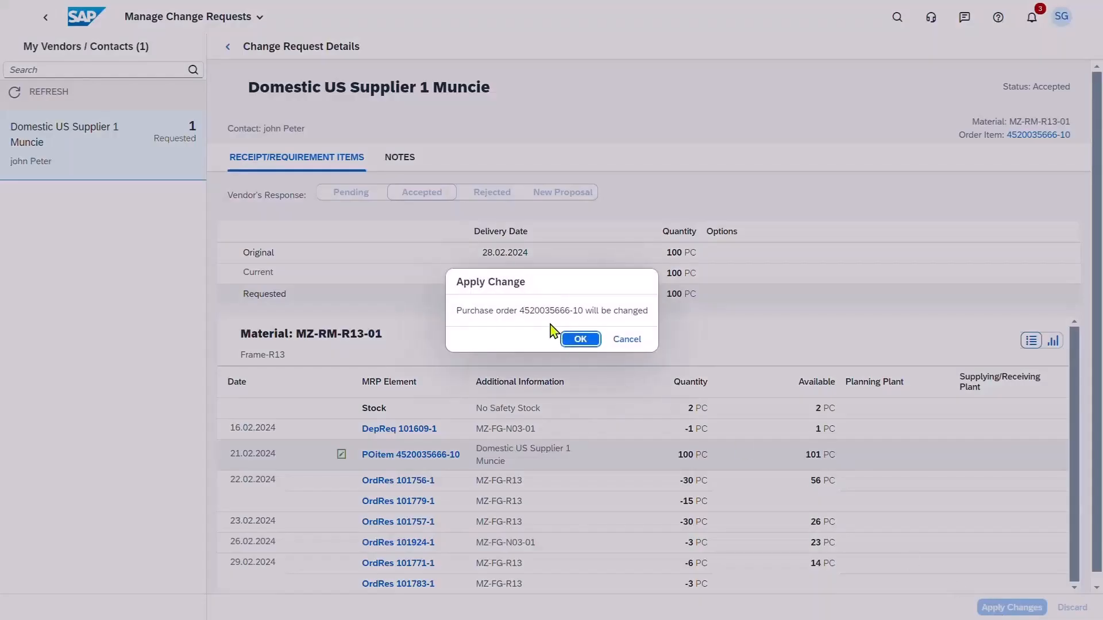
left_click(573, 341)
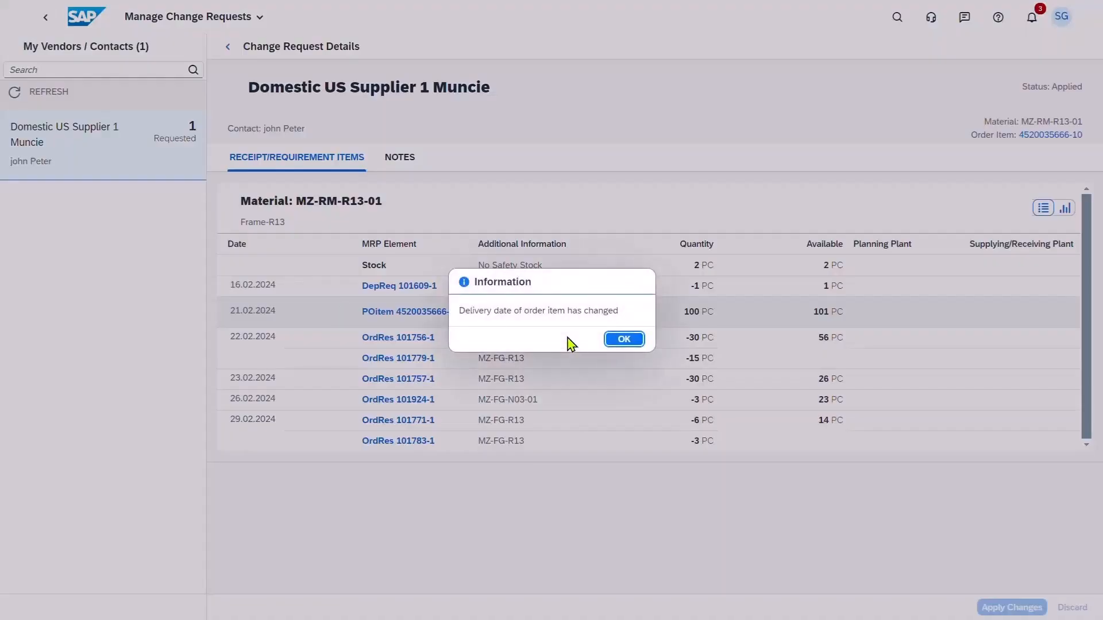
left_click(625, 341)
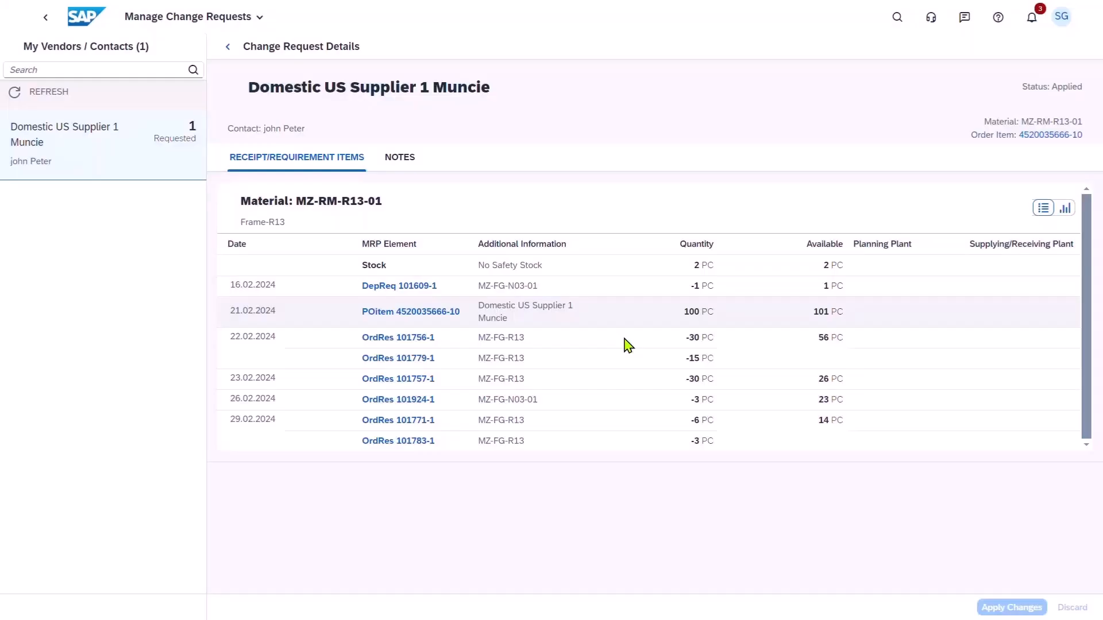
Switch to Manage Production Orders and filter the list by the most recently used order, the MTO R13 Bike order.
left_click(74, 27)
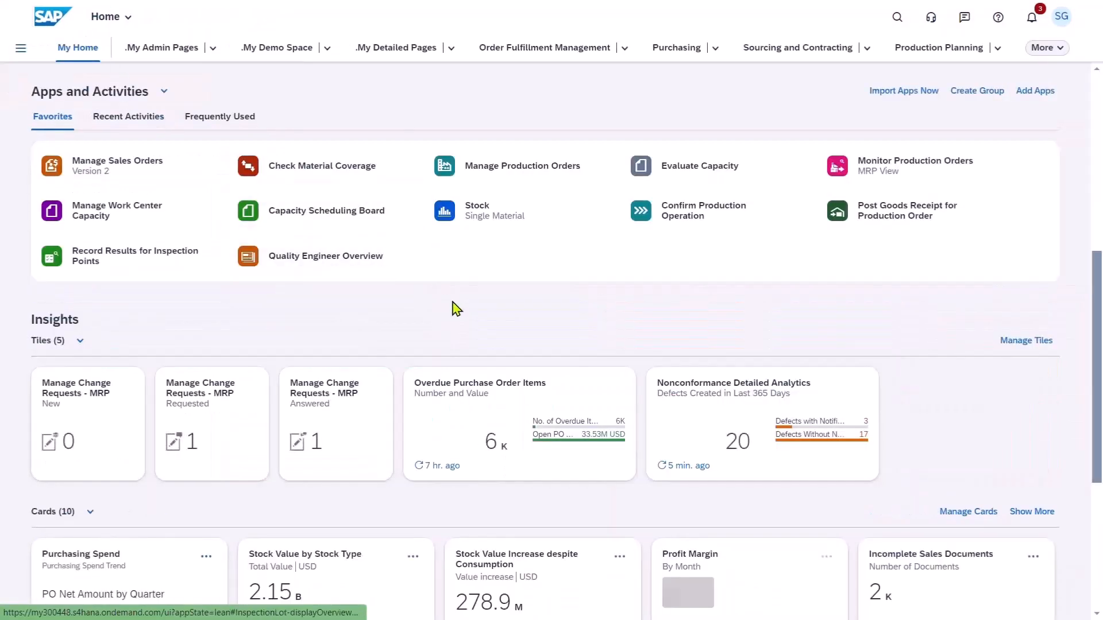
left_click(522, 174)
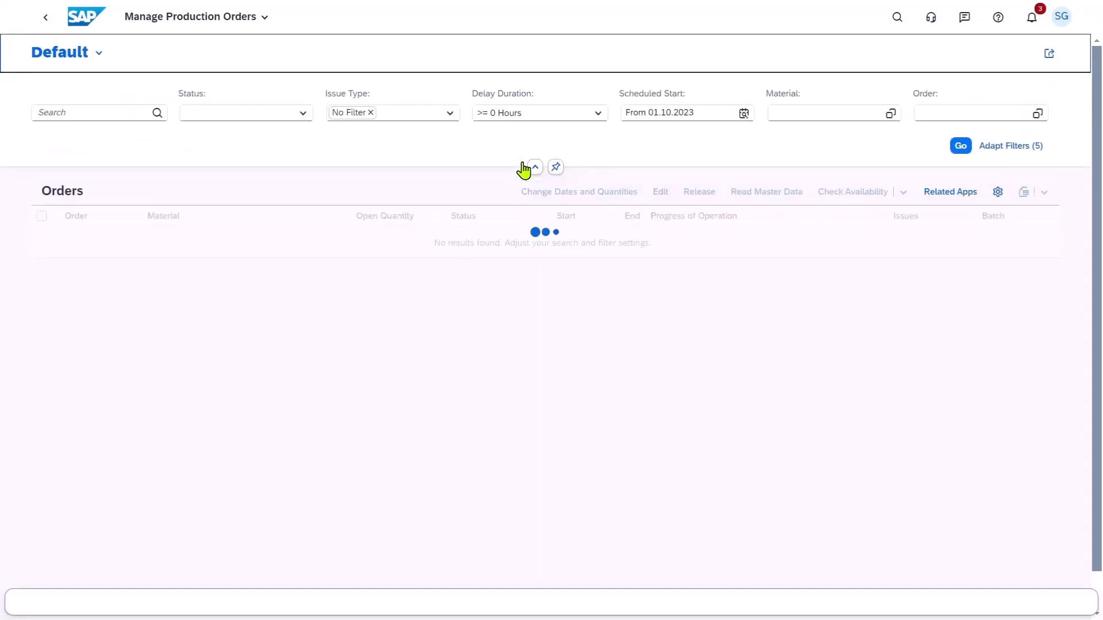
left_click(933, 114)
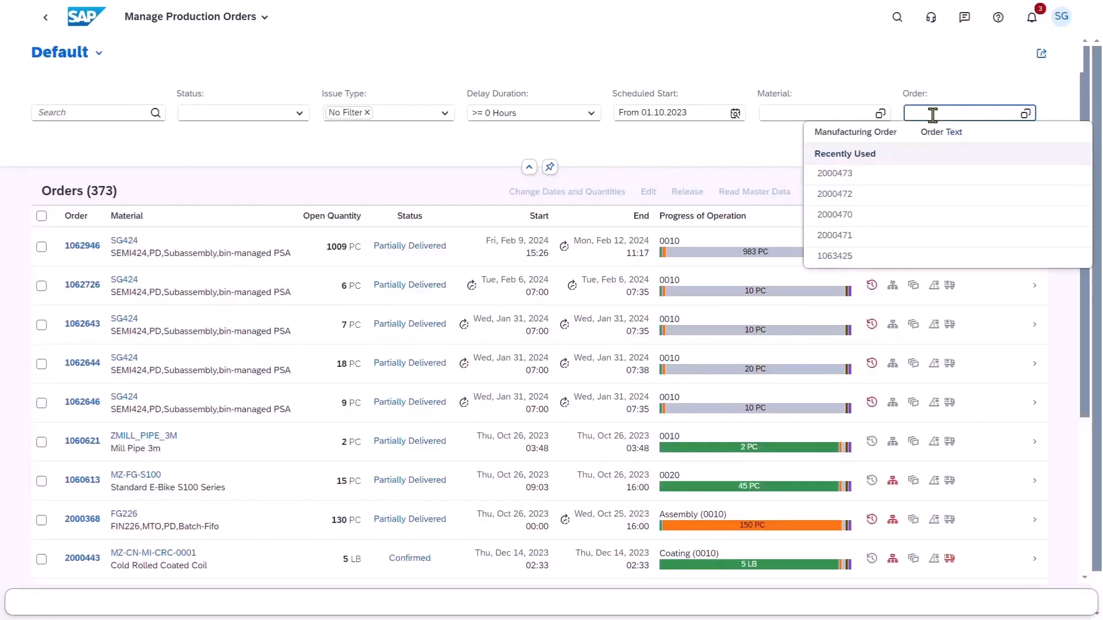
left_click(935, 175)
left_click(948, 149)
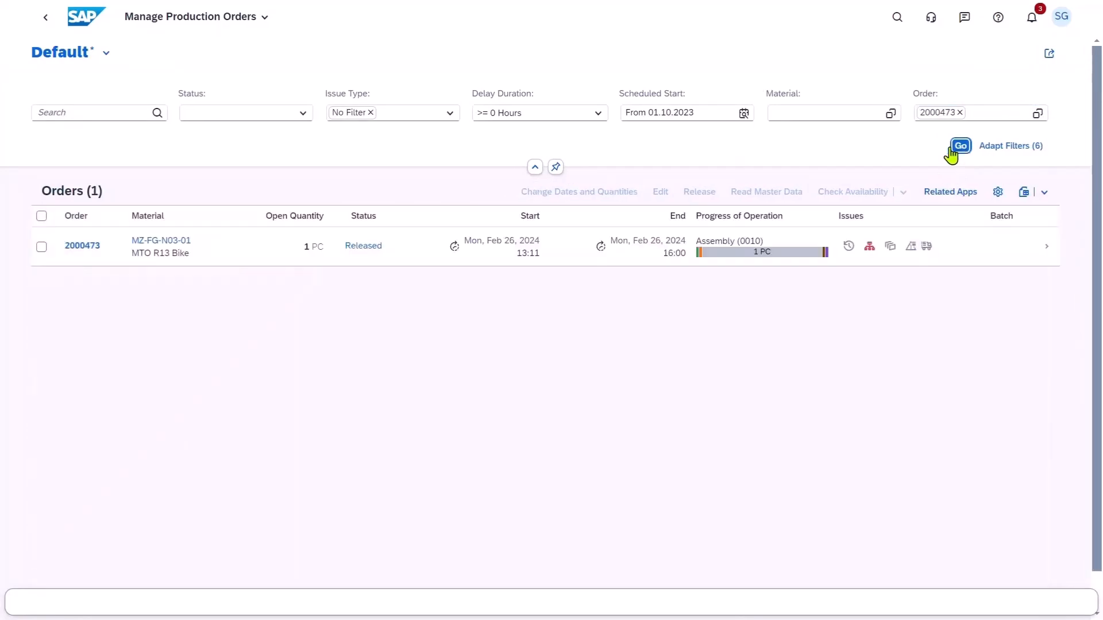
Check component availability for the MTO R13 Bike production order and review the component coverage in its details.
left_click(42, 246)
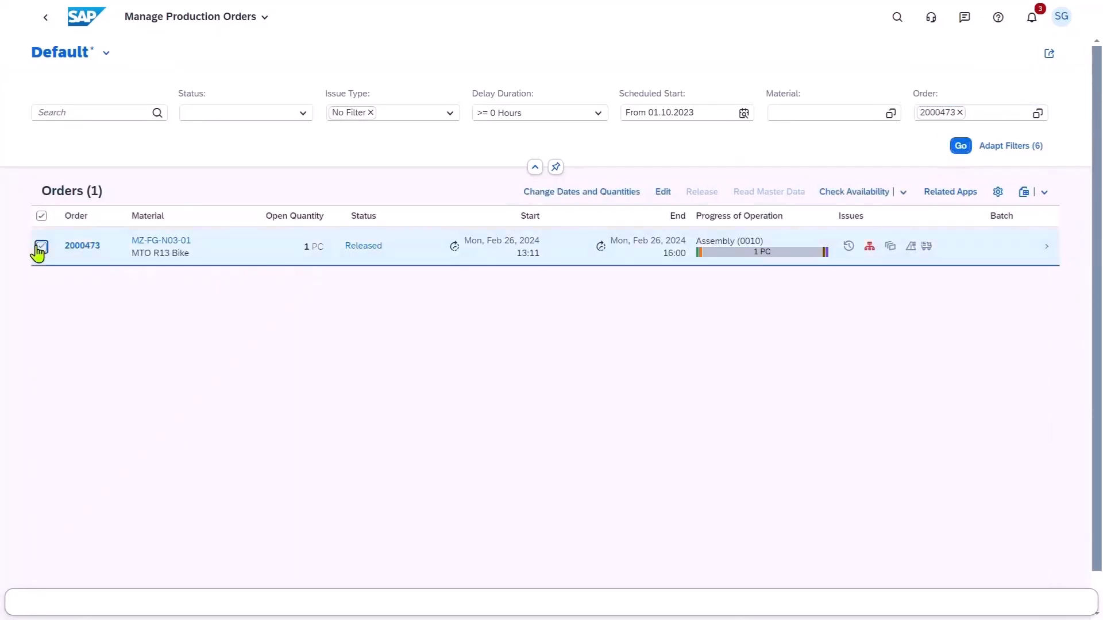
left_click(848, 195)
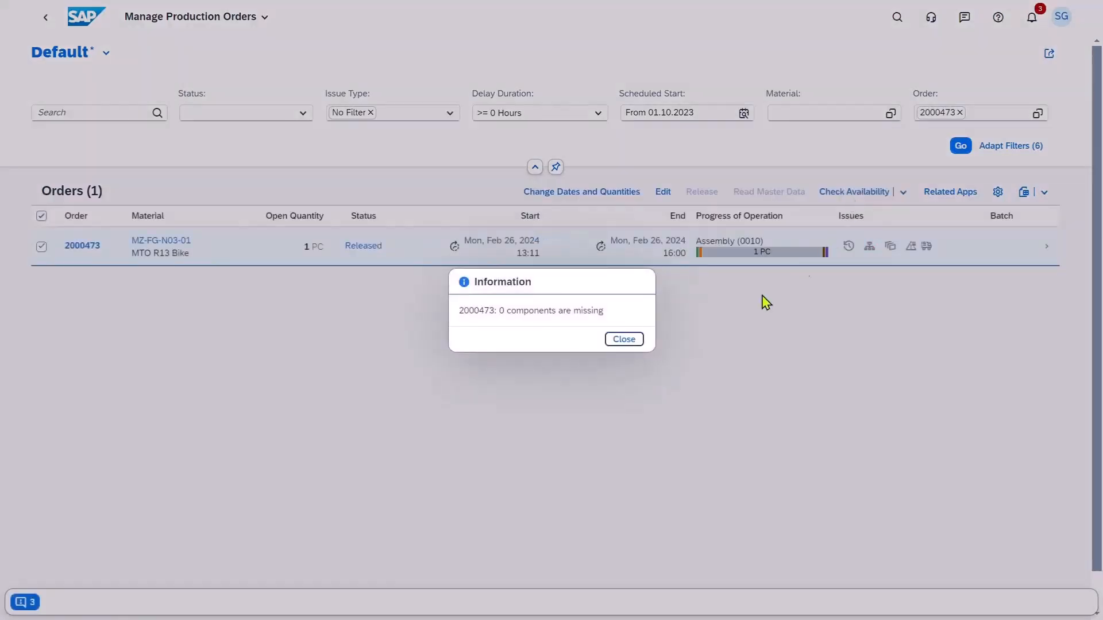
left_click(624, 339)
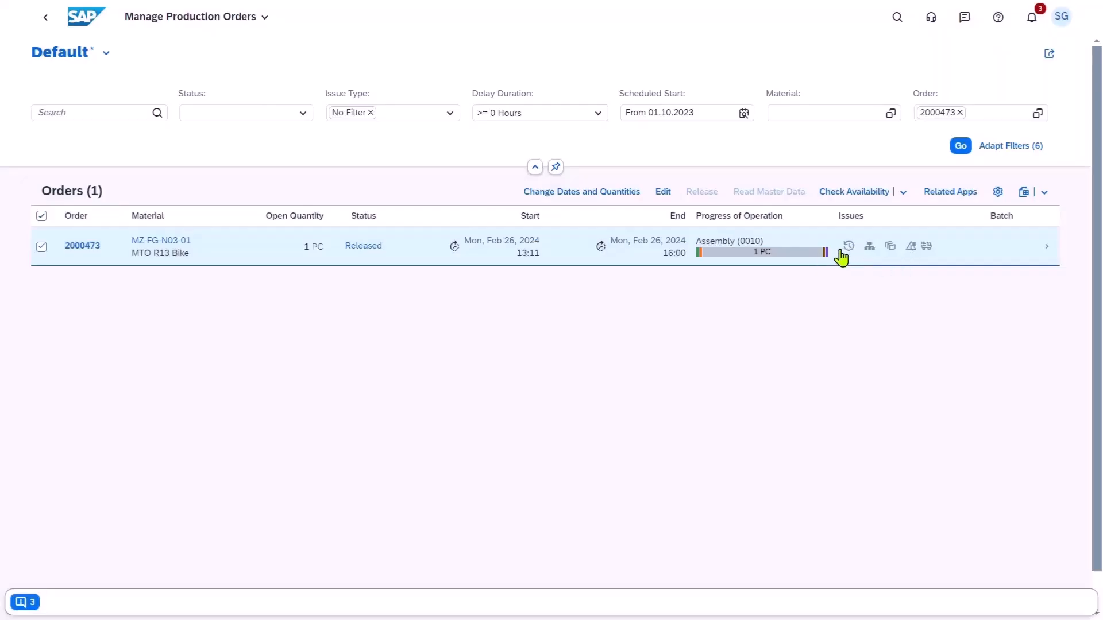
left_click(1050, 255)
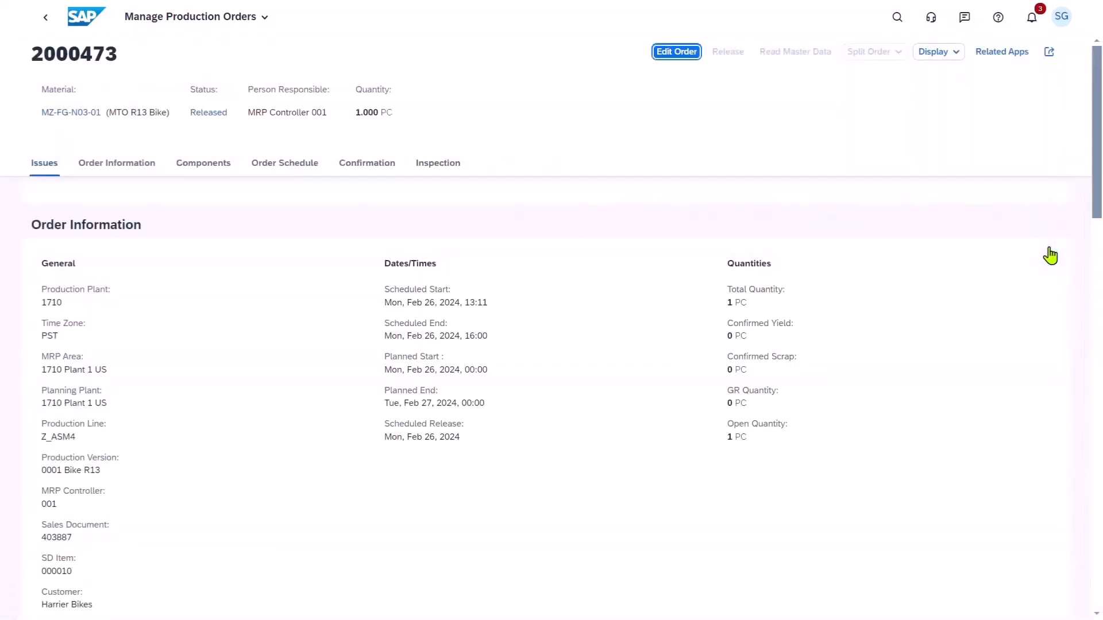
left_click(194, 164)
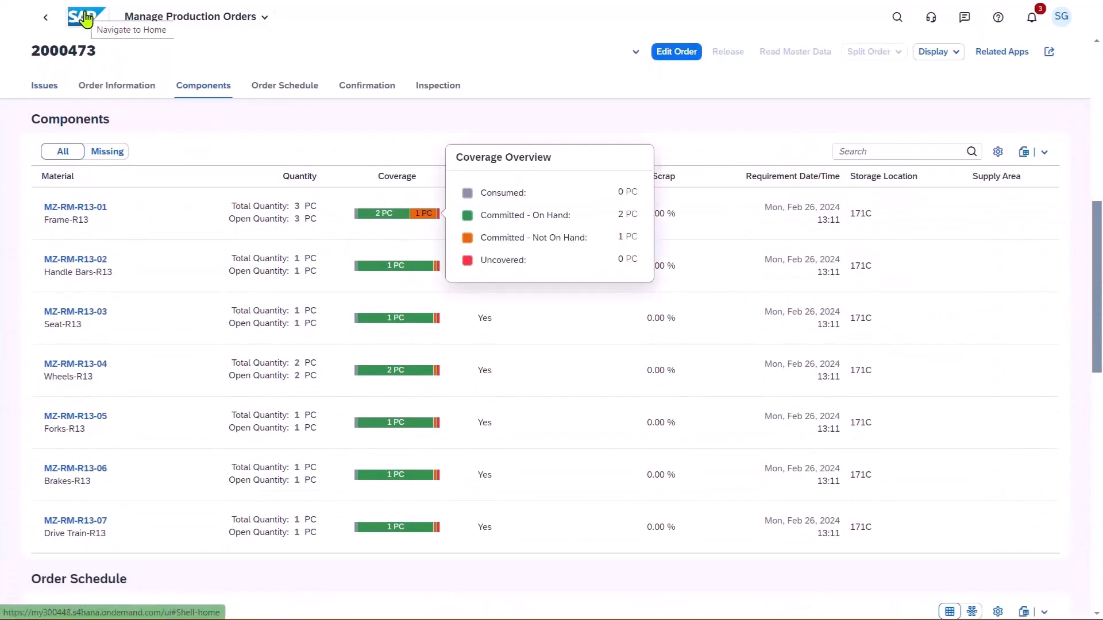
Switch to Post Goods Receipt for Purchasing Document and load the Frame-R13 purchase order from Domestic US Supplier 1 Muncie.
left_click(85, 17)
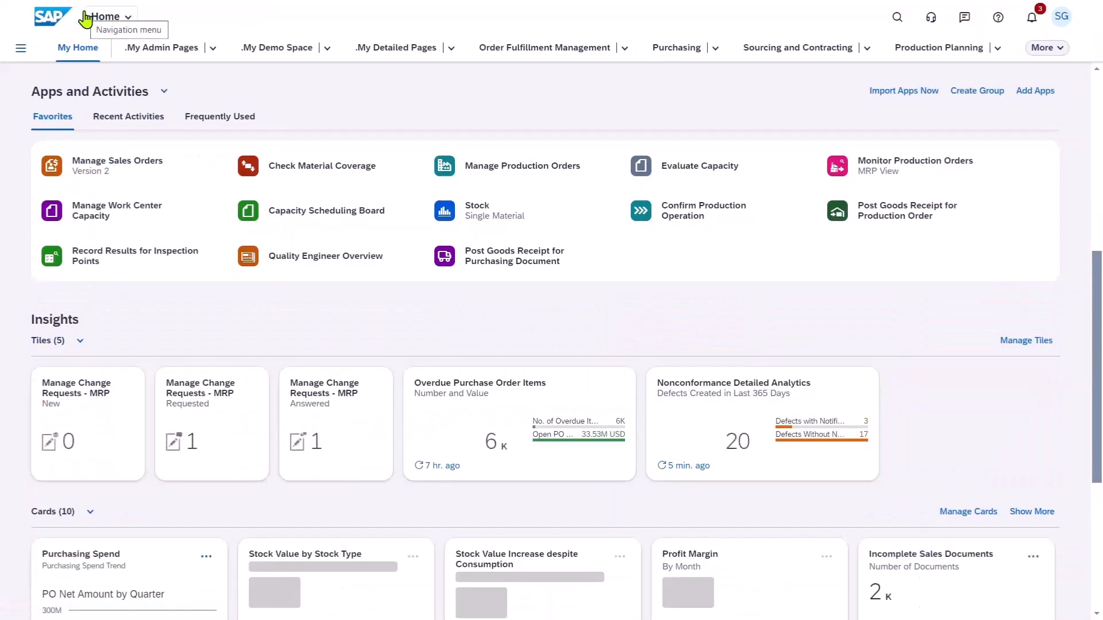
left_click(513, 259)
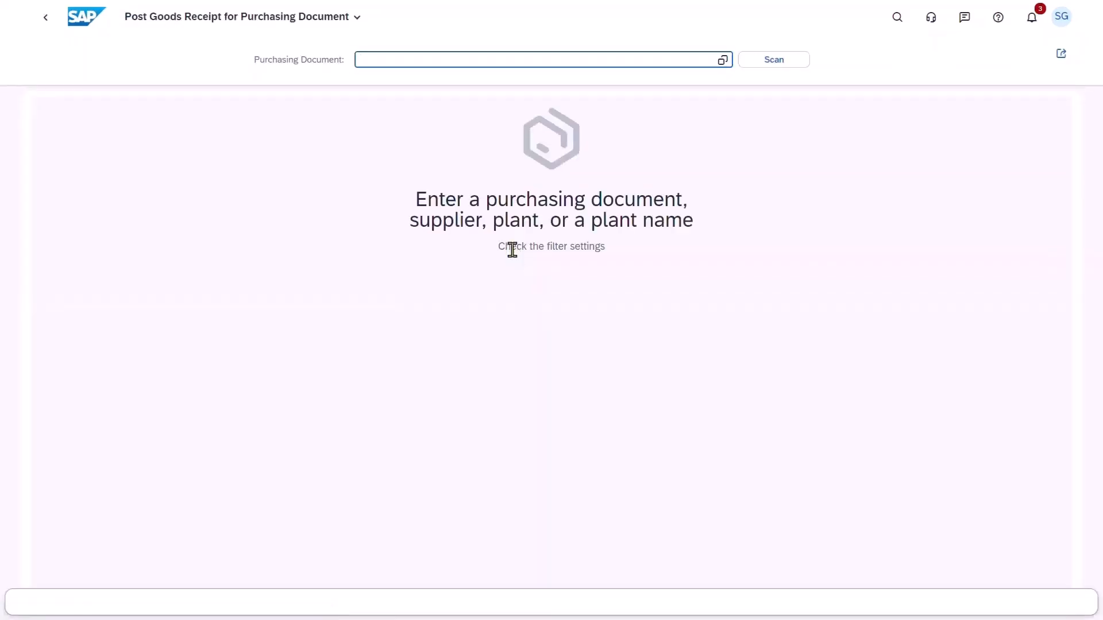
key("ctrl+v")
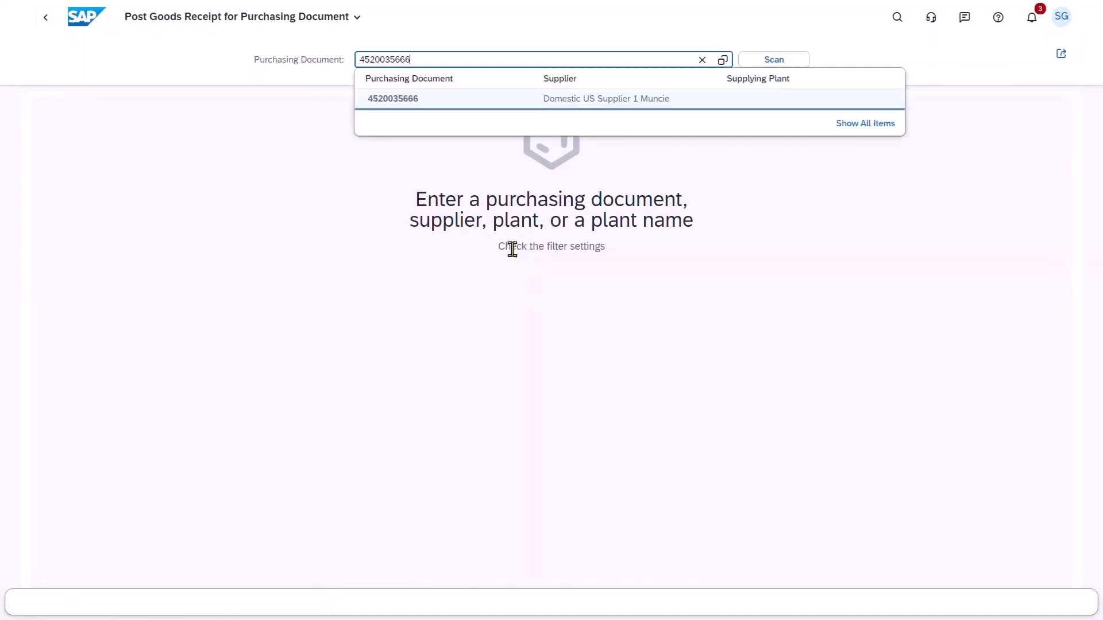
left_click(495, 107)
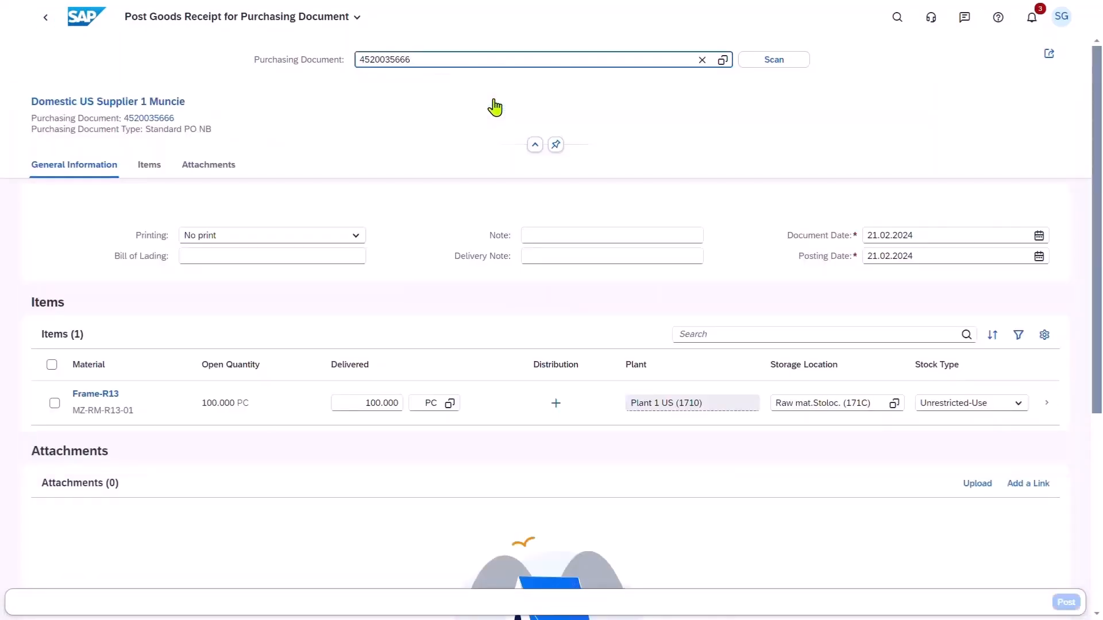
Post the goods receipt of 100 PC of Frame-R13 to storage location 171C as unrestricted-use stock.
left_click(53, 404)
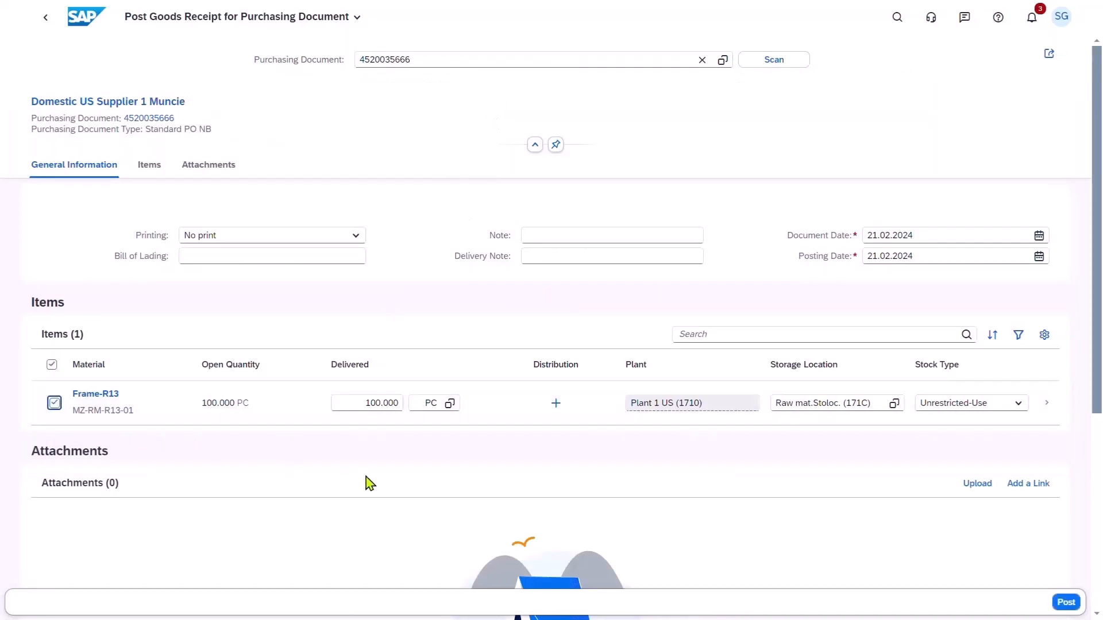
left_click(1066, 603)
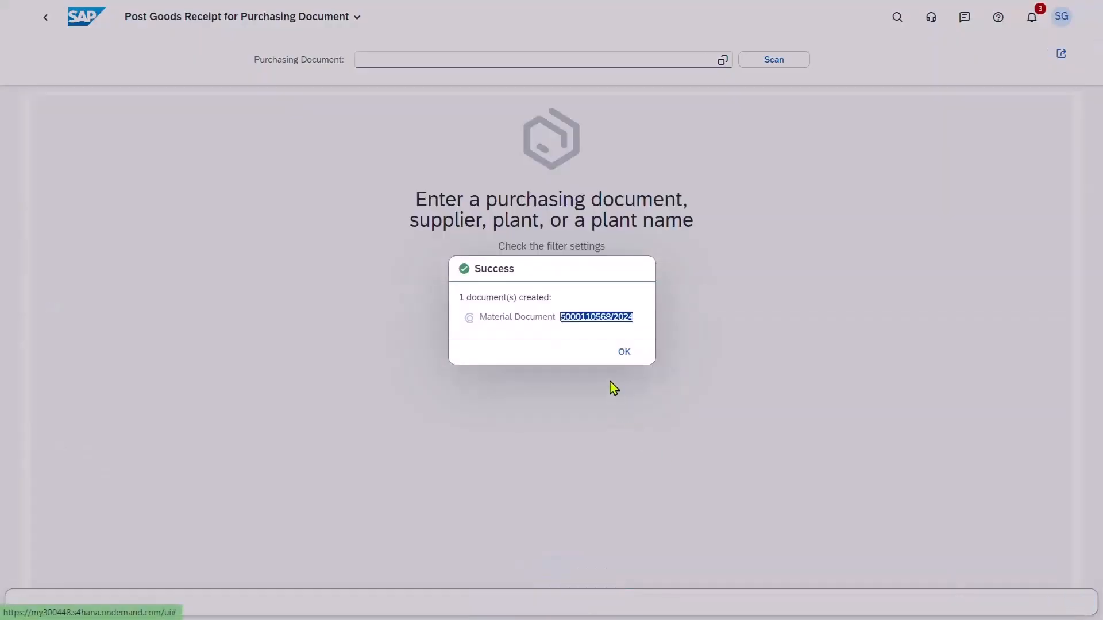
left_click(626, 353)
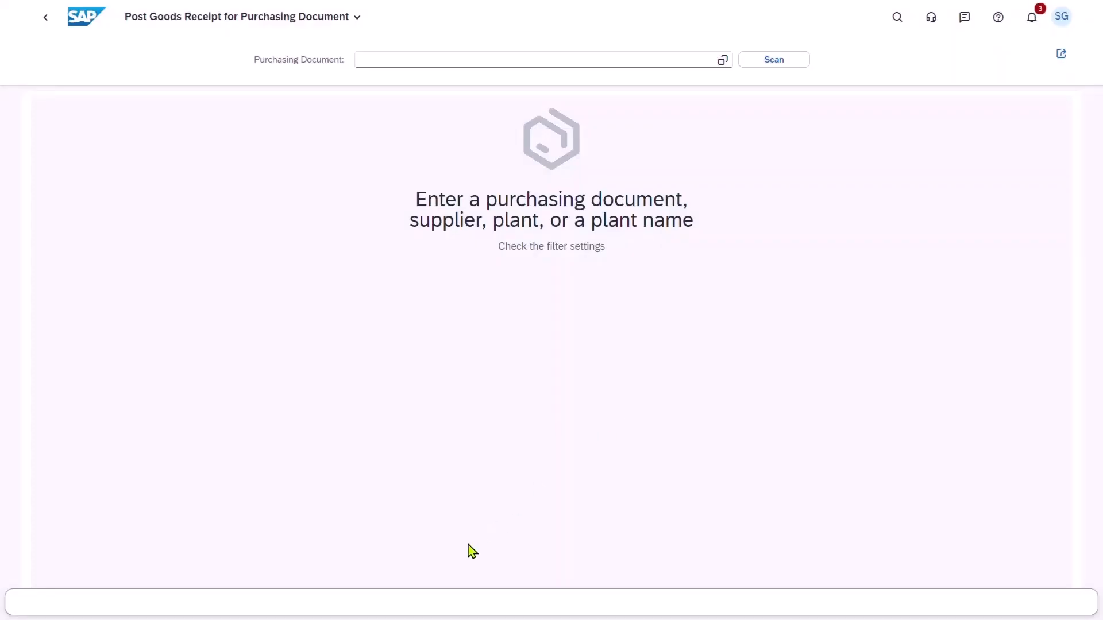
Return to Manage Production Orders and filter the list by the most recently used order, the MTO R13 Bike order.
left_click(80, 26)
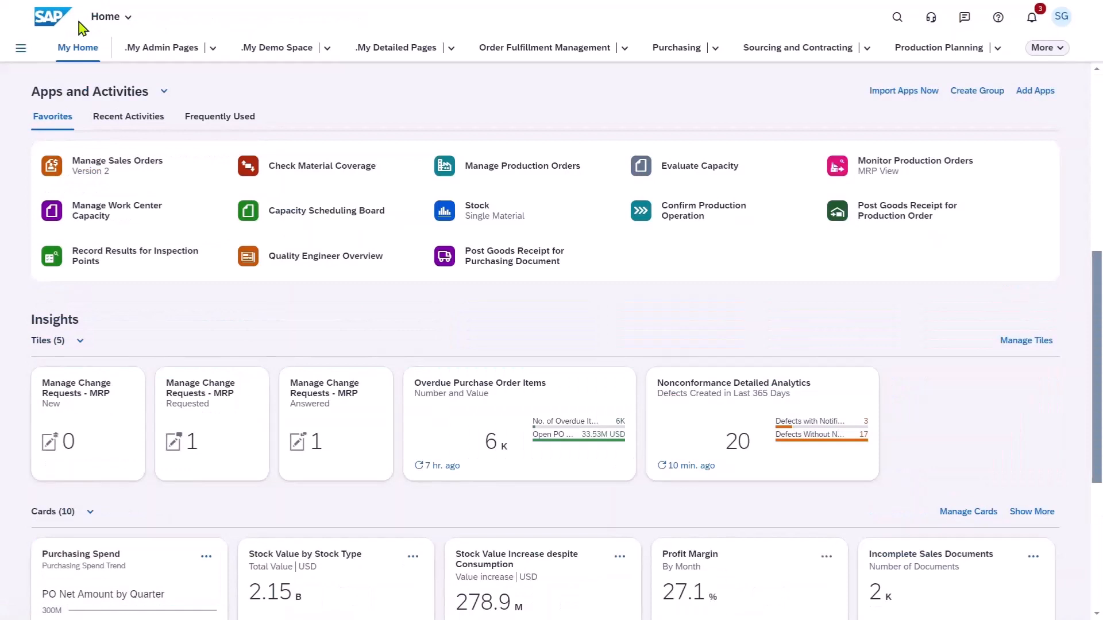
left_click(500, 172)
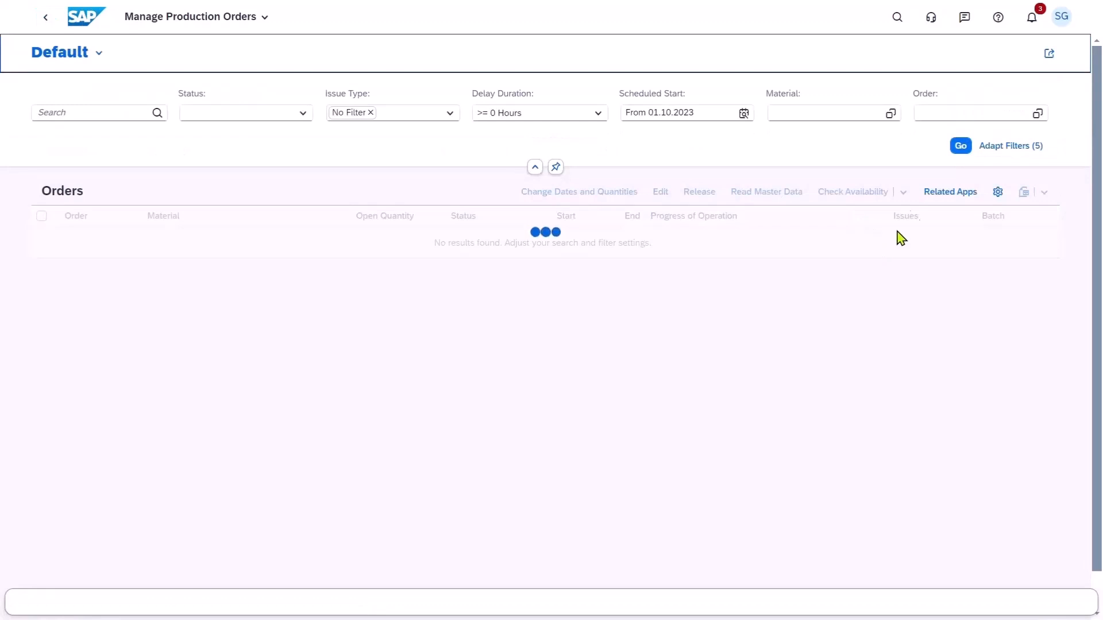
left_click(943, 114)
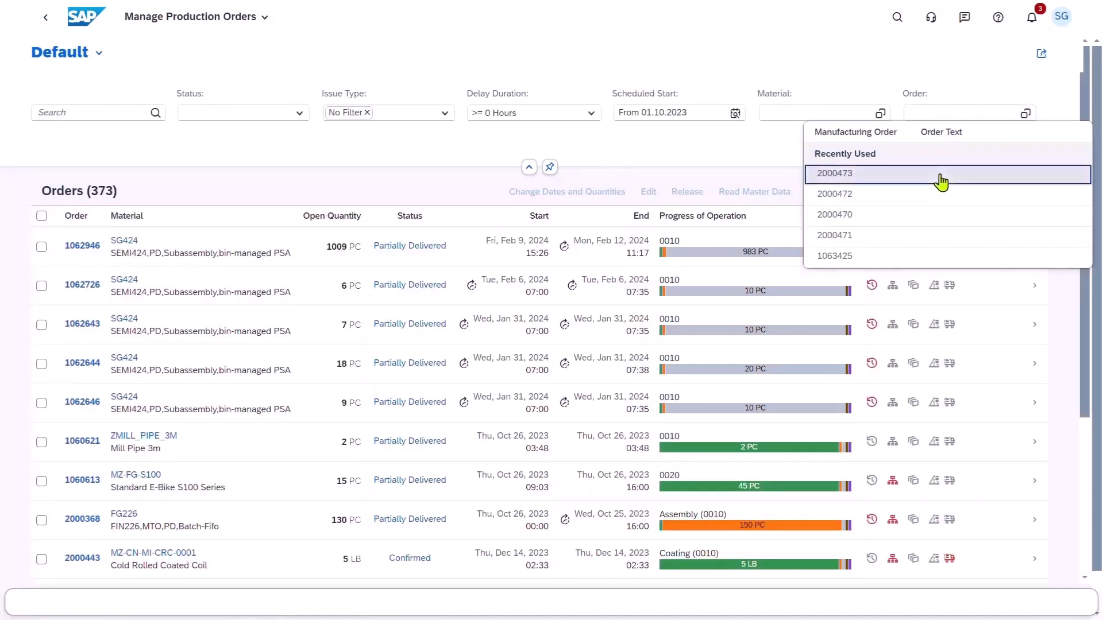
left_click(939, 179)
left_click(947, 146)
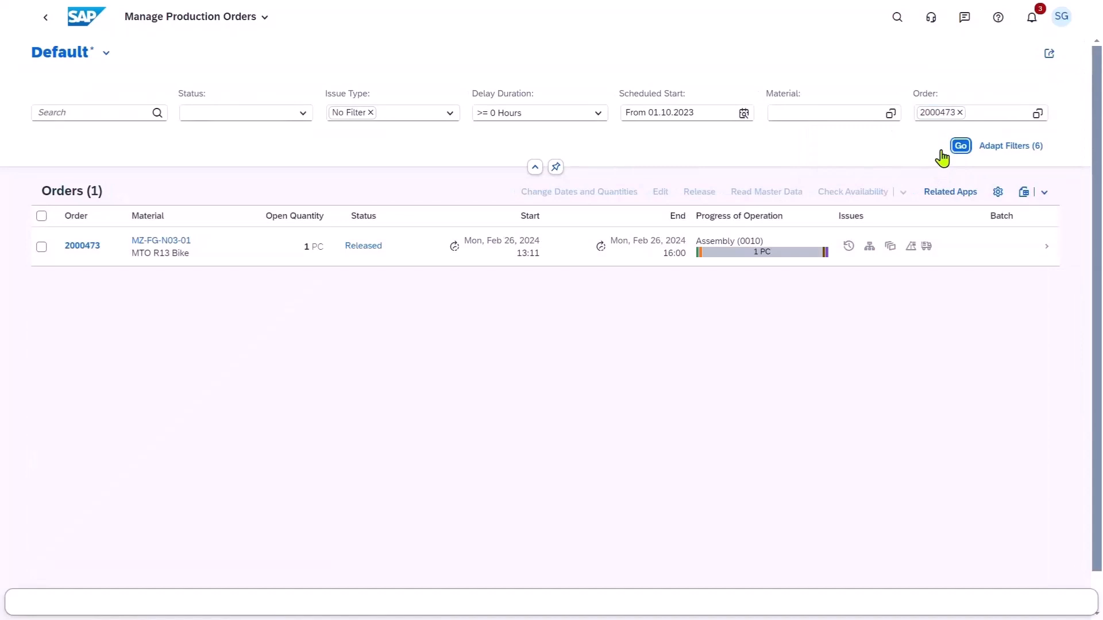
Open the MTO R13 Bike production order's details and recheck the Frame-R13 component coverage.
left_click(1042, 251)
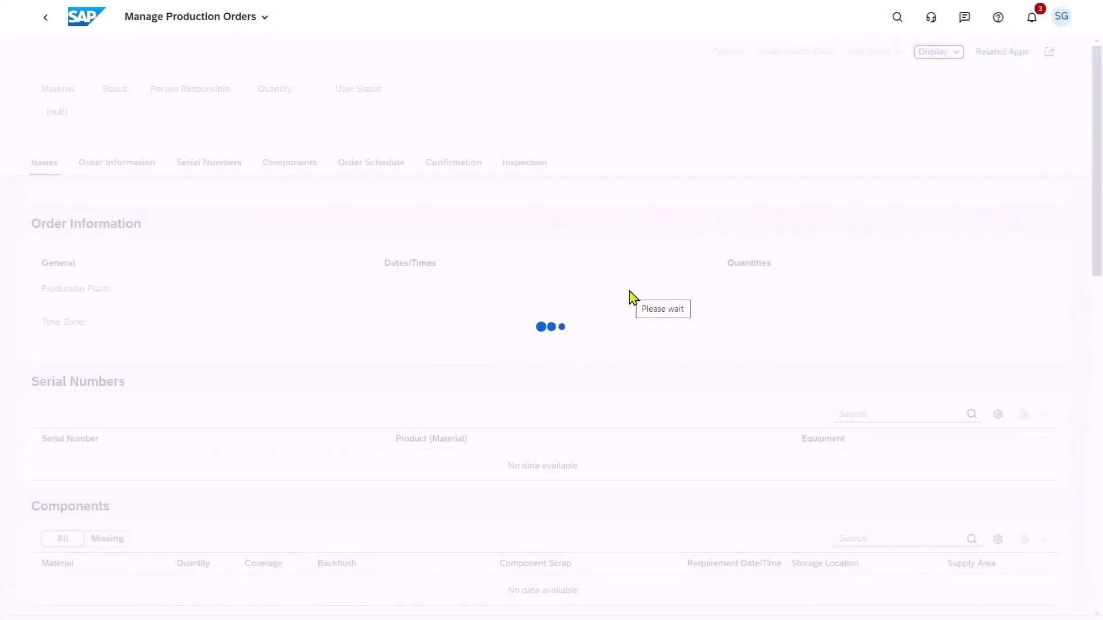
left_click(203, 167)
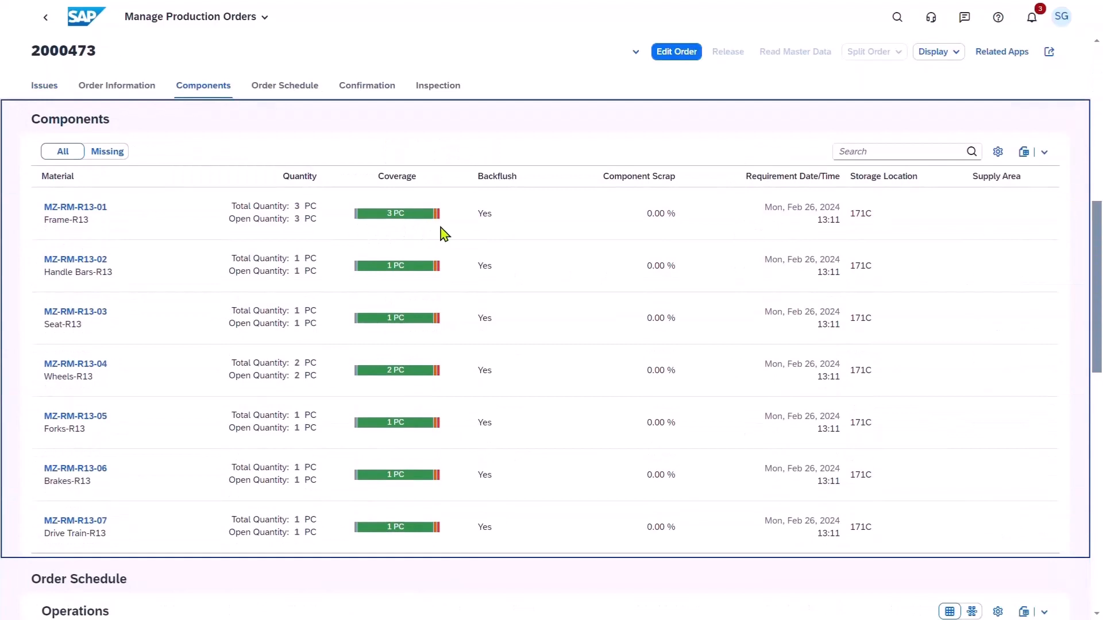
mouse_move(436, 238)
Switch to Evaluate Capacity and break down the BIKES work center group's load by work center.
left_click(86, 24)
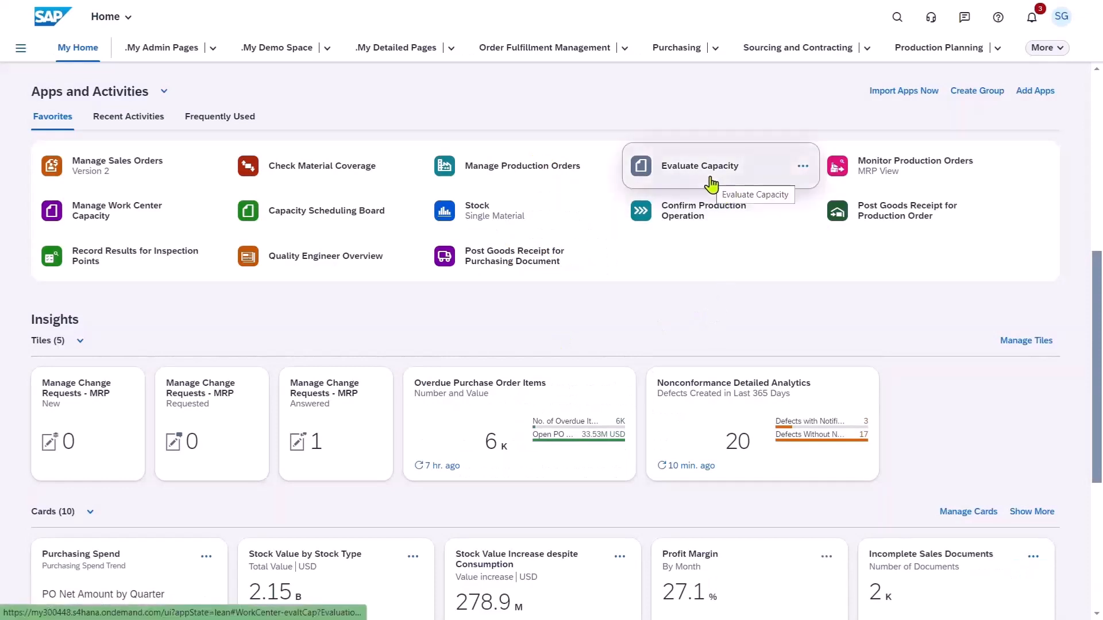
left_click(710, 178)
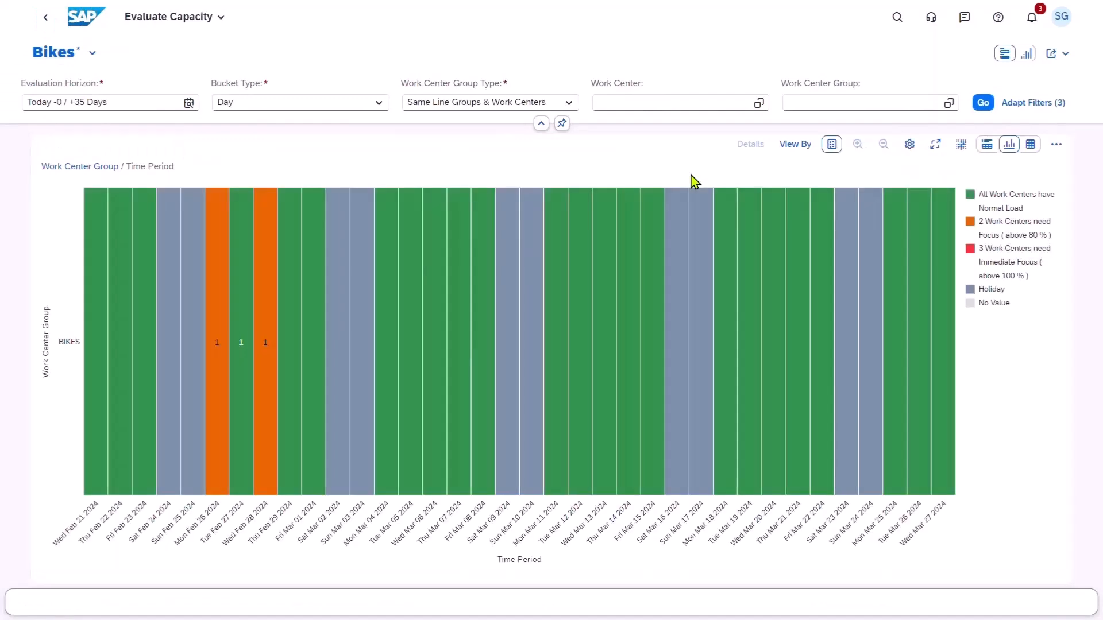
left_click(801, 150)
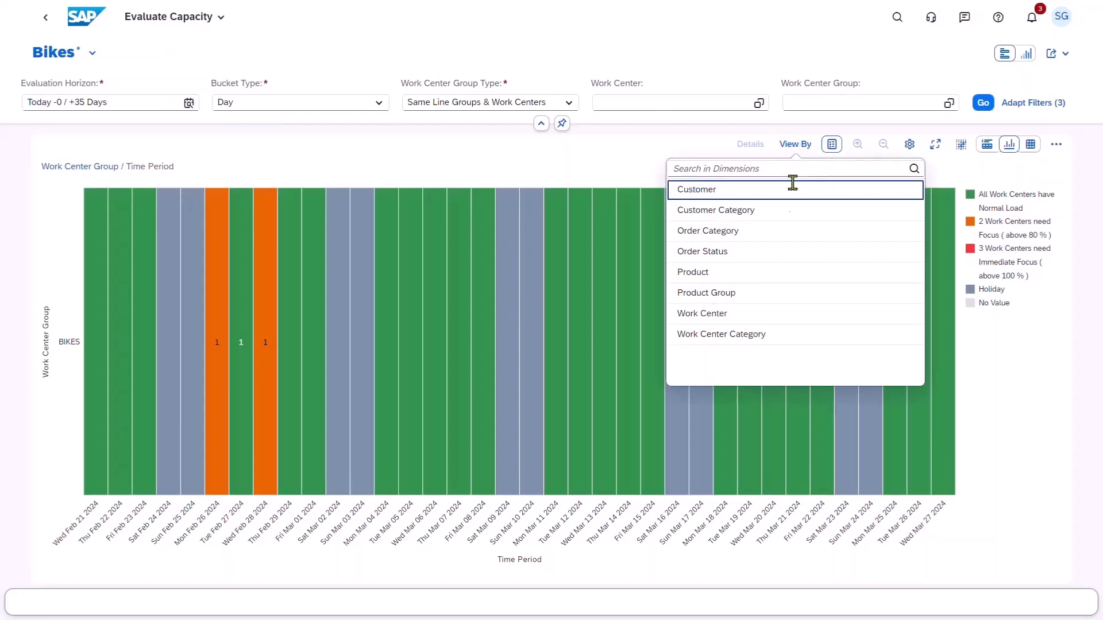
left_click(741, 319)
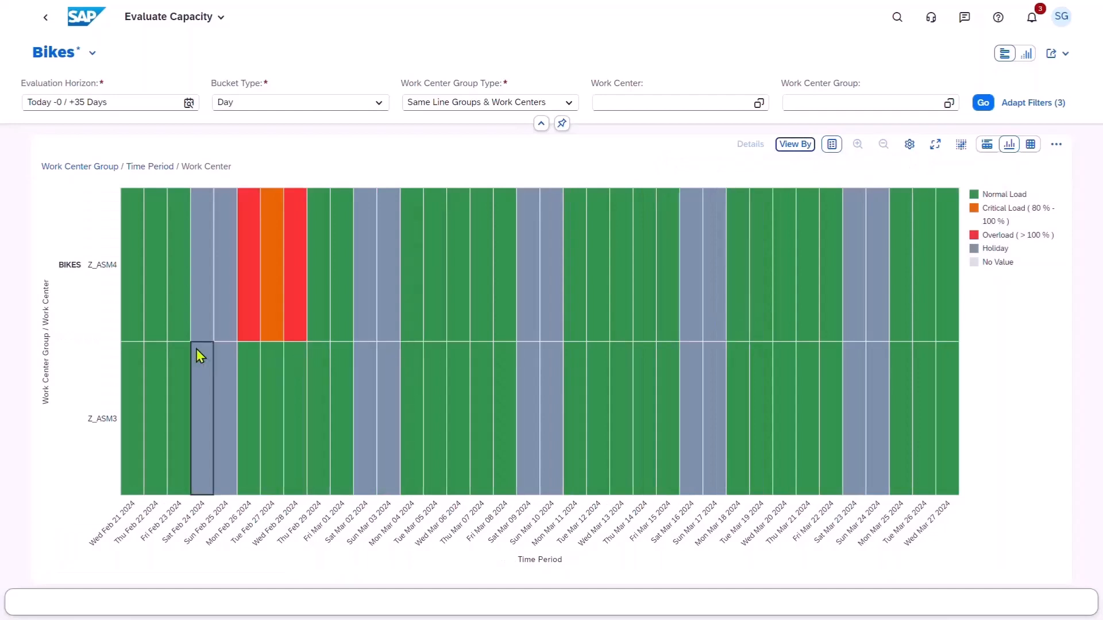
Examine the operations behind Z_ASM4's load on Mon Feb 26 2024 and its utilization on Wed Feb 21 2024.
left_click(247, 315)
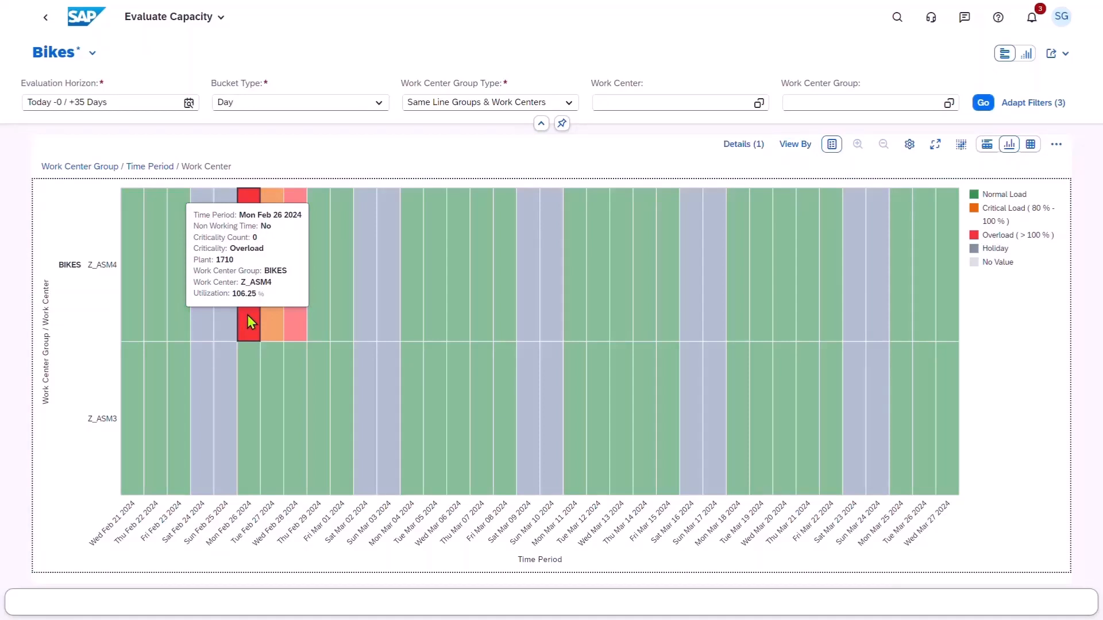
left_click(984, 147)
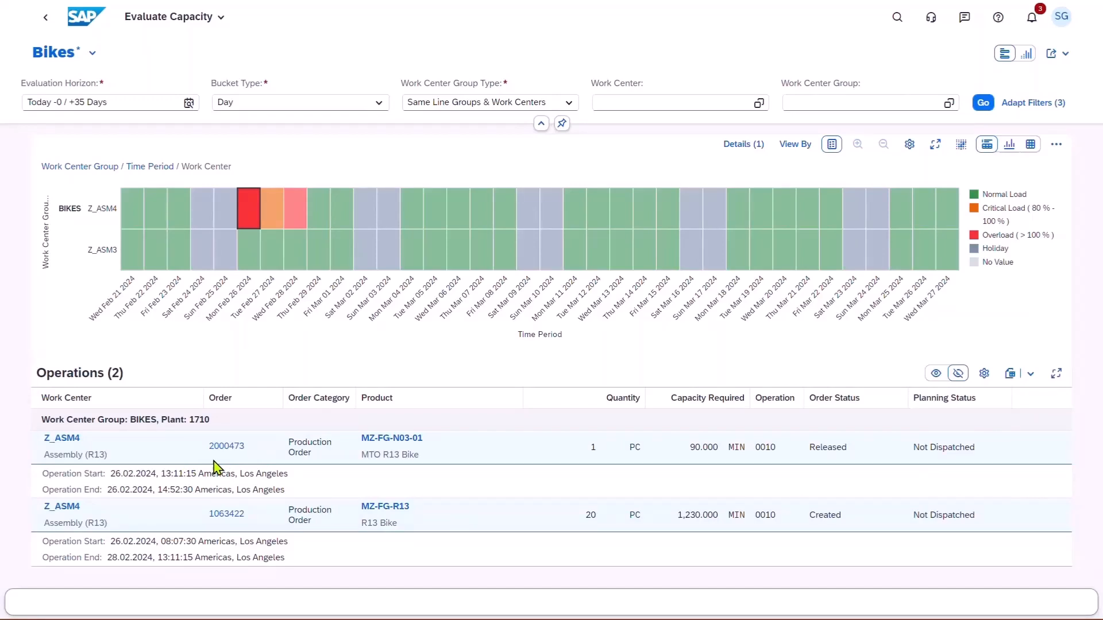
left_click(132, 208)
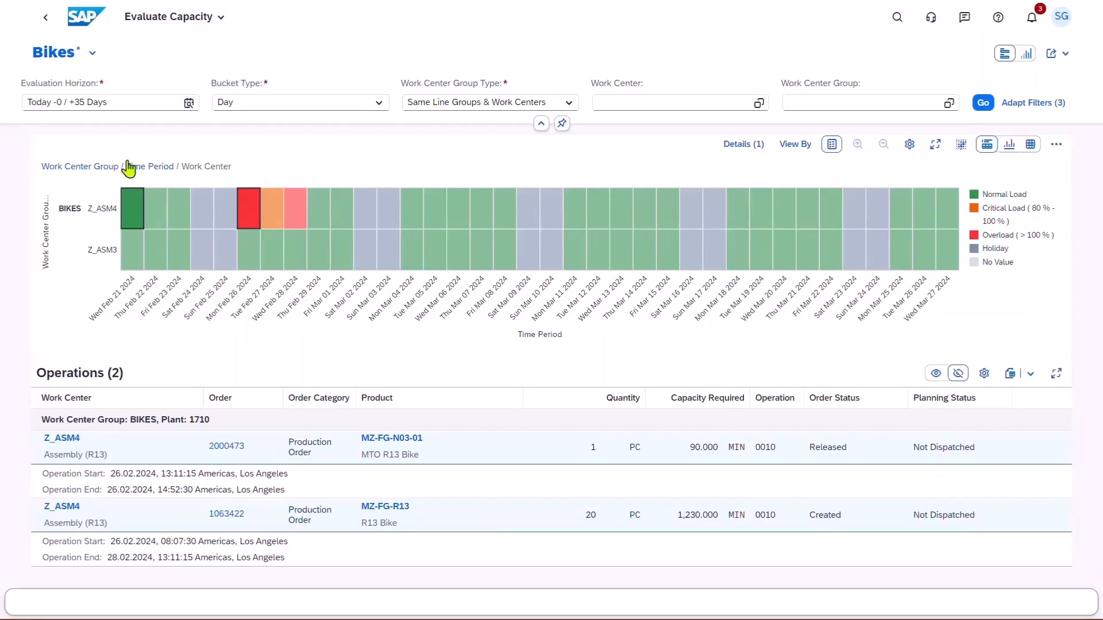
Switch to Monitor Production Orders and filter the list by the copied MTO R13 Bike production order number.
left_click(84, 29)
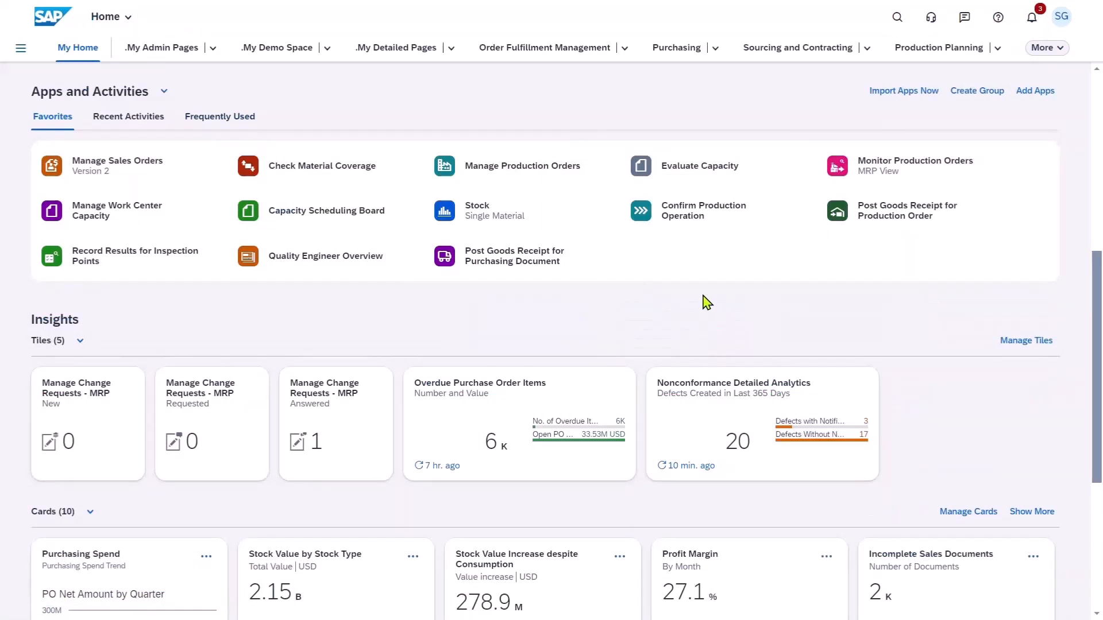
left_click(871, 179)
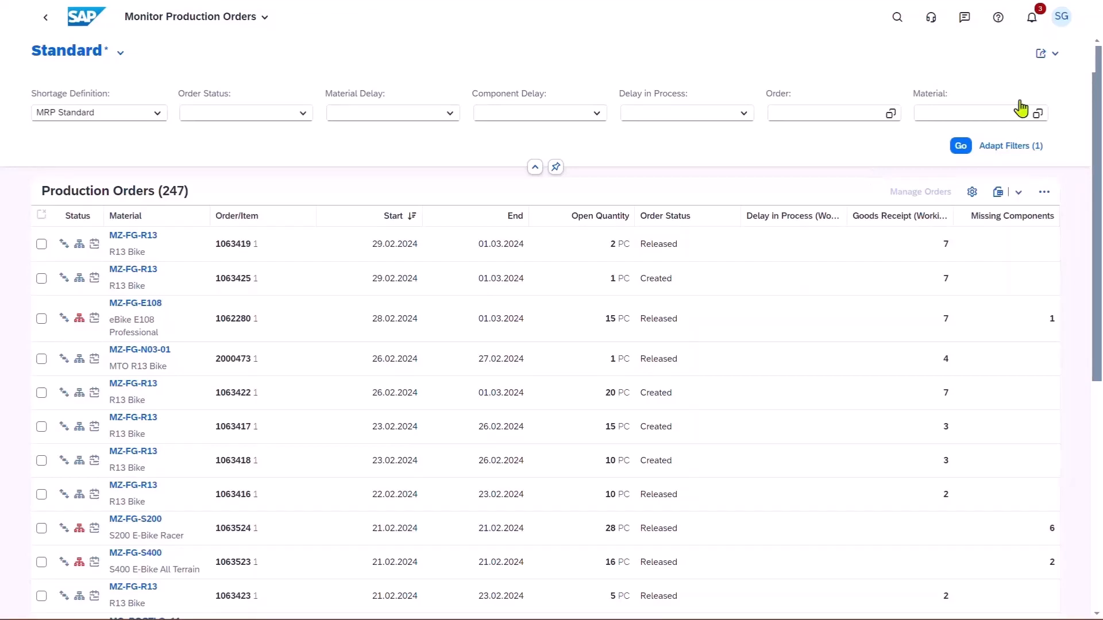
left_click(835, 111)
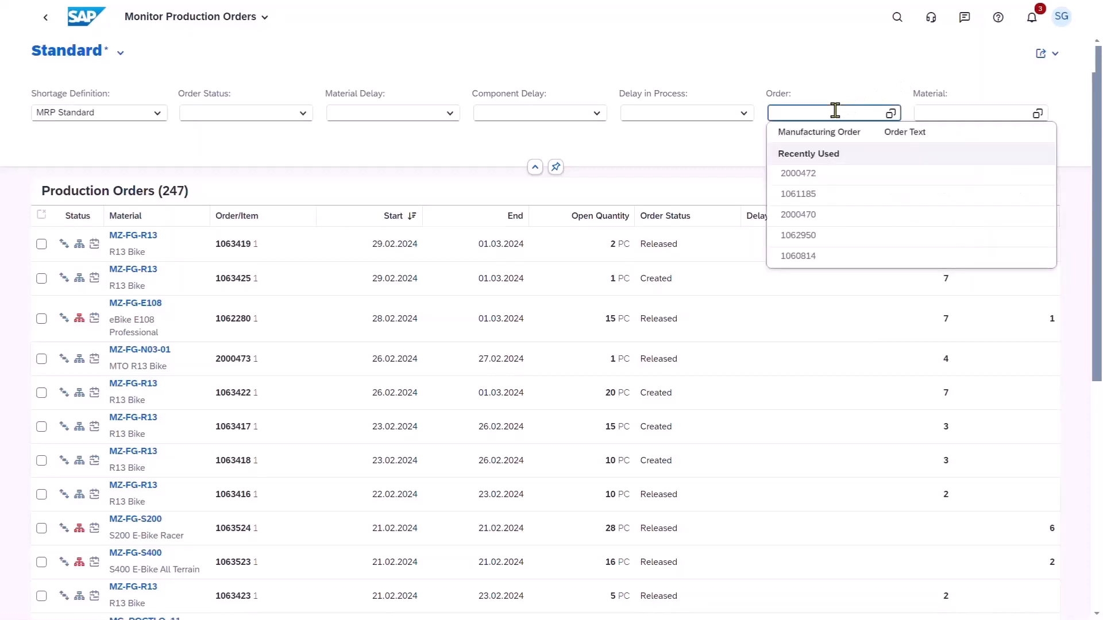
type("2000473")
key("Return")
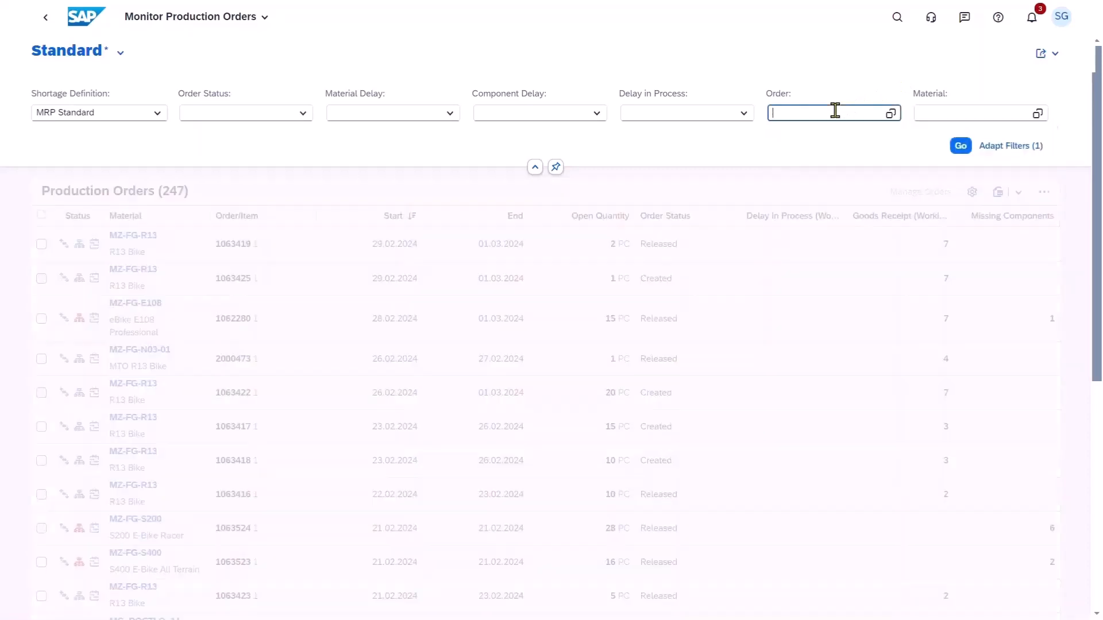
left_click(962, 147)
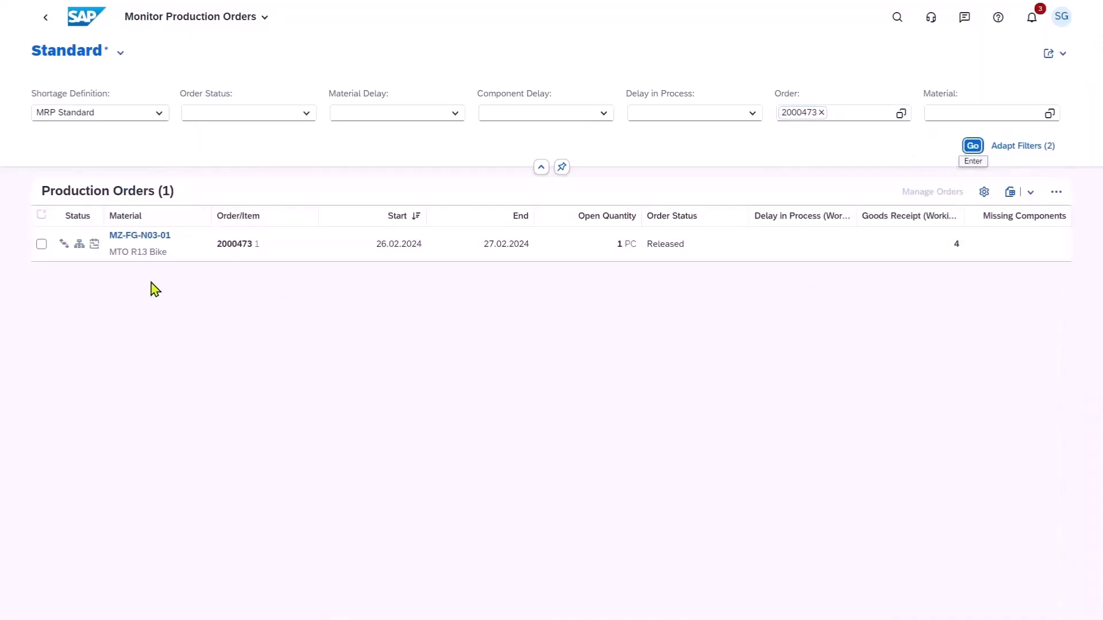
Open the MTO R13 Bike production order in Manage Orders and review its milestones and work center utilization.
left_click(41, 247)
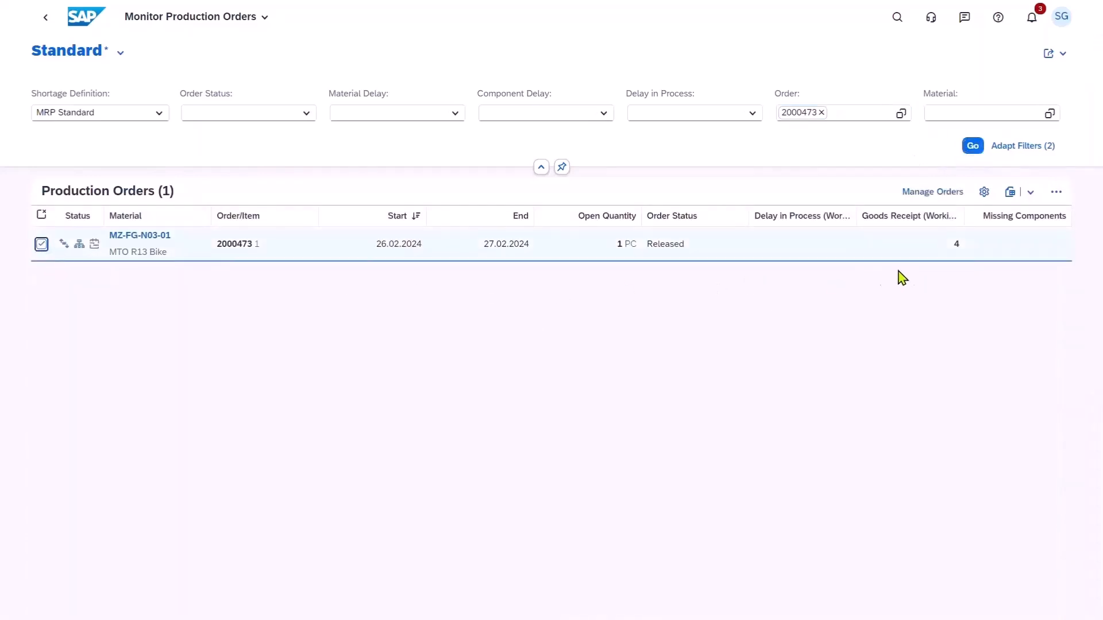
left_click(933, 193)
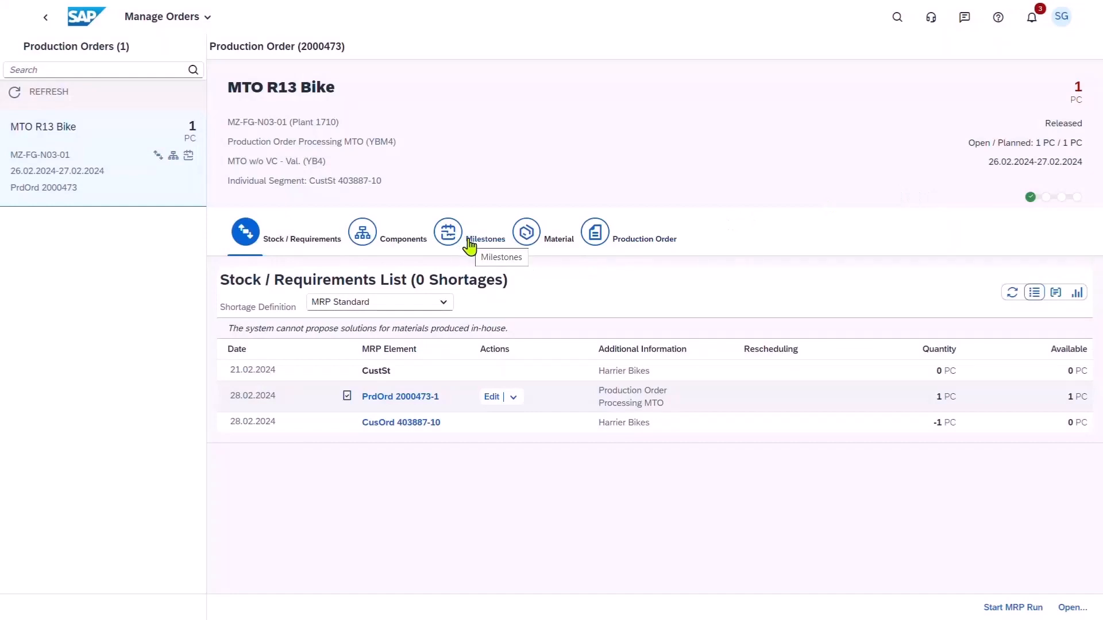
left_click(480, 239)
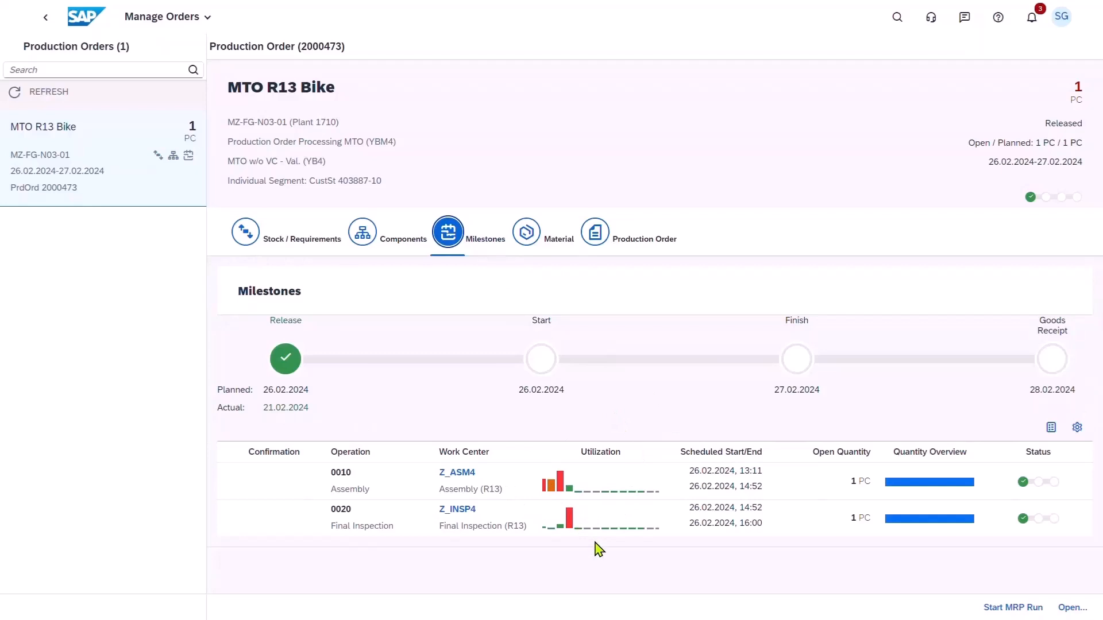
Open Manage Work Center Capacity from the order's Z_ASM4 assembly operation and apply the R13 Capacity view.
double_click(458, 476)
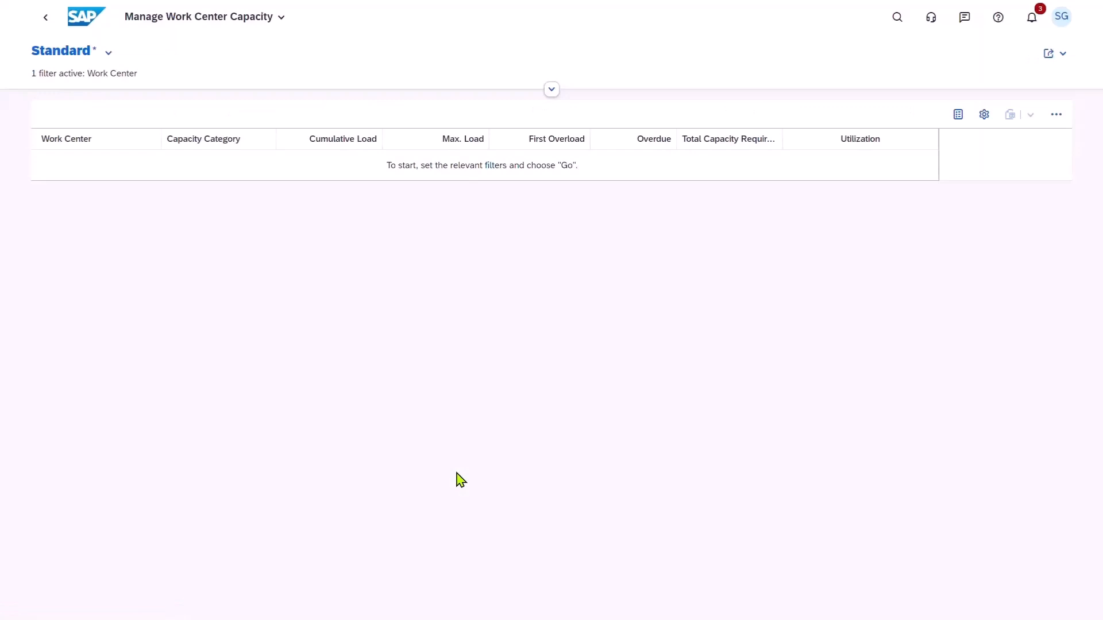
left_click(109, 53)
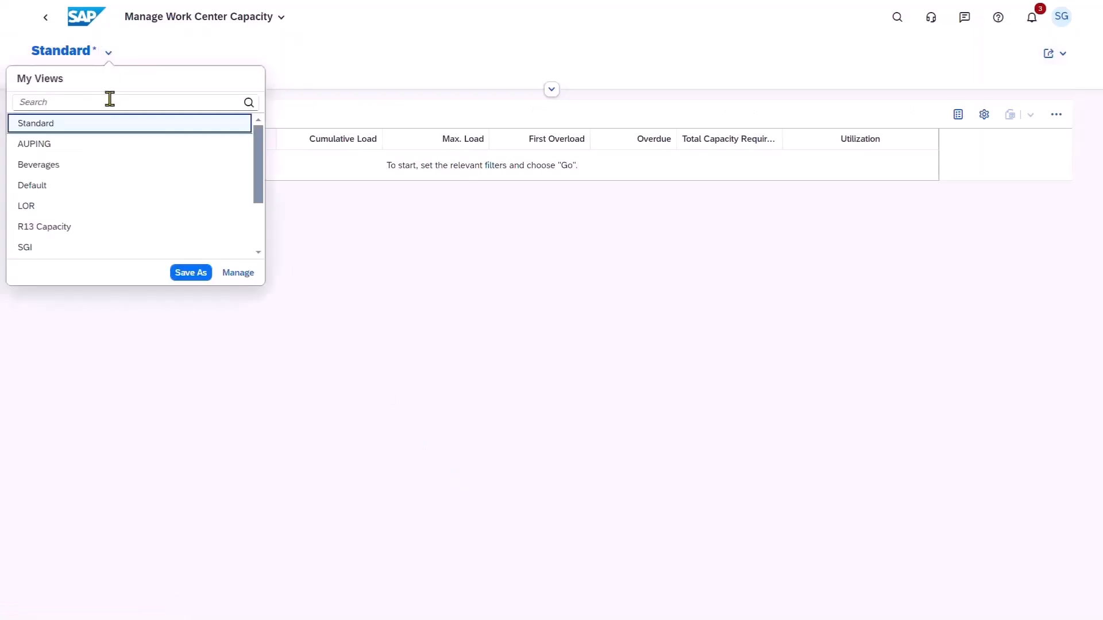
left_click(110, 229)
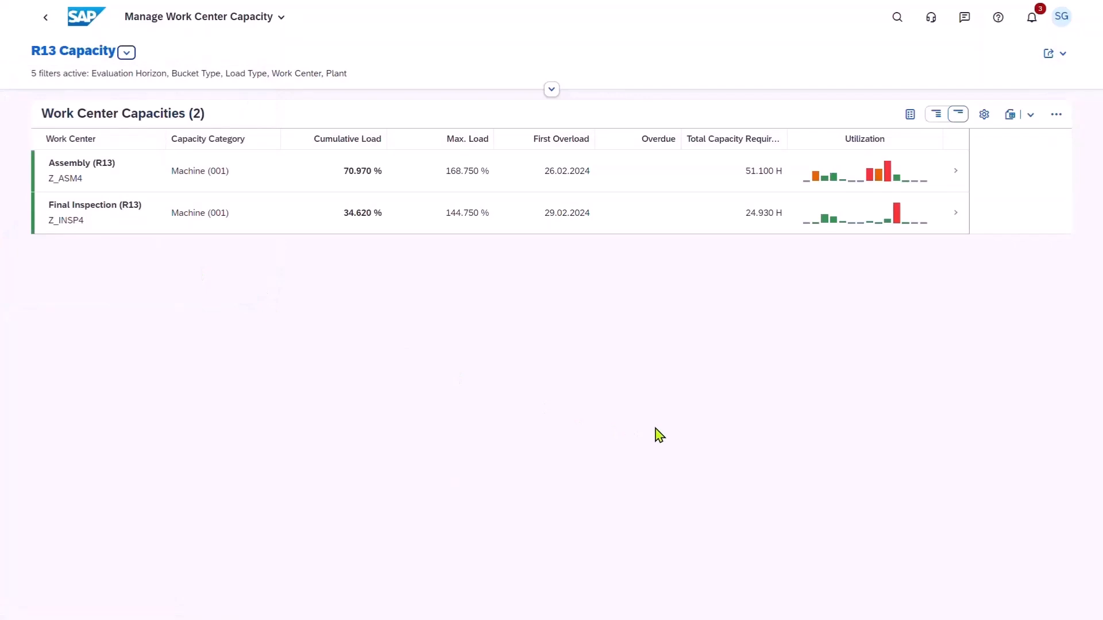
Open the Assembly (R13) work center and display its operations for 26.02.2024 with the order details expanded.
left_click(954, 178)
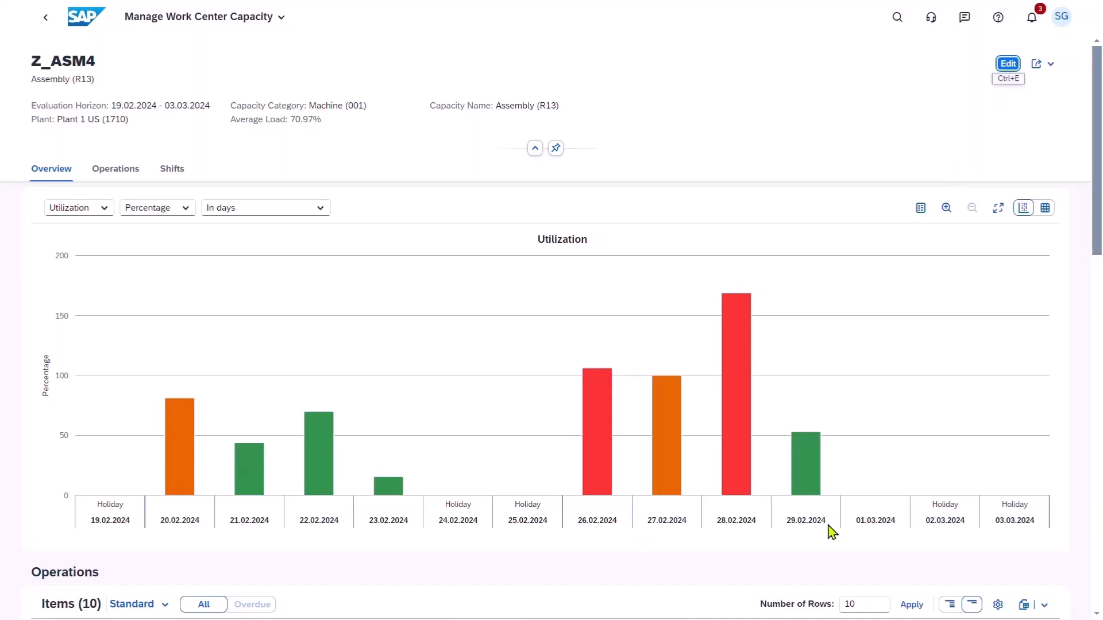
left_click(593, 455)
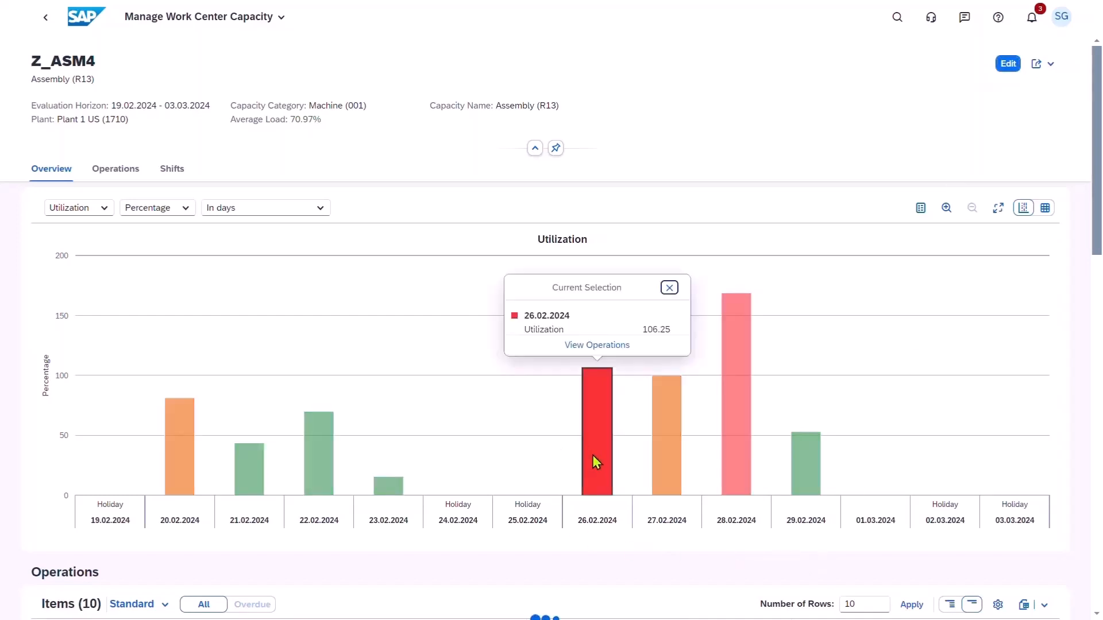
left_click(577, 345)
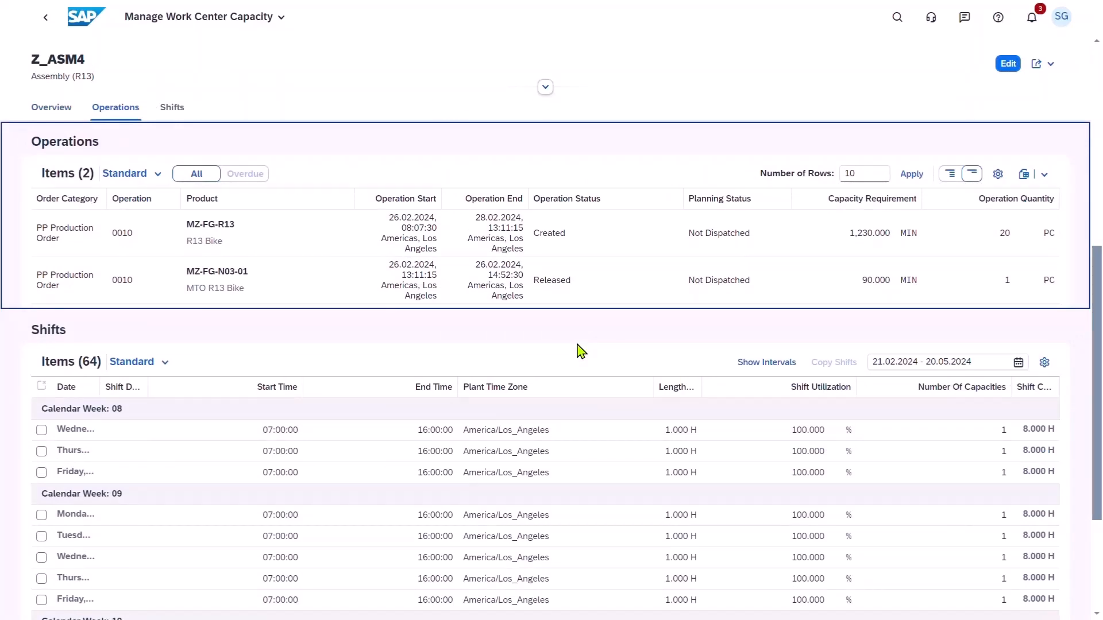
left_click(949, 175)
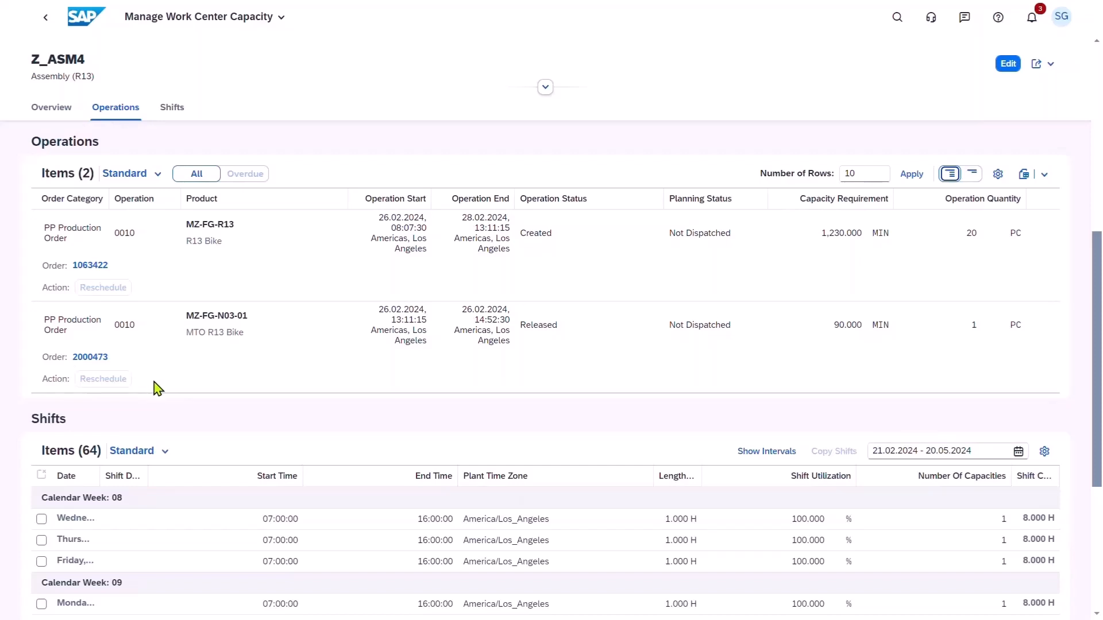
Open the Capacity Scheduling Board and display all work centers for the R13 view.
left_click(87, 24)
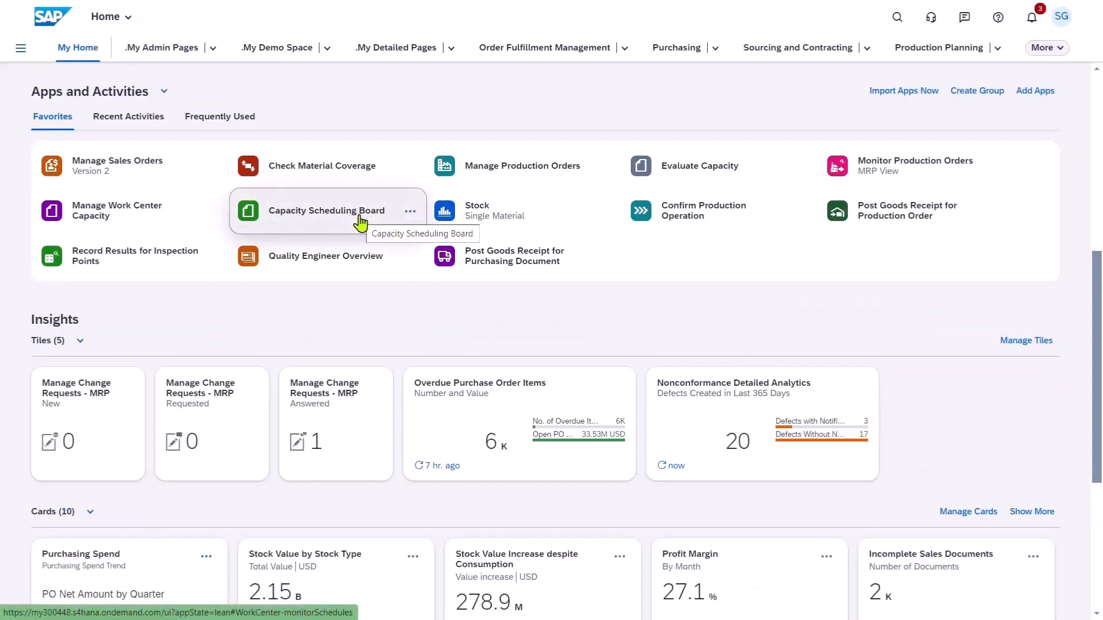
left_click(360, 223)
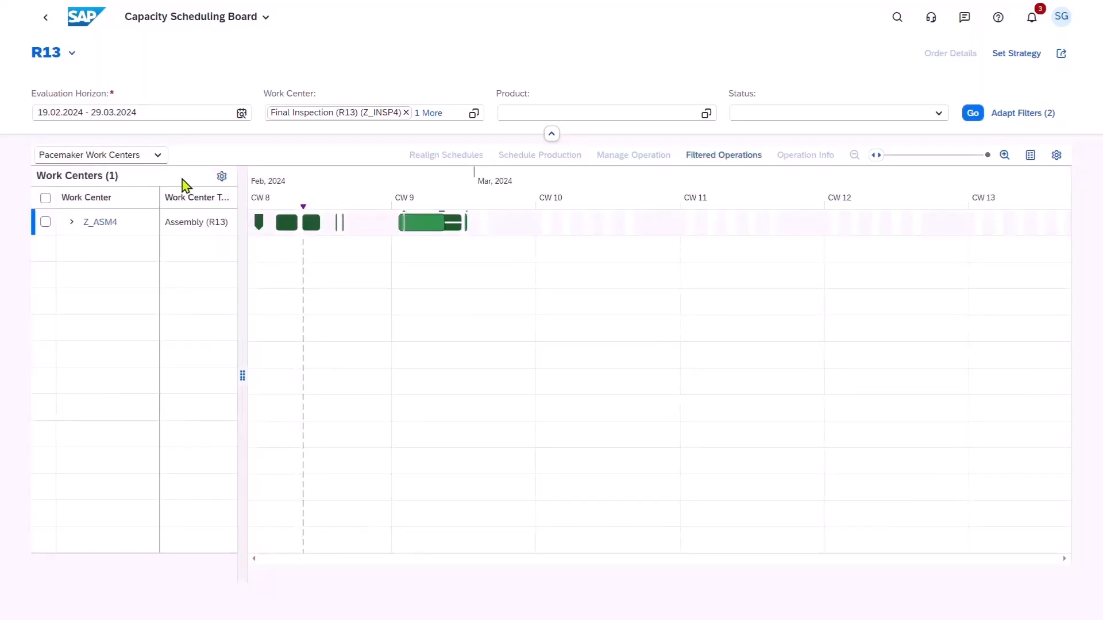
left_click(160, 156)
left_click(143, 198)
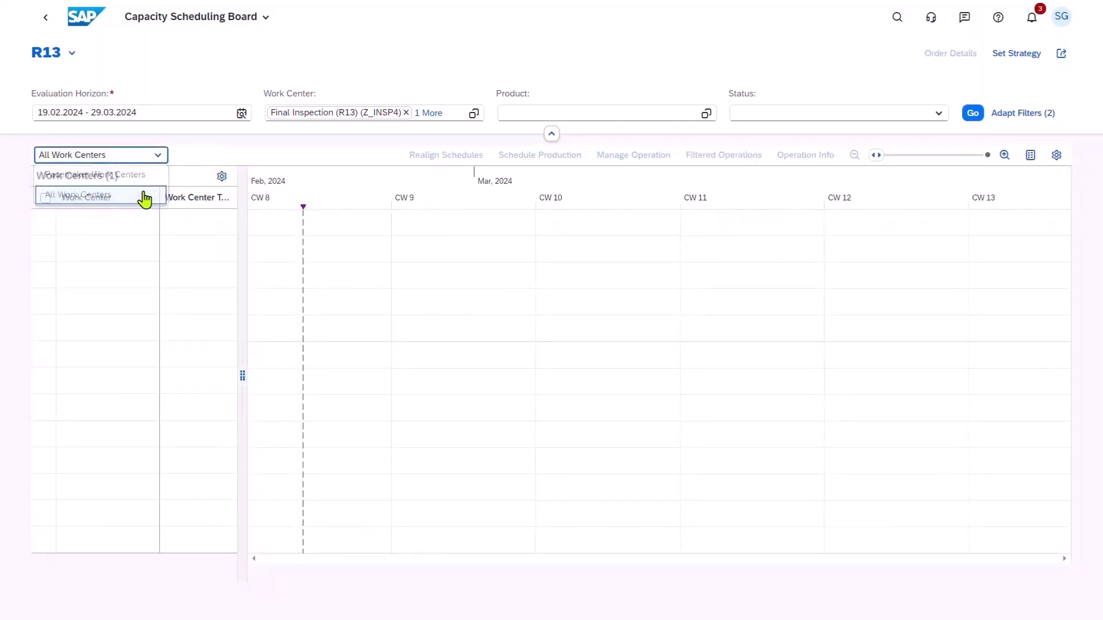
left_click(973, 115)
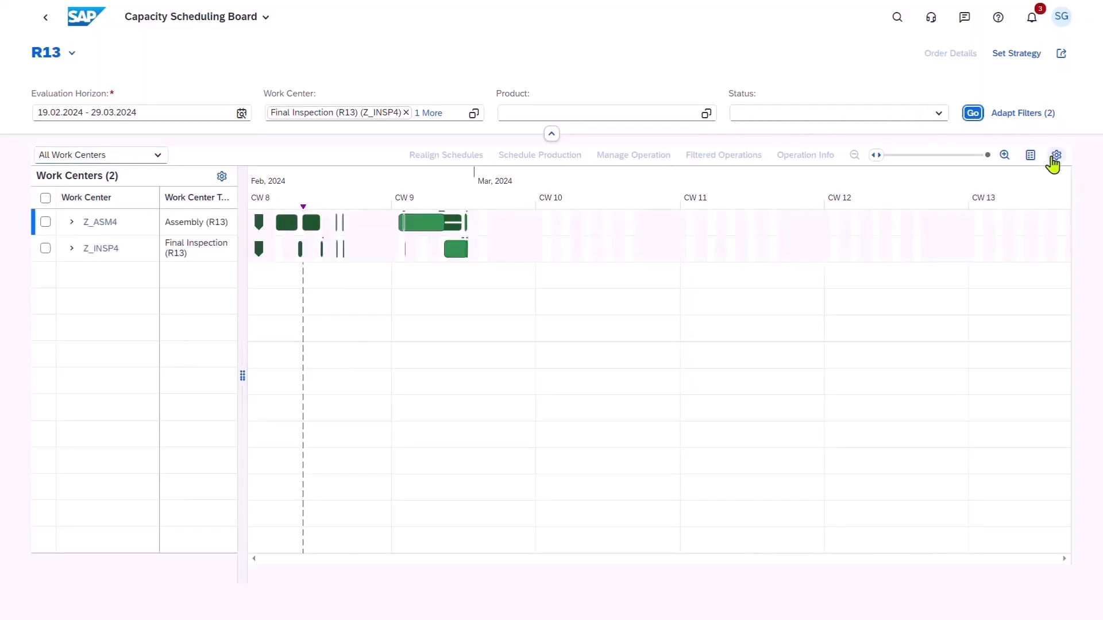
Configure the scheduling chart to label the operation bars with their order number and product.
left_click(1056, 156)
left_click(449, 340)
left_click(449, 362)
left_click(449, 320)
left_click(586, 450)
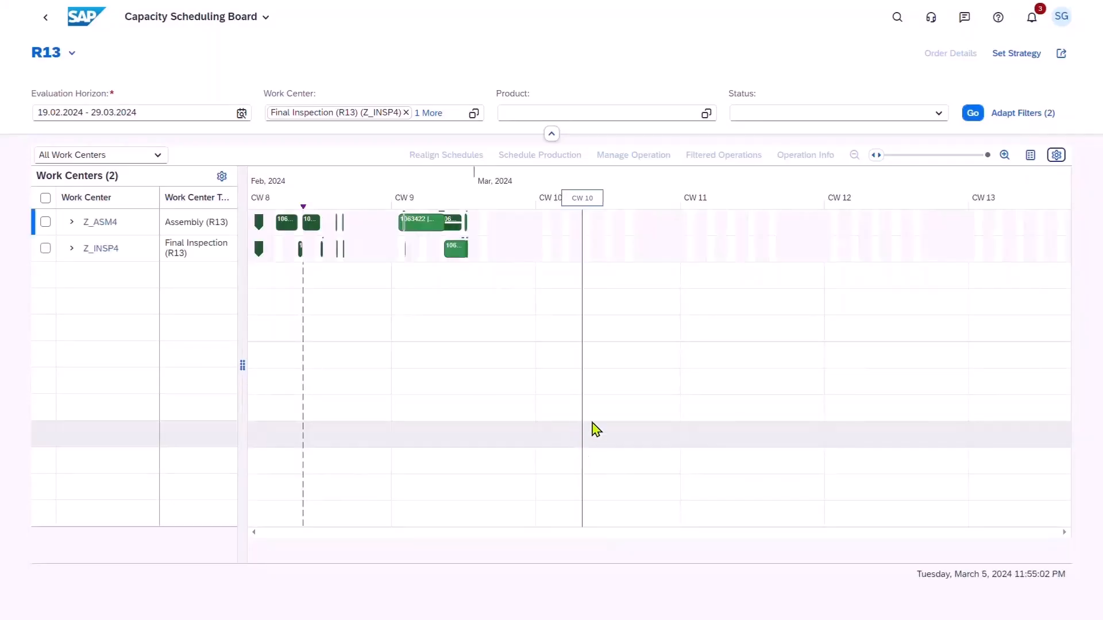
Expand work center Z_ASM4 and examine its overlapping operations at daily scale for the week of 26 February 2024.
left_click(893, 155)
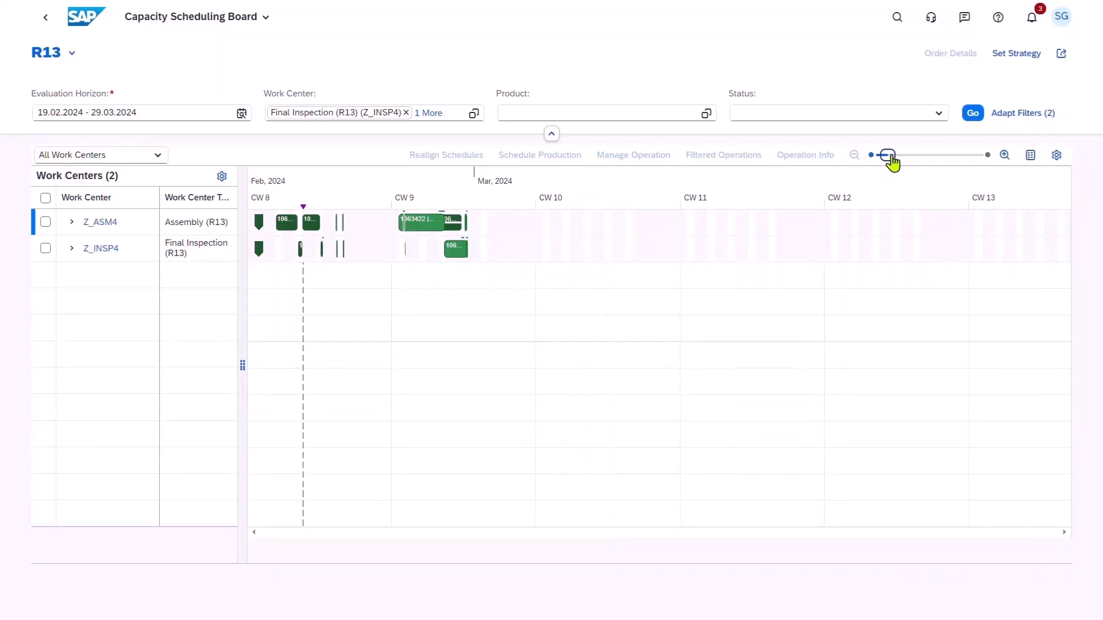
left_click(904, 156)
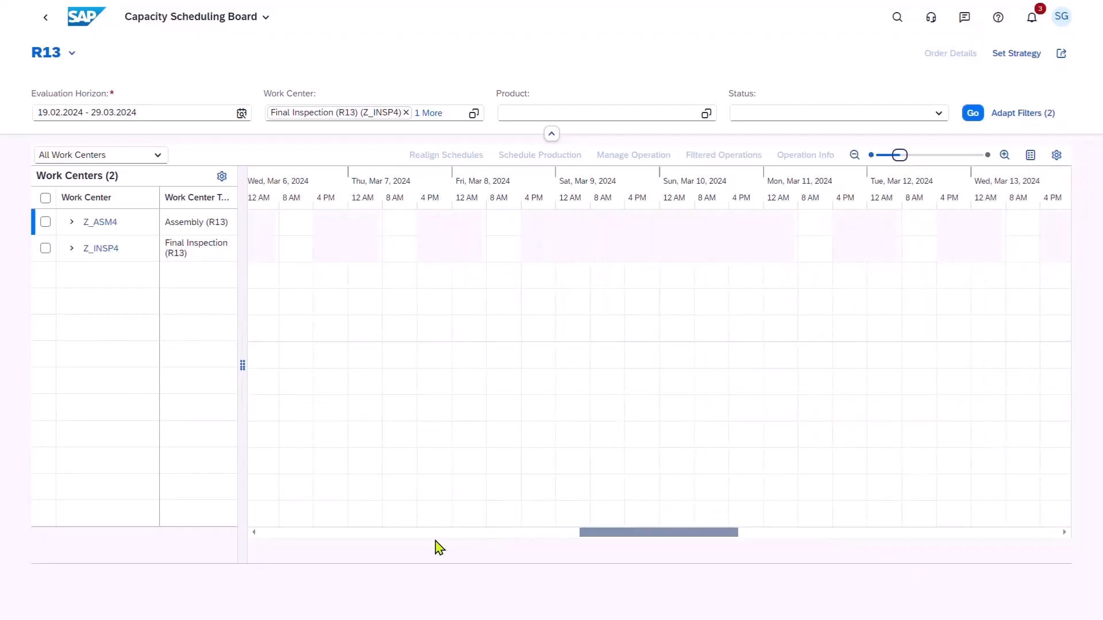
left_click(357, 533)
left_click(320, 533)
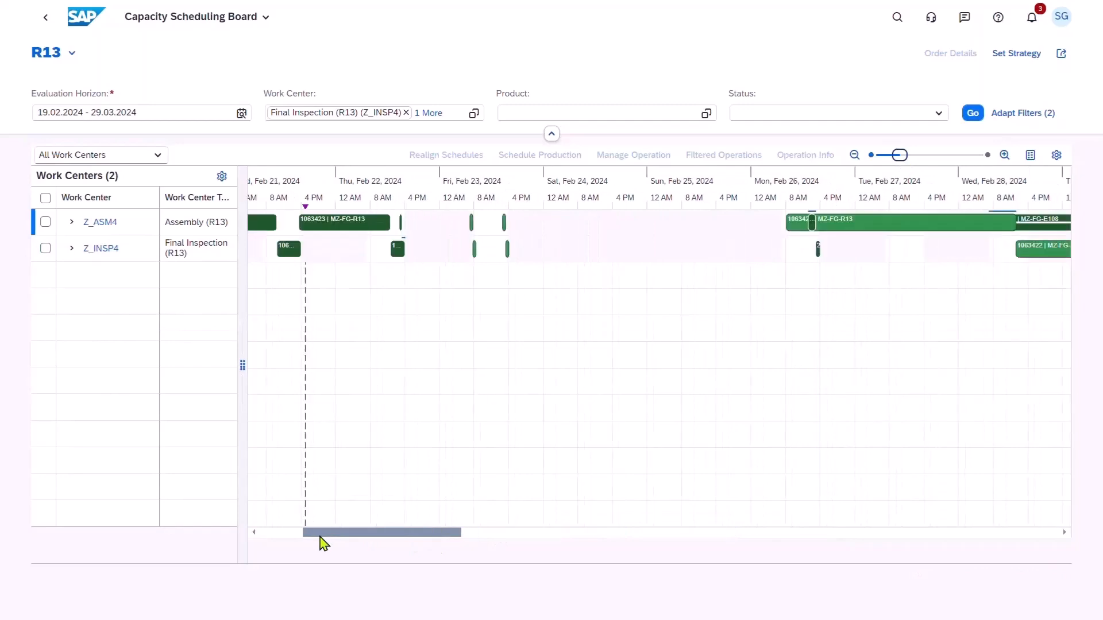
left_click_drag(333, 538, 301, 536)
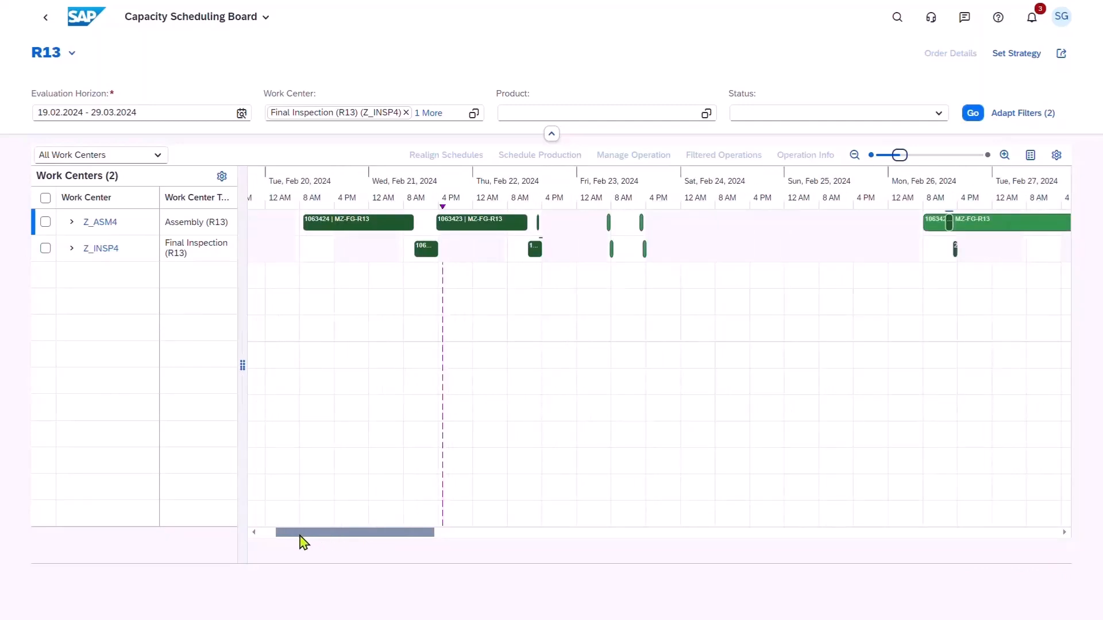
left_click(72, 222)
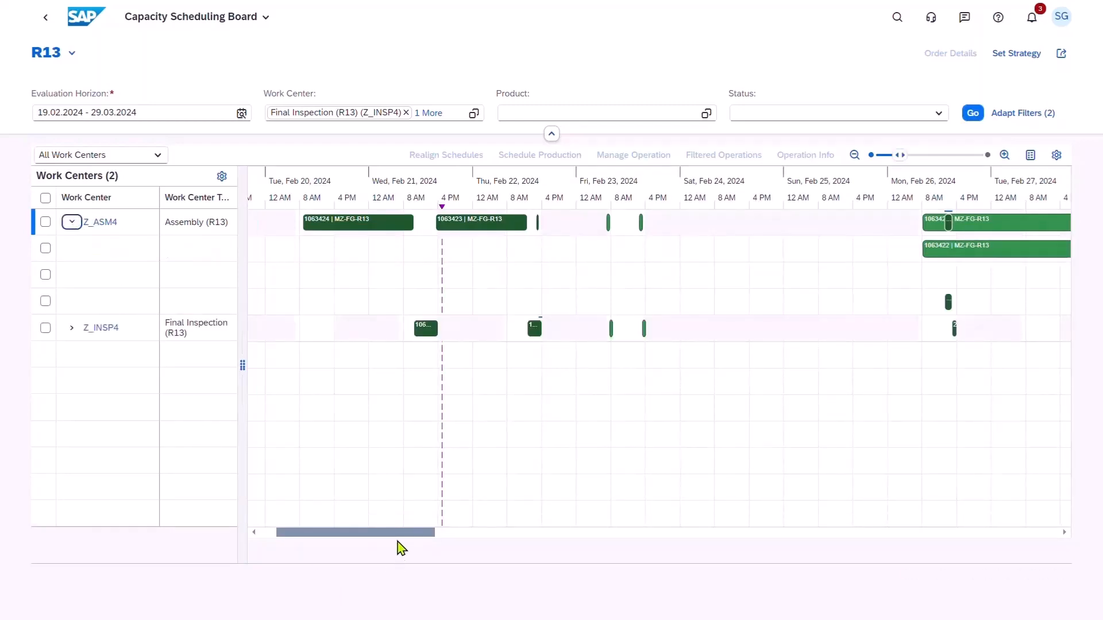
left_click_drag(396, 534, 456, 553)
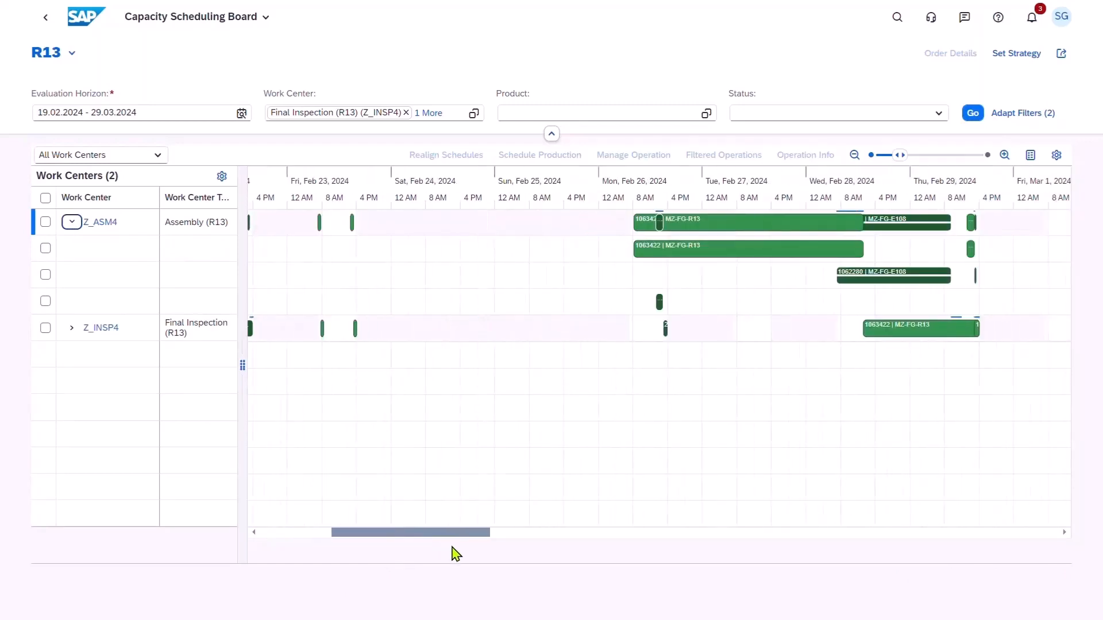
Review the order details of the MTO R13 Bike operation scheduled on Z_ASM4 for 26 February 2024, and close them.
left_click(659, 302)
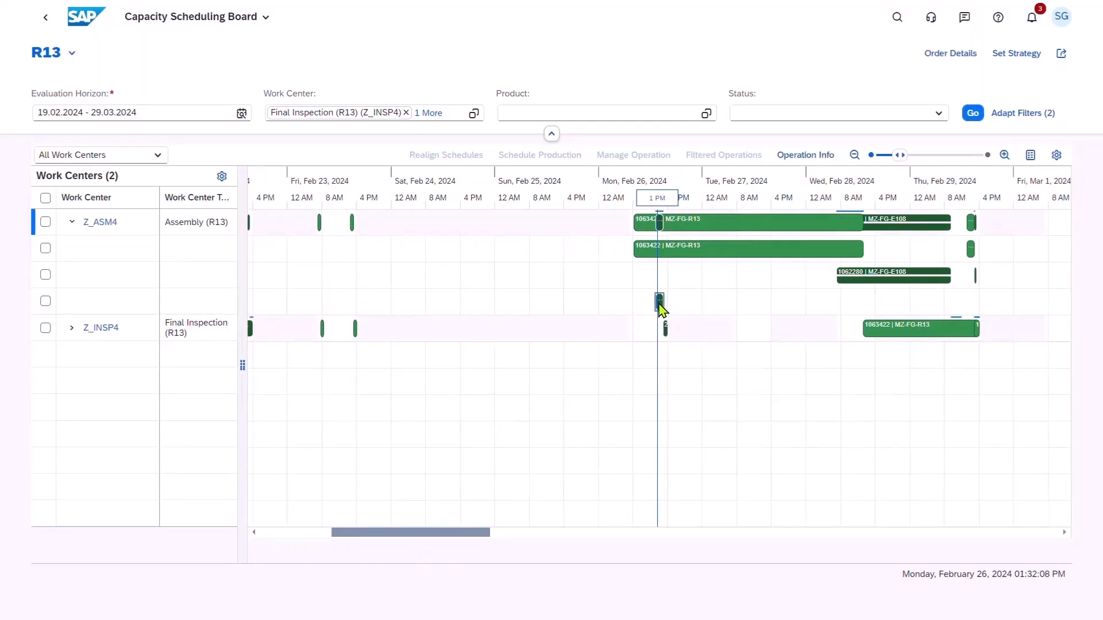
left_click(955, 55)
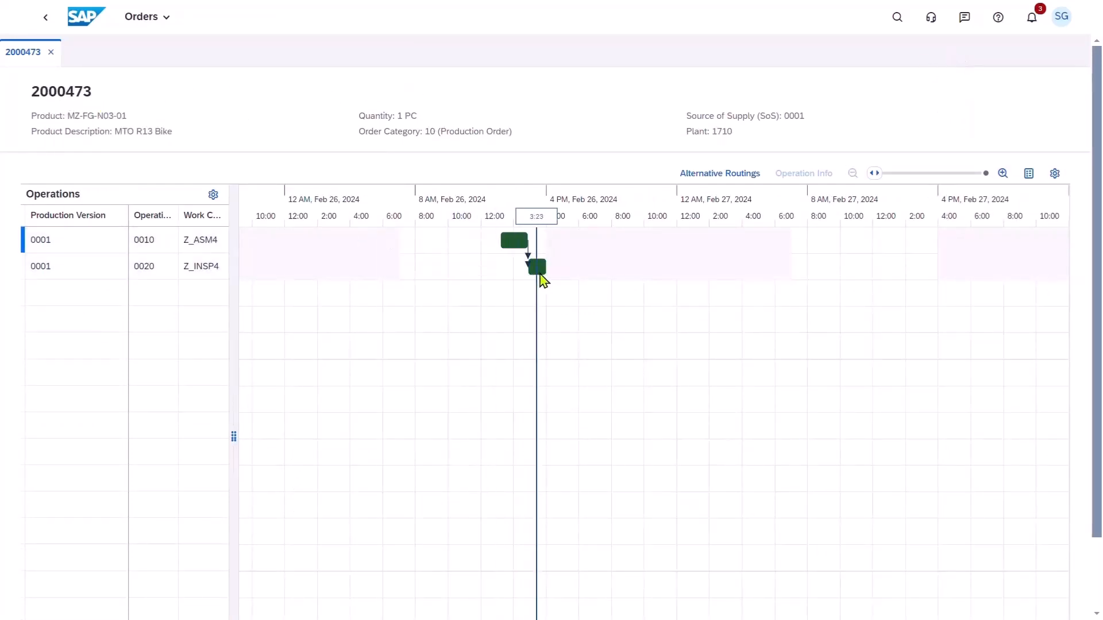
mouse_move(543, 280)
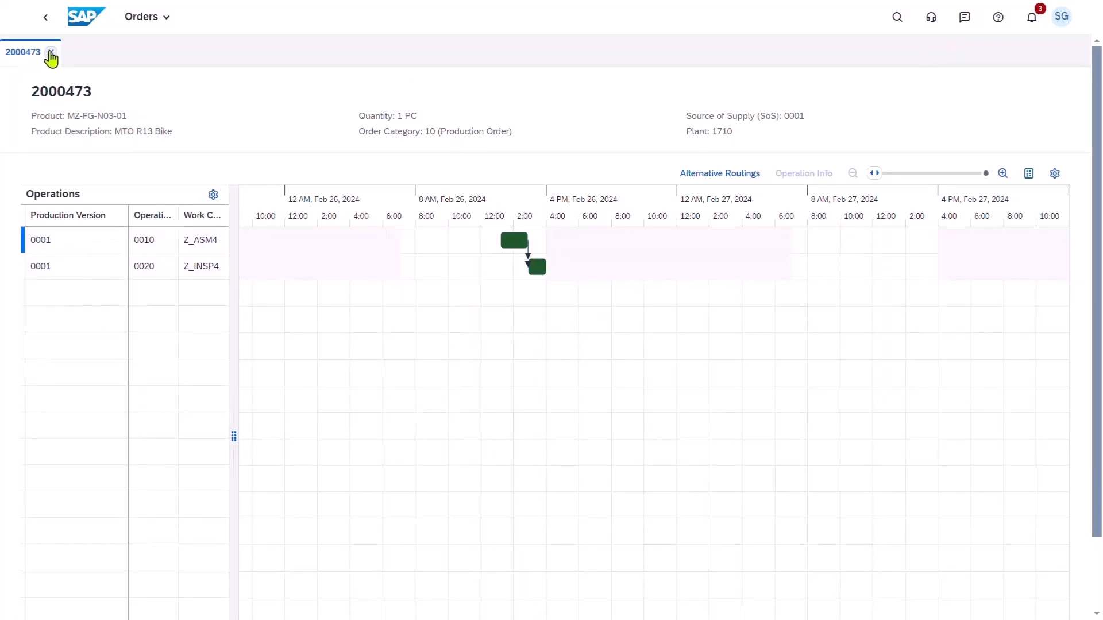
left_click(51, 55)
Limit the board to pacemaker work centers and open production scheduling for Assembly (R13), Z_ASM4.
left_click(158, 156)
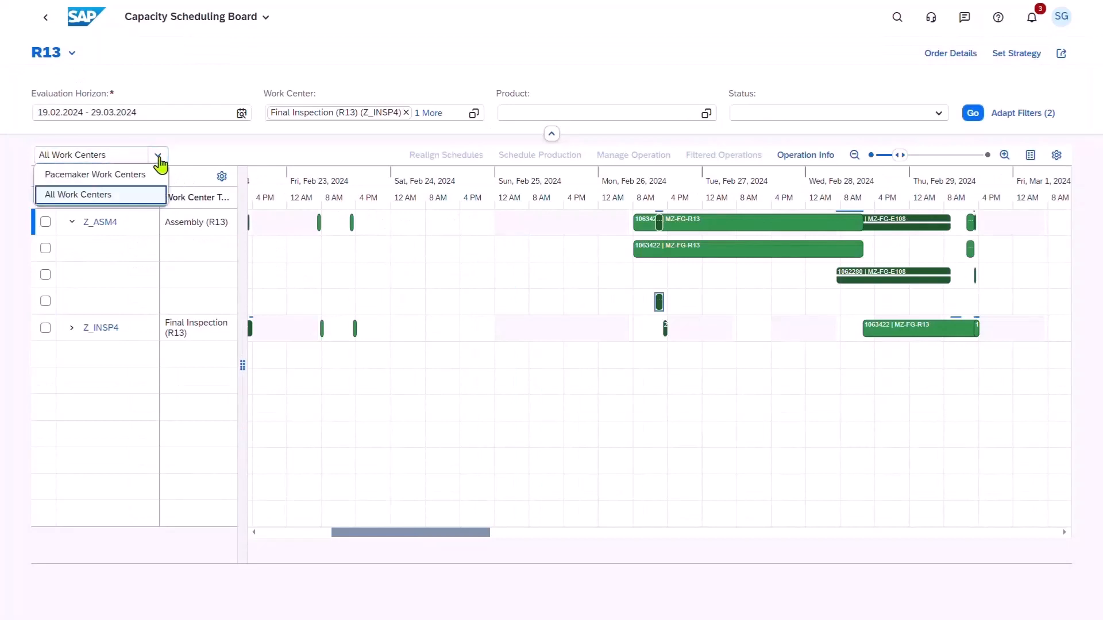
left_click(139, 175)
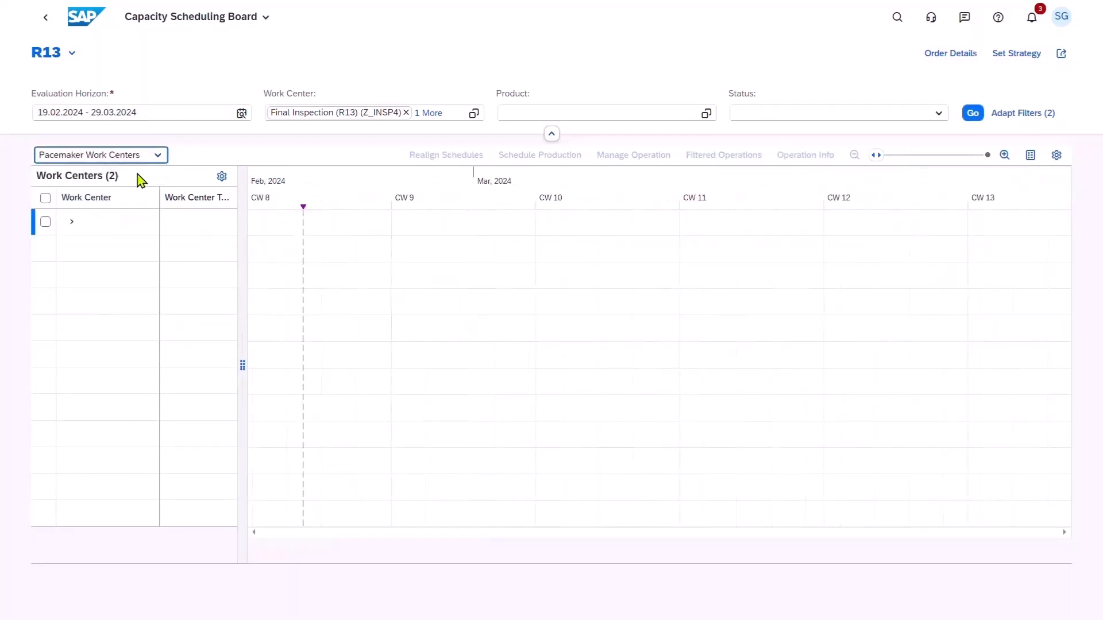
left_click(45, 222)
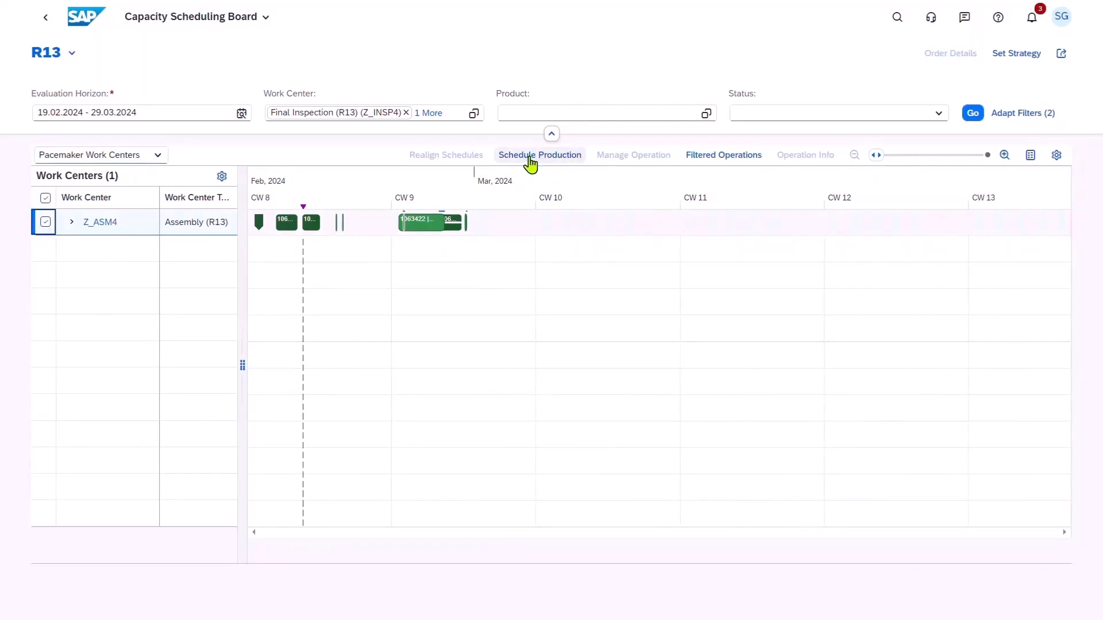
left_click(530, 159)
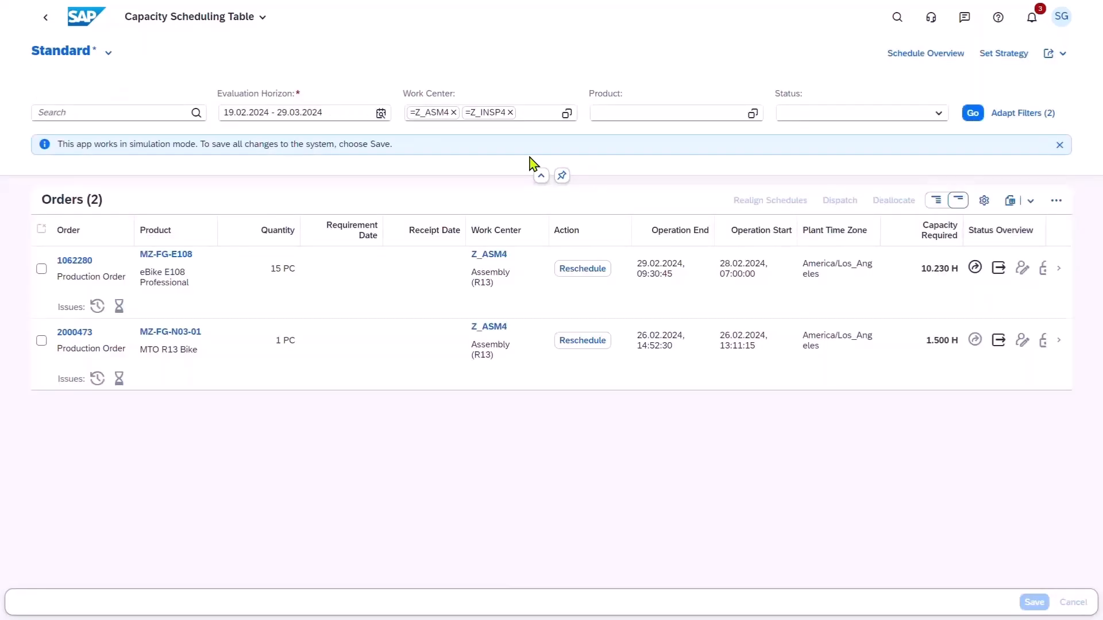
Select the eBike E108 Professional and MTO R13 Bike orders and set the strategy to Sequence, Find Slot (Finite), Forward.
left_click(42, 269)
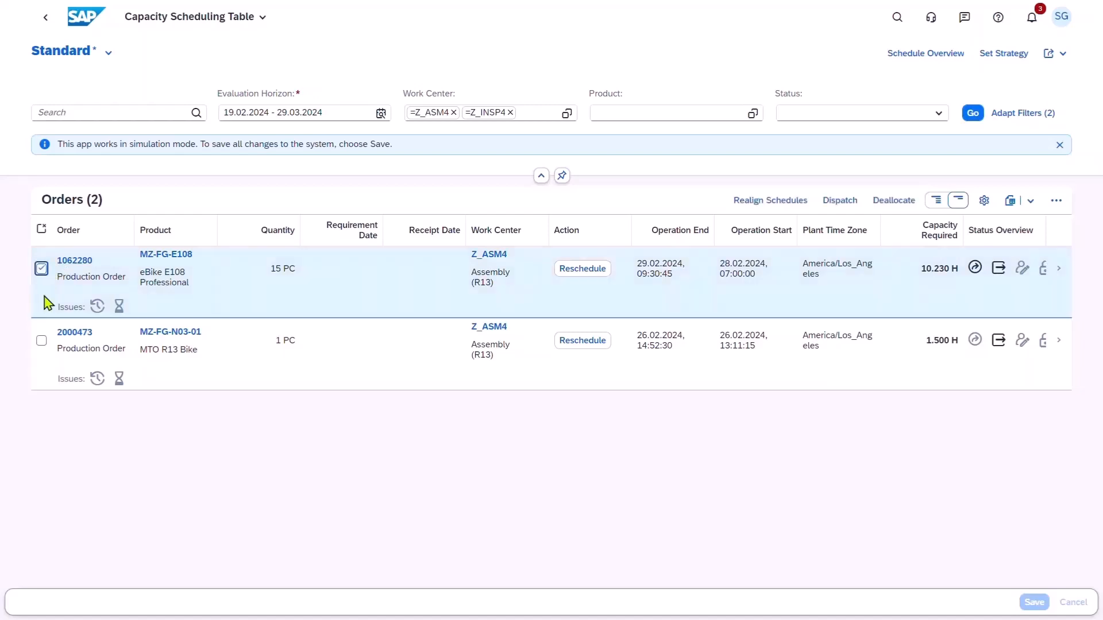
left_click(41, 341)
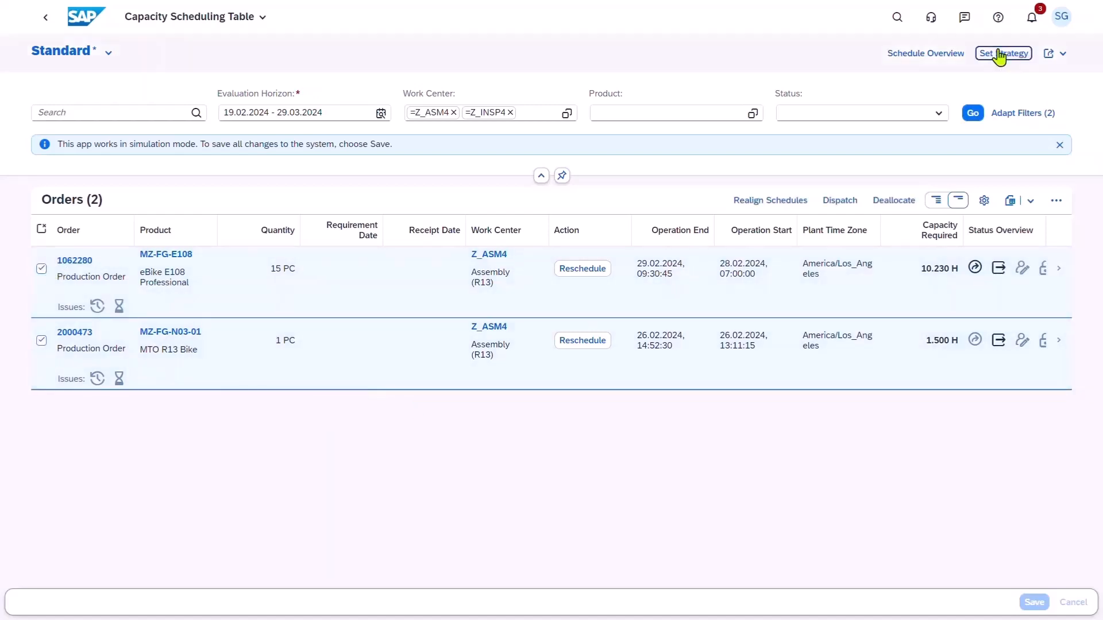
left_click(999, 54)
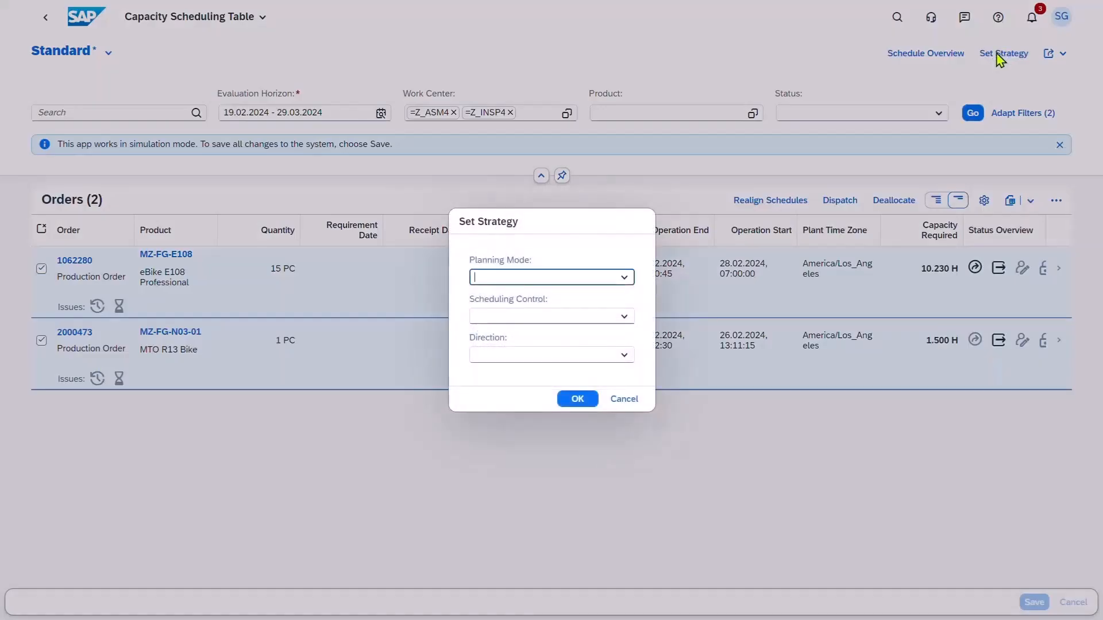
left_click(630, 281)
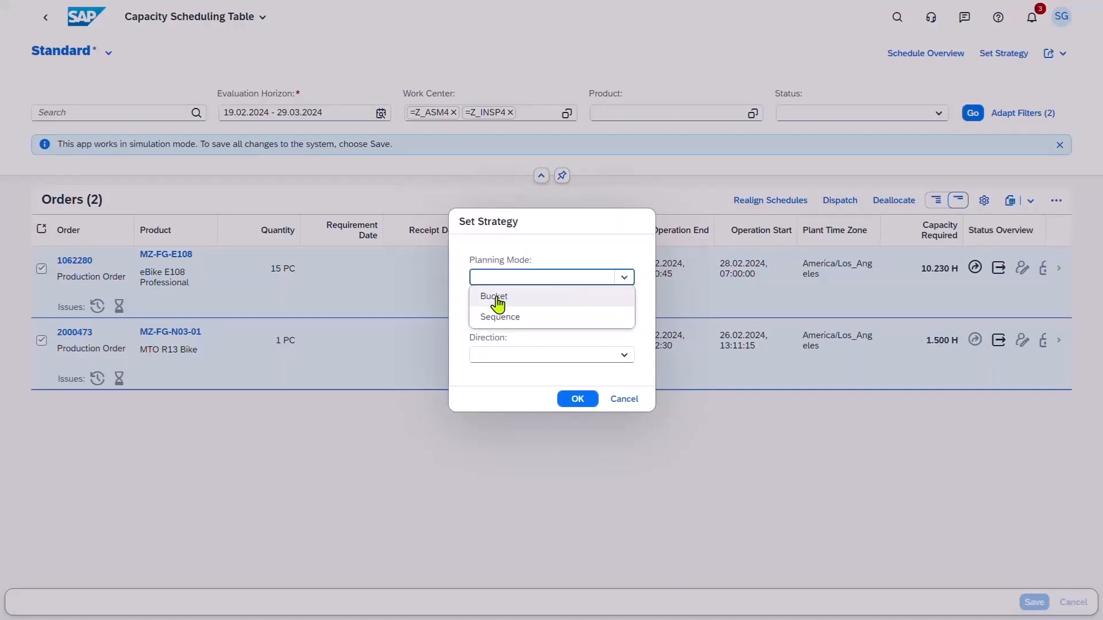
left_click(501, 318)
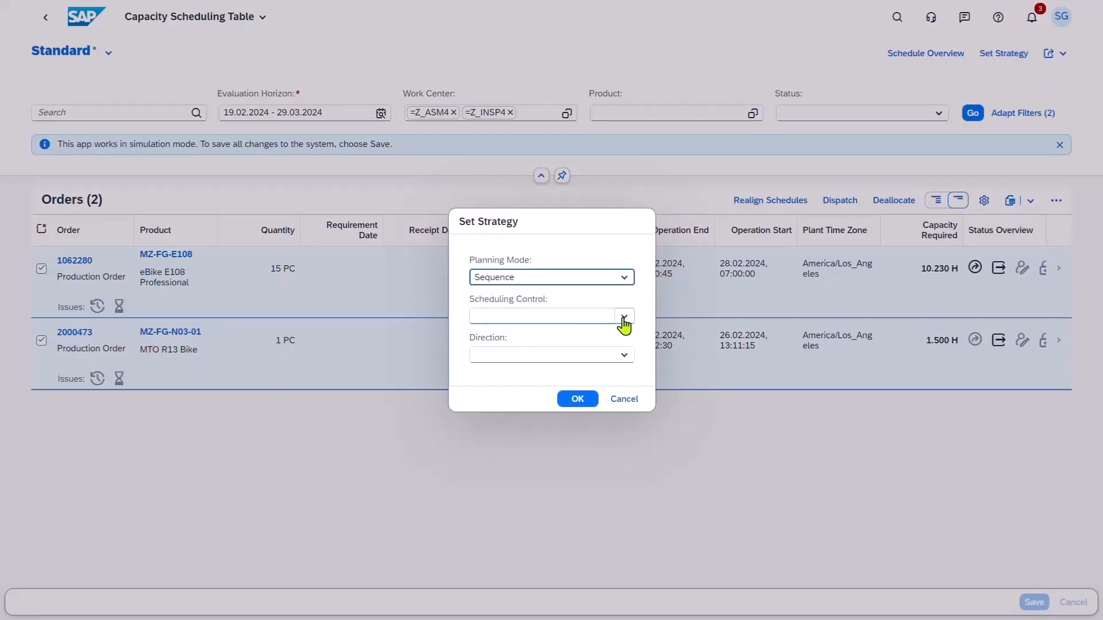
left_click(624, 320)
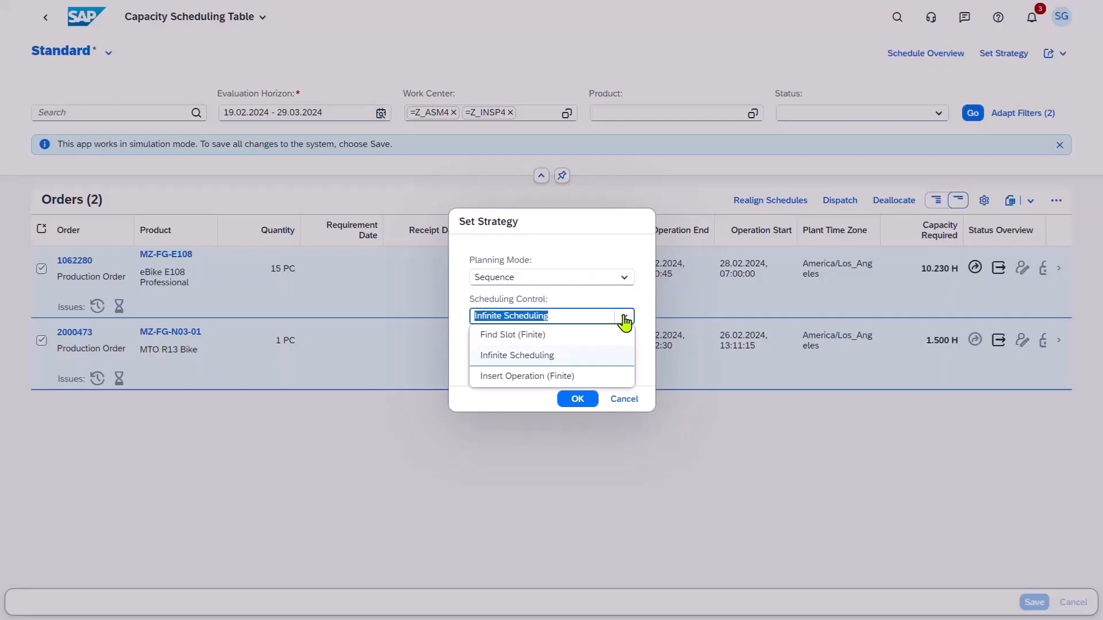
left_click(509, 338)
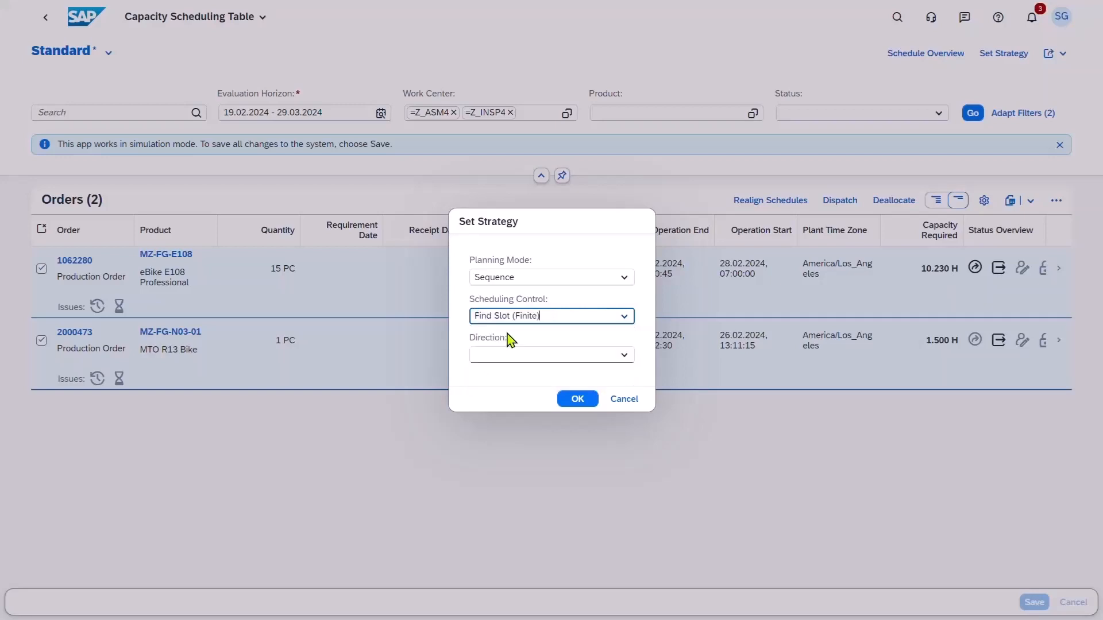
left_click(612, 353)
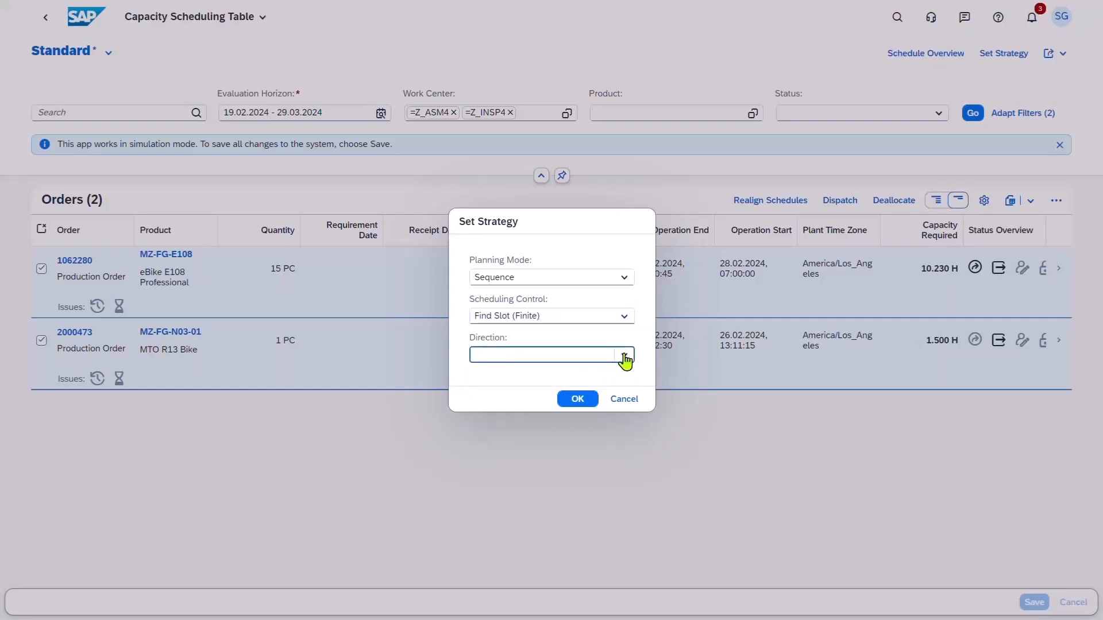
left_click(623, 356)
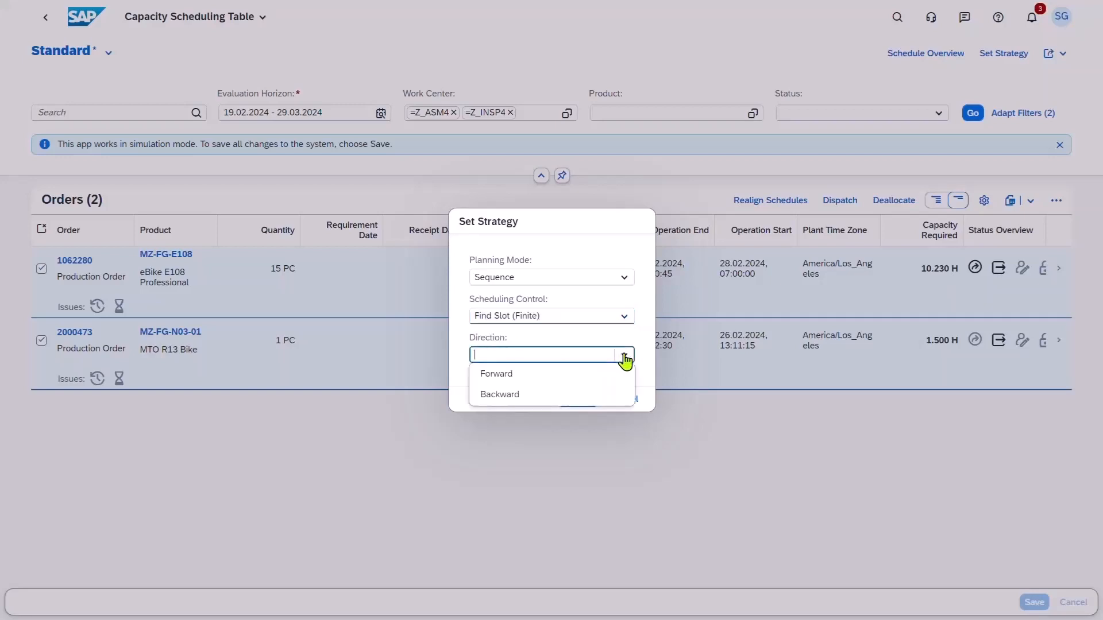
left_click(535, 376)
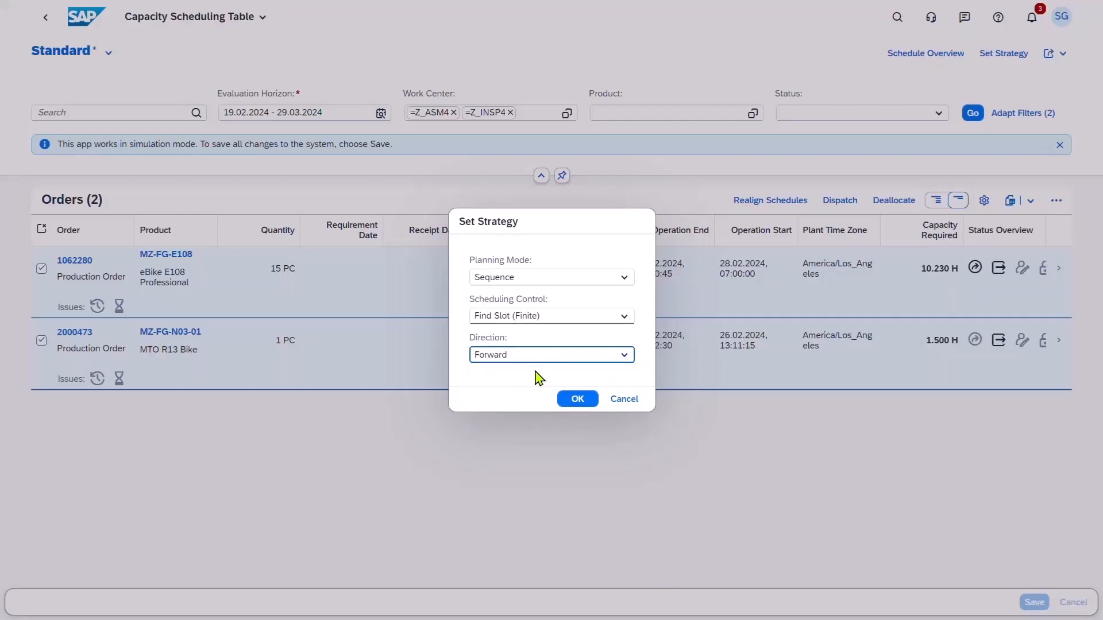
left_click(577, 402)
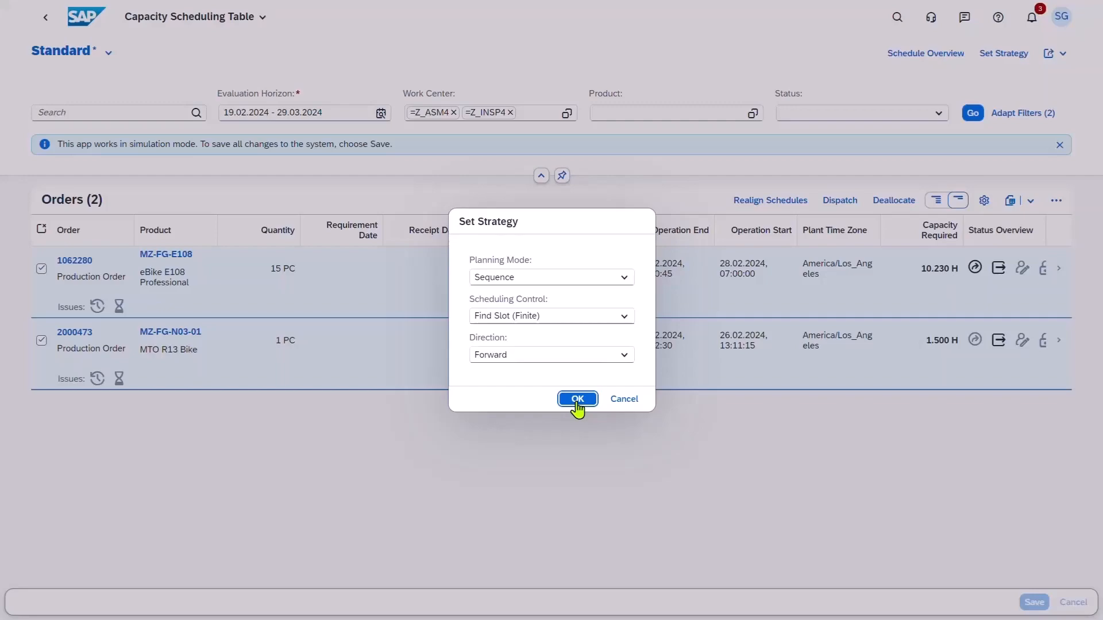
left_click(576, 399)
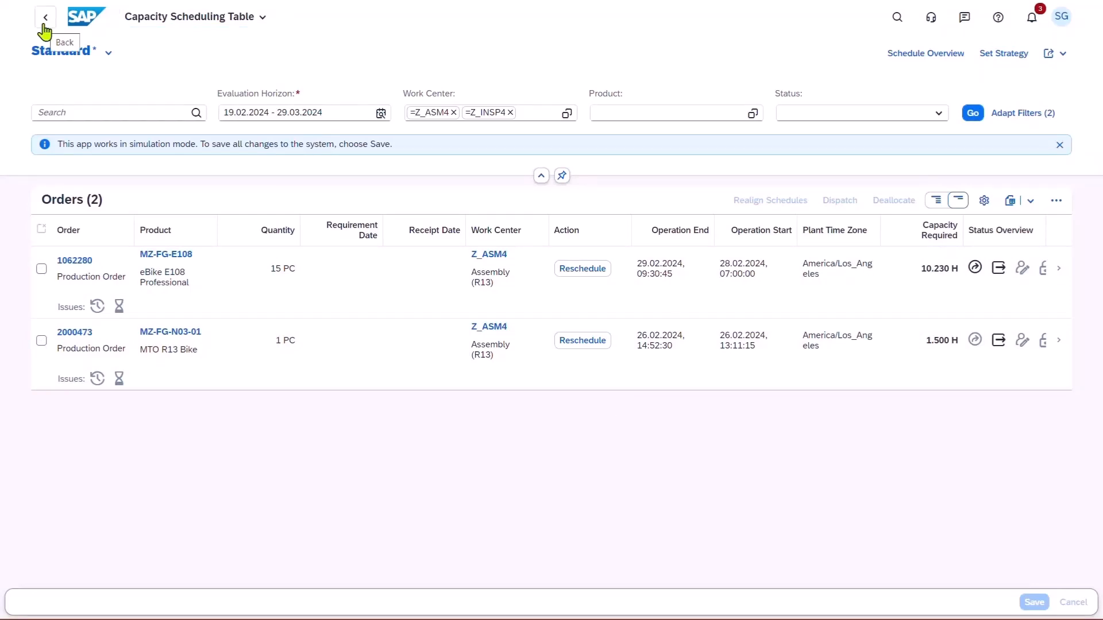
Return to the Capacity Scheduling Board, expand Z_ASM4, and label its operation bars with order number and product.
left_click(44, 25)
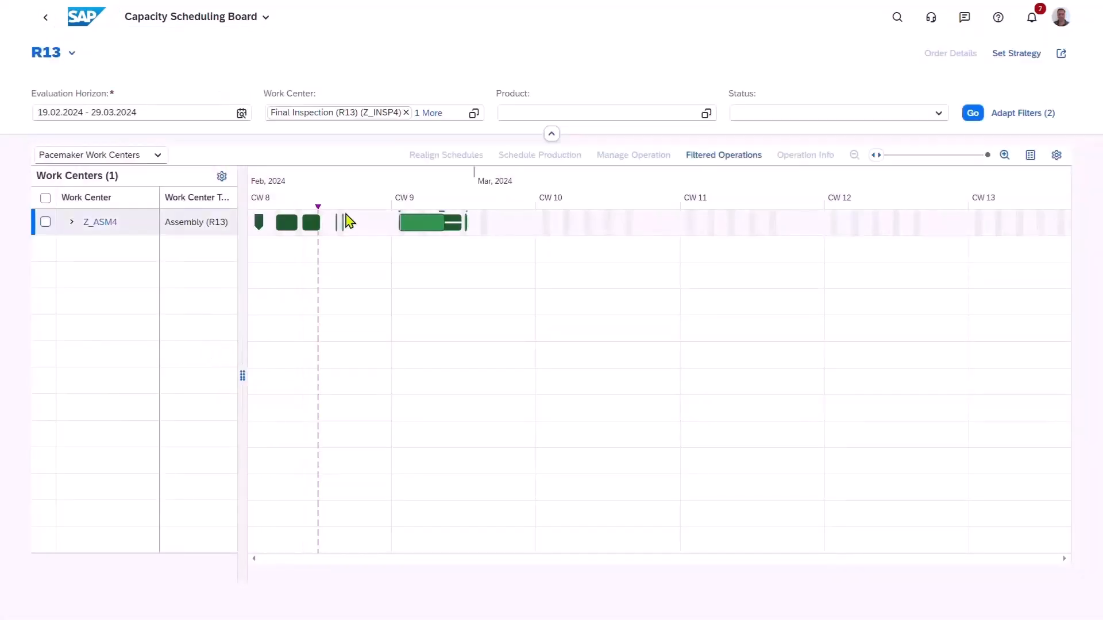
left_click(72, 222)
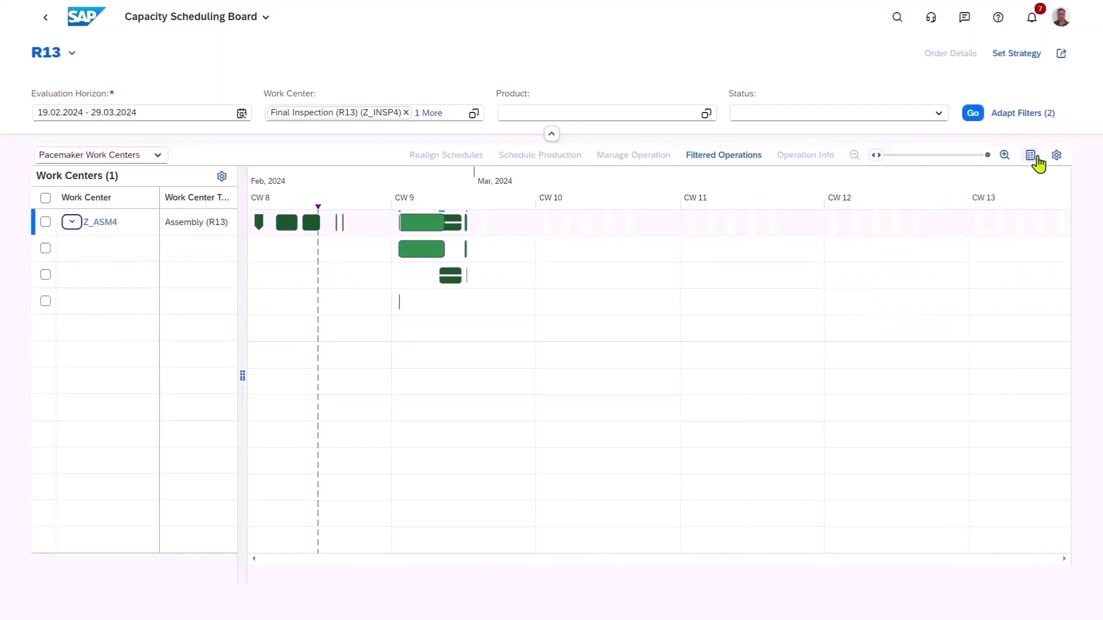
left_click(1056, 155)
left_click(449, 340)
left_click(449, 360)
left_click(588, 450)
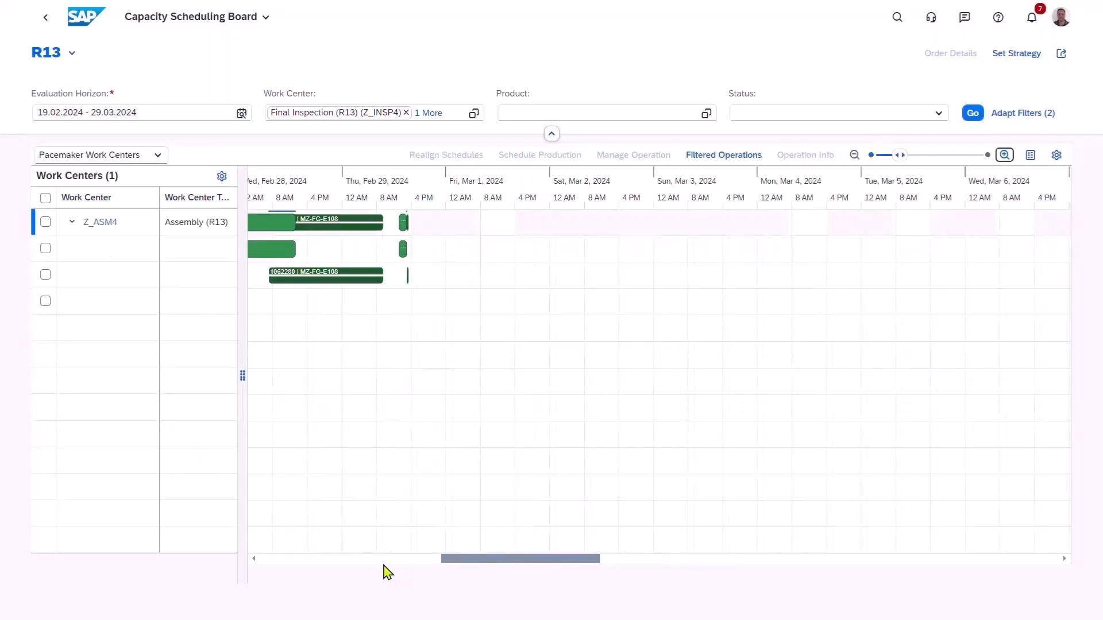
Open the MTO R13 Bike operation scheduled on Z_ASM4 for 26 February 2024 in Manage Operation.
left_click(378, 564)
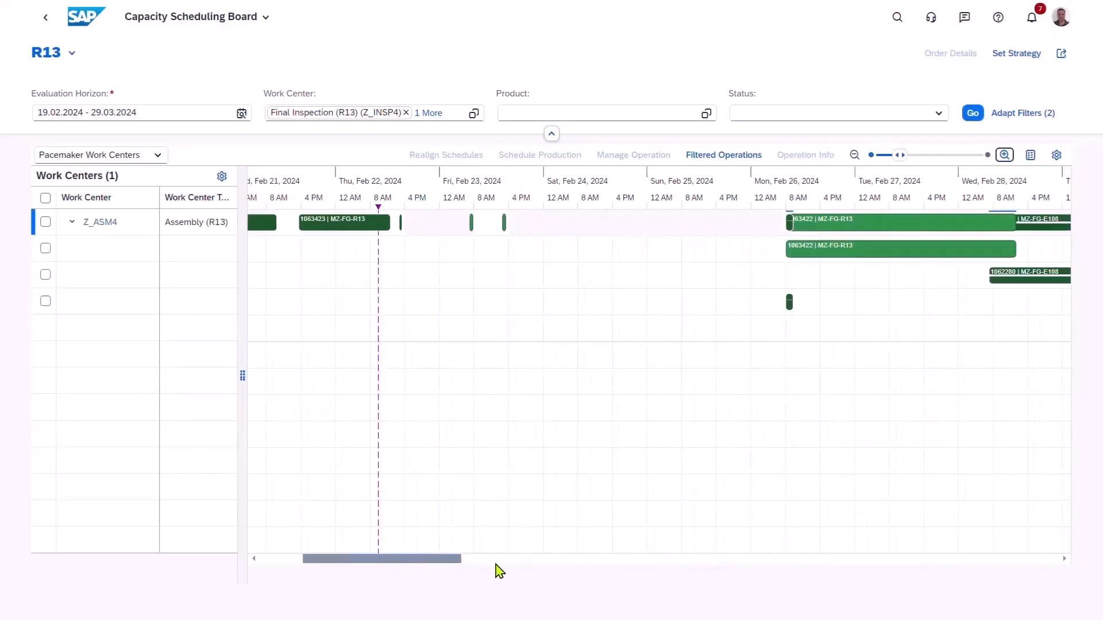
left_click(791, 303)
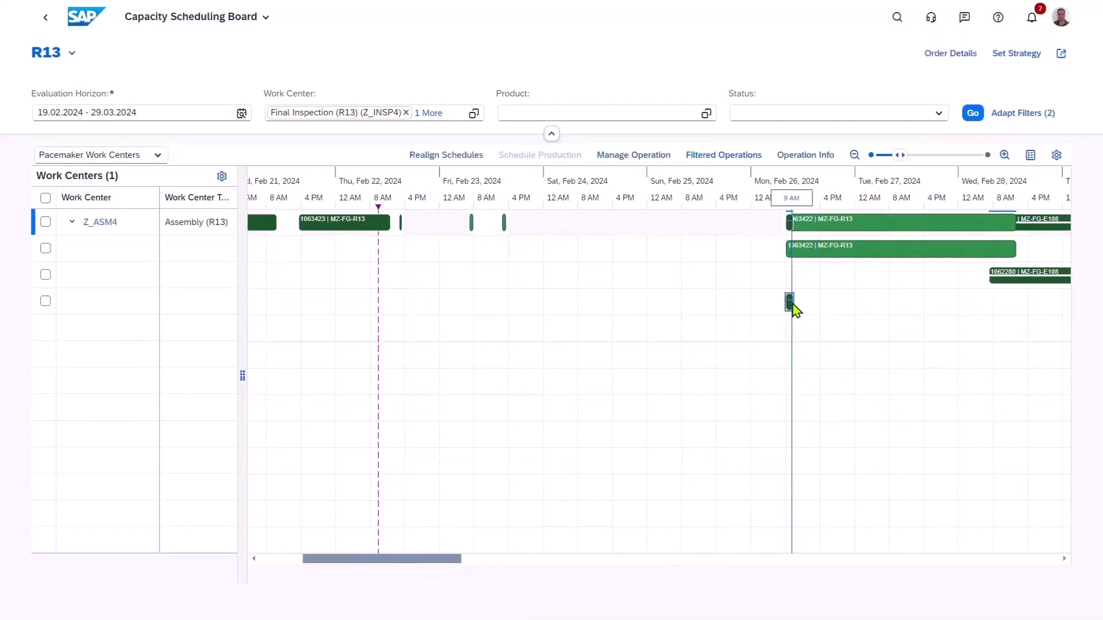
left_click(625, 159)
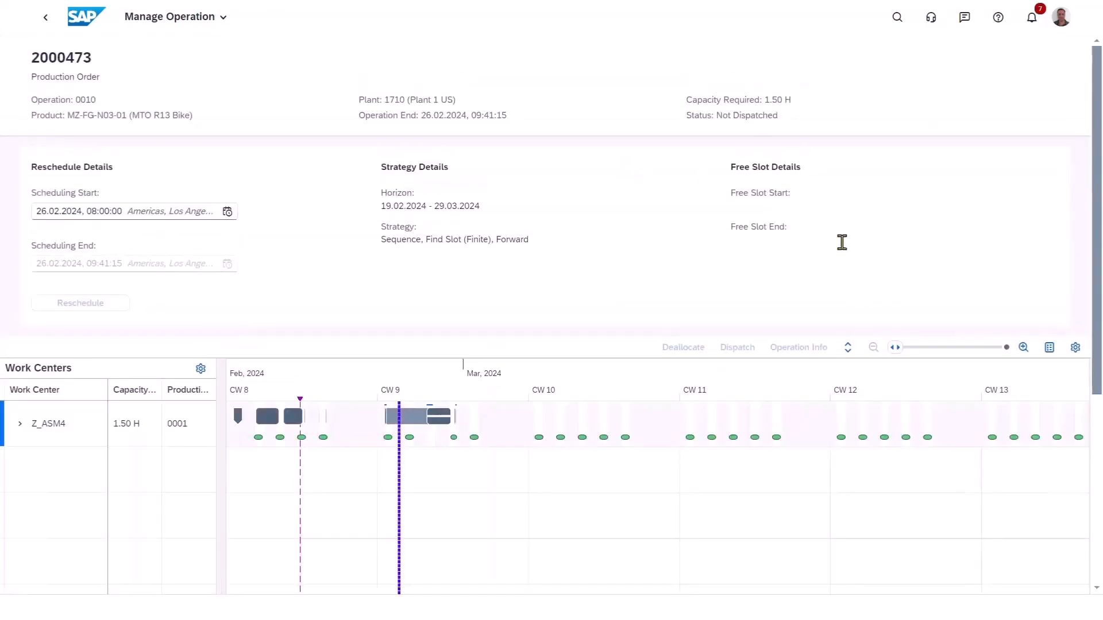
Dispatch the MTO R13 Bike's operation 0010 into the free slot on Z_ASM4 on 23 February 2024.
left_click(1024, 350)
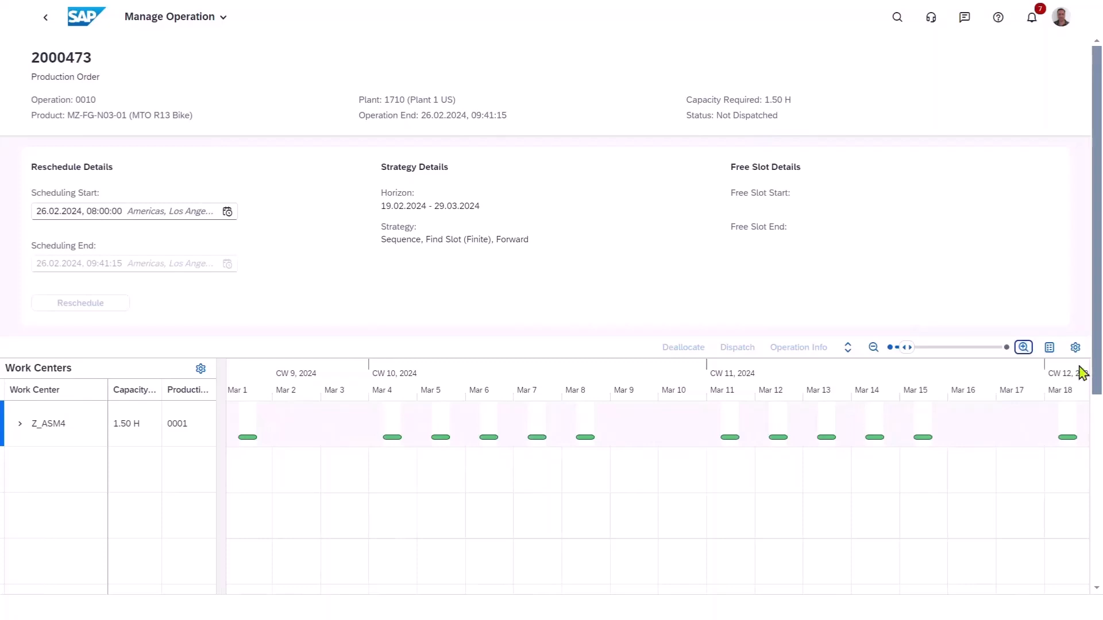
scroll(1096, 381, "down", 2)
scroll(1096, 382, "down", 3)
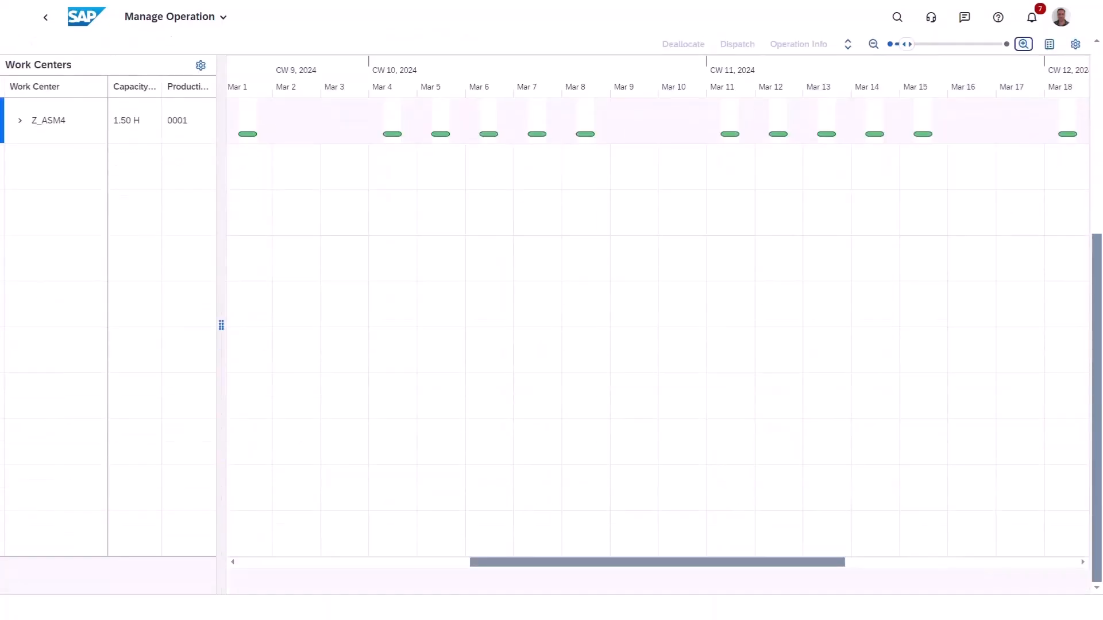
left_click_drag(631, 571, 517, 574)
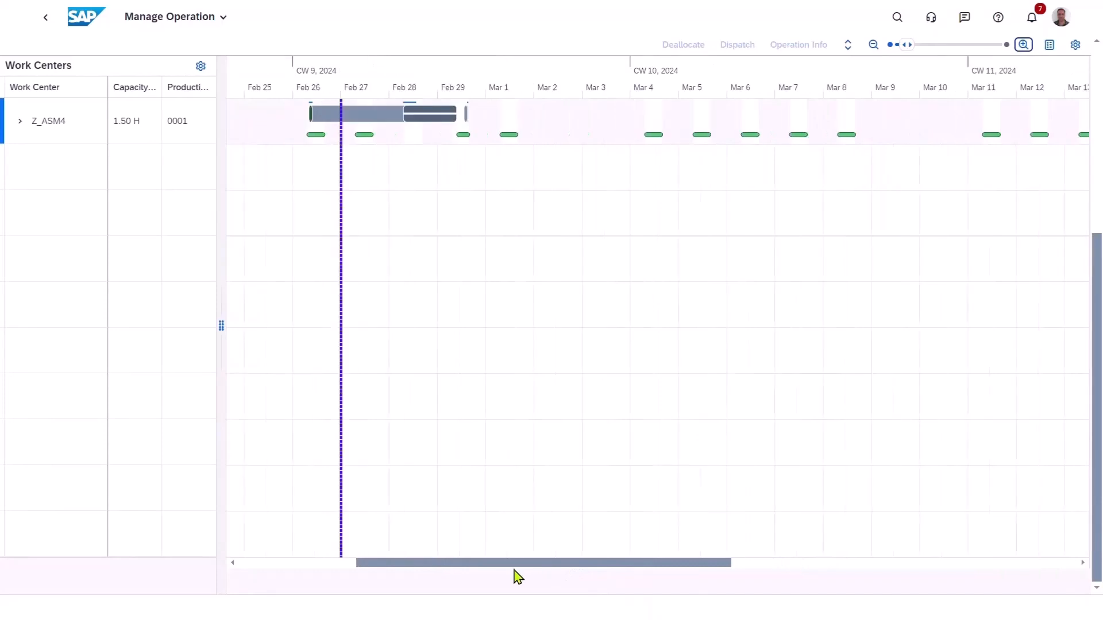
left_click_drag(516, 569, 454, 563)
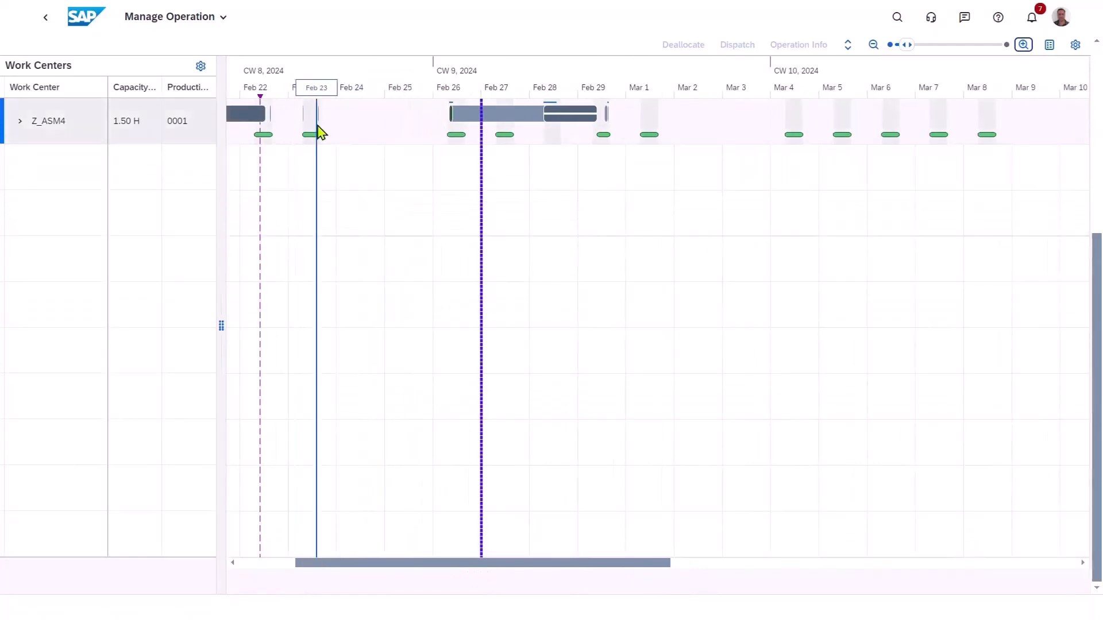
left_click(574, 115)
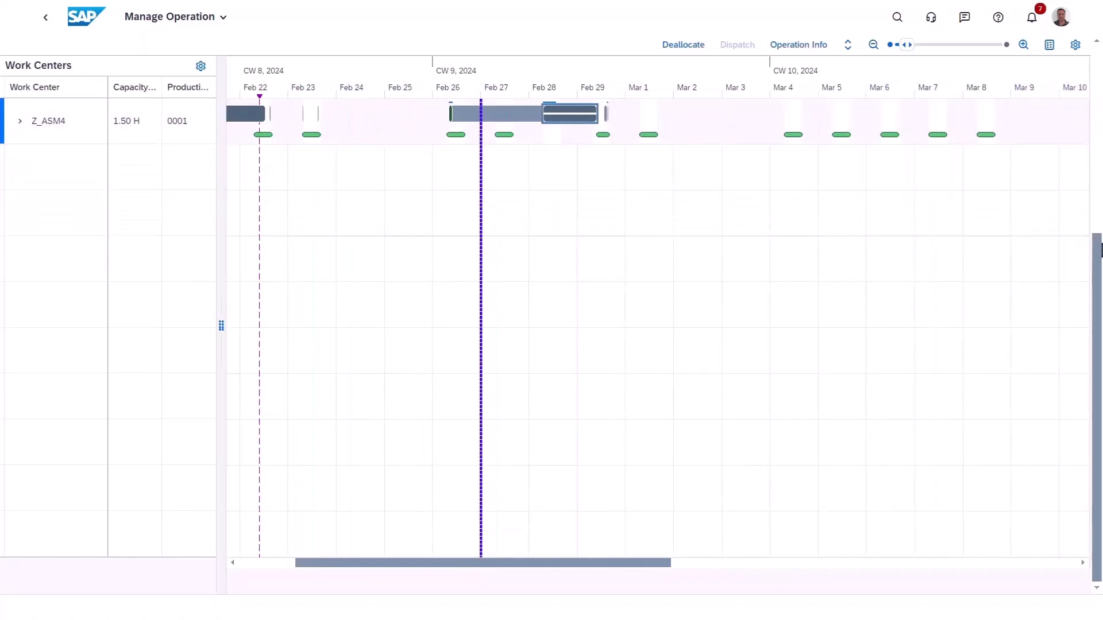
left_click_drag(1101, 245, 1101, 64)
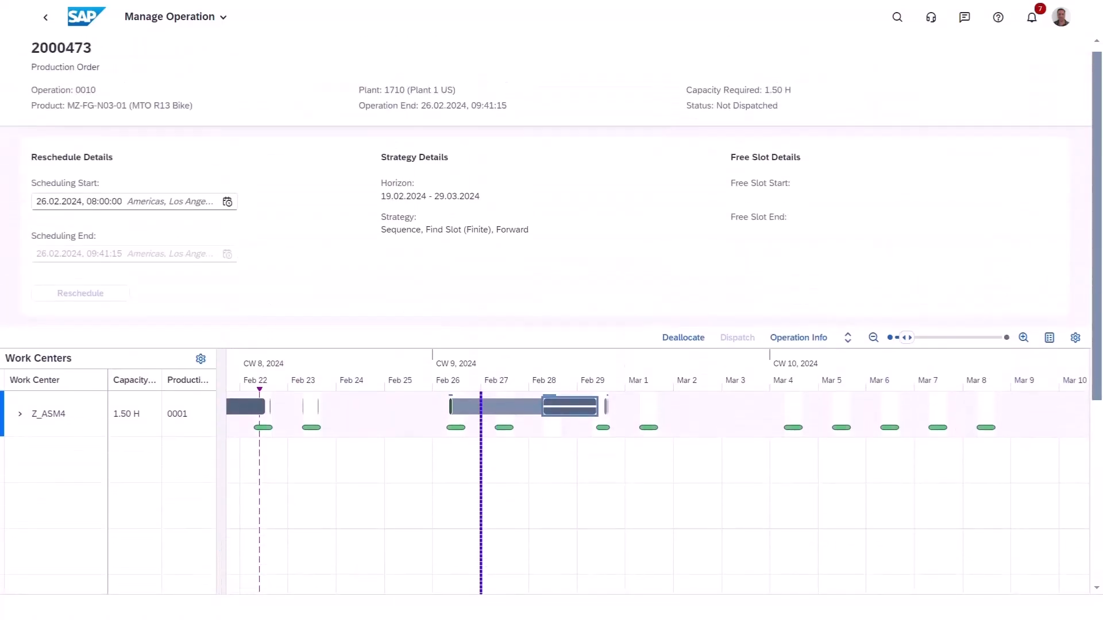
left_click(452, 412)
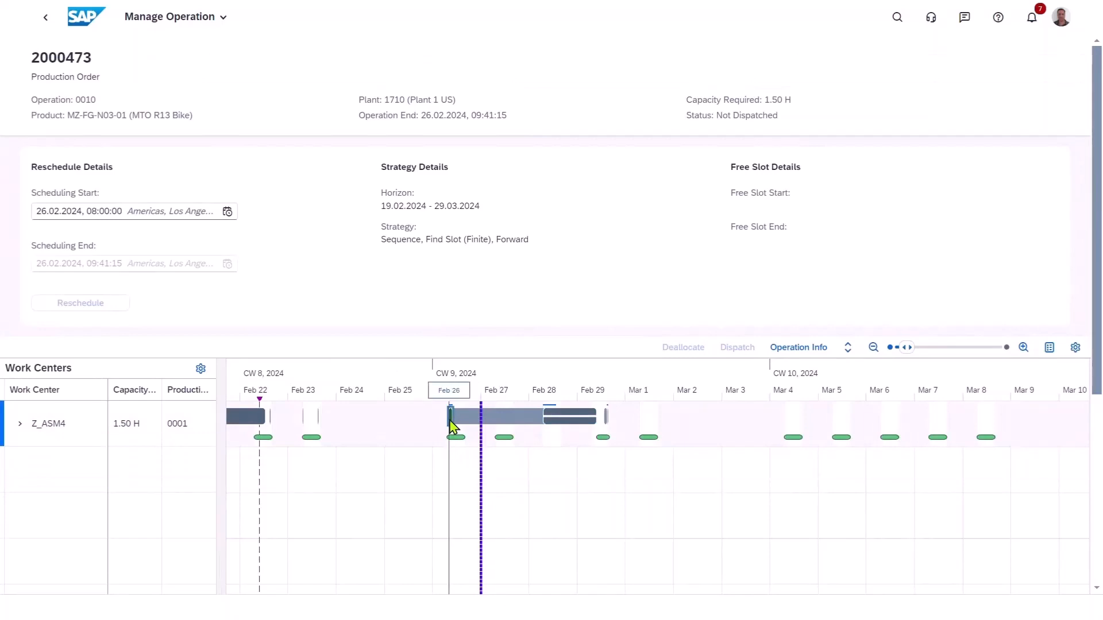
mouse_move(453, 427)
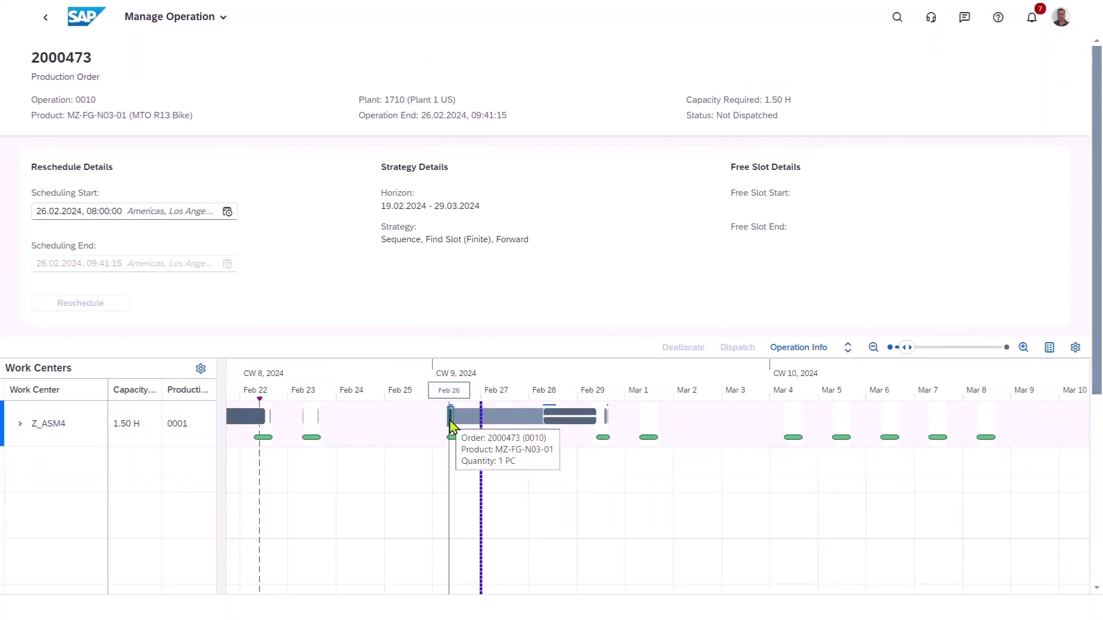
left_click(311, 437)
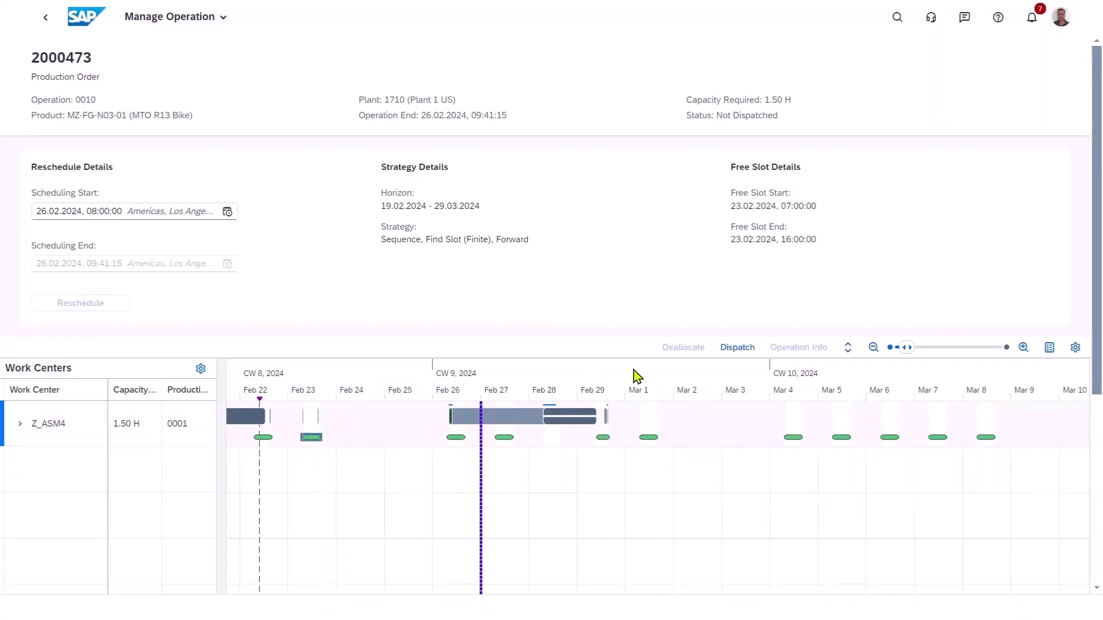
left_click(738, 347)
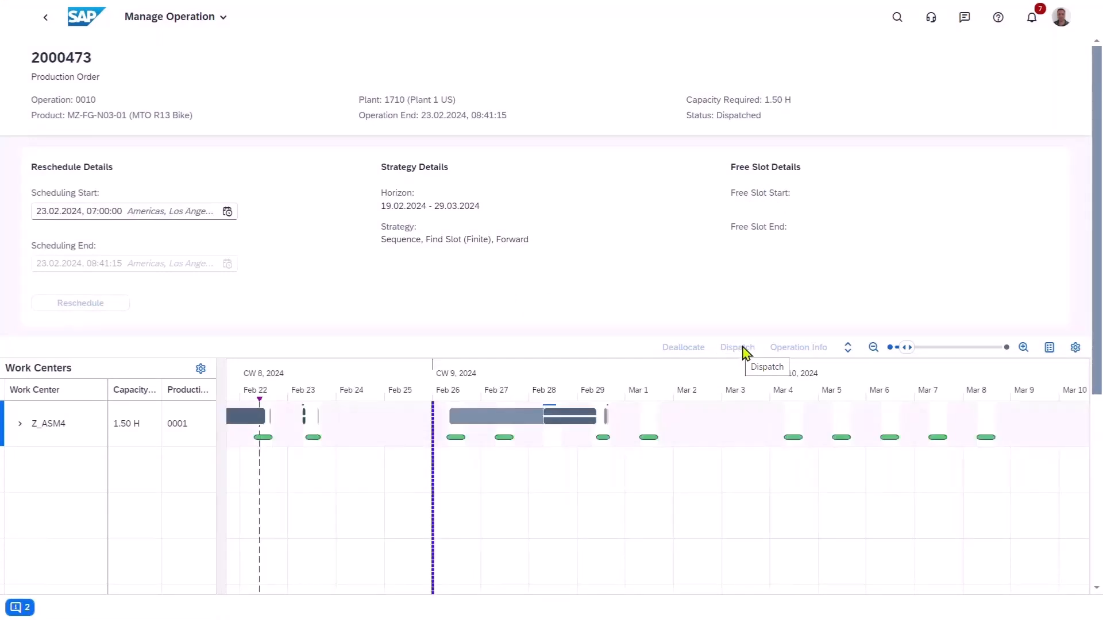
mouse_move(306, 415)
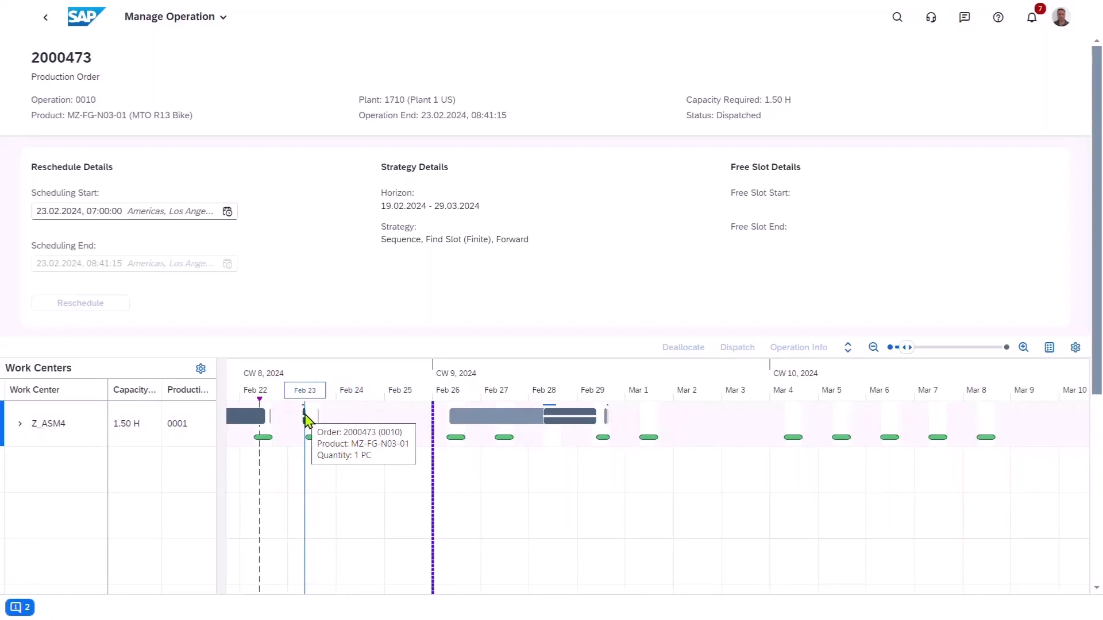
Return to the Capacity Scheduling Board, review the order details of the MTO R13 Bike operation on 23 February 2024, and close them.
left_click(48, 25)
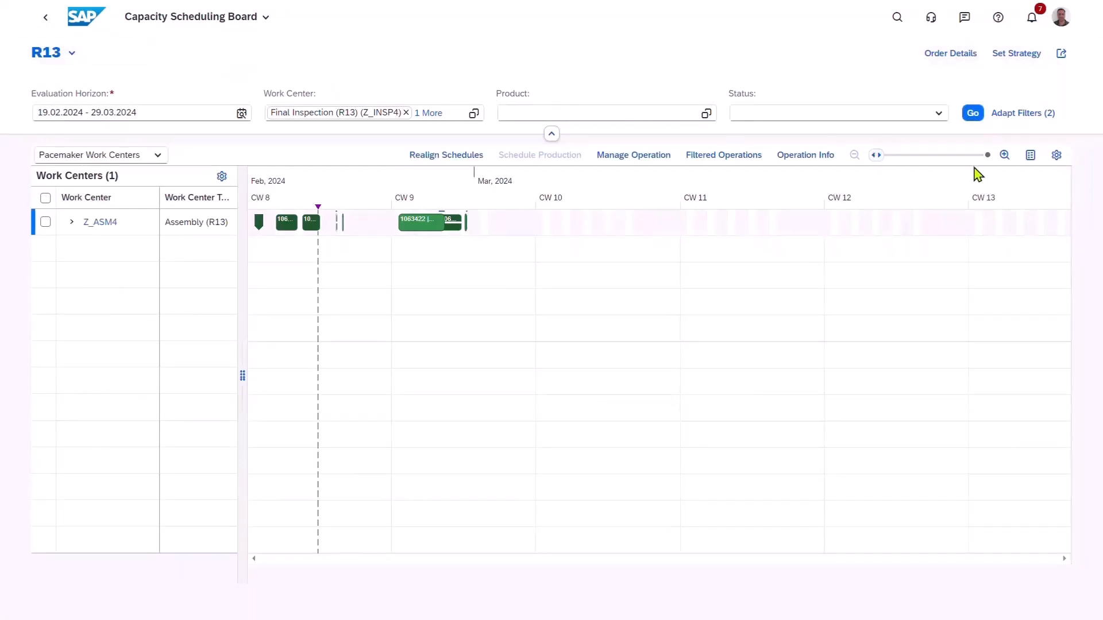
left_click(1004, 156)
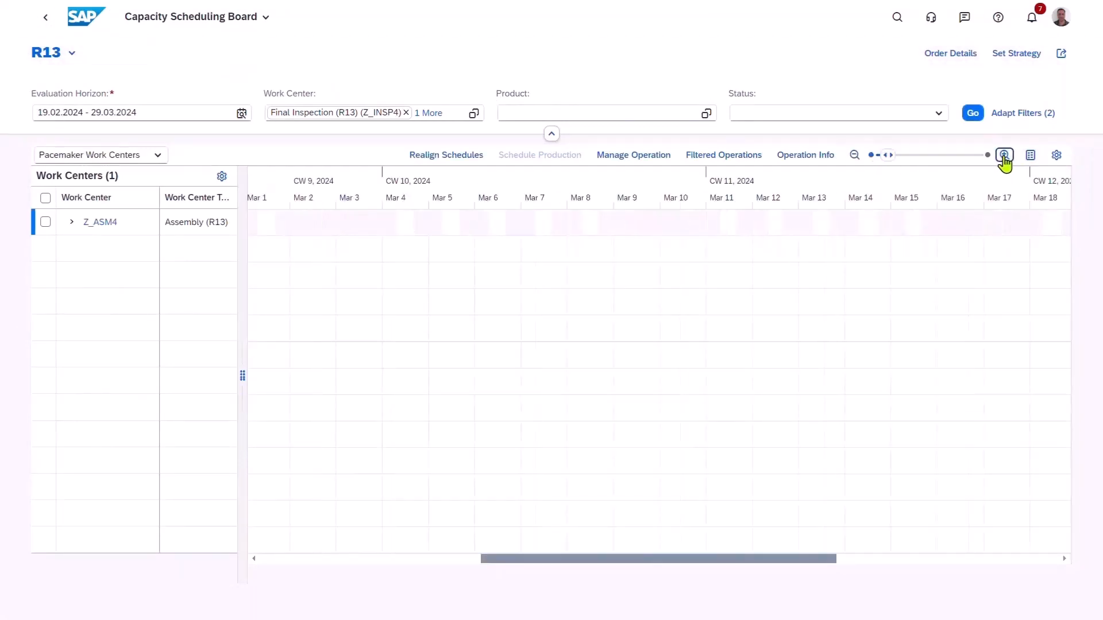
left_click(1004, 157)
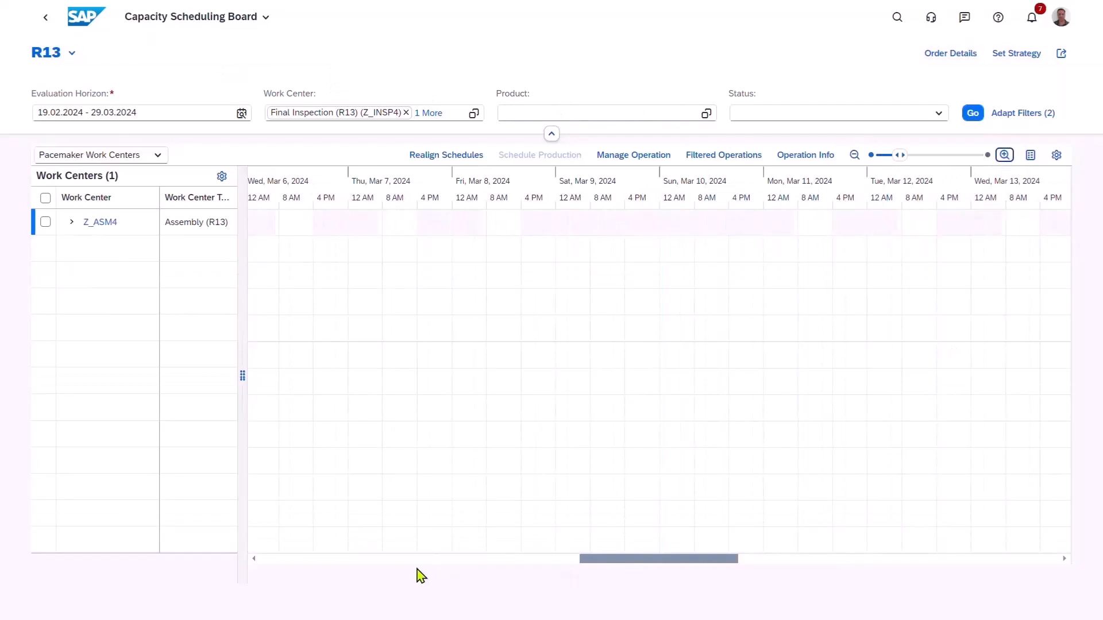
left_click(407, 560)
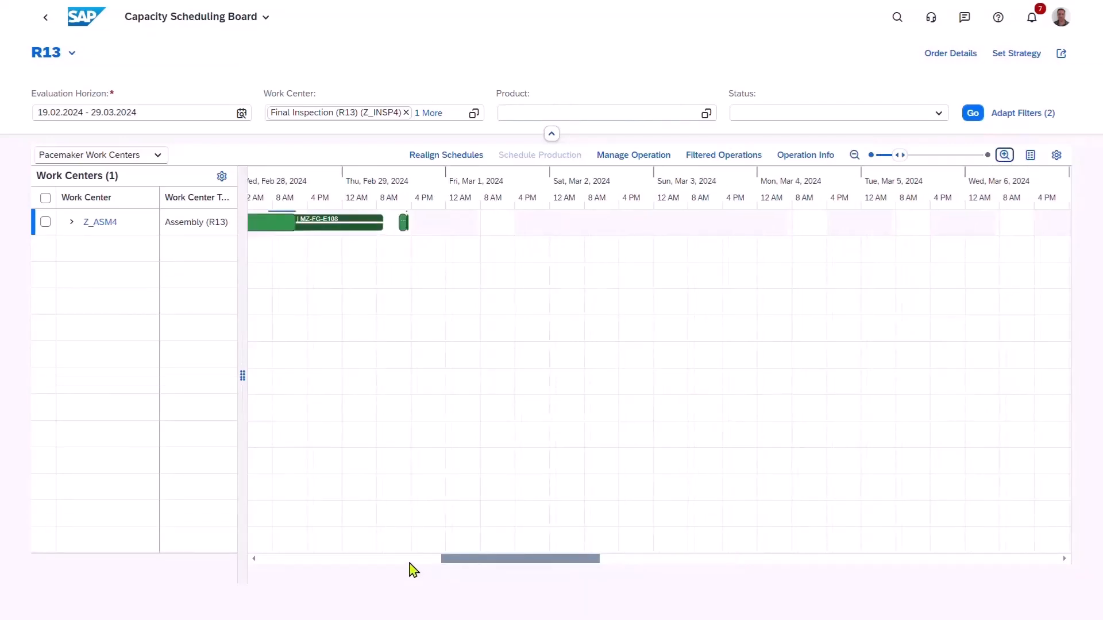
left_click(360, 559)
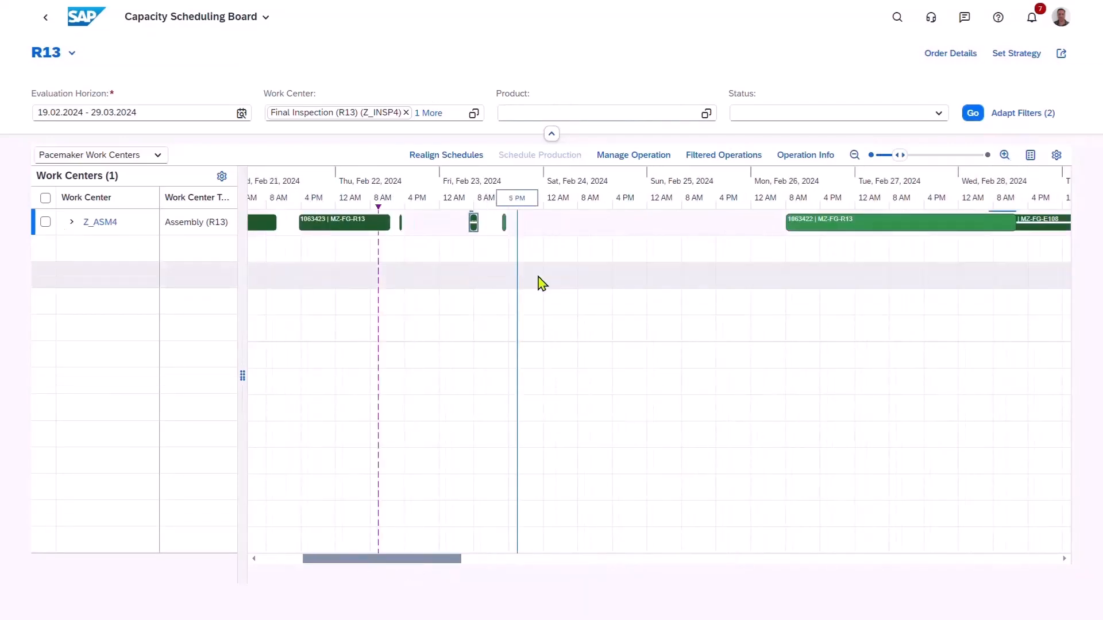
mouse_move(475, 226)
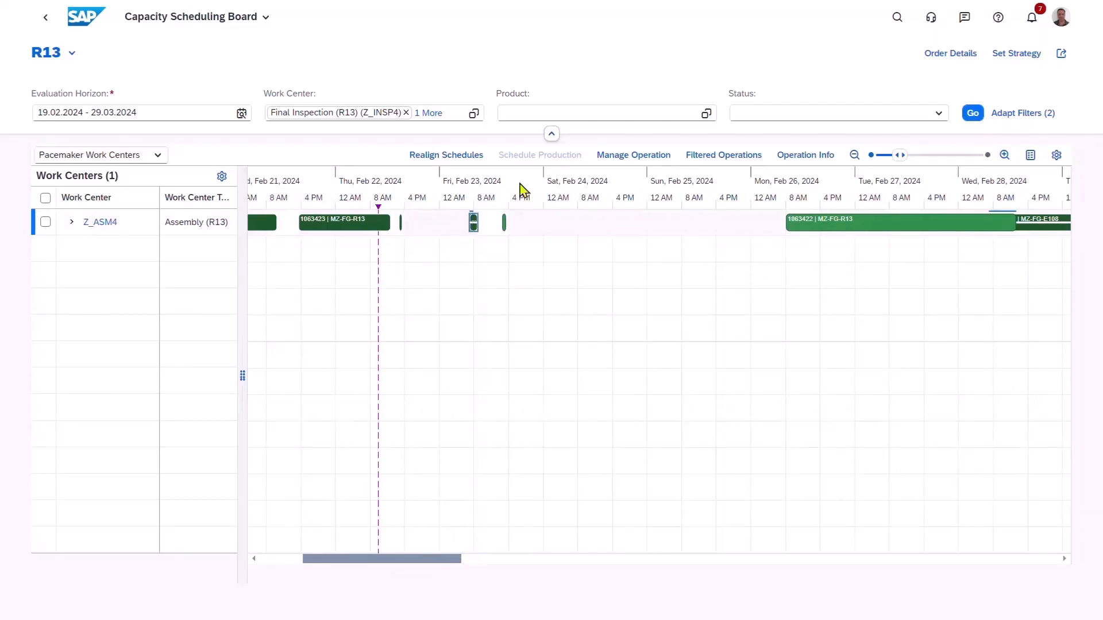
left_click(945, 54)
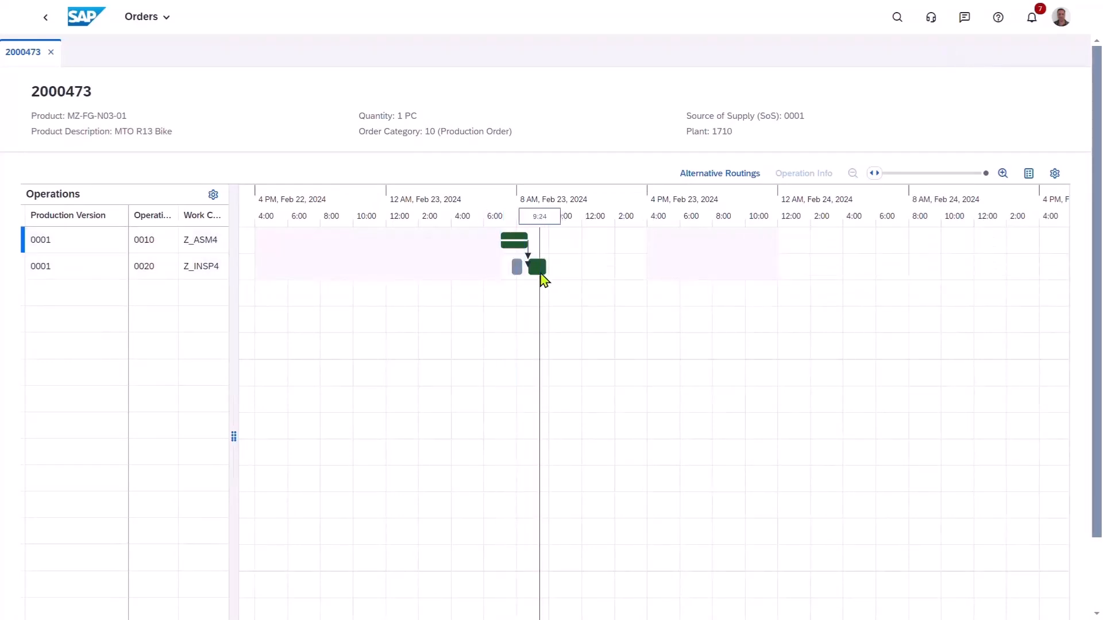
mouse_move(540, 278)
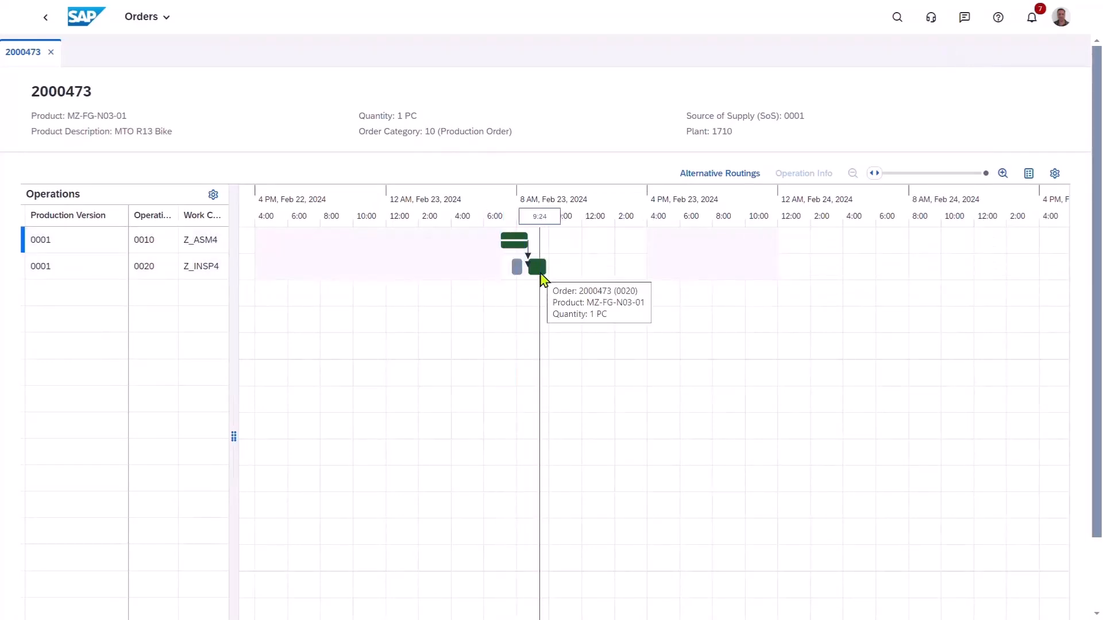
left_click(52, 52)
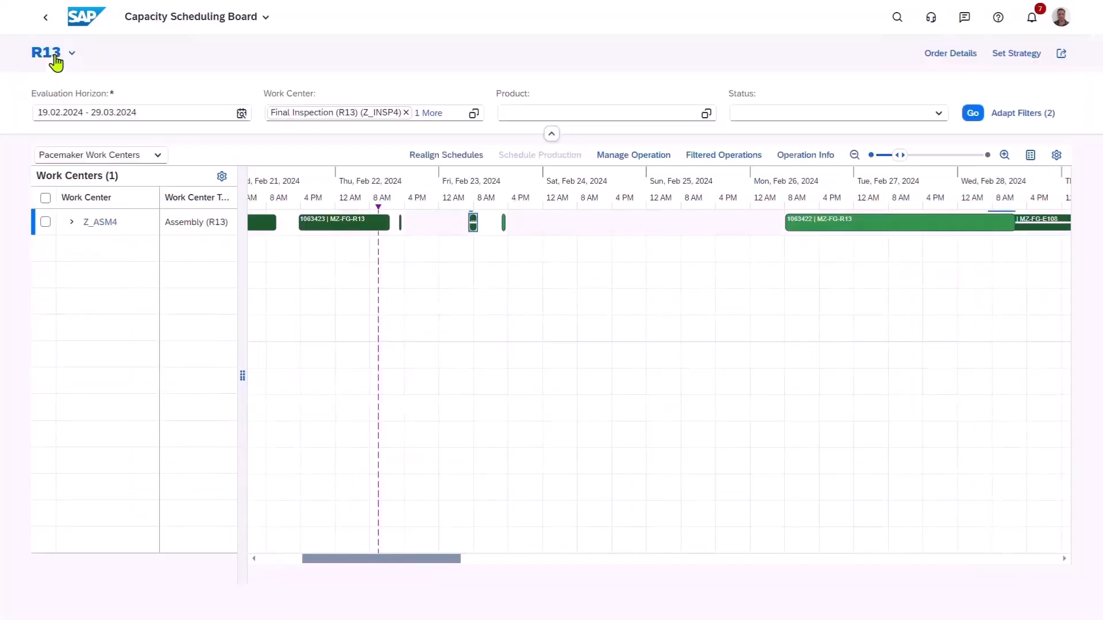
Open Manage Work Center Capacity from the Z_ASM4 work center and apply the R13 Capacity view.
double_click(102, 228)
left_click(102, 228)
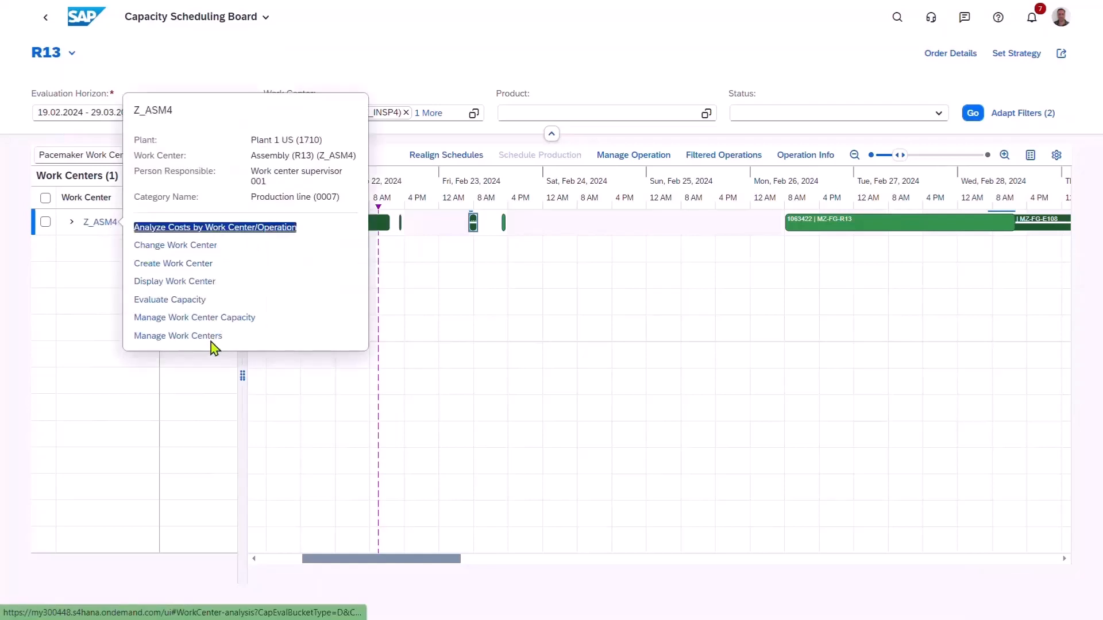
left_click(231, 319)
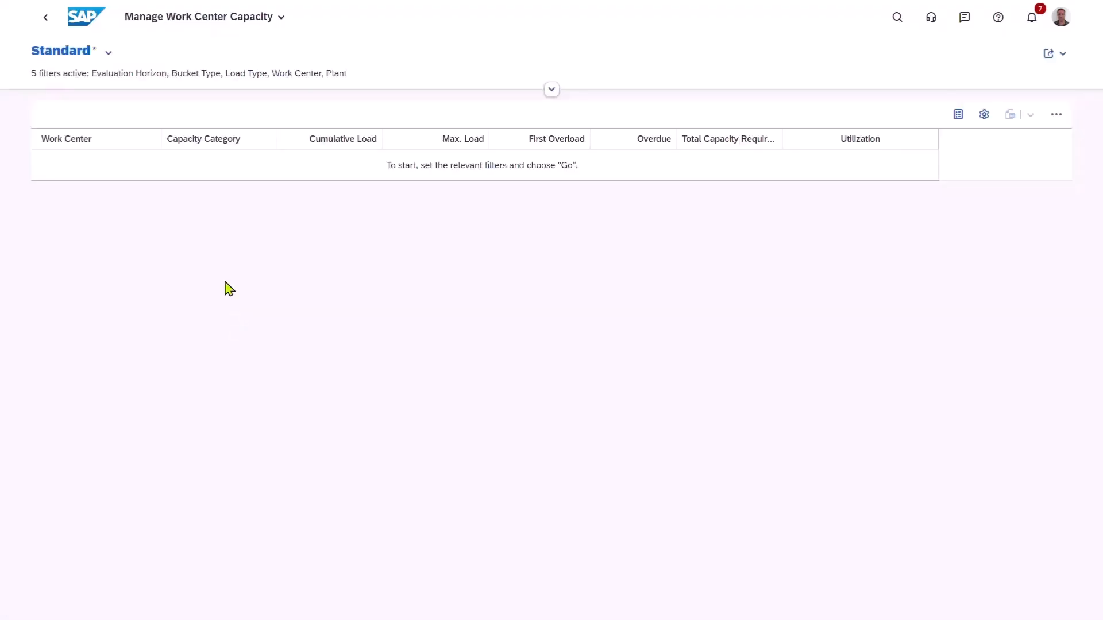
left_click(108, 53)
left_click(90, 232)
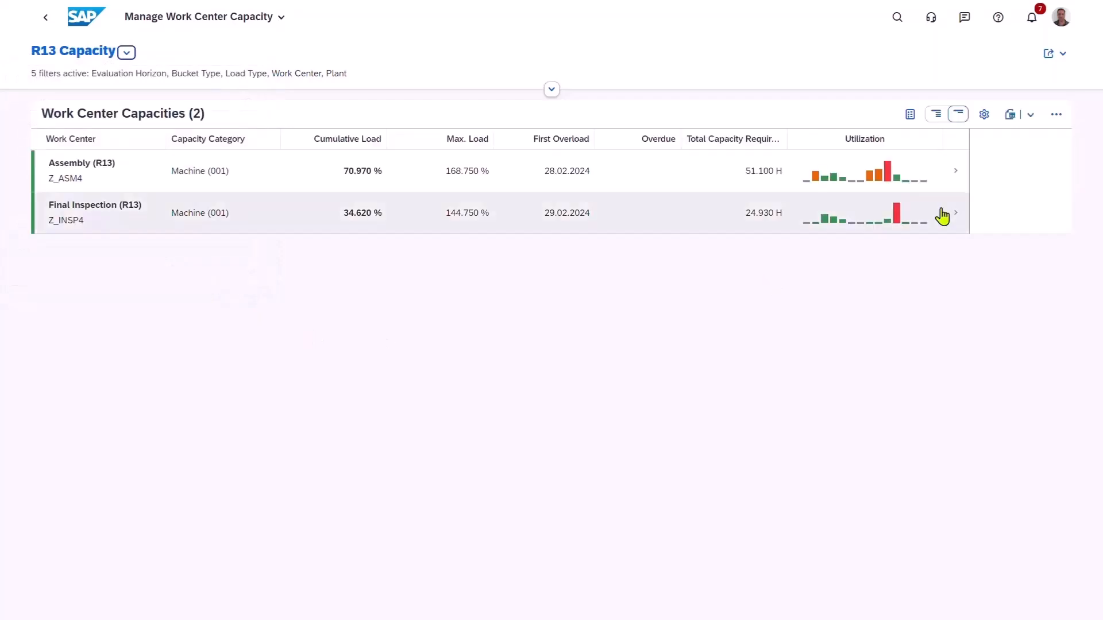
Open Assembly (R13), Z_ASM4, and examine its operations for 23.02.2024 with the additional order details shown.
left_click(961, 180)
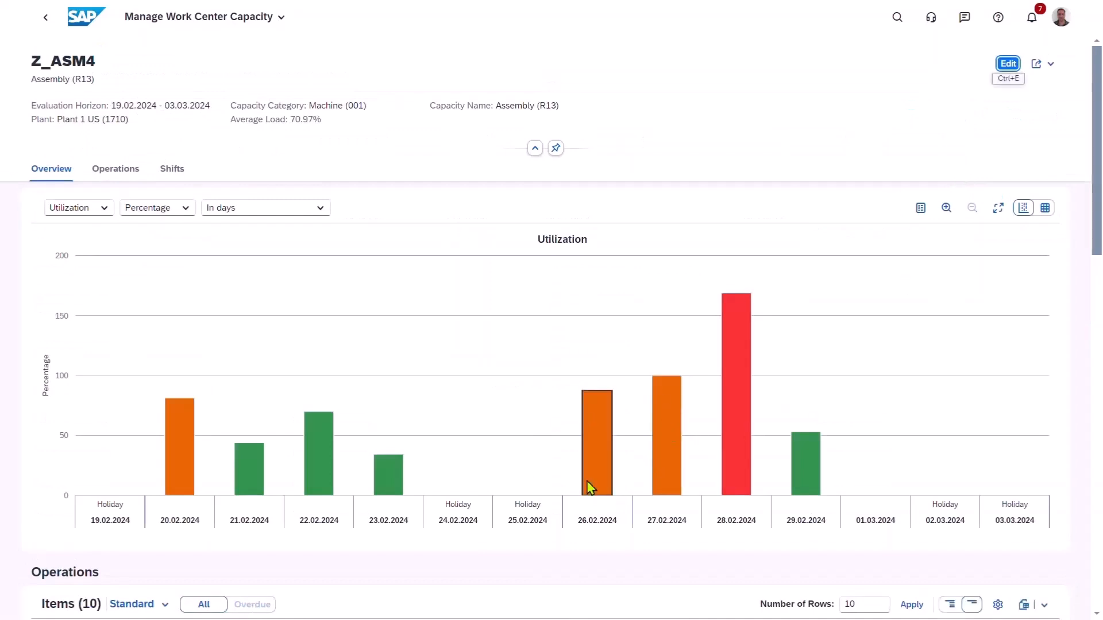
left_click(384, 492)
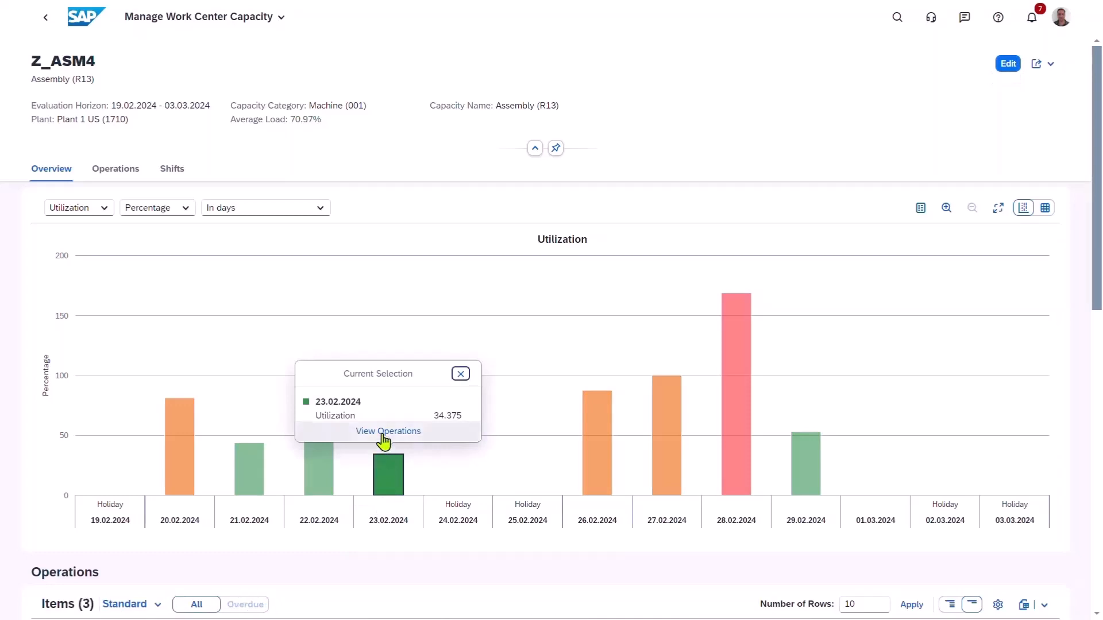
left_click(384, 432)
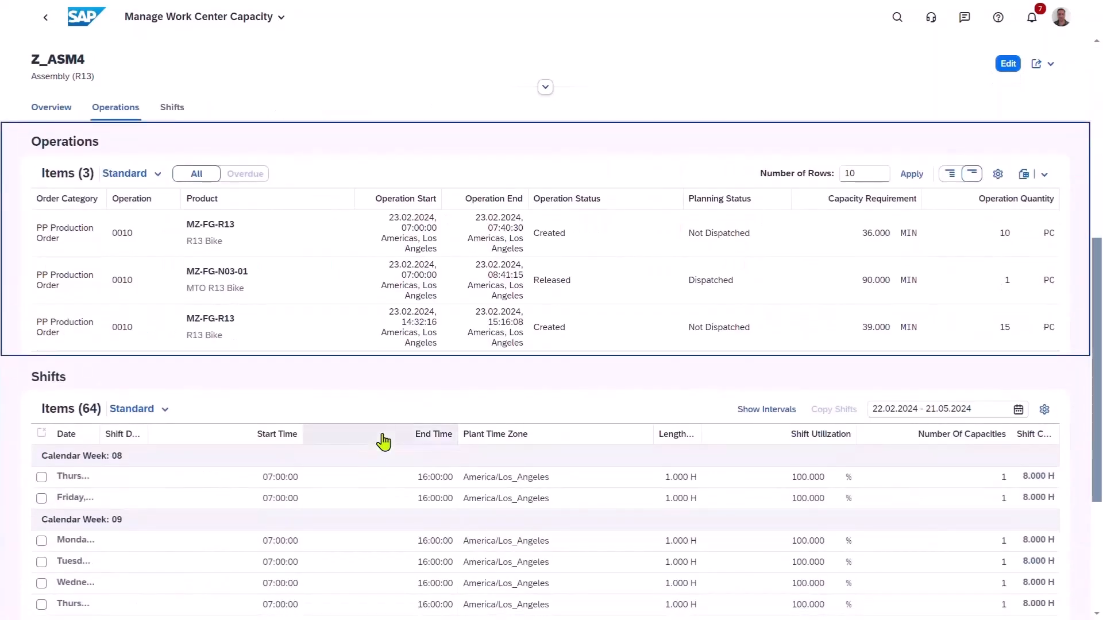
left_click(950, 174)
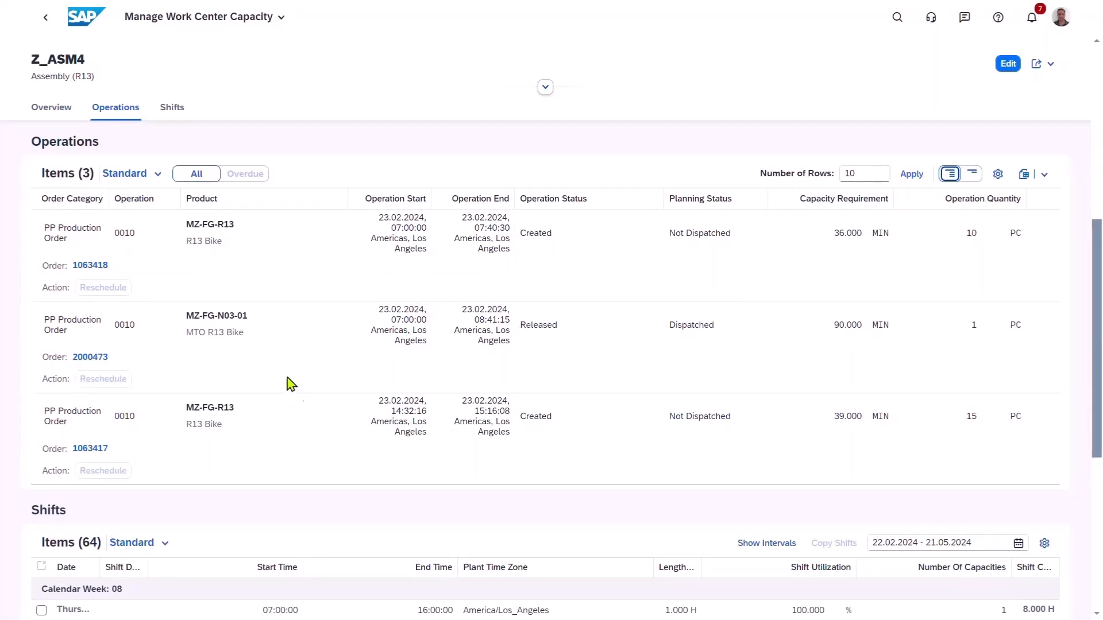
Return to the home page, open Monitor Production Orders, and filter the list by the MTO R13 Bike's order number.
left_click(86, 23)
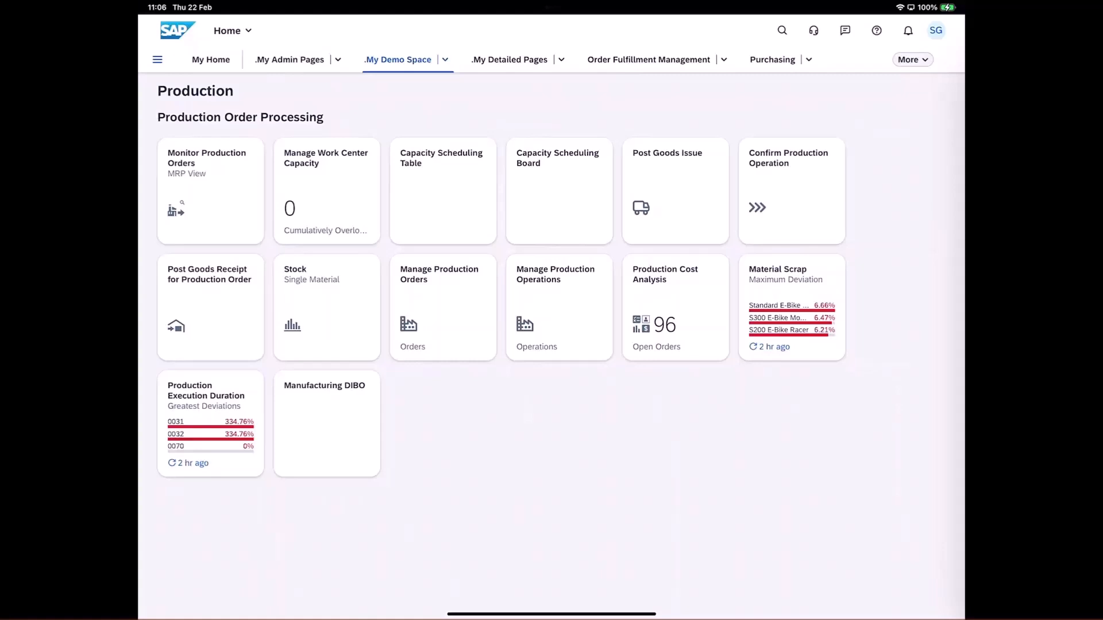
left_click(211, 191)
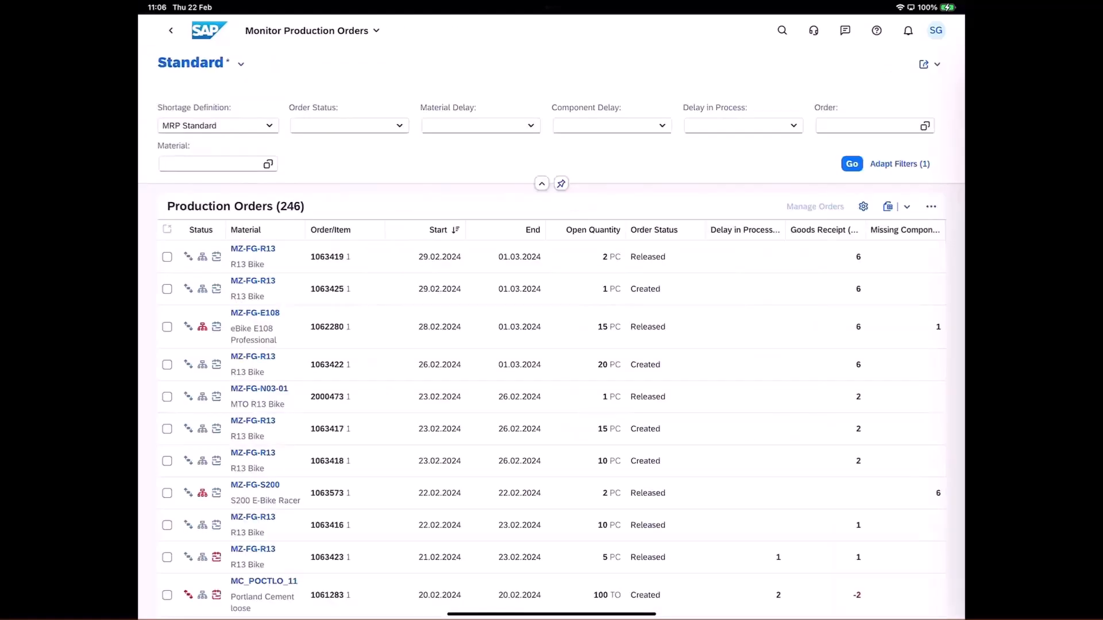
left_click(866, 125)
left_click(819, 183)
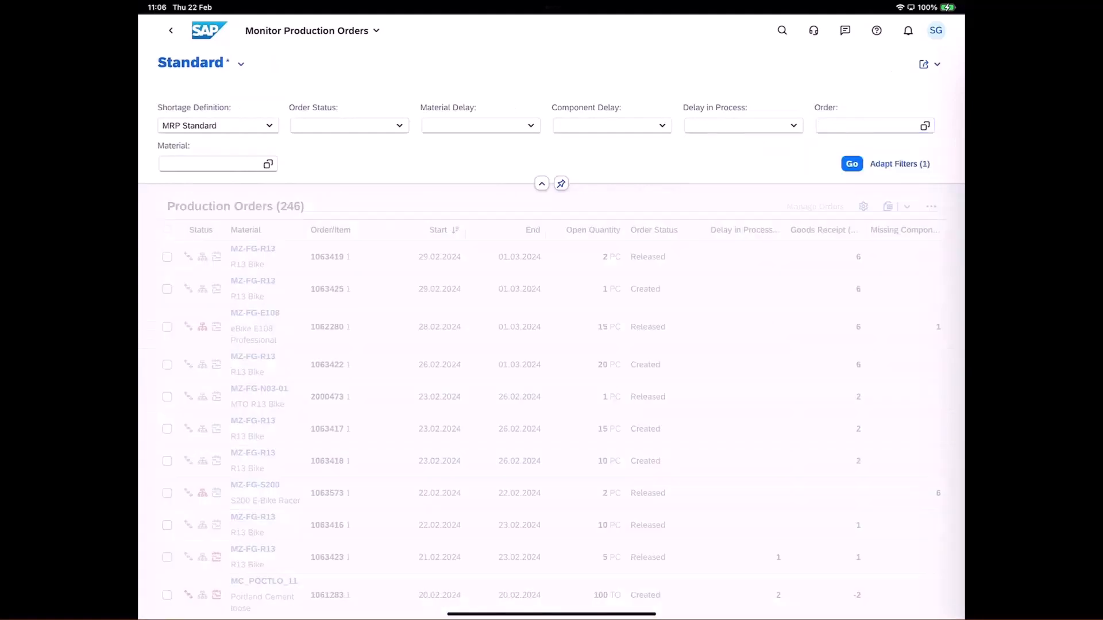
left_click(851, 163)
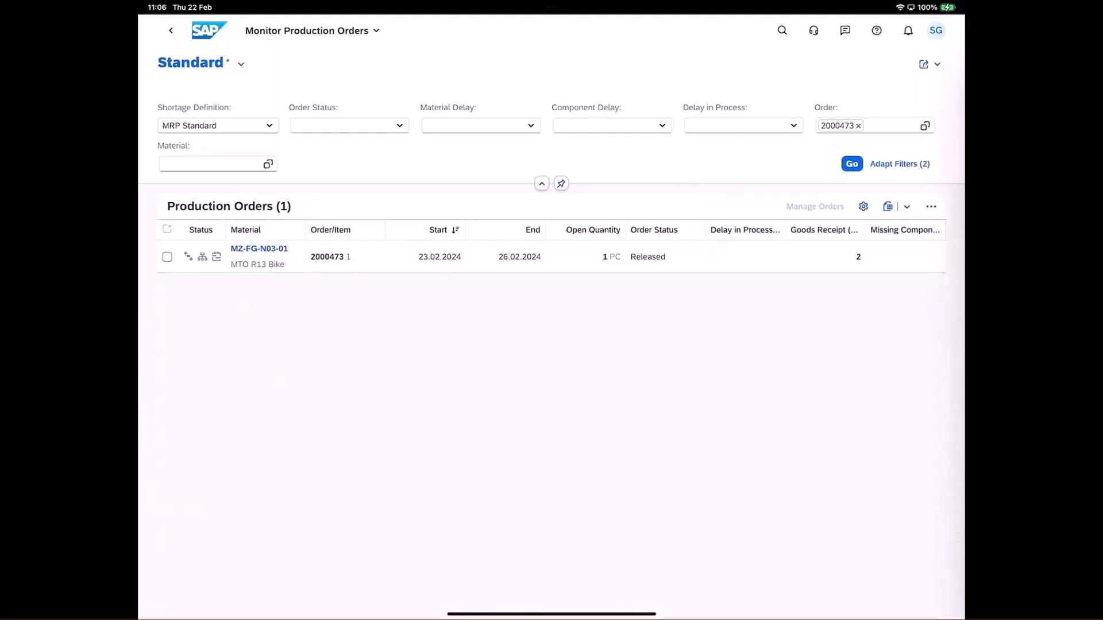
Open the MTO R13 Bike production order in Manage Orders and display its milestones.
left_click(167, 257)
left_click(815, 206)
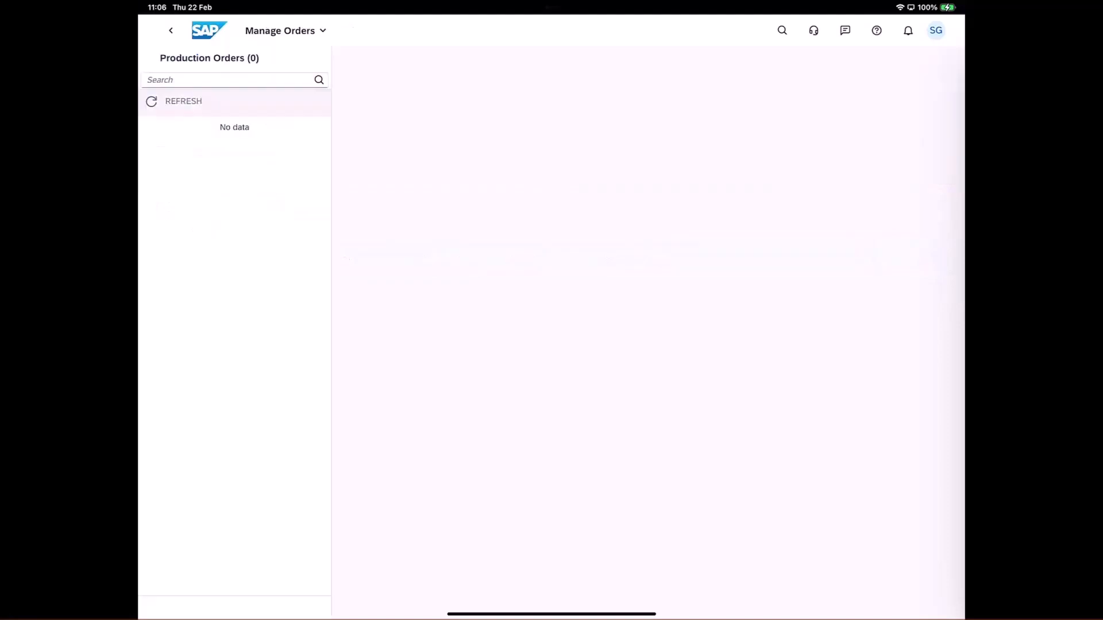
left_click(557, 235)
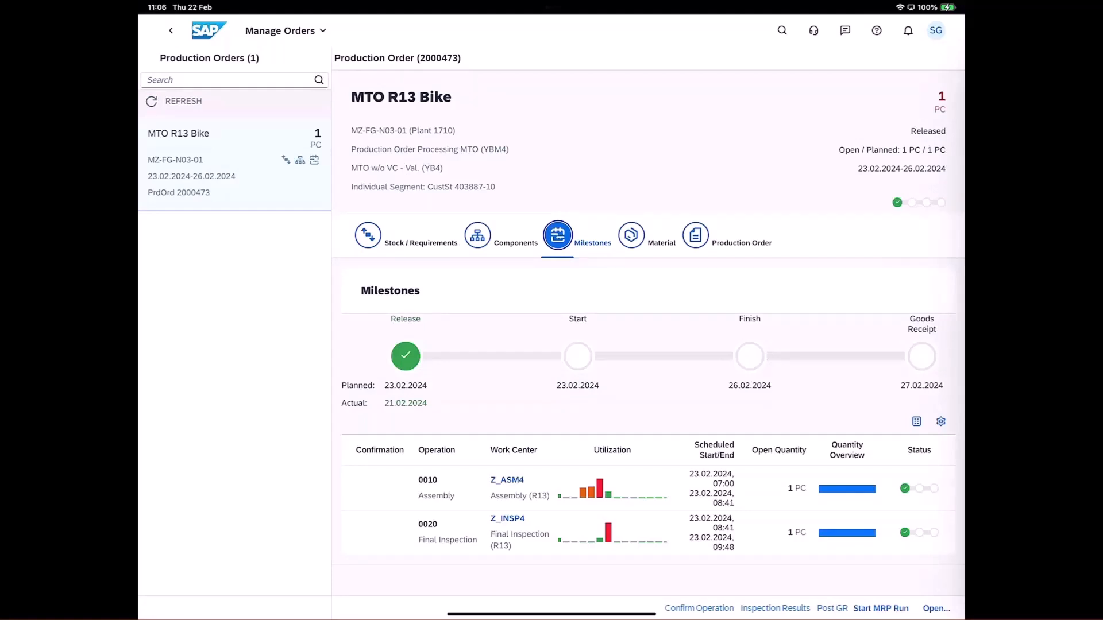
Switch to SAP 3D Visual Enterprise Viewer from the production order and open the BRD-BIKE model.
left_click(936, 608)
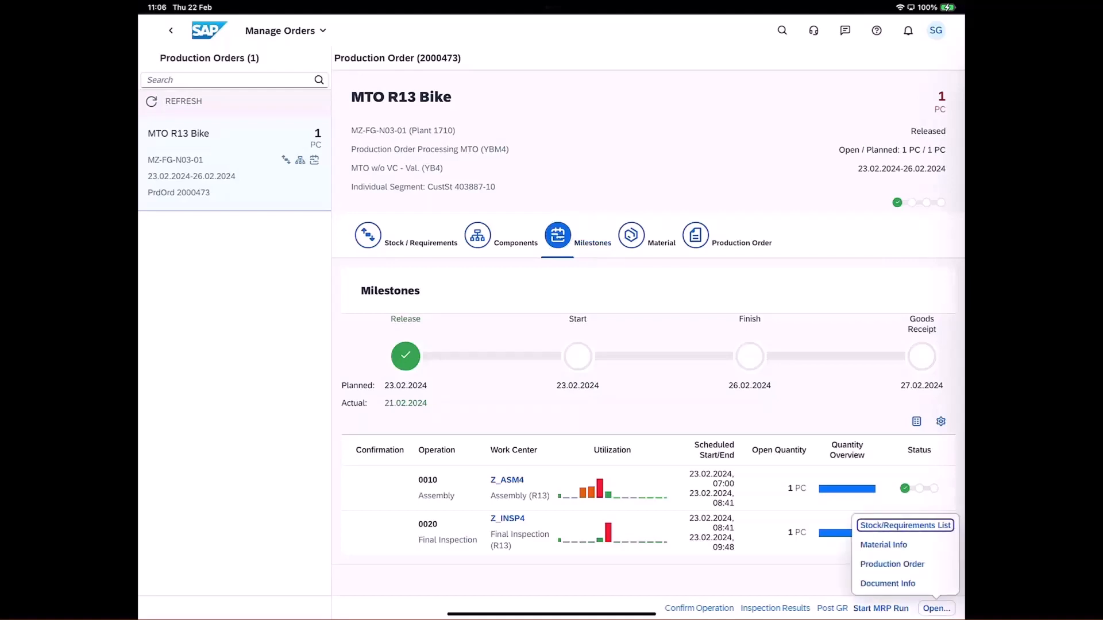
left_click(883, 544)
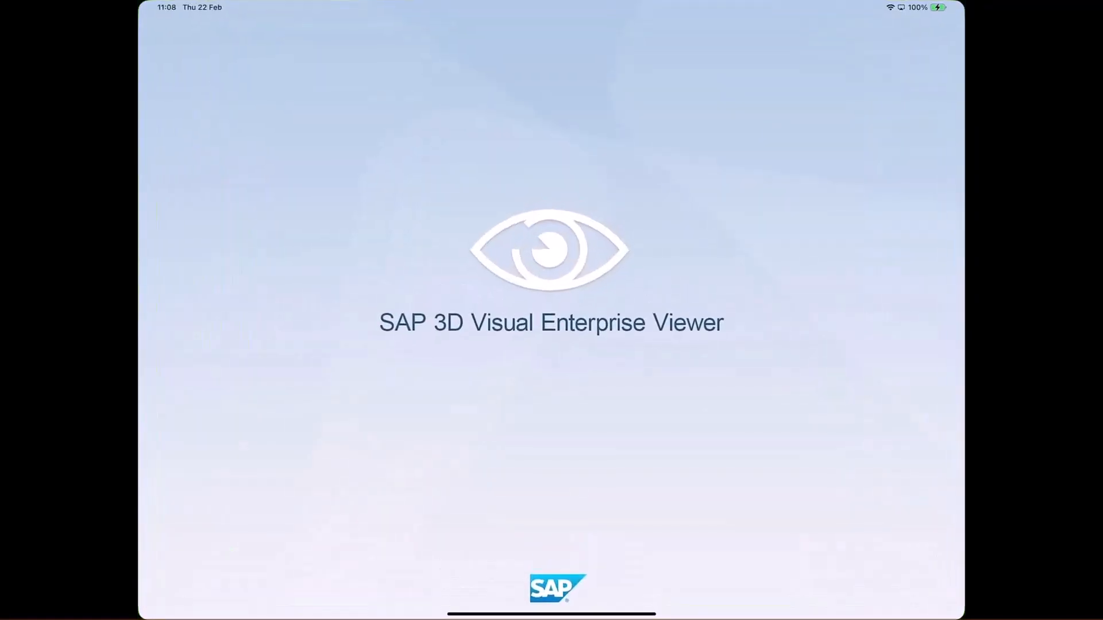
left_click(836, 185)
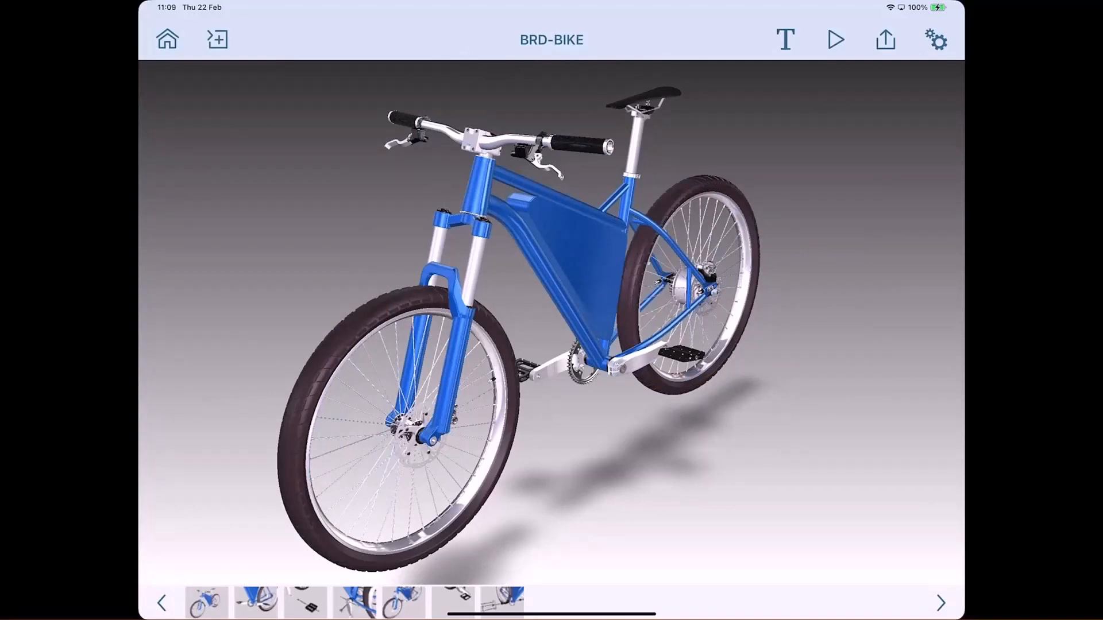
Play the Pedal Disassembly procedure of the BRD-BIKE model from Step 2 through Step 7.
left_click(256, 603)
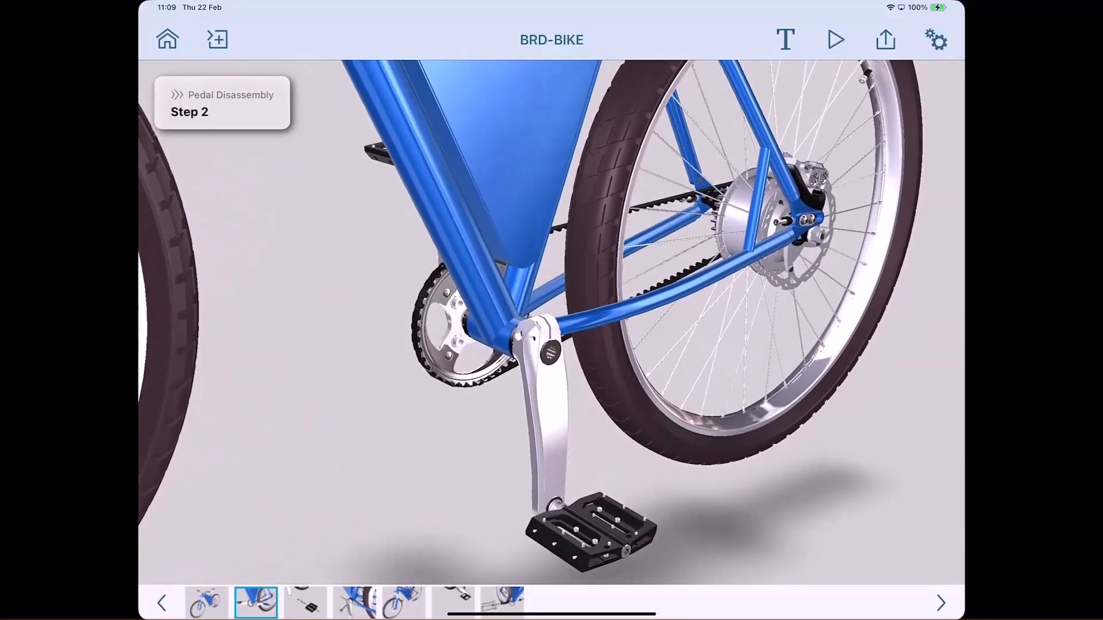
left_click(305, 603)
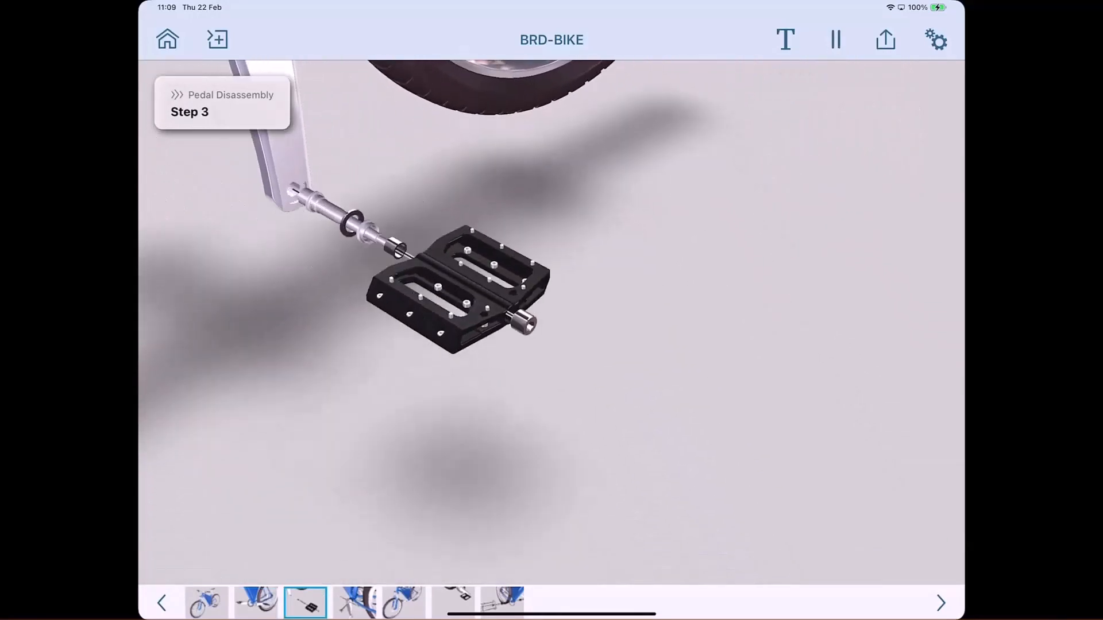
left_click(355, 603)
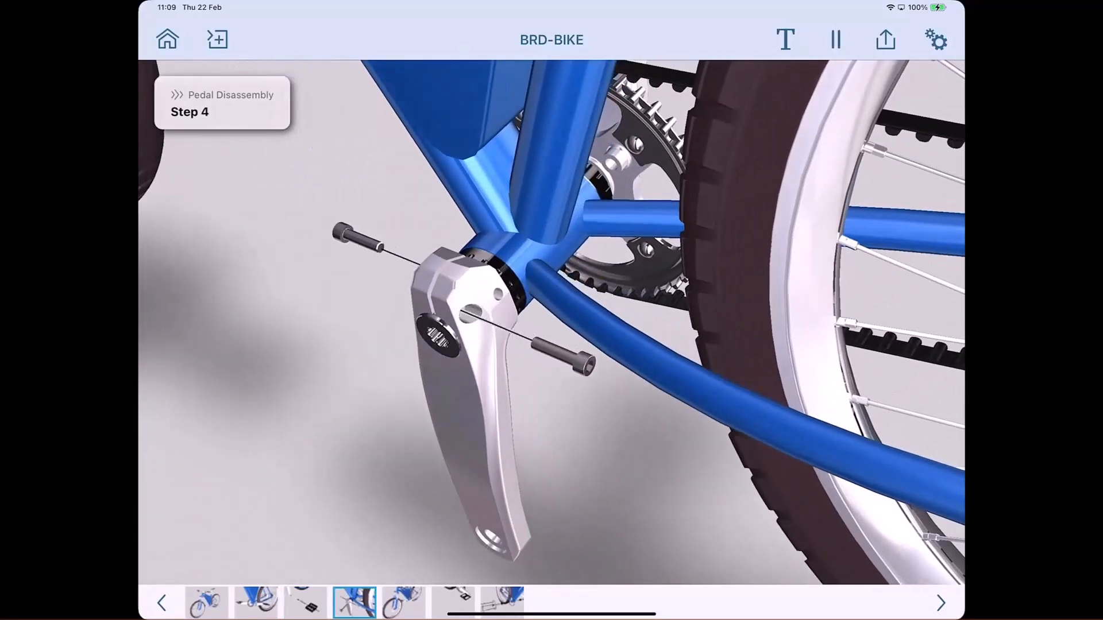
left_click(403, 603)
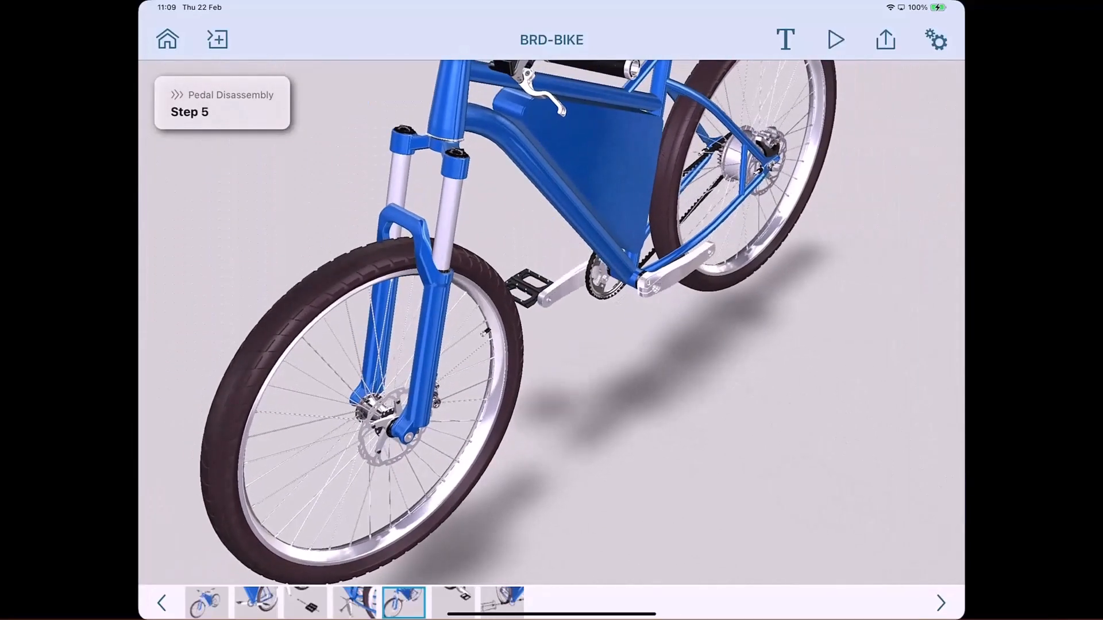
left_click(453, 603)
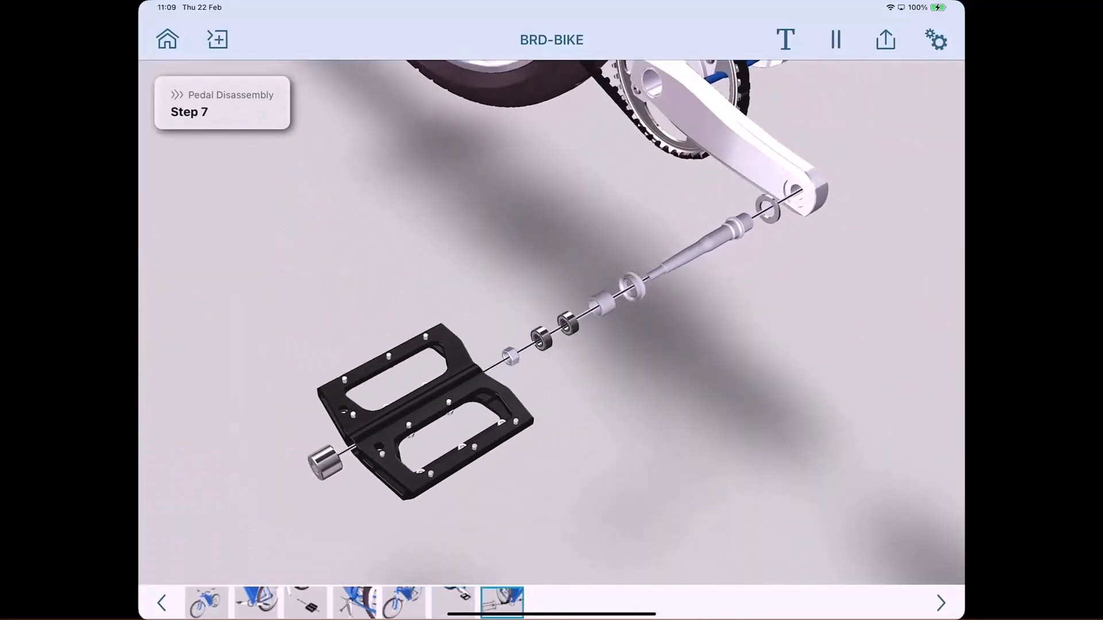
left_click(502, 603)
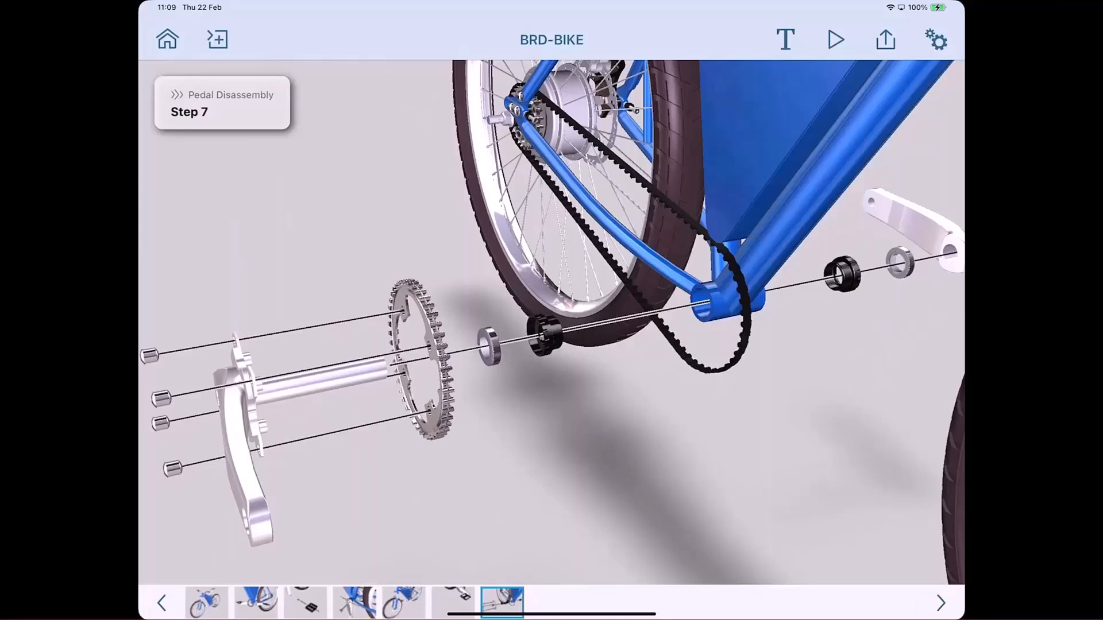
Display the steps of the Pedal Assembly procedure and return to the MTO R13 Bike production order in Manage Orders.
left_click(217, 39)
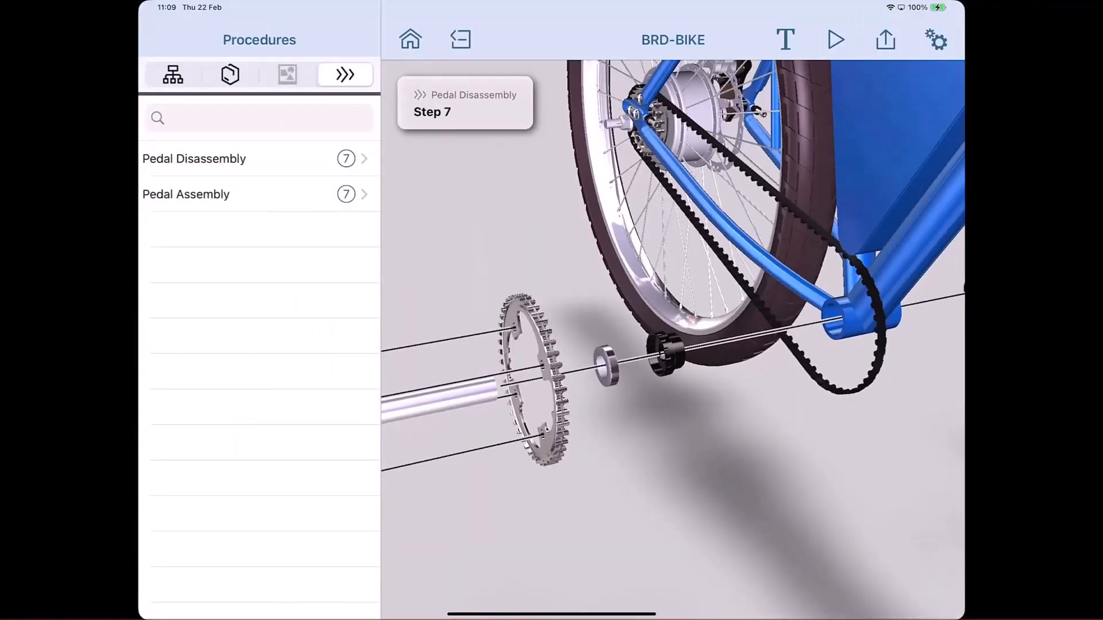
left_click(185, 194)
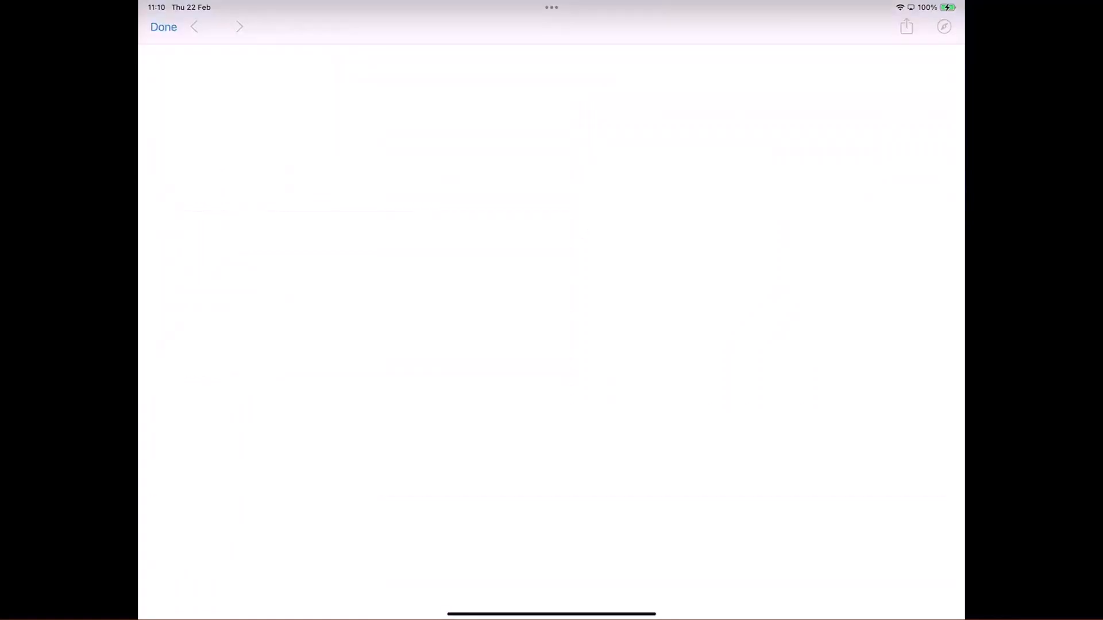
left_click(163, 27)
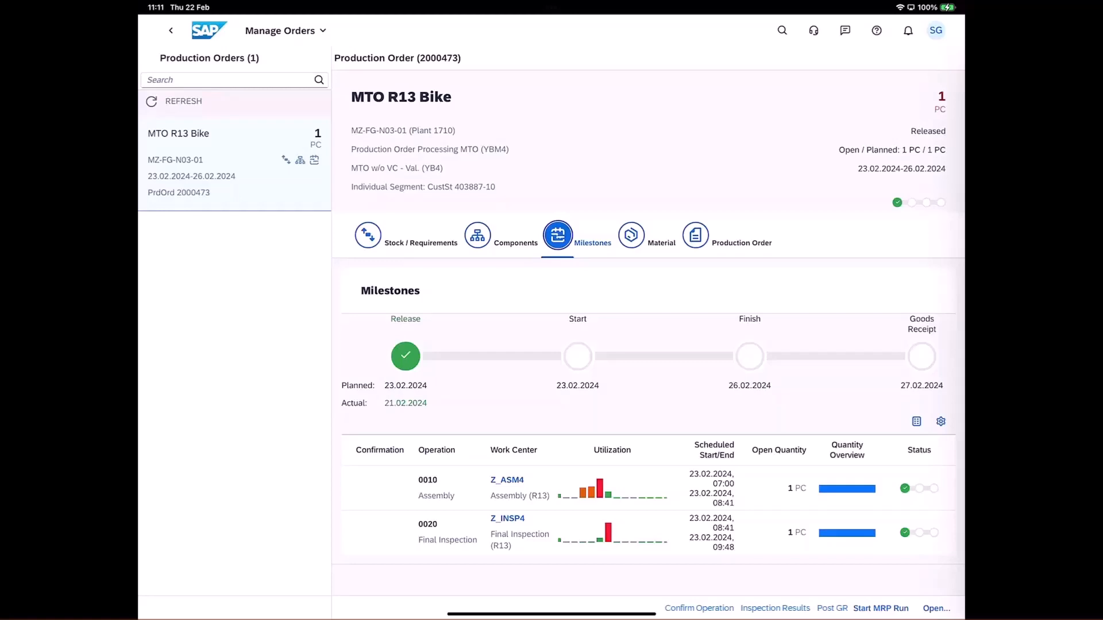
Open the confirmation for Assembly (0010), review its material movements and activities, and post and complete it with a yield of 1 PC.
left_click(612, 489)
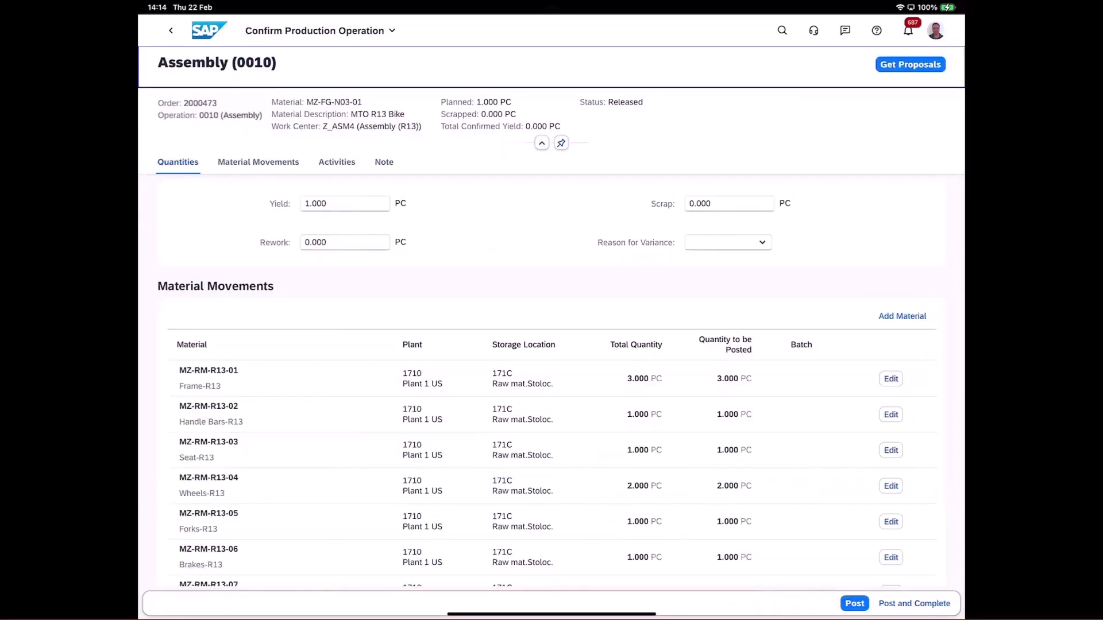
scroll(551, 485, "down", 5)
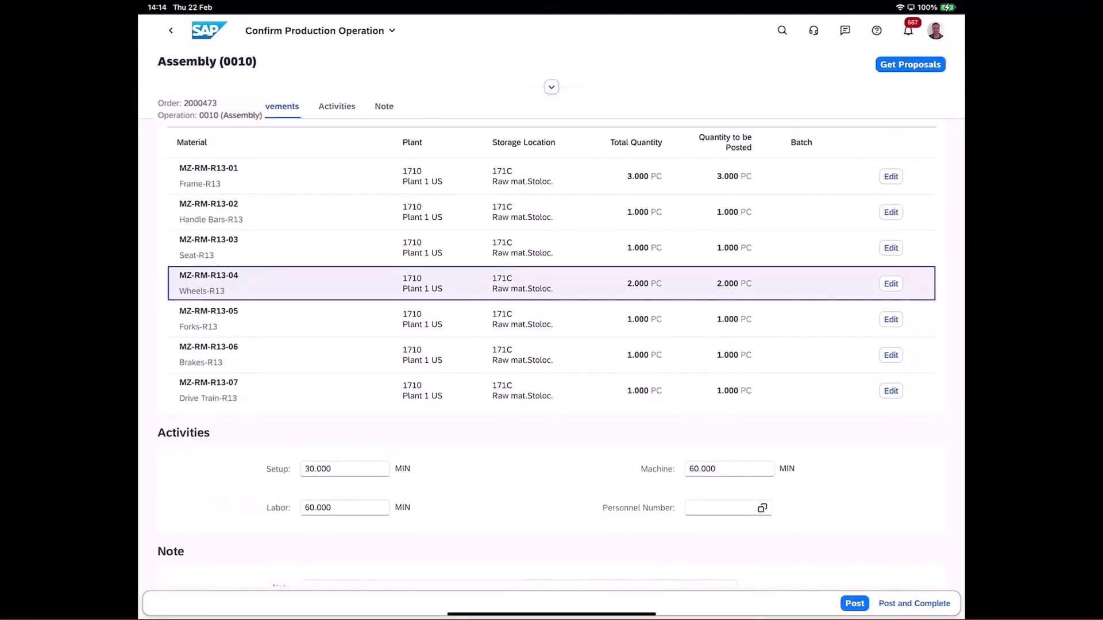
scroll(517, 391, "up", 5)
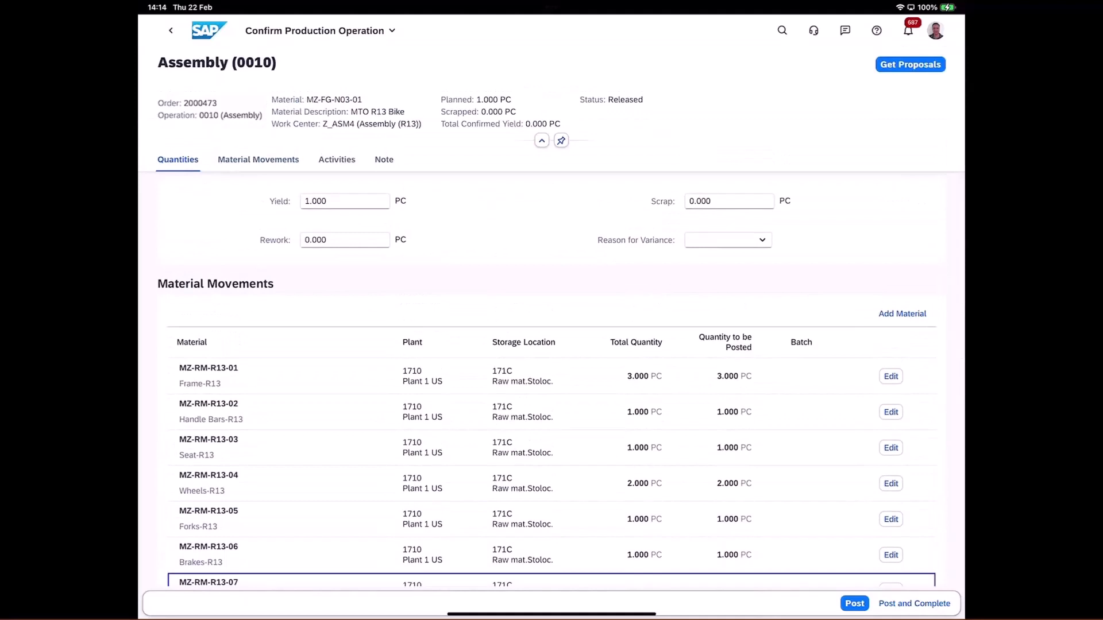
scroll(551, 336, "up", 2)
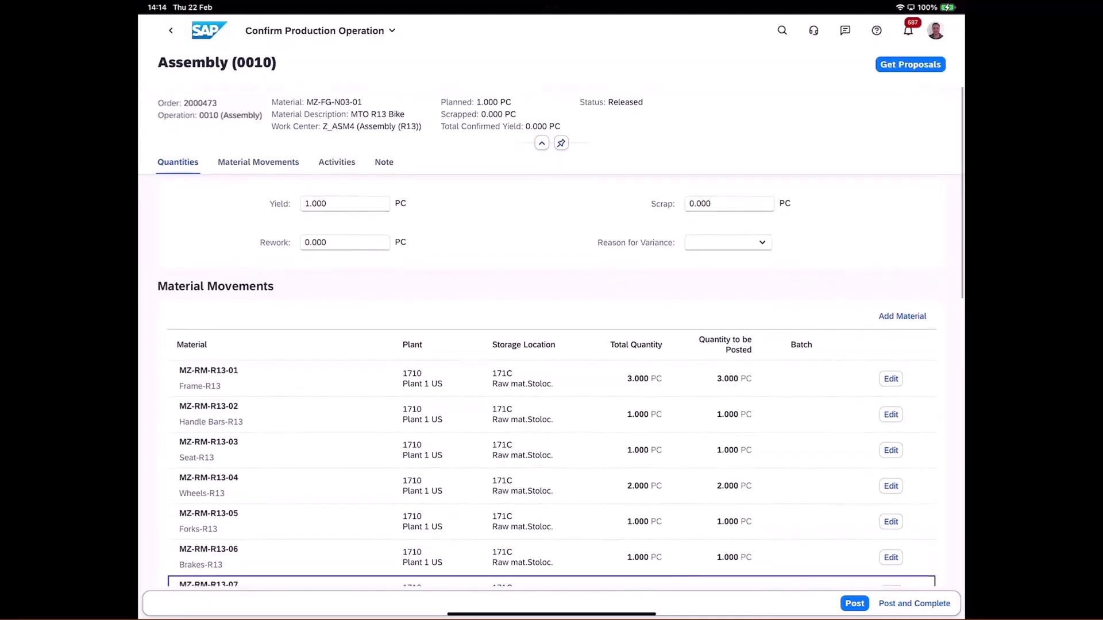
left_click(914, 604)
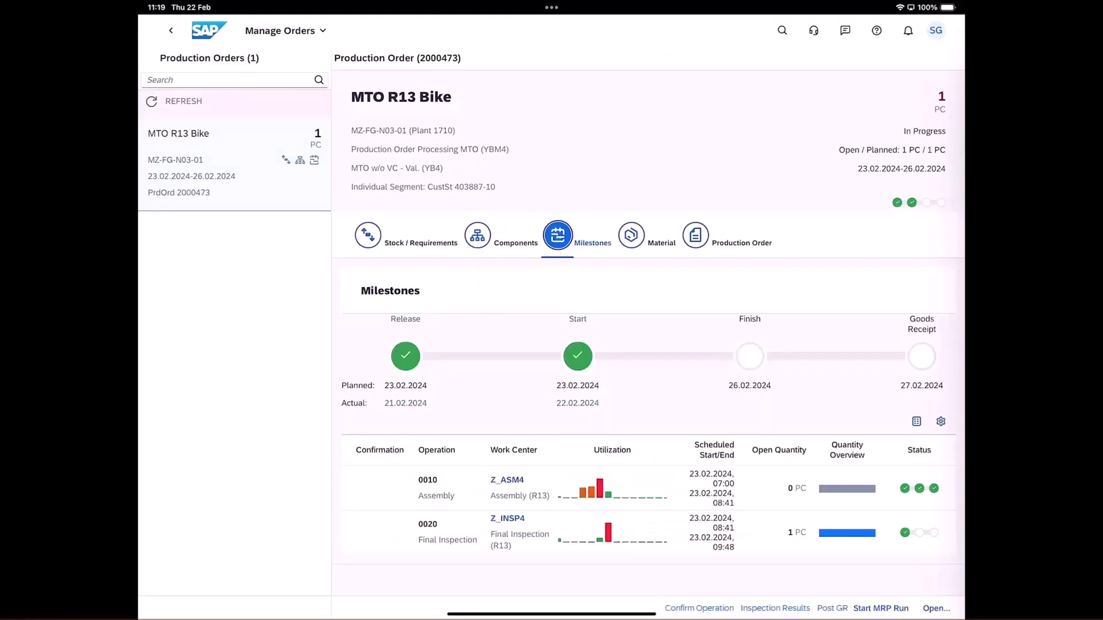
Open the MTO R13 Bike inspection lot in Record Results for Inspection Points and display the Final Inspection (0020) characteristics.
left_click(648, 532)
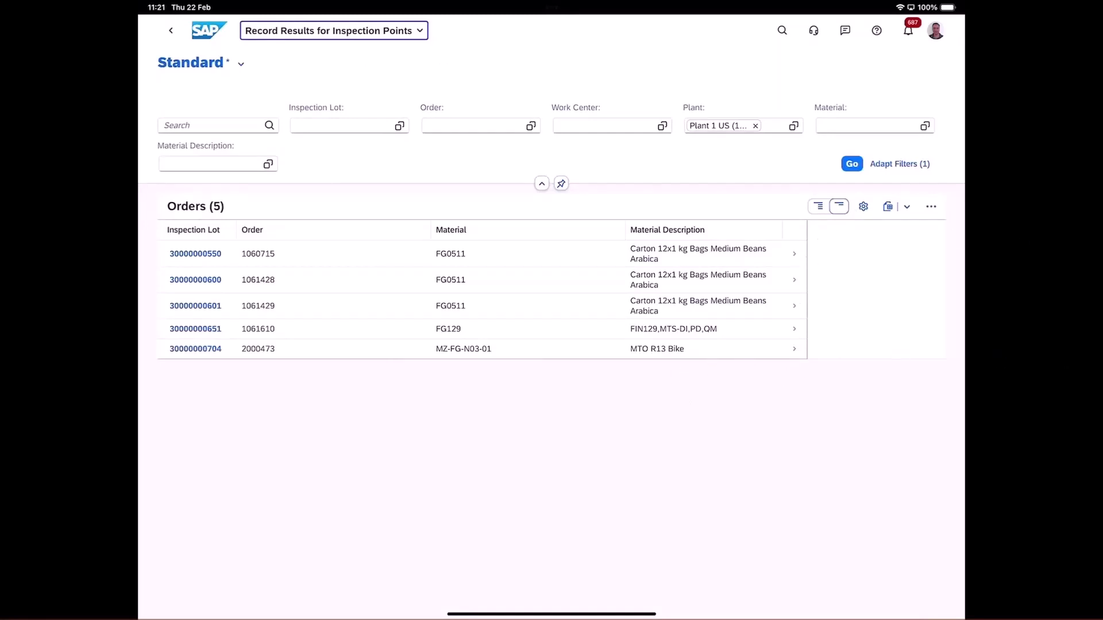
left_click(793, 348)
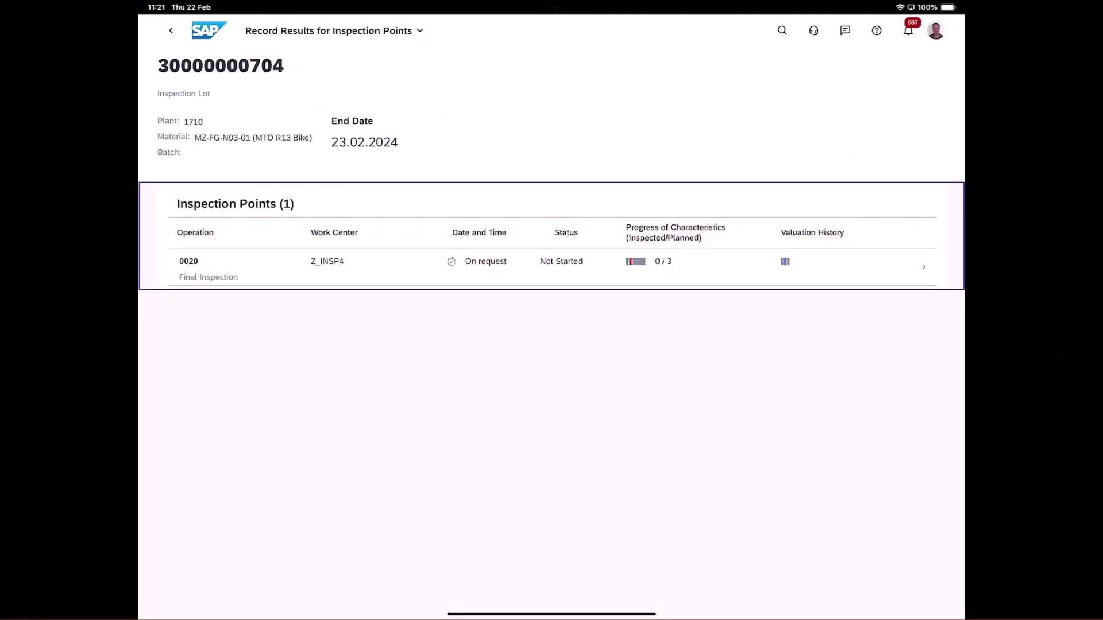
left_click(552, 267)
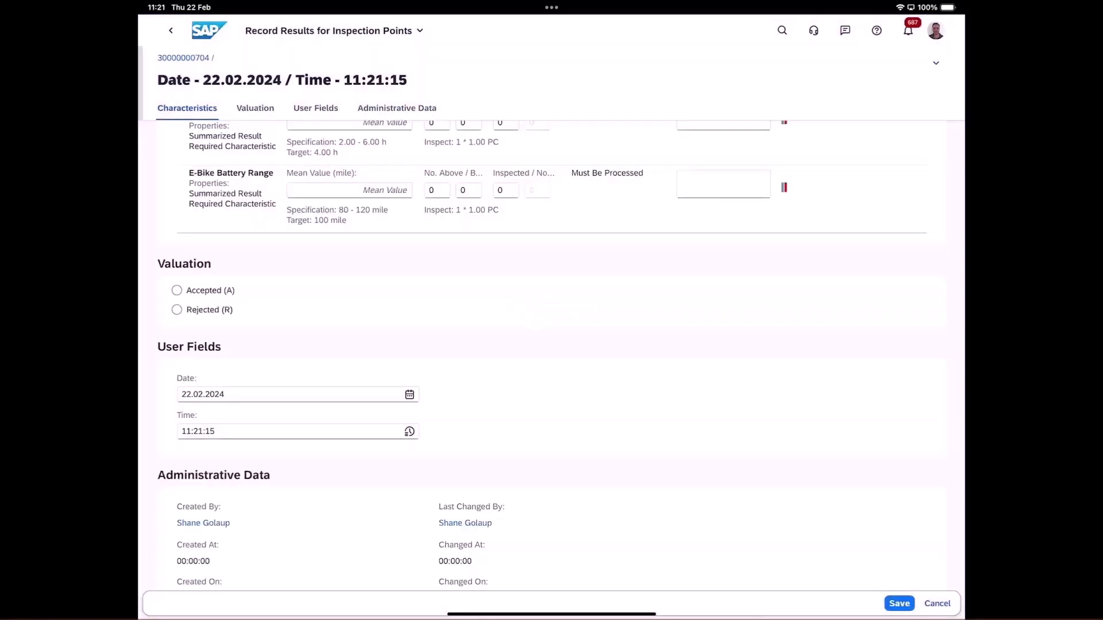
scroll(551, 357, "up", 2)
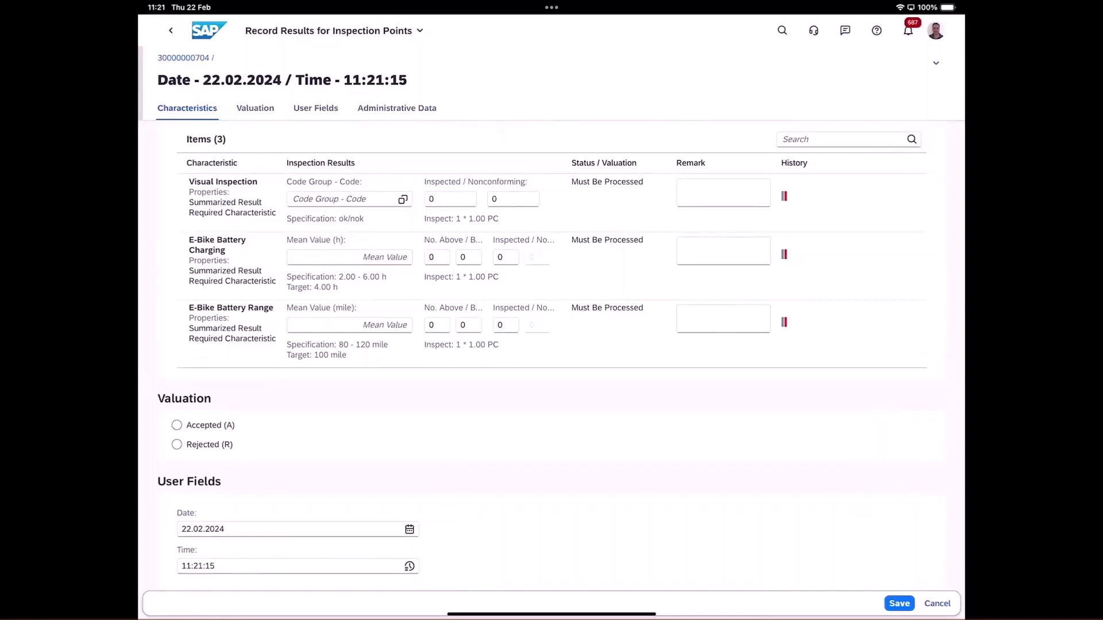
Record the Visual Inspection result as QUAL01 - OK and set the E-Bike Battery Charging mean value to 4 h.
left_click(402, 199)
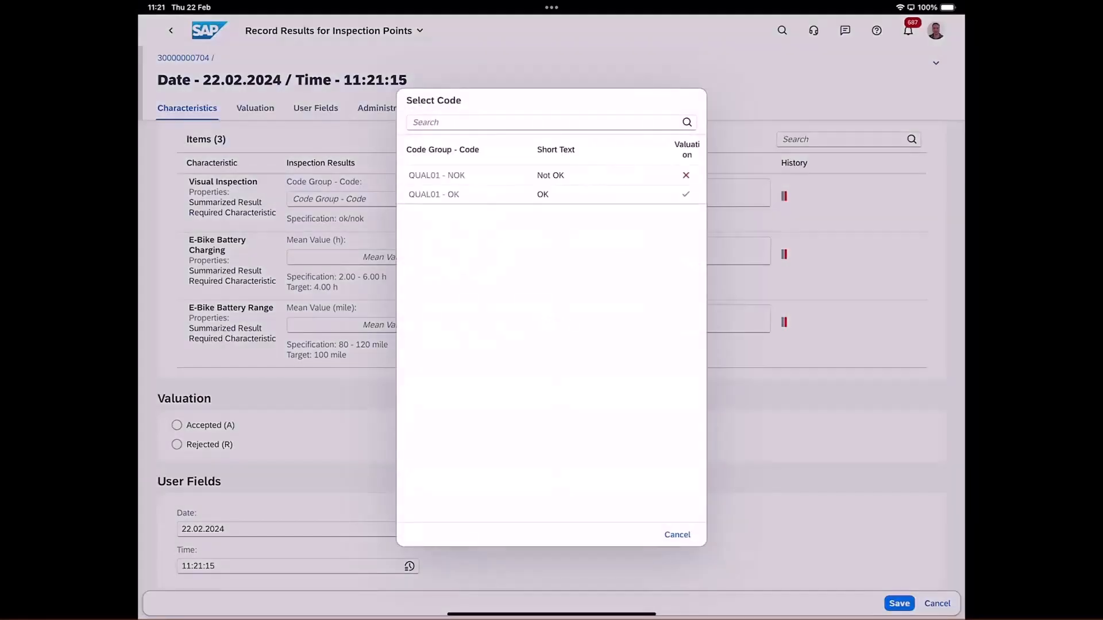
left_click(436, 194)
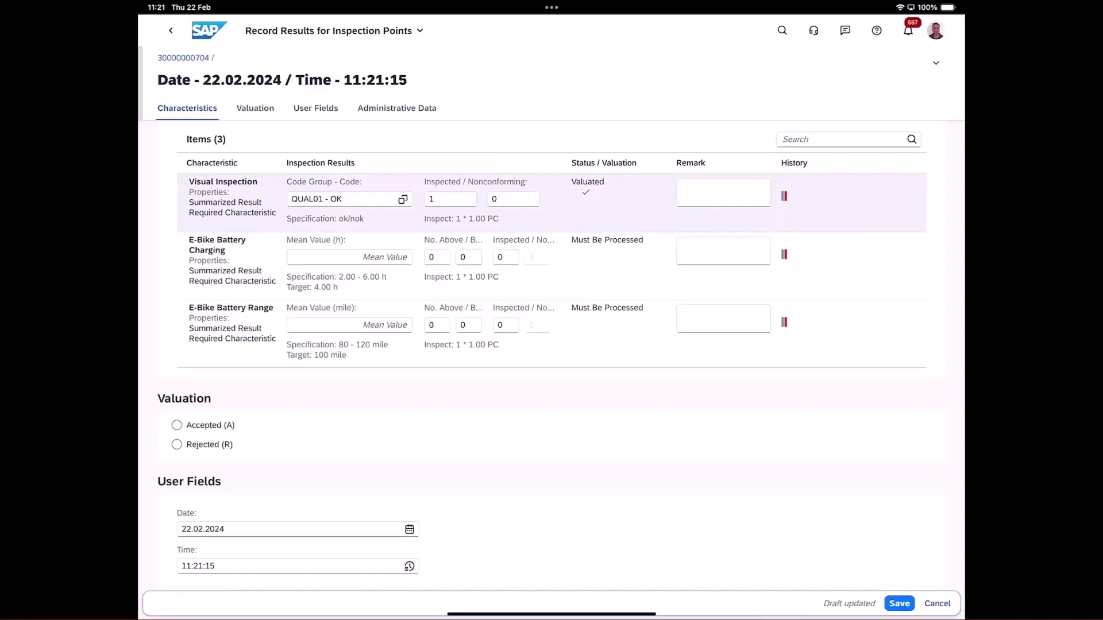
left_click(349, 258)
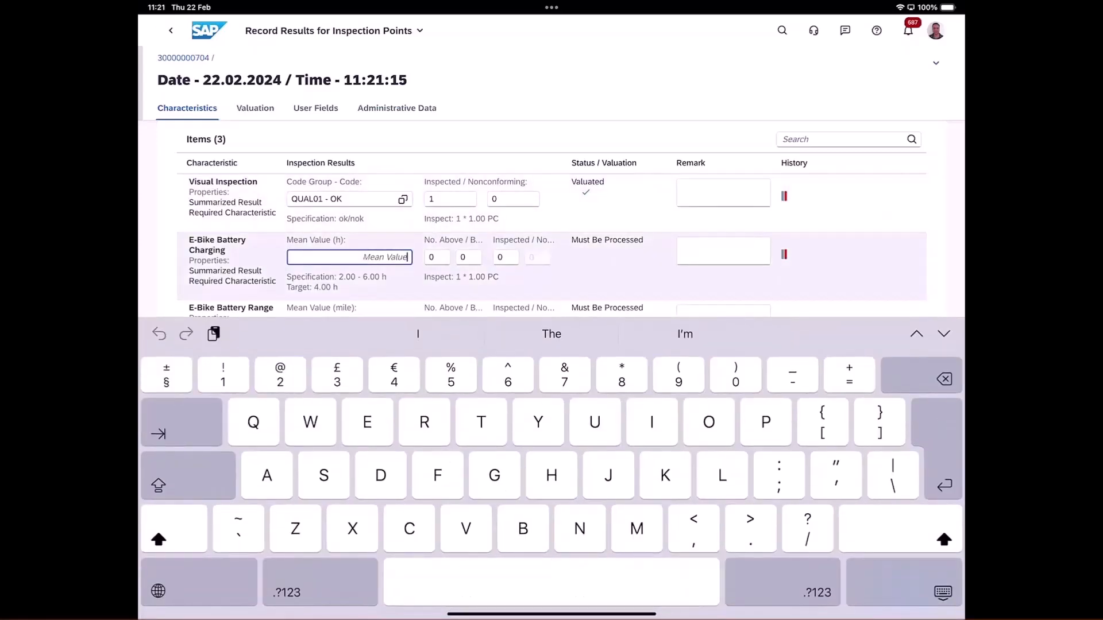
type("4")
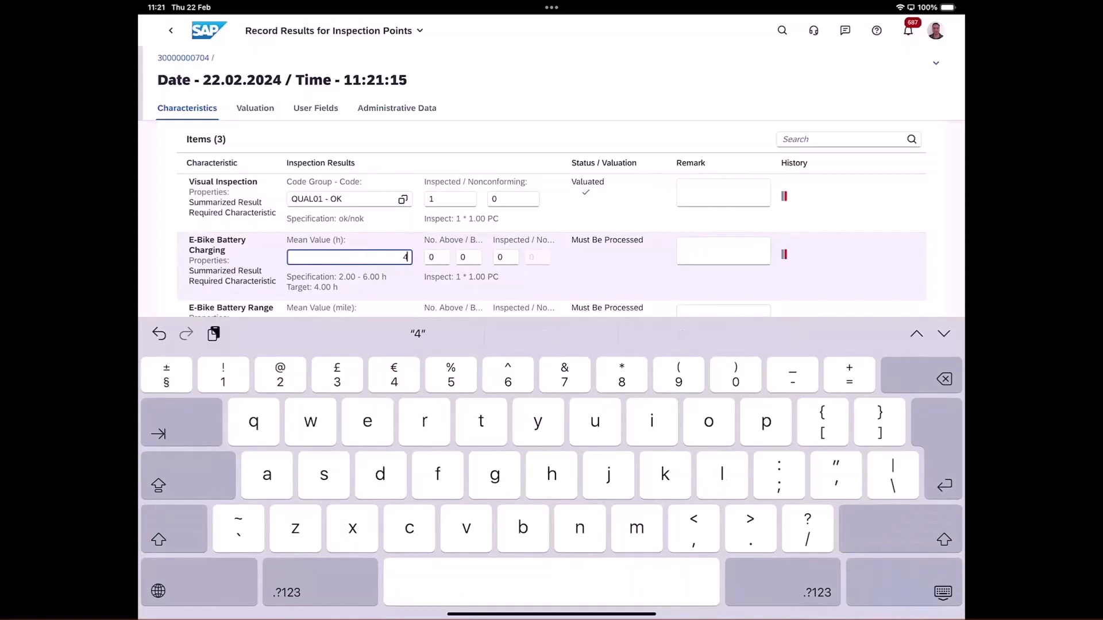
left_click(943, 592)
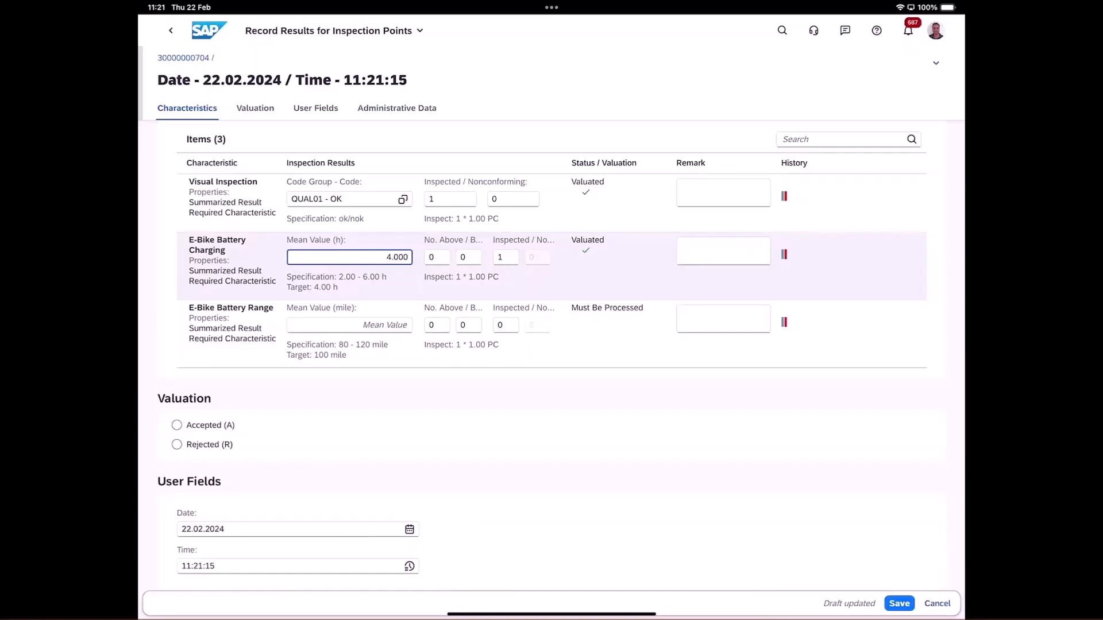
Set the E-Bike Battery Range mean value to 120 miles and save the inspection results with the Accepted (A) valuation.
left_click(349, 325)
type("120")
key("Return")
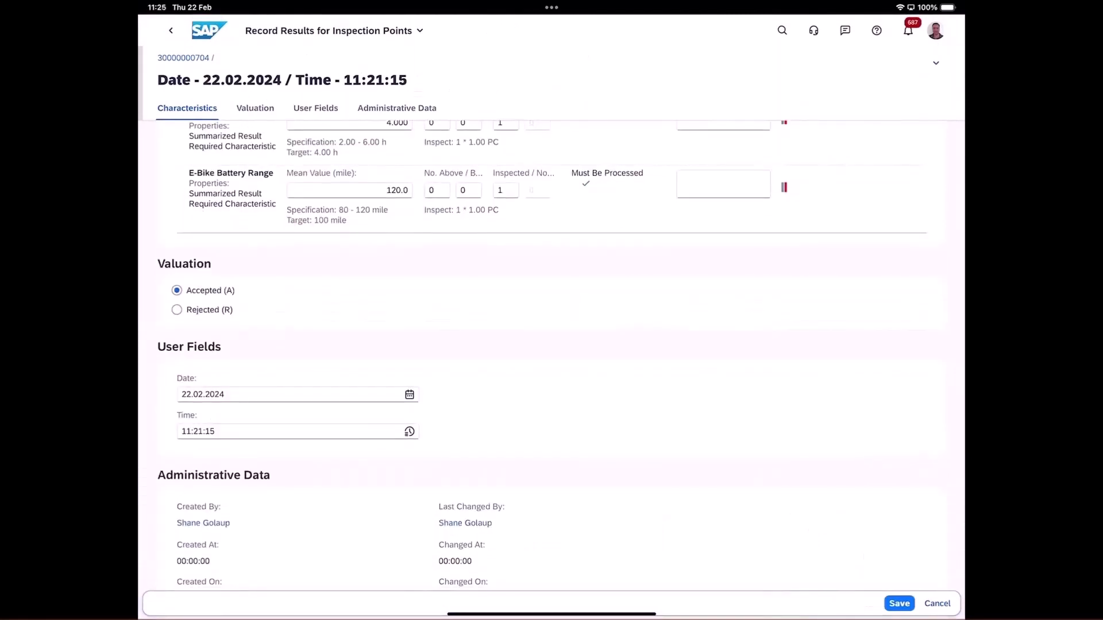
left_click(899, 603)
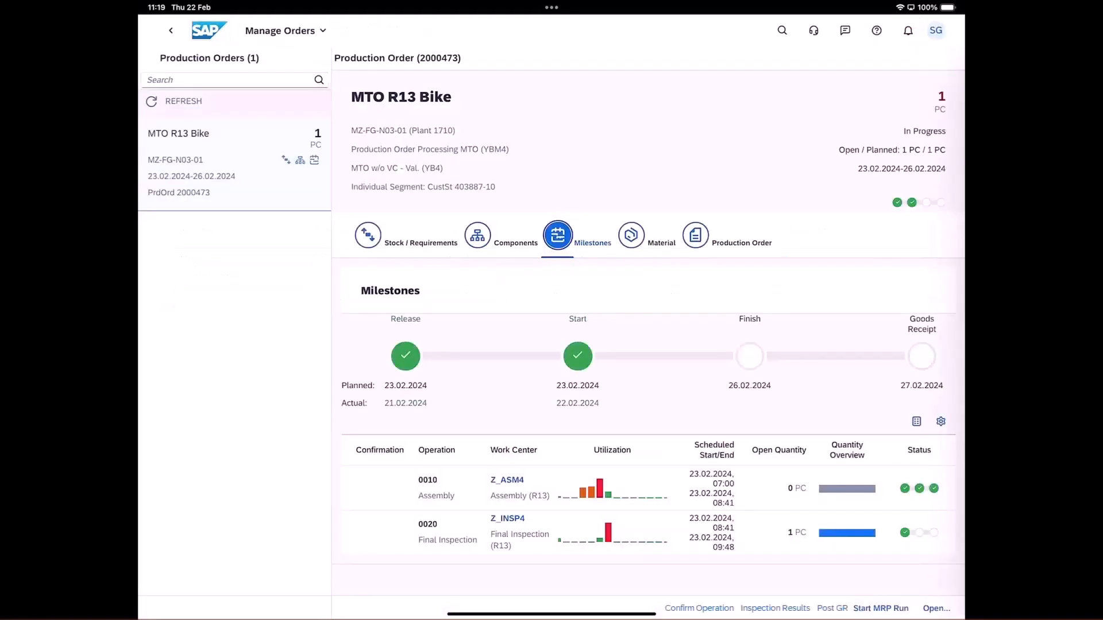
Look up Final Inspection (0020) by the production order number, post its confirmation with a yield of 1 PC, and return to Manage Orders.
left_click(647, 532)
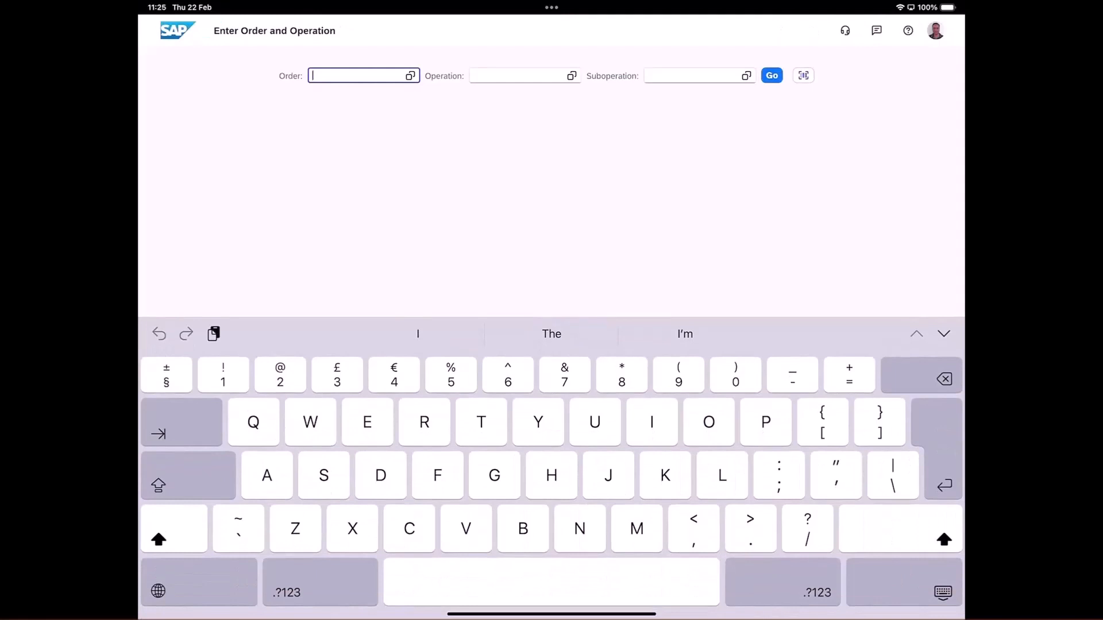
type("2")
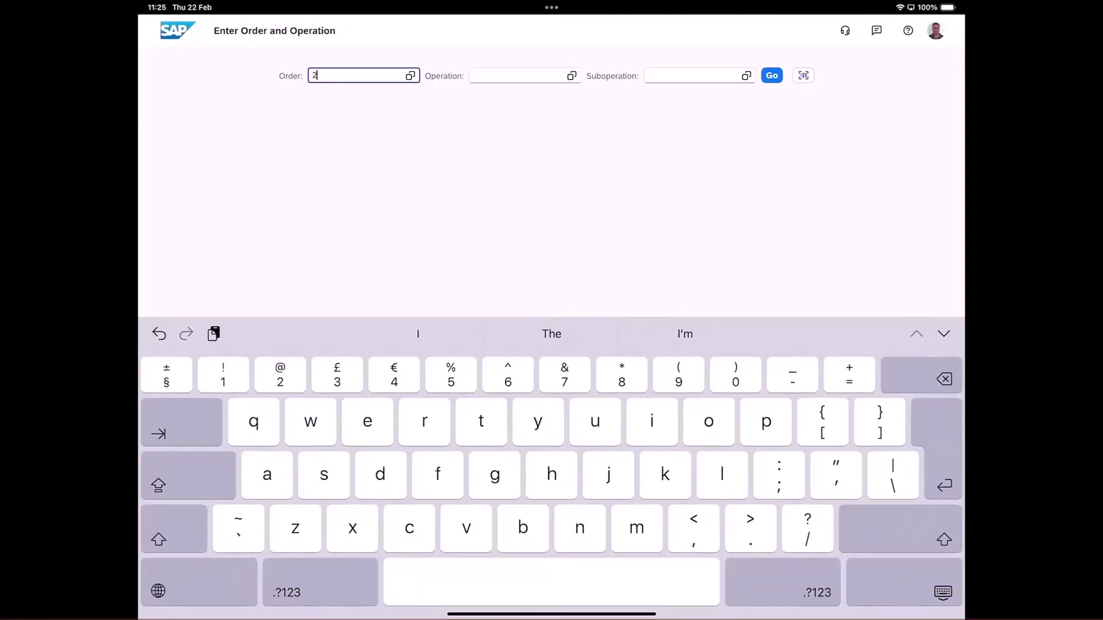
type("000")
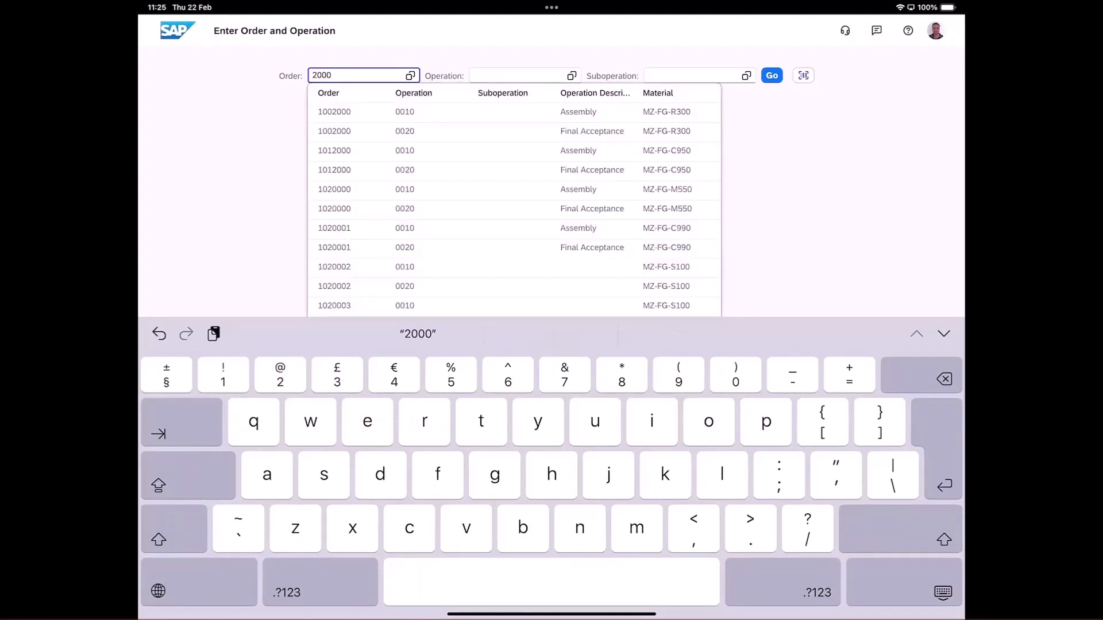
type("473")
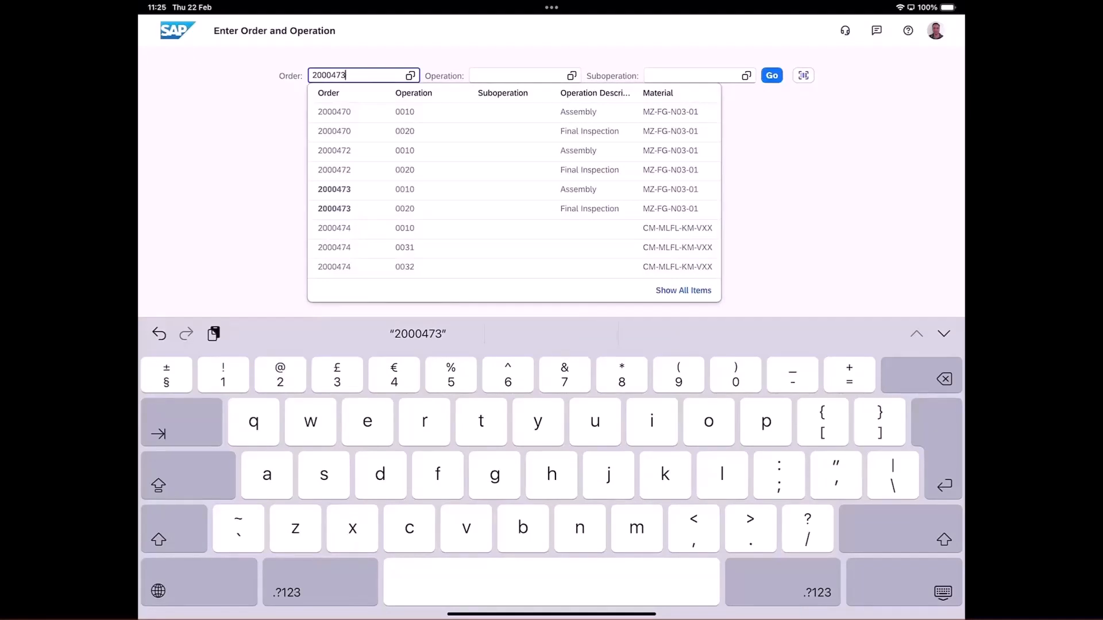
left_click(517, 208)
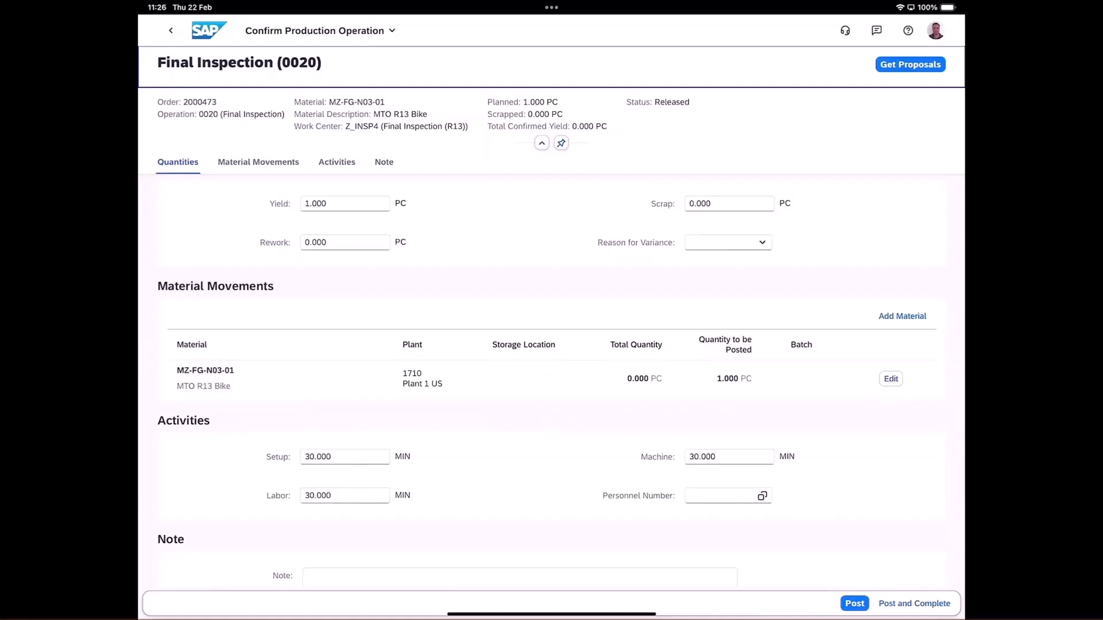
left_click(854, 603)
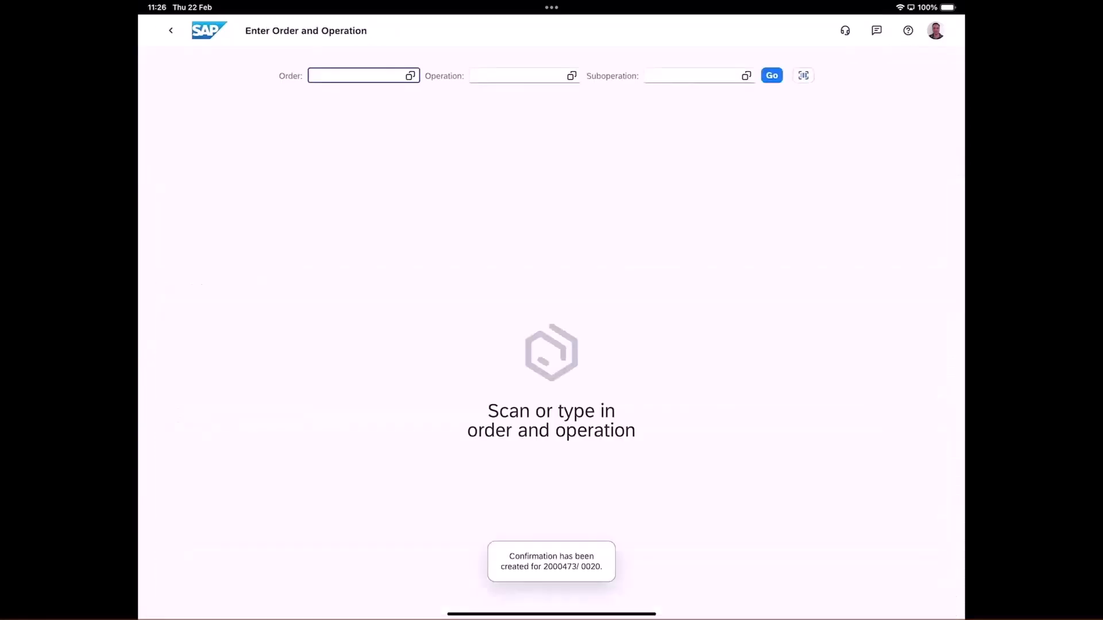
left_click(170, 31)
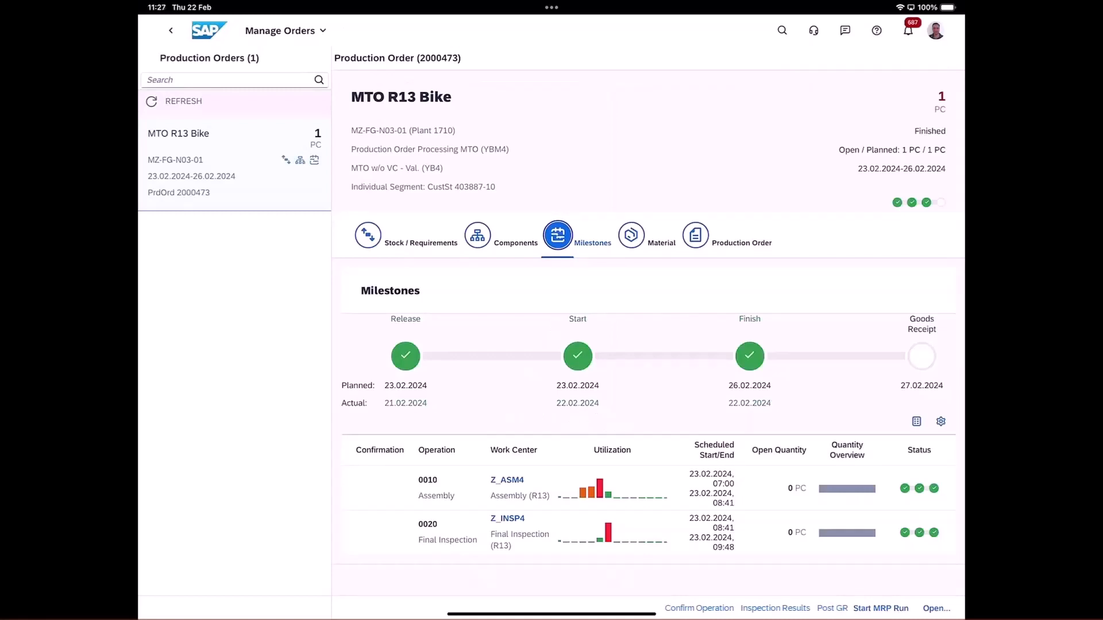
Start a goods receipt for the finished MTO R13 Bike production order and load the order by scanning it, allowing camera access.
left_click(831, 608)
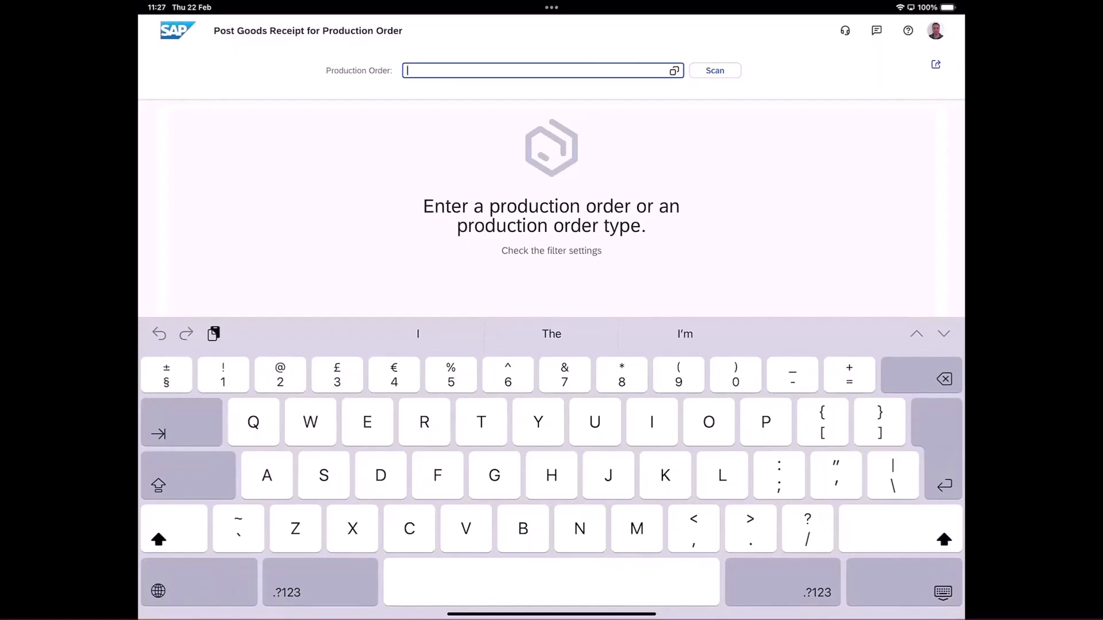
left_click(714, 71)
left_click(714, 70)
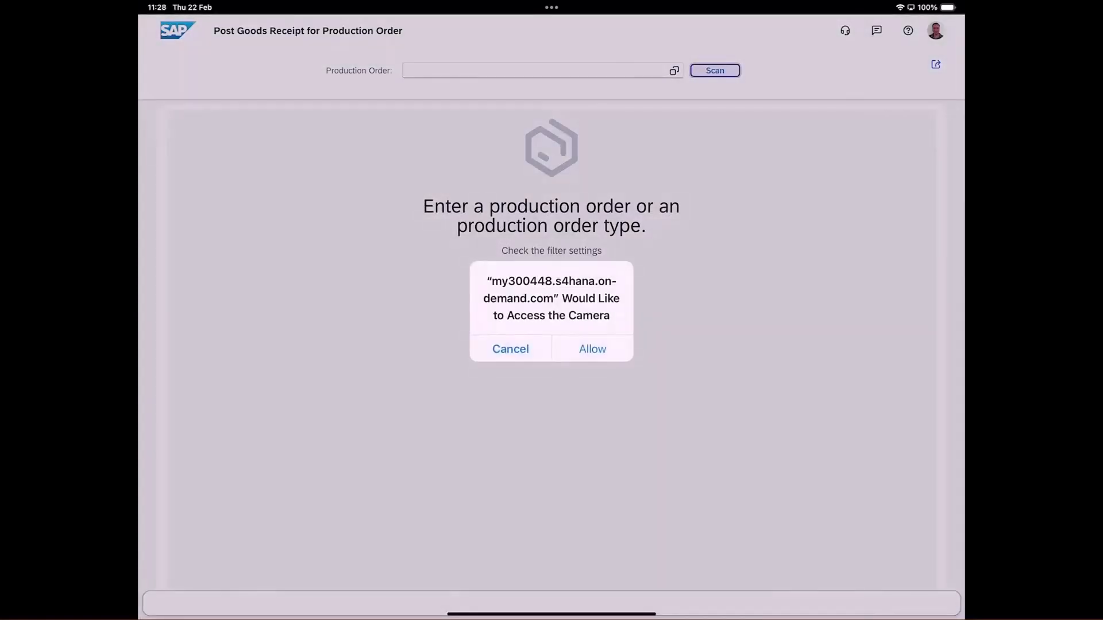
left_click(592, 349)
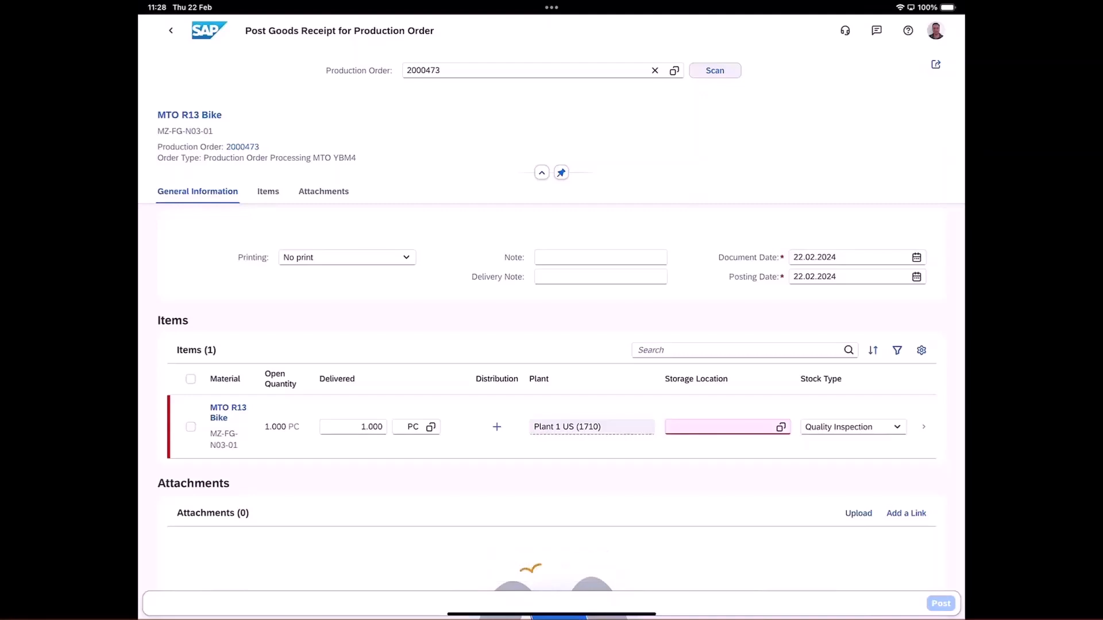
Set the storage location to Std. storage 1 (171A) and printing to Individual slip, and post the goods receipt for the MTO R13 Bike.
left_click(780, 427)
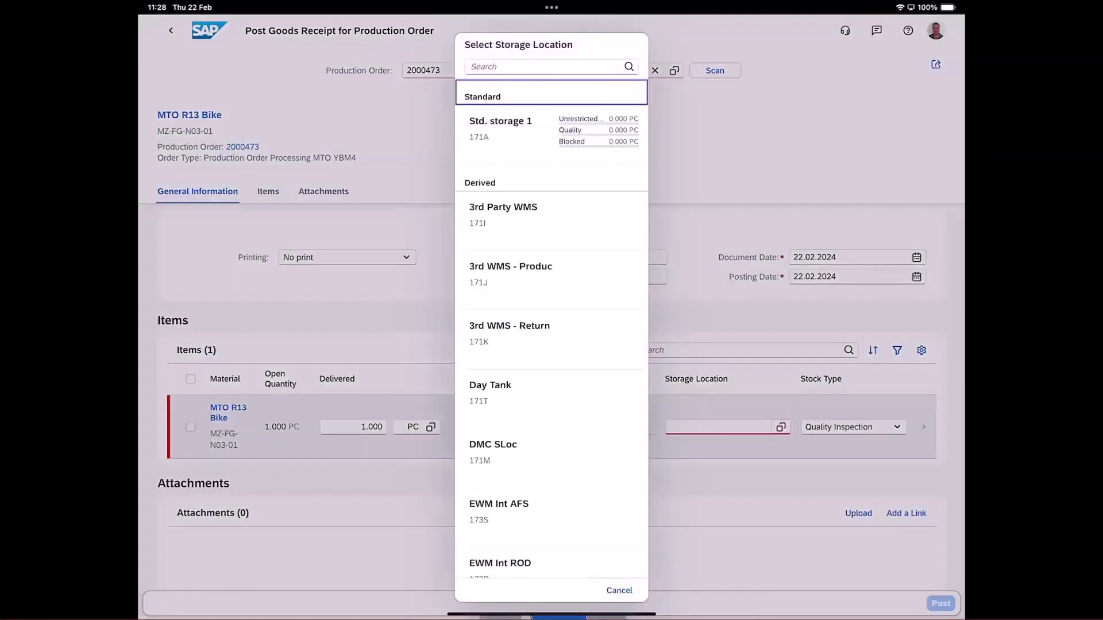
left_click(500, 129)
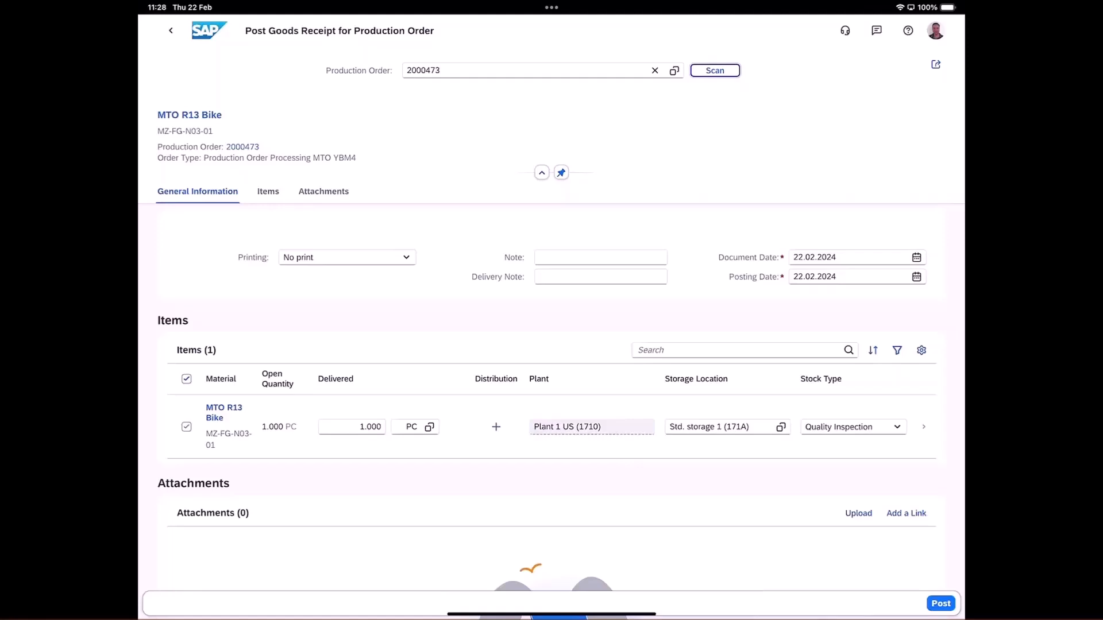
left_click(406, 257)
left_click(314, 296)
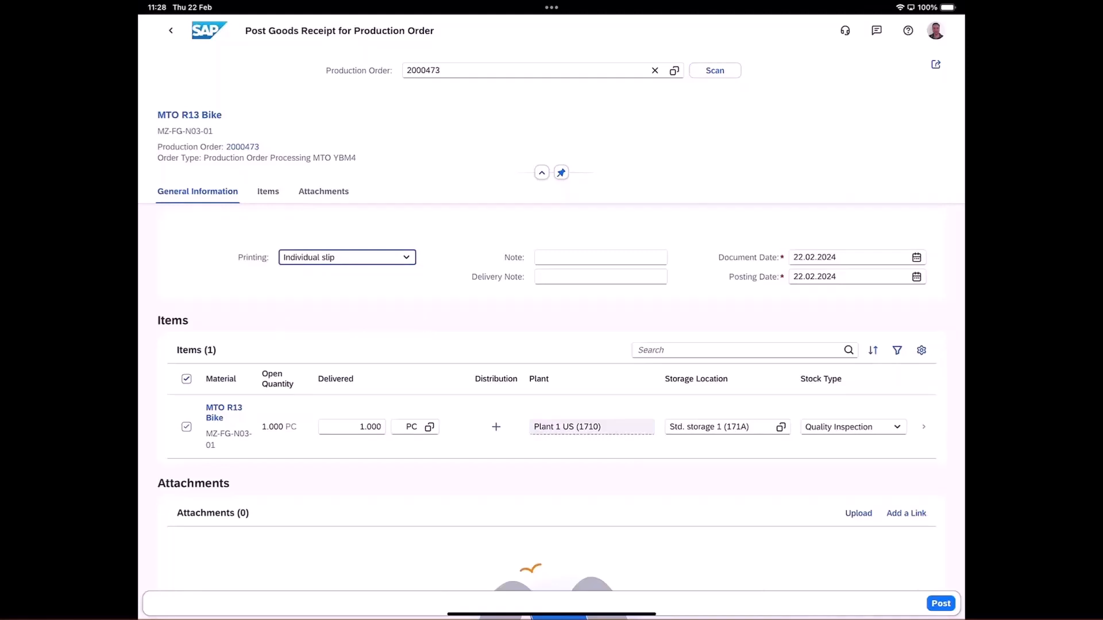
left_click(924, 427)
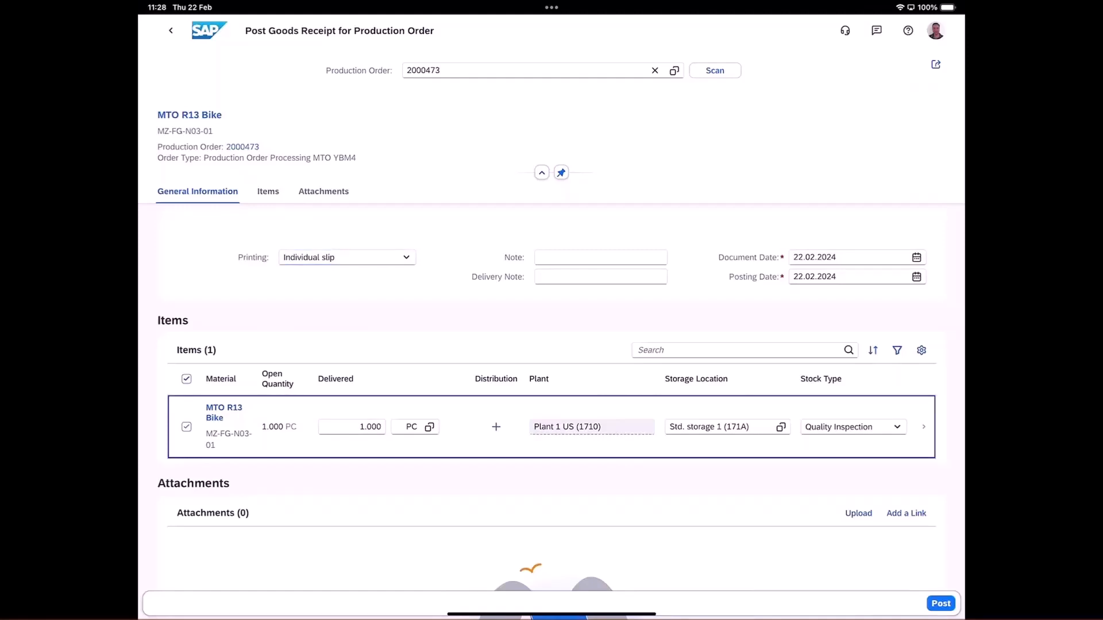
left_click(940, 604)
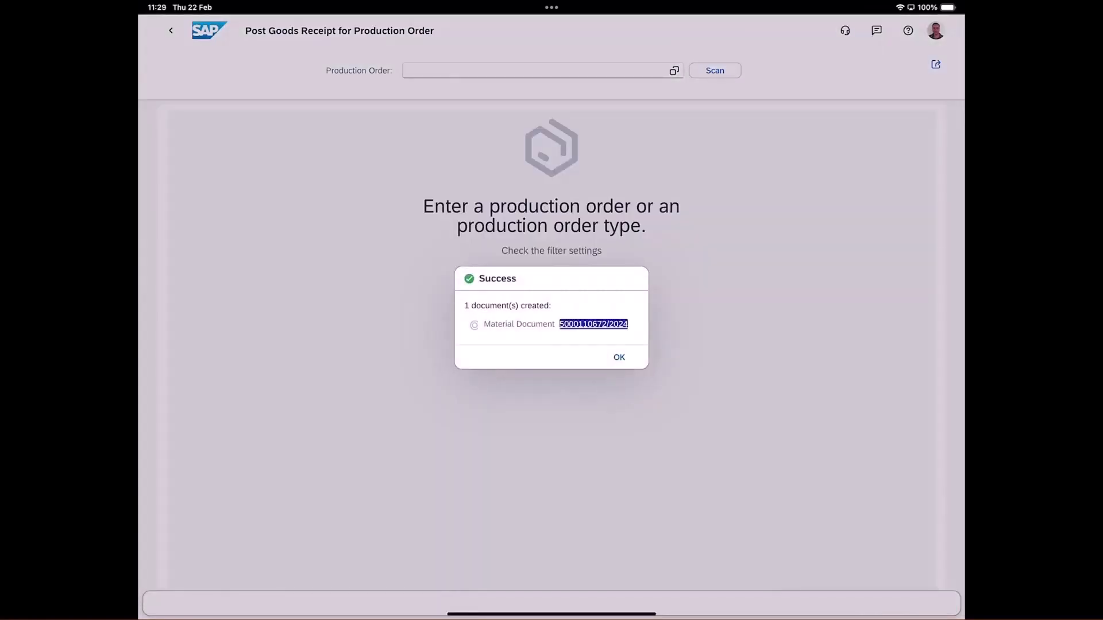
left_click(619, 357)
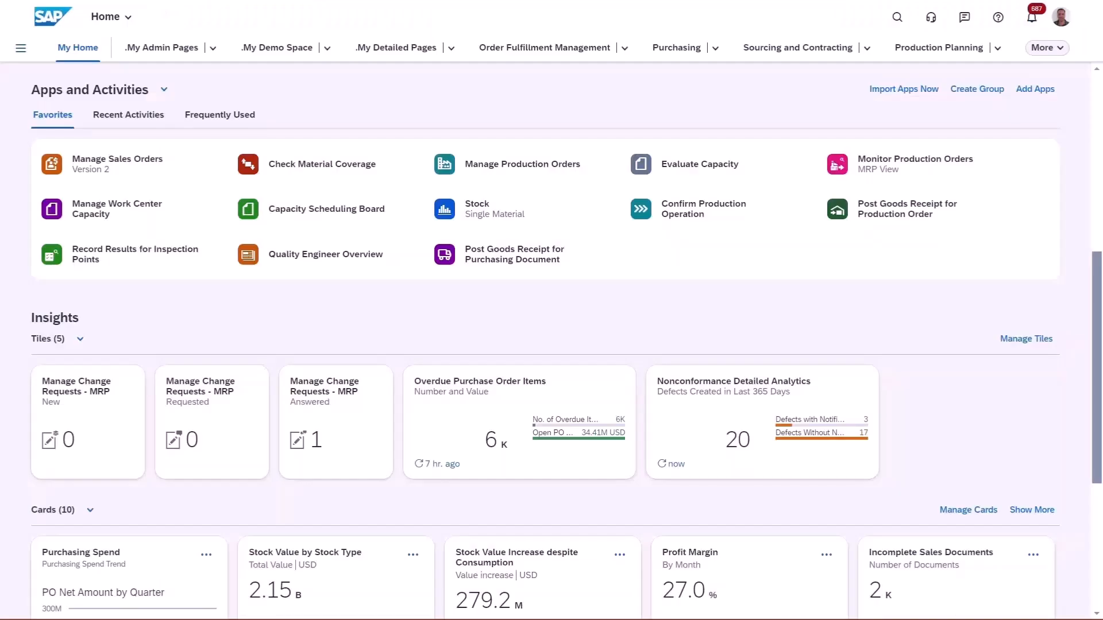
Make the quick usage decision for the MTO R13 Bike in-process inspection lot in Quality Engineer Overview and return to the home page.
left_click(299, 260)
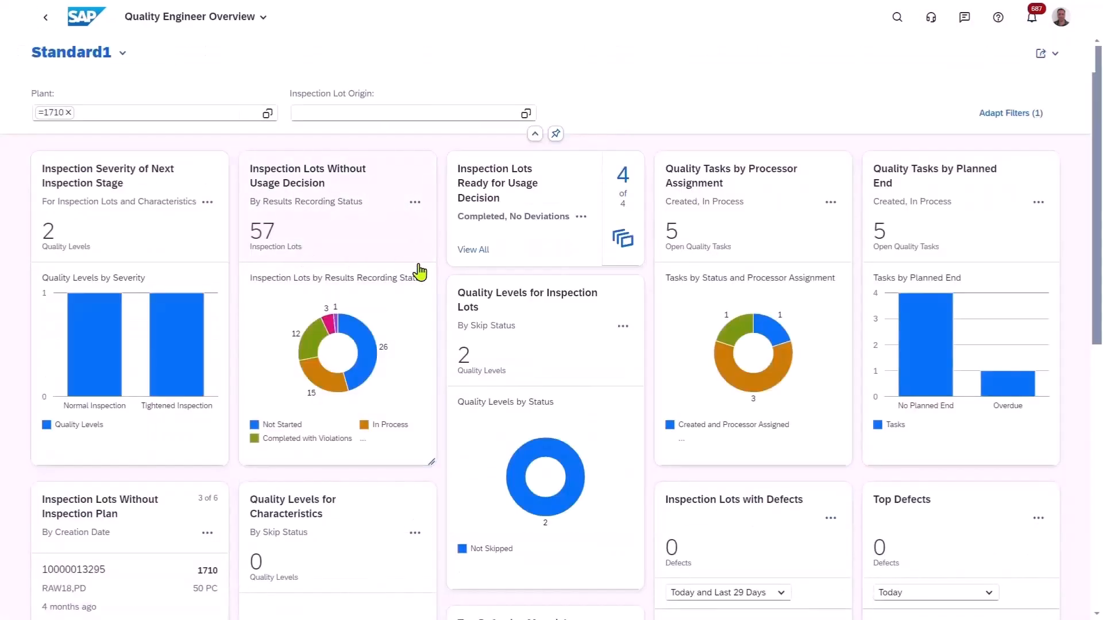
left_click(625, 241)
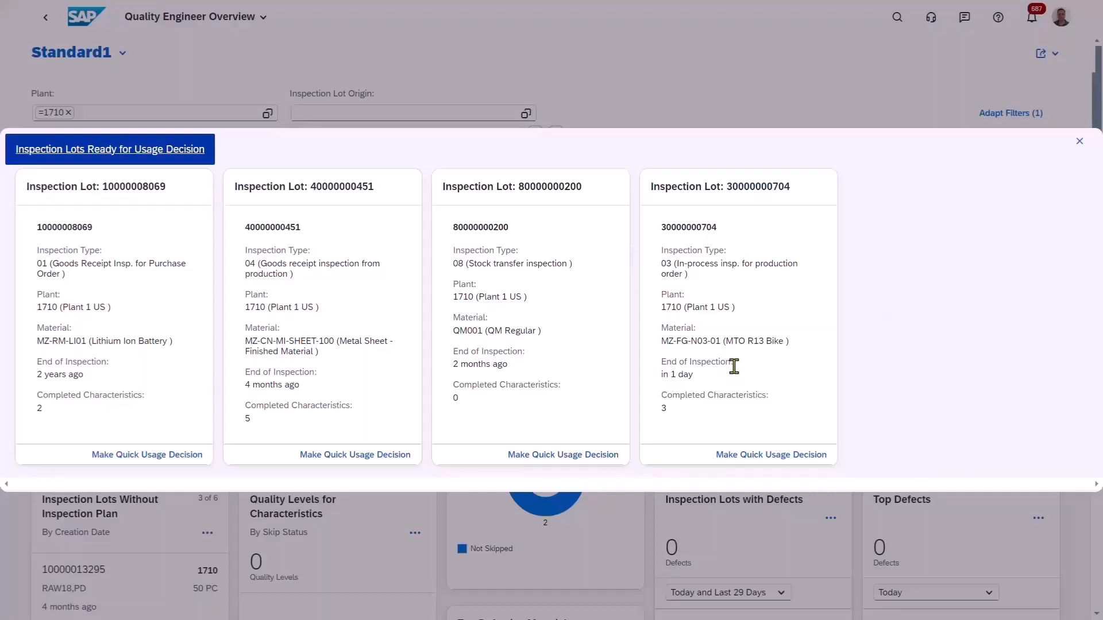
left_click(787, 461)
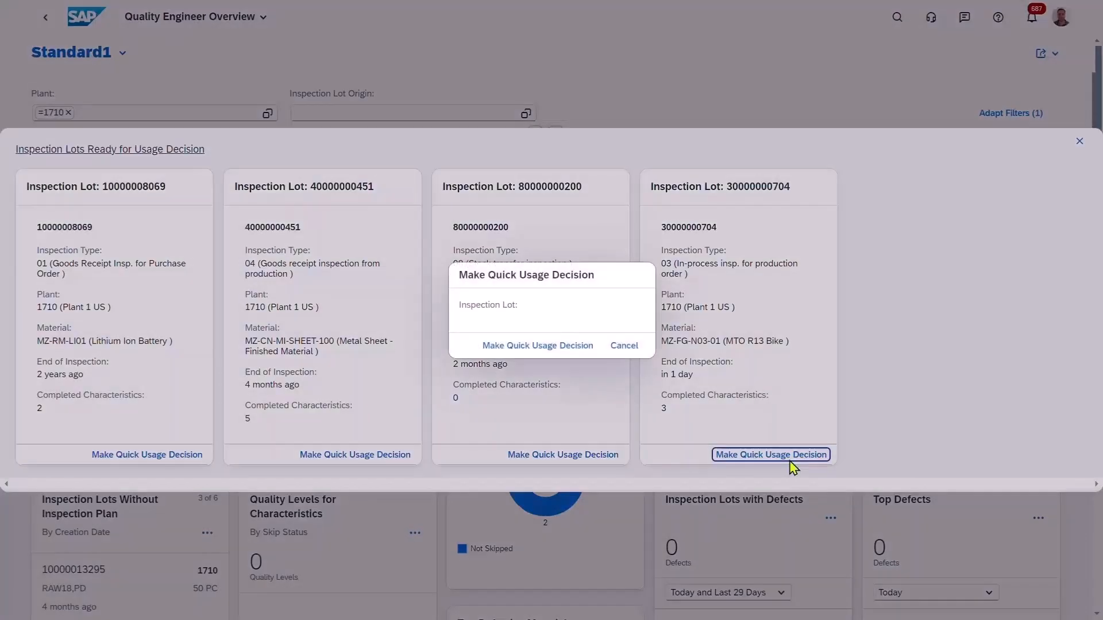
left_click(548, 347)
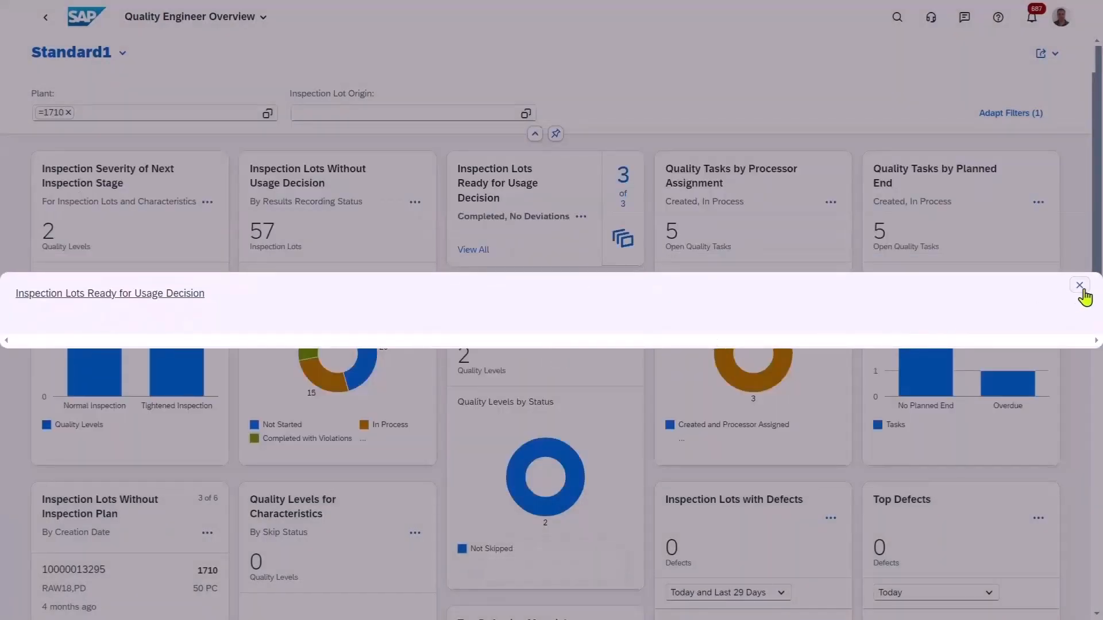
left_click(1079, 287)
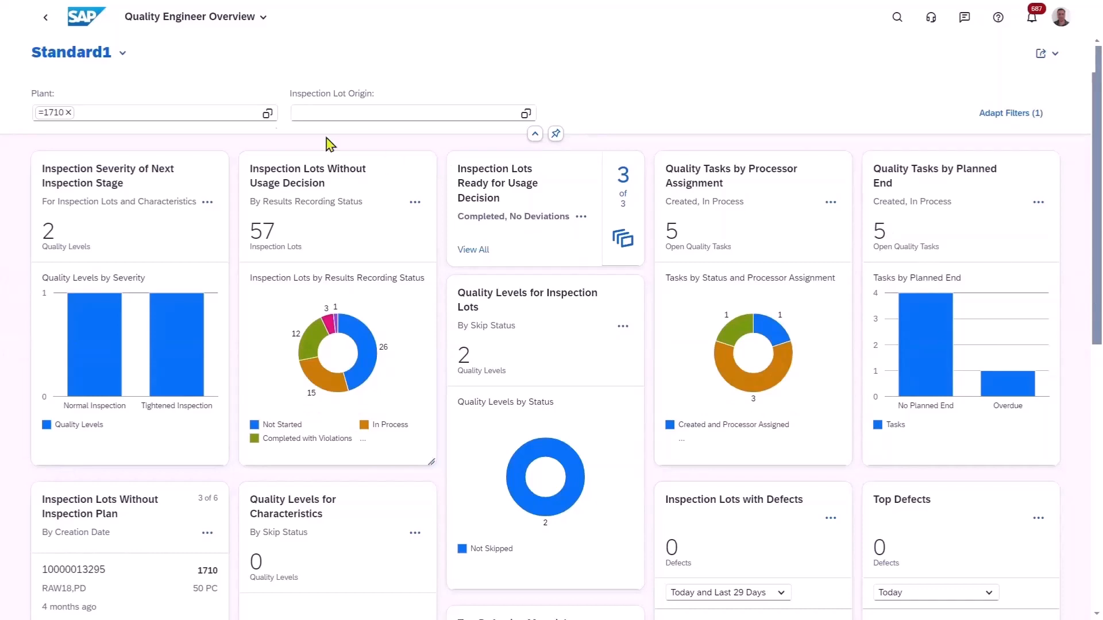
left_click(81, 24)
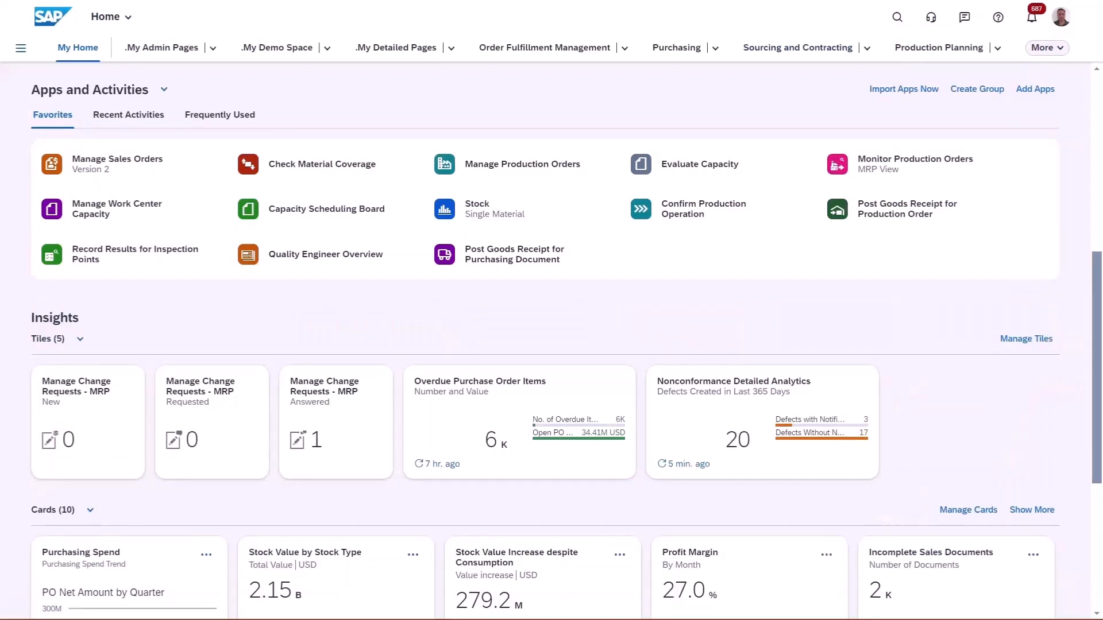
Look up material MZ-FG-N03-01 in Stock - Single Material and examine its Orders on Hand quality inspection stock in Std. storage 1.
left_click(481, 223)
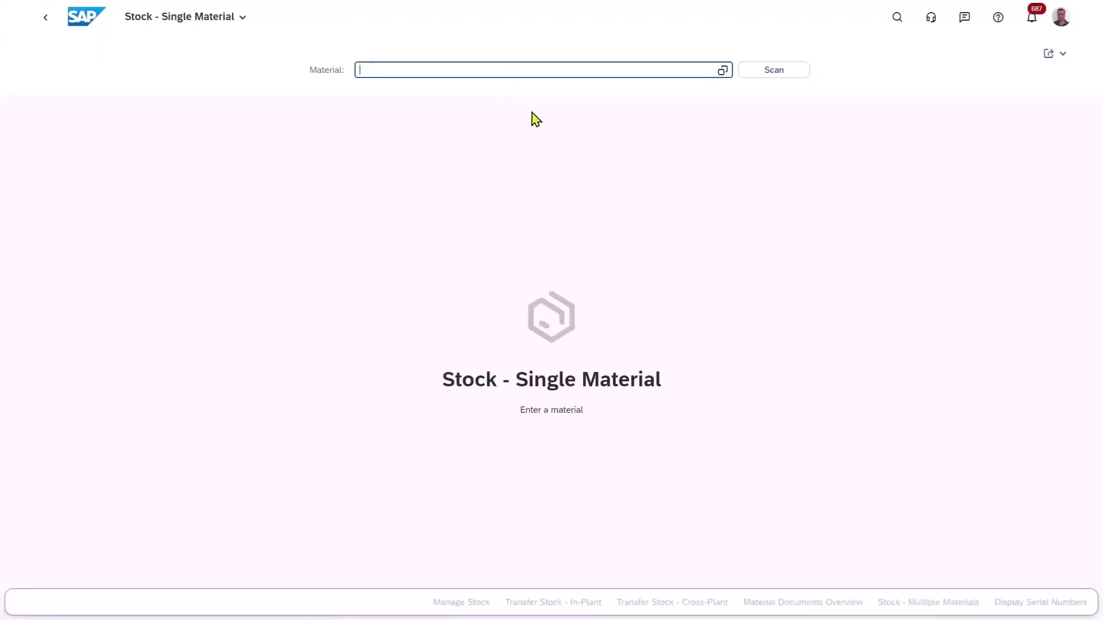
type("MZ-FG-N")
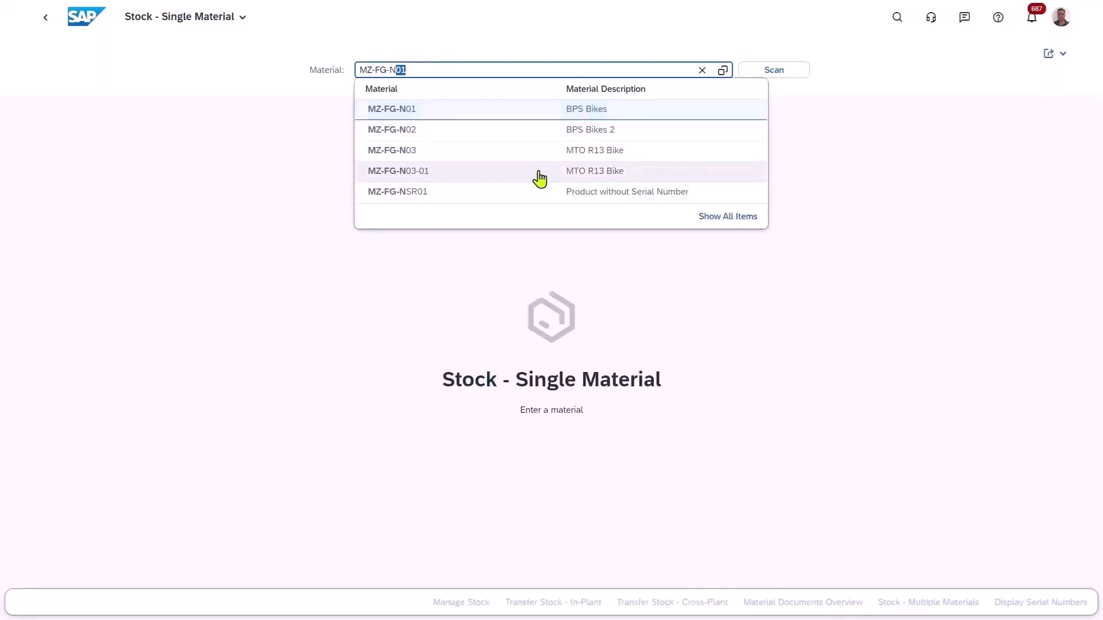
left_click(540, 172)
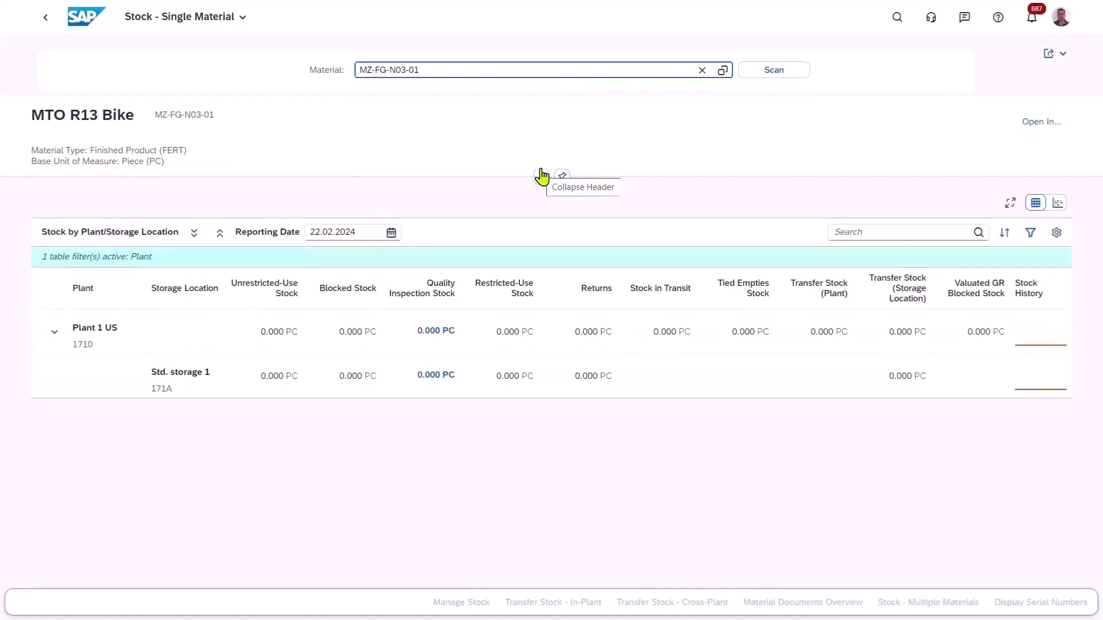
left_click(428, 393)
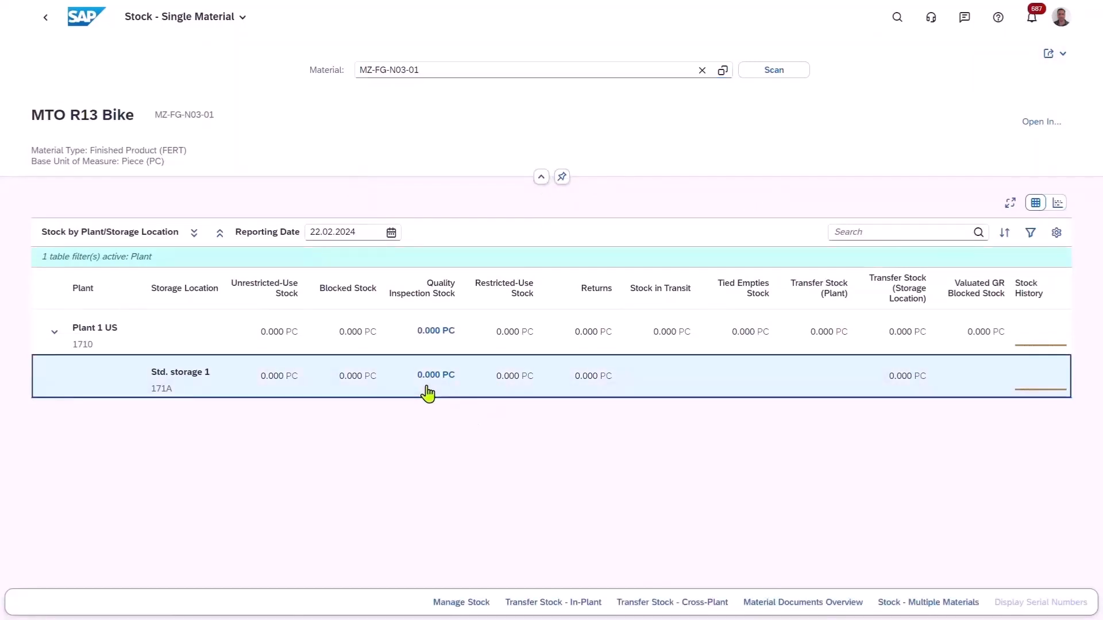
left_click(427, 378)
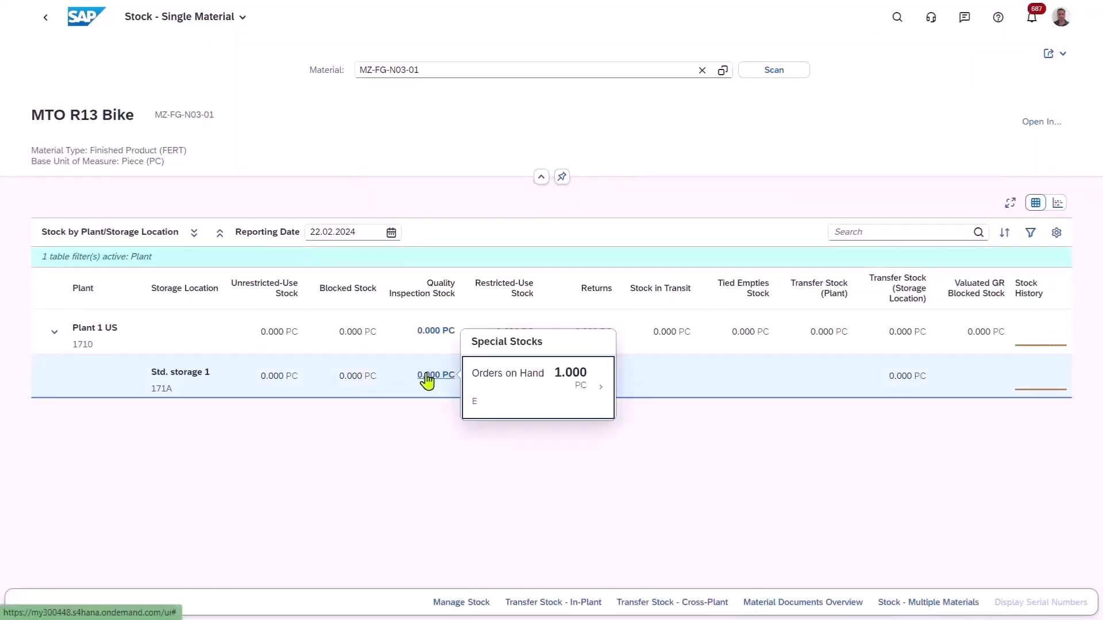
left_click(599, 394)
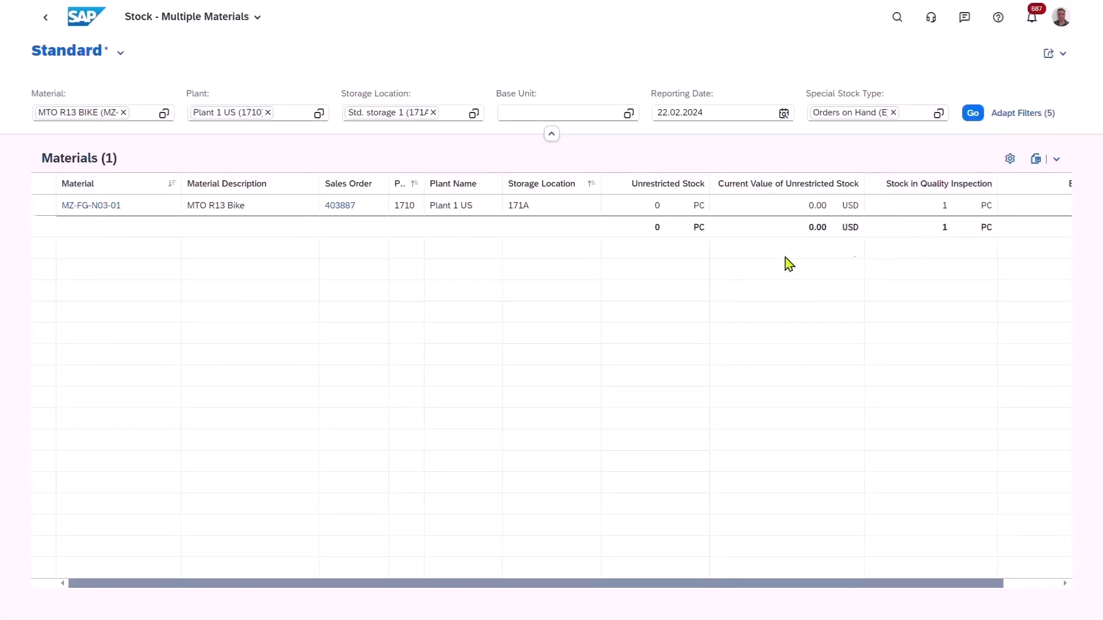
left_click(46, 23)
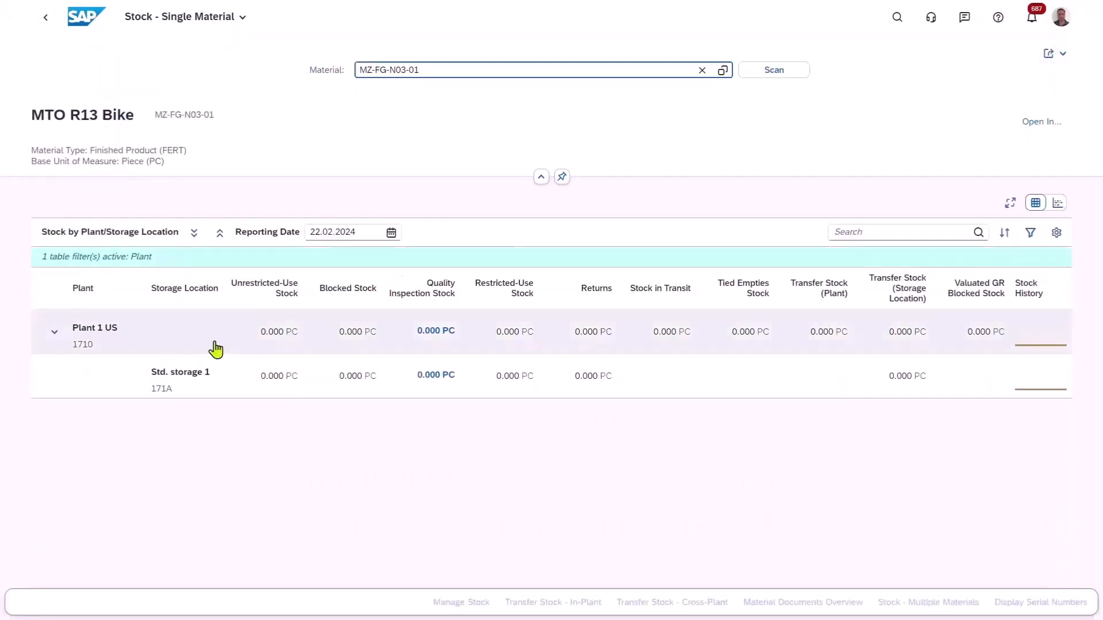
Transfer 1 PC of Orders on Hand stock in Std. storage 1 (171A) from quality inspection to unrestricted use and post it.
left_click(87, 394)
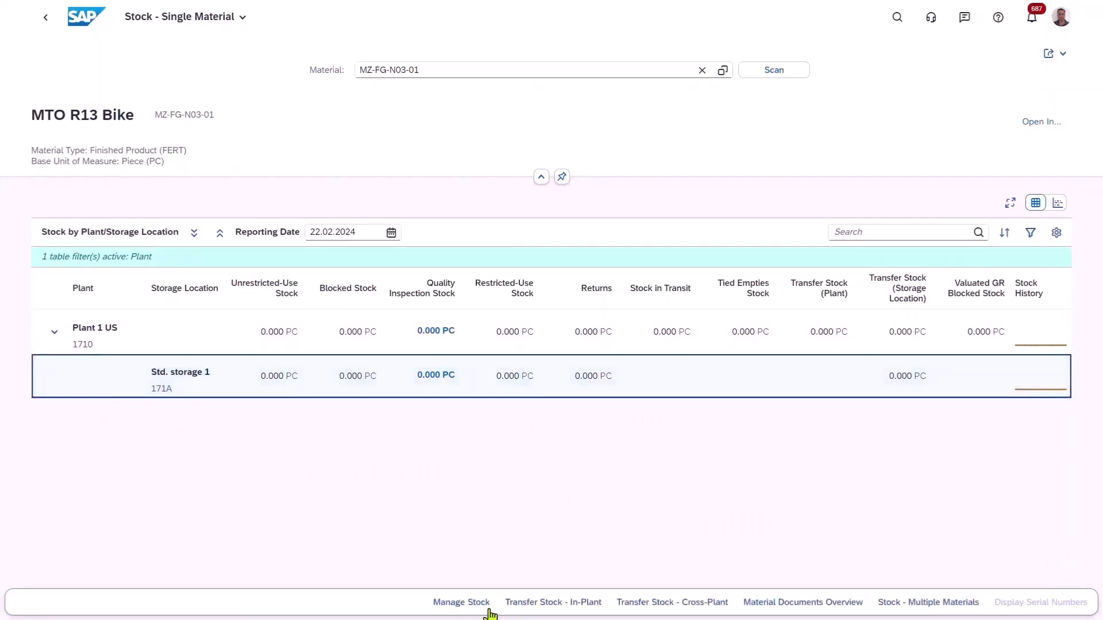
left_click(541, 607)
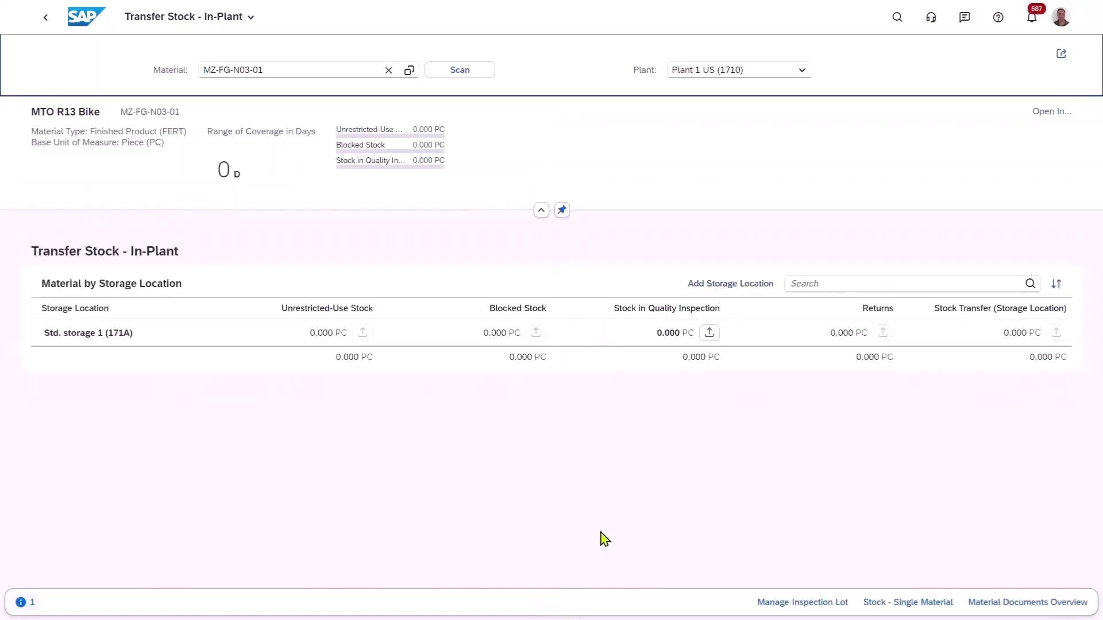
left_click(709, 336)
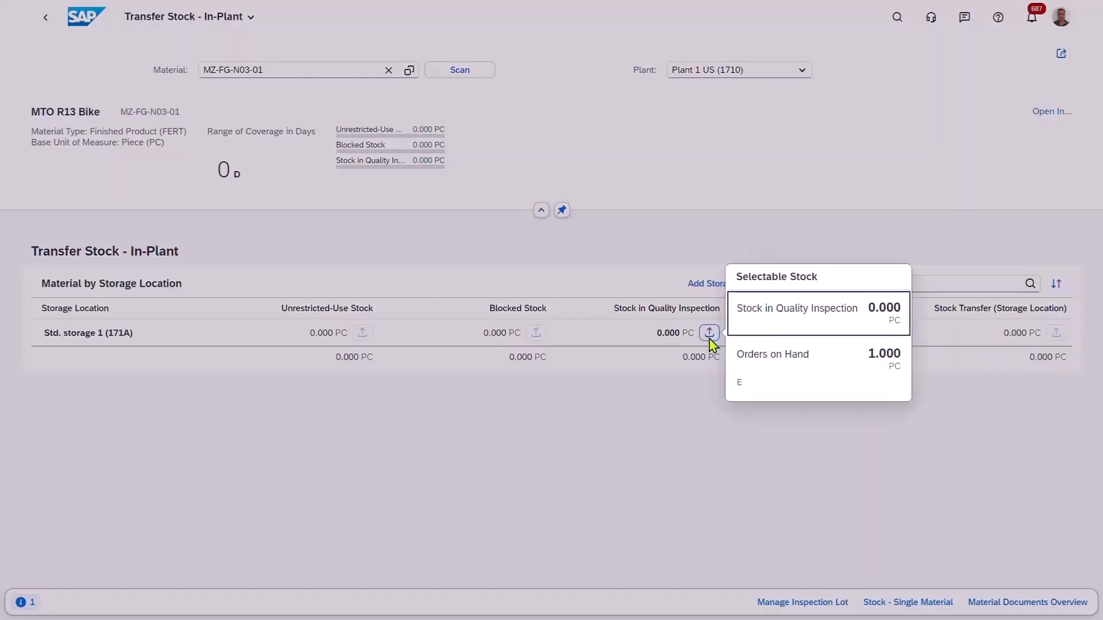
left_click(839, 373)
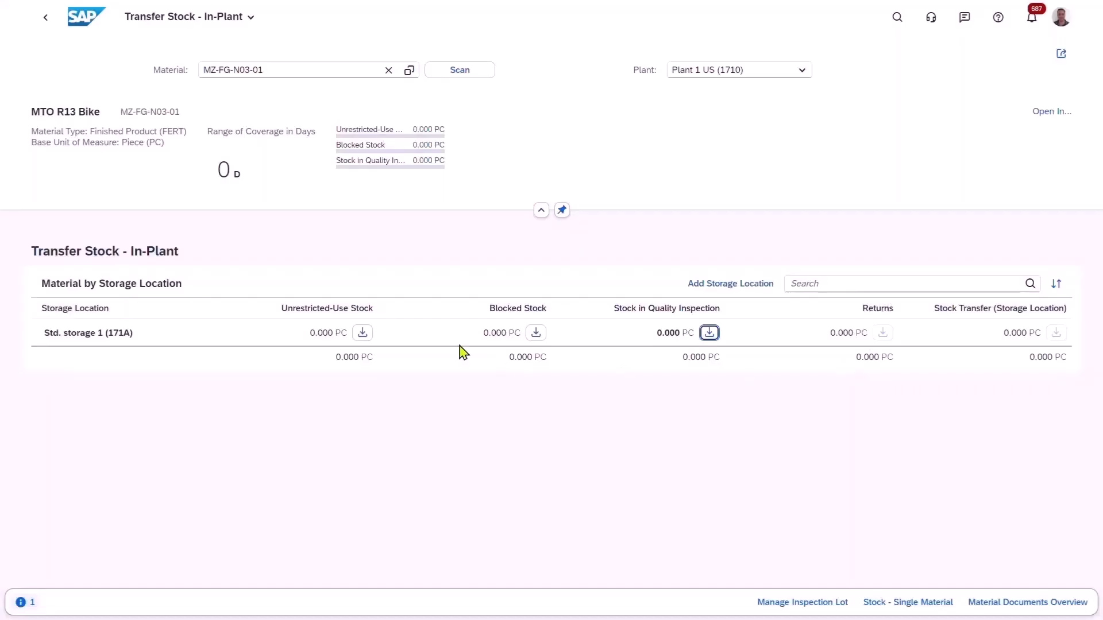
left_click(362, 333)
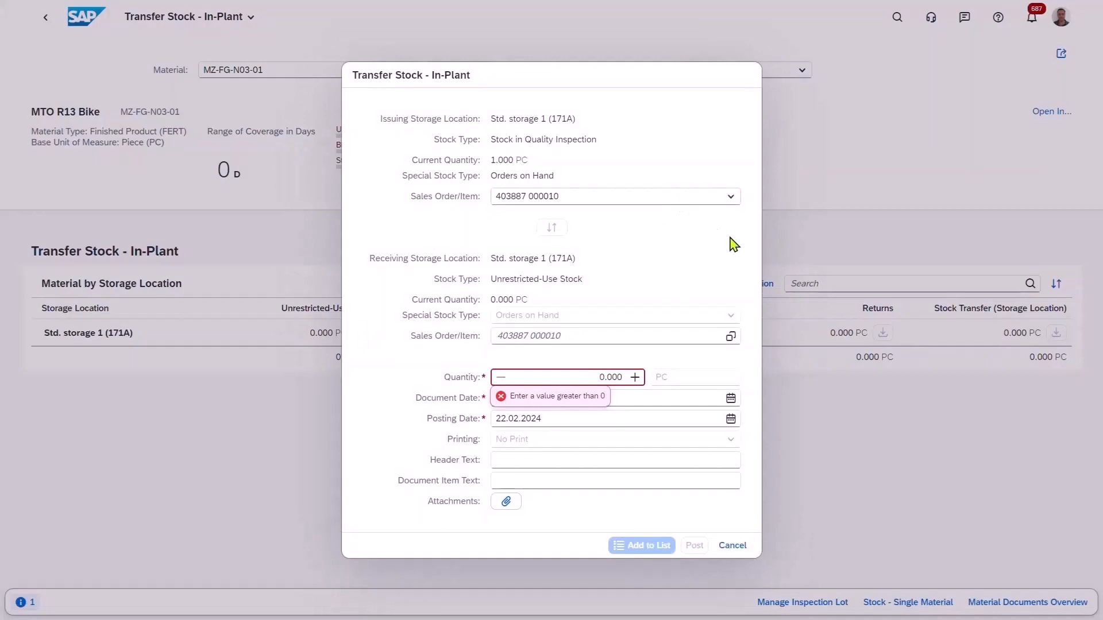
left_click(635, 377)
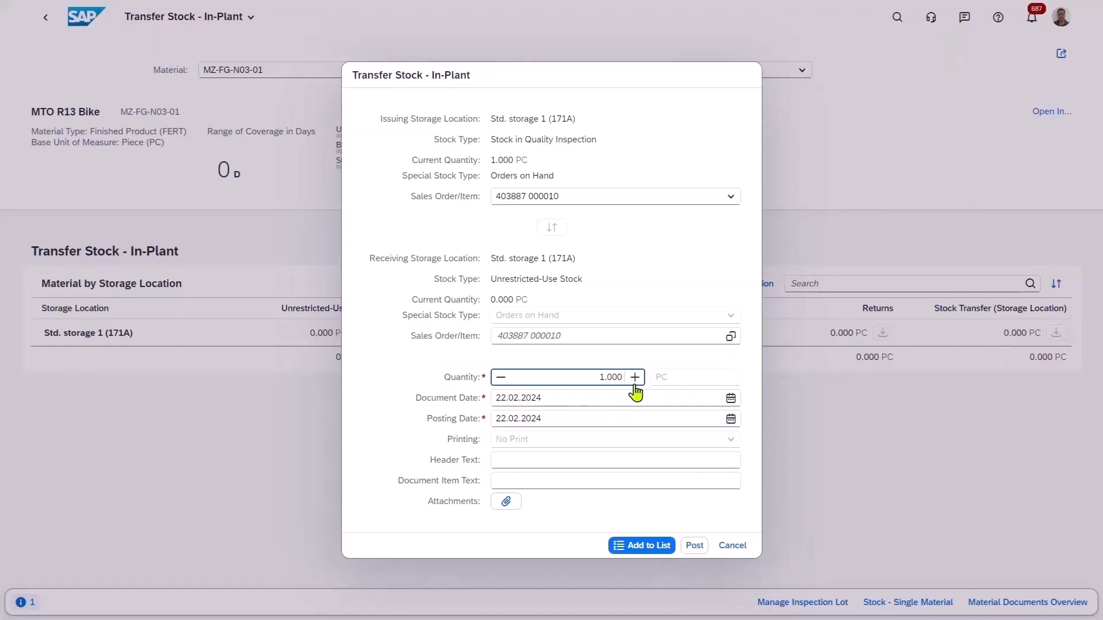
left_click(694, 546)
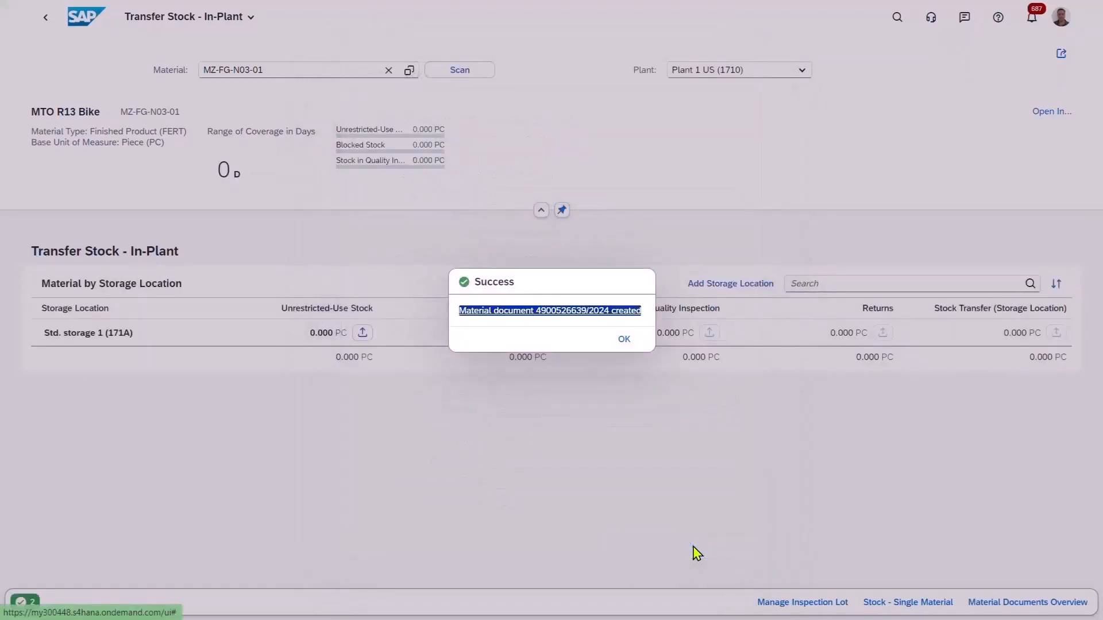
left_click(628, 340)
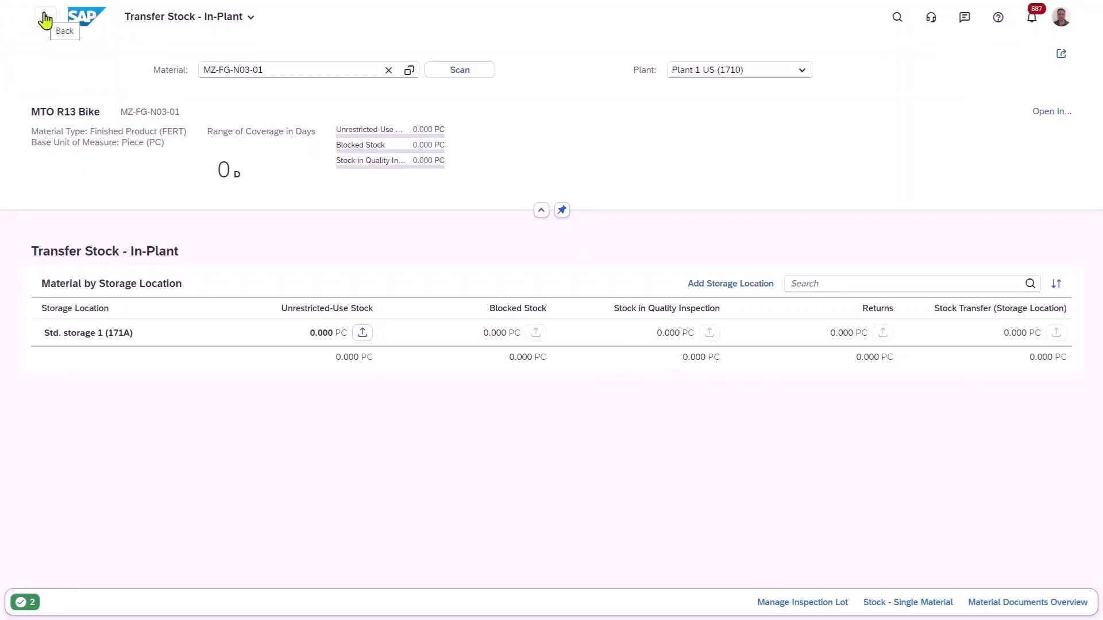
Return to Stock - Single Material and examine the Orders on Hand unrestricted-use stock in Std. storage 1, with the filter header collapsed.
left_click(883, 604)
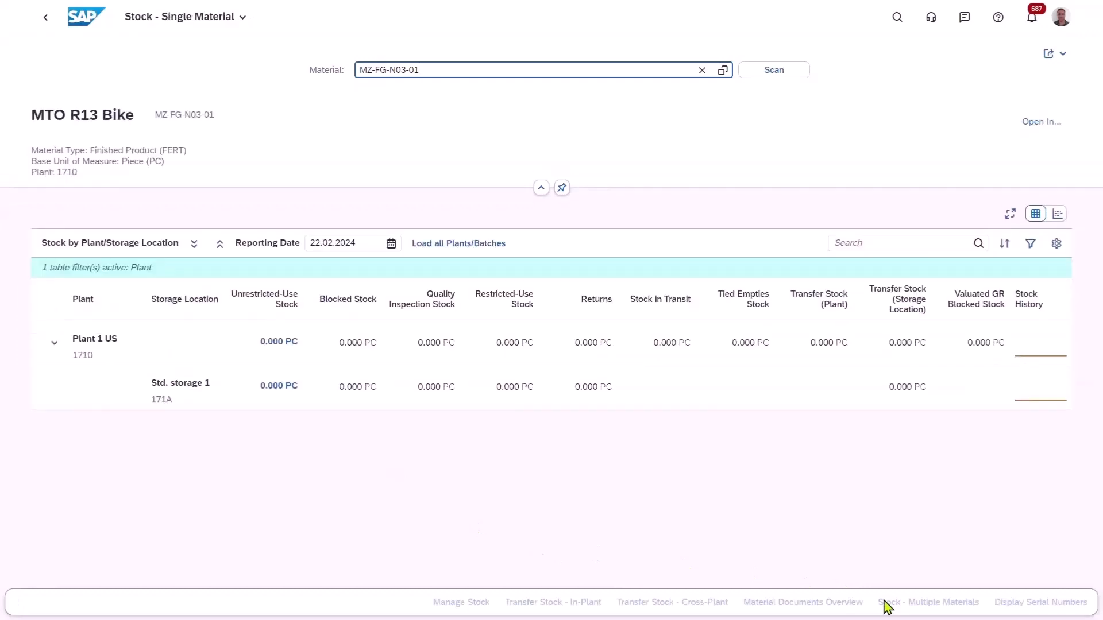
left_click(269, 388)
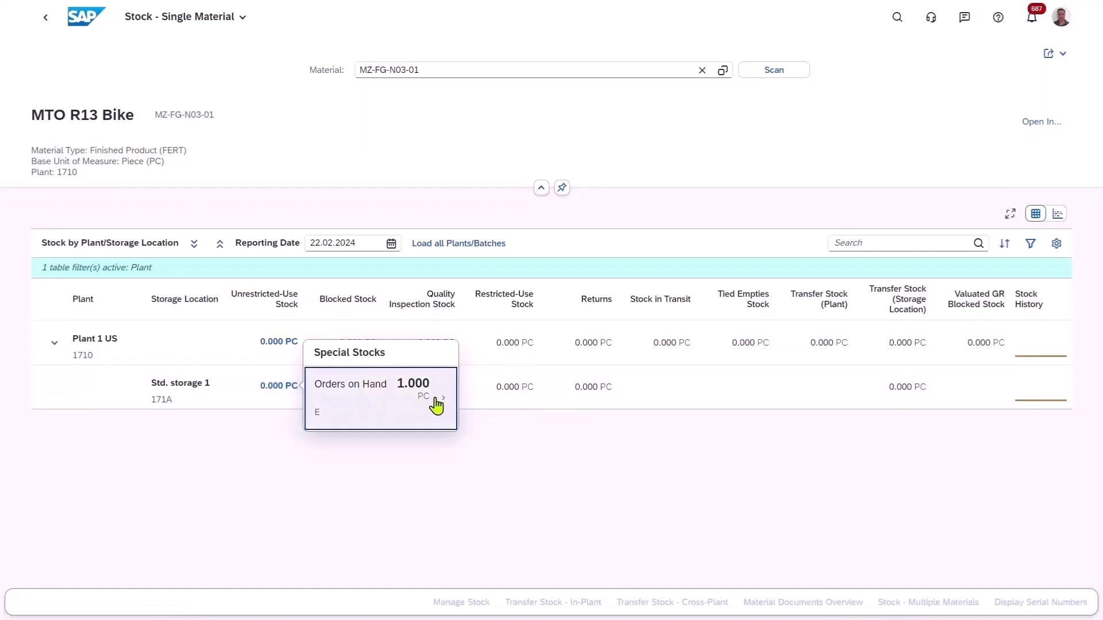
left_click(436, 406)
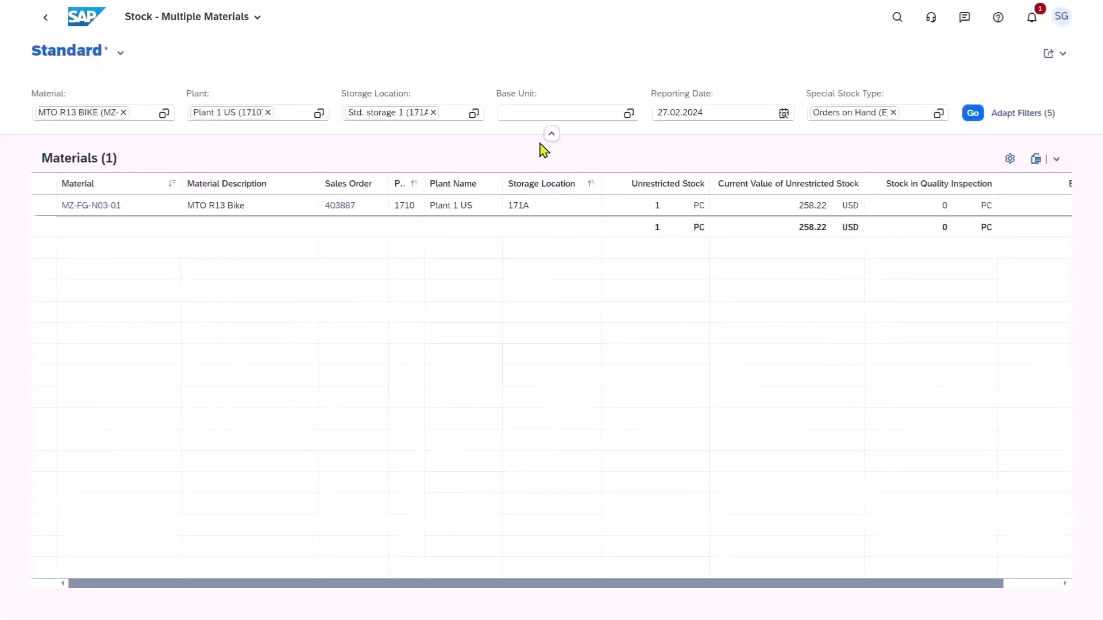
left_click(551, 134)
left_click(648, 184)
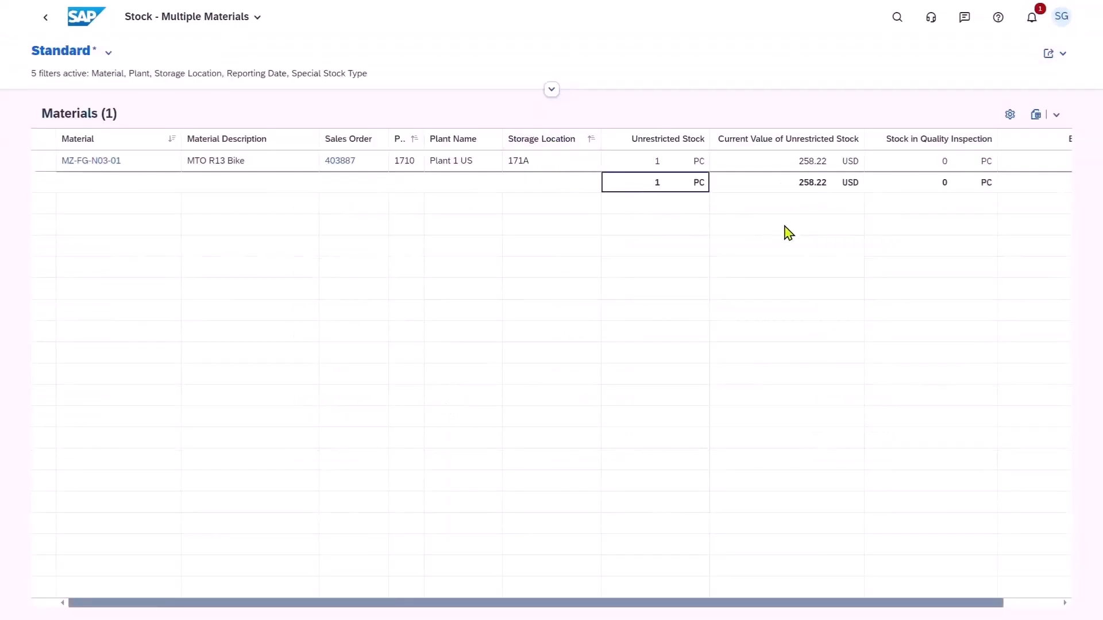
Start sharing the stock list as a Microsoft Teams tab titled "Stock is now available for dispatch for sales order" plus the order number.
left_click(1060, 56)
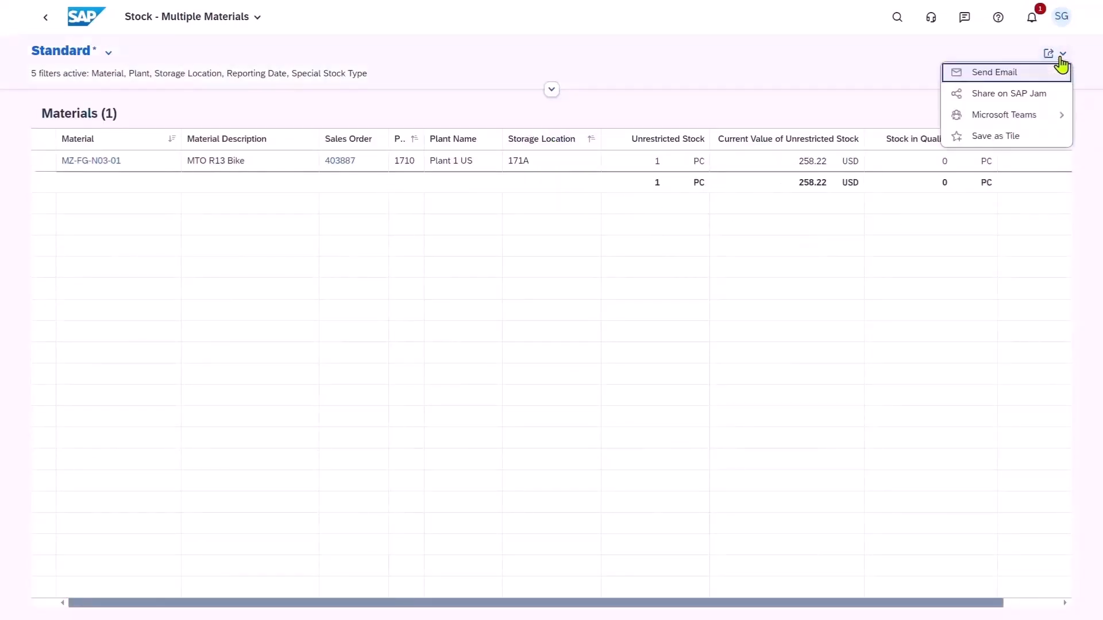
mouse_move(1035, 120)
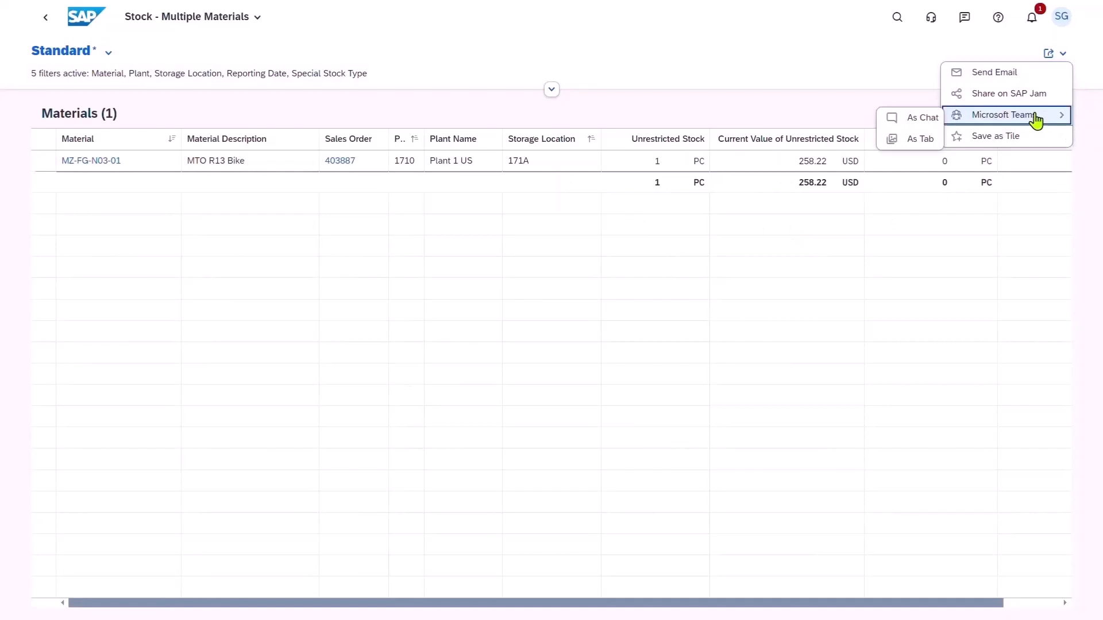
left_click(920, 139)
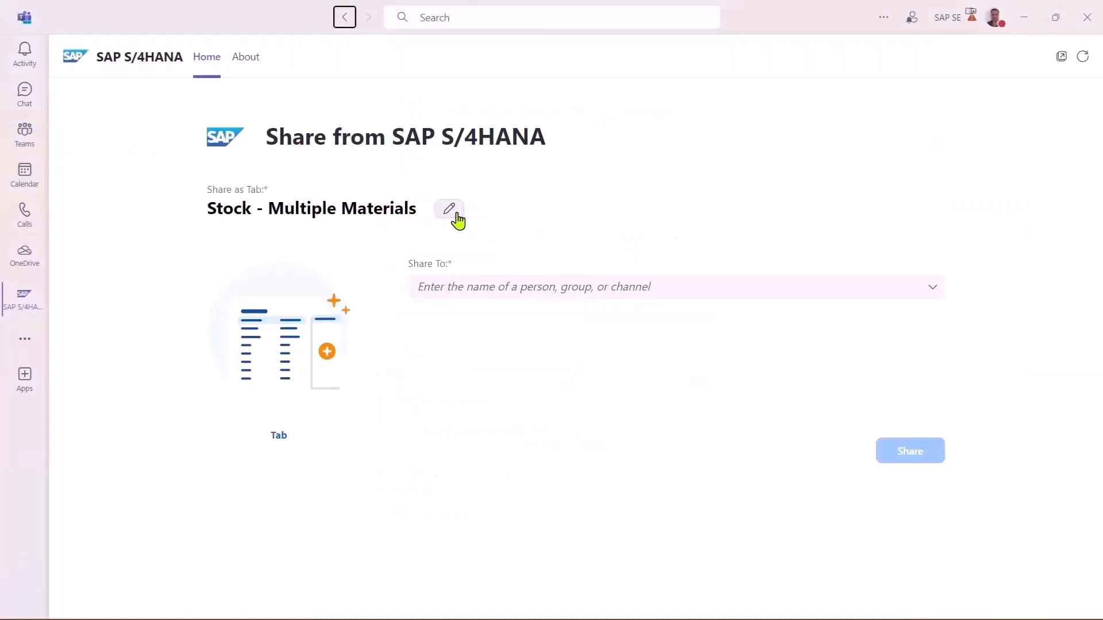
left_click(455, 212)
left_click_drag(344, 217, 209, 222)
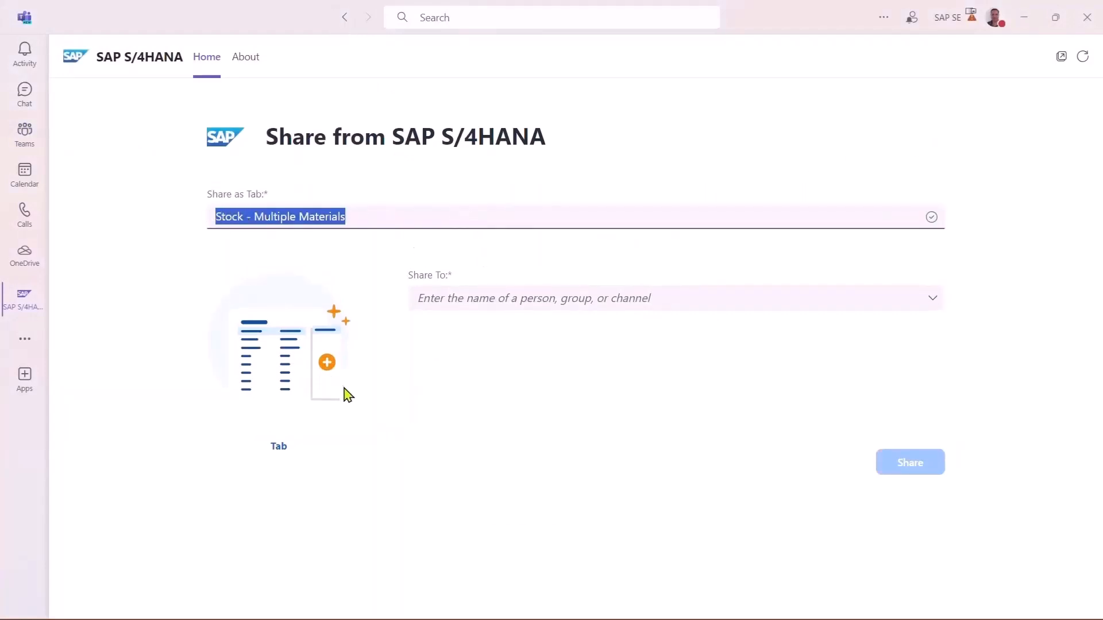
type("Stock is now available for dispatch for sales order 403887")
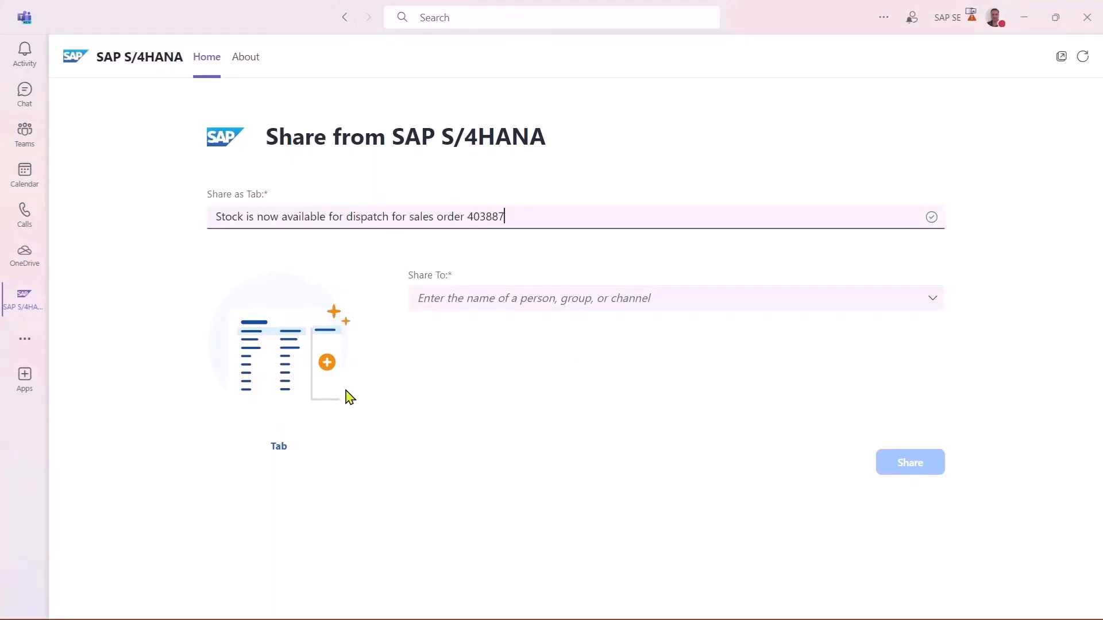
Share the tab with the S4DEMO team of S/4HANA Cloud Demo and close the sharing confirmation.
left_click(629, 298)
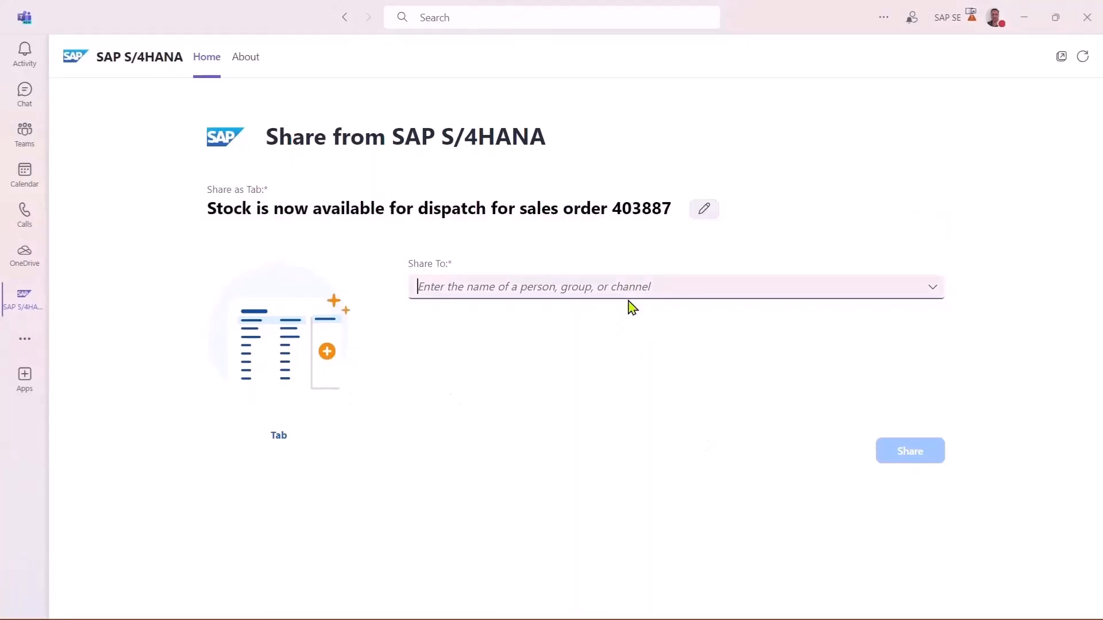
type("S")
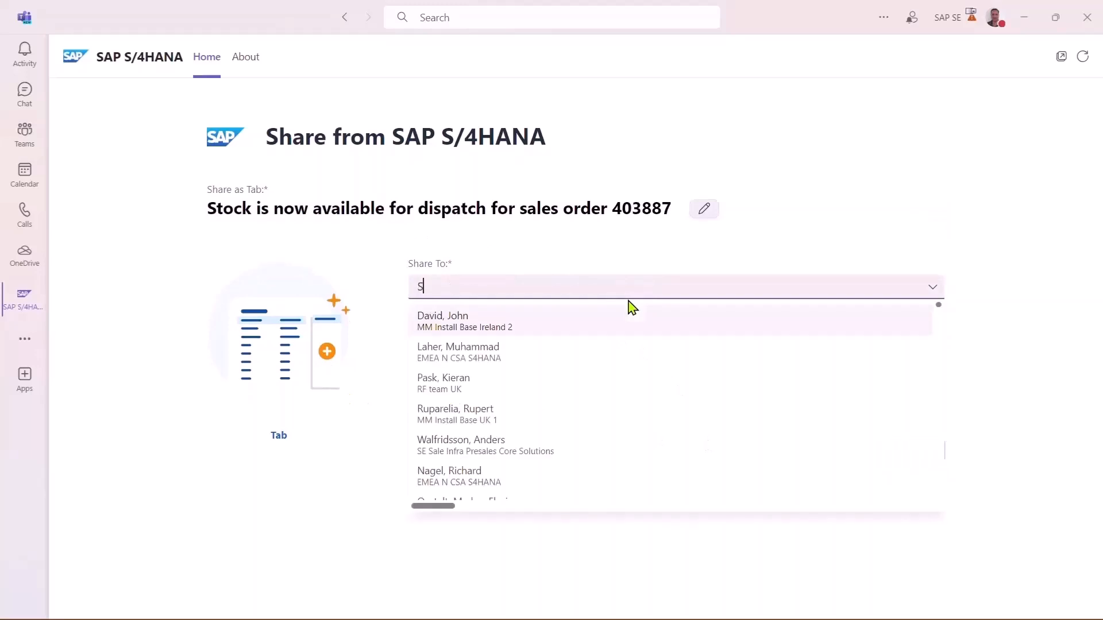
type("4DEM")
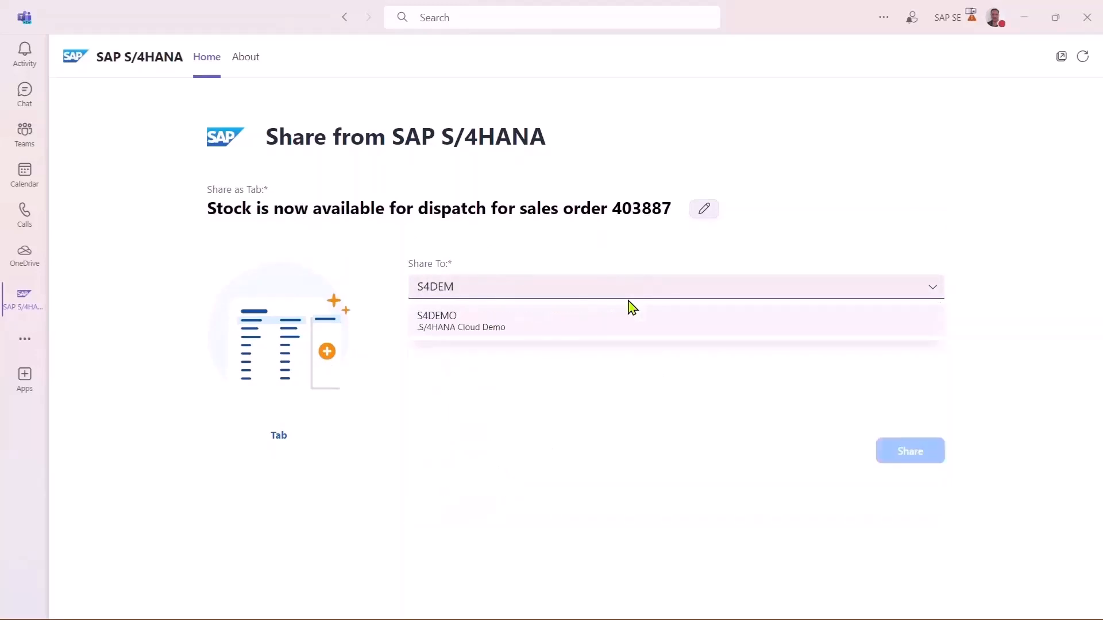
left_click(687, 326)
left_click(897, 454)
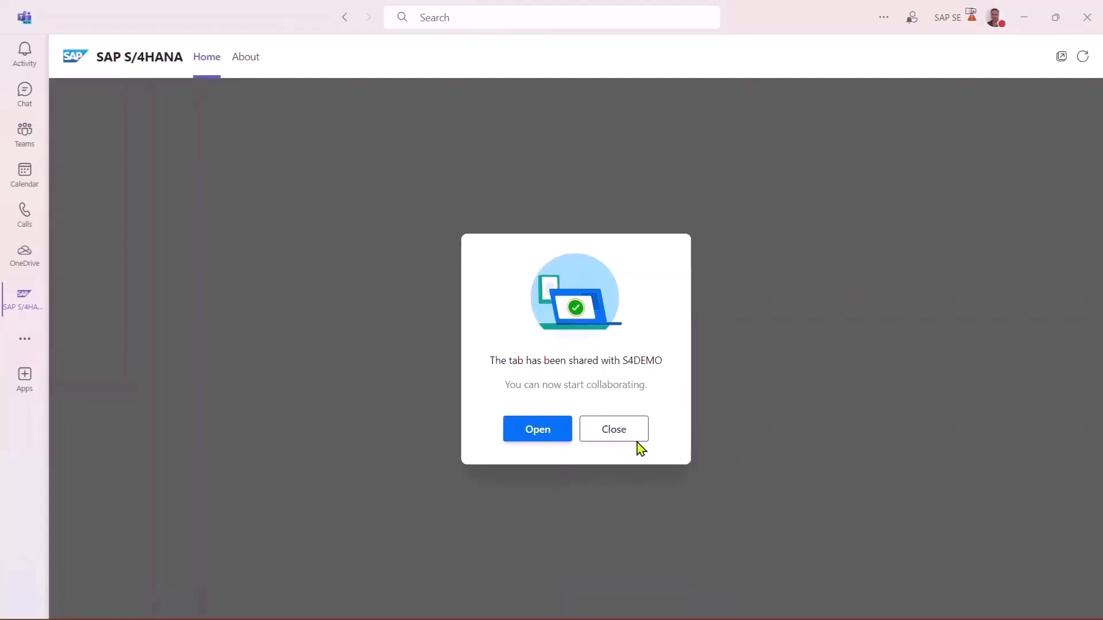
left_click(615, 437)
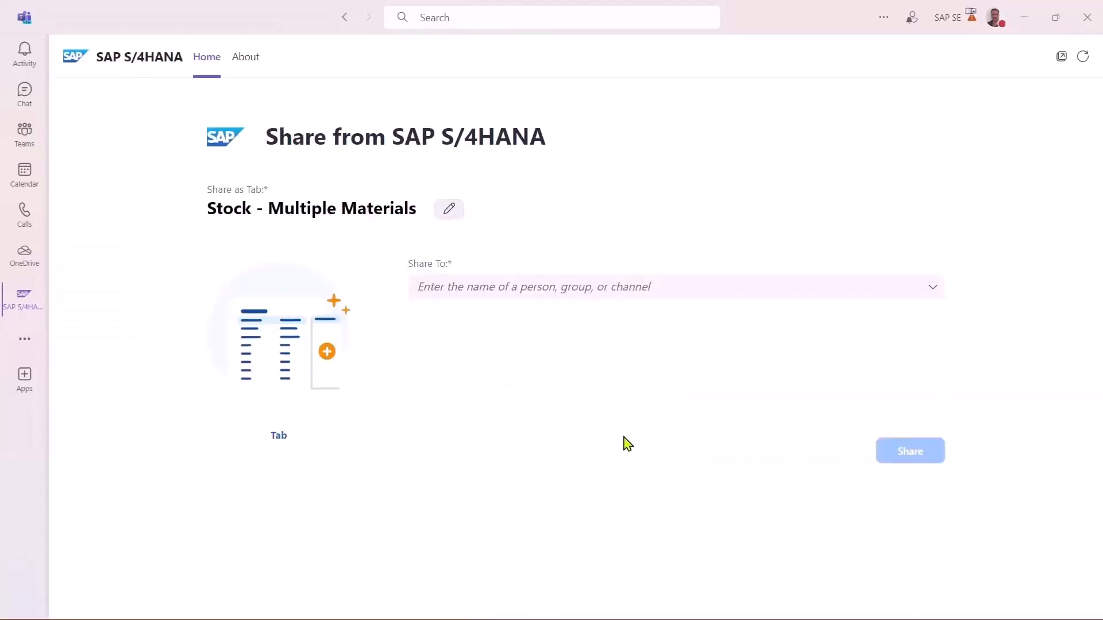
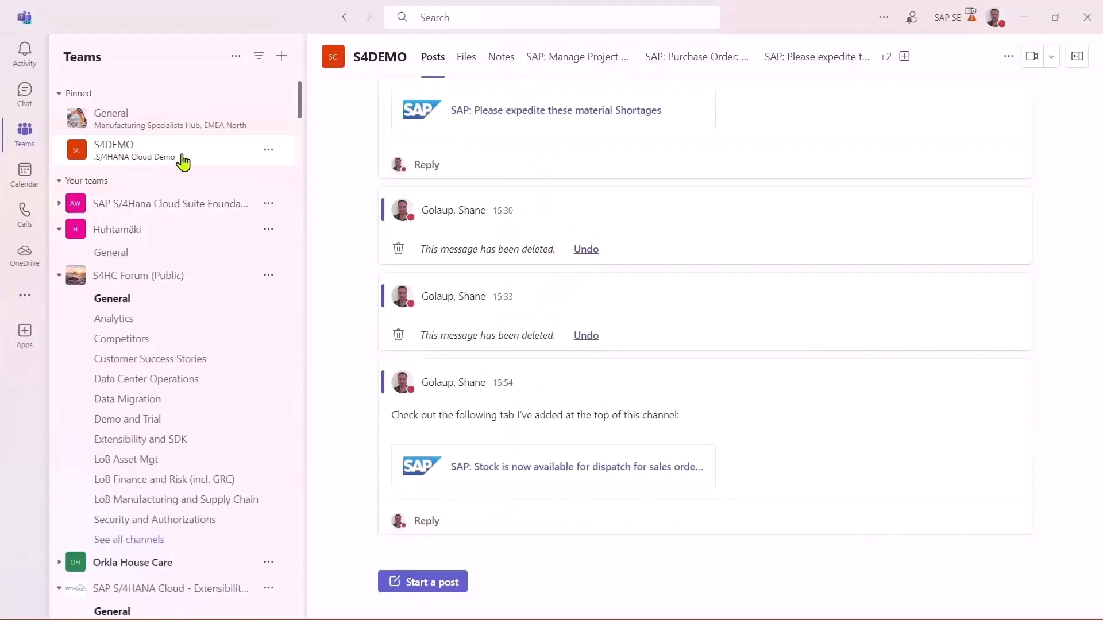
View the shared stock tab linked in the latest S4DEMO channel post, dismiss its content notice and return to the posts.
left_click(622, 479)
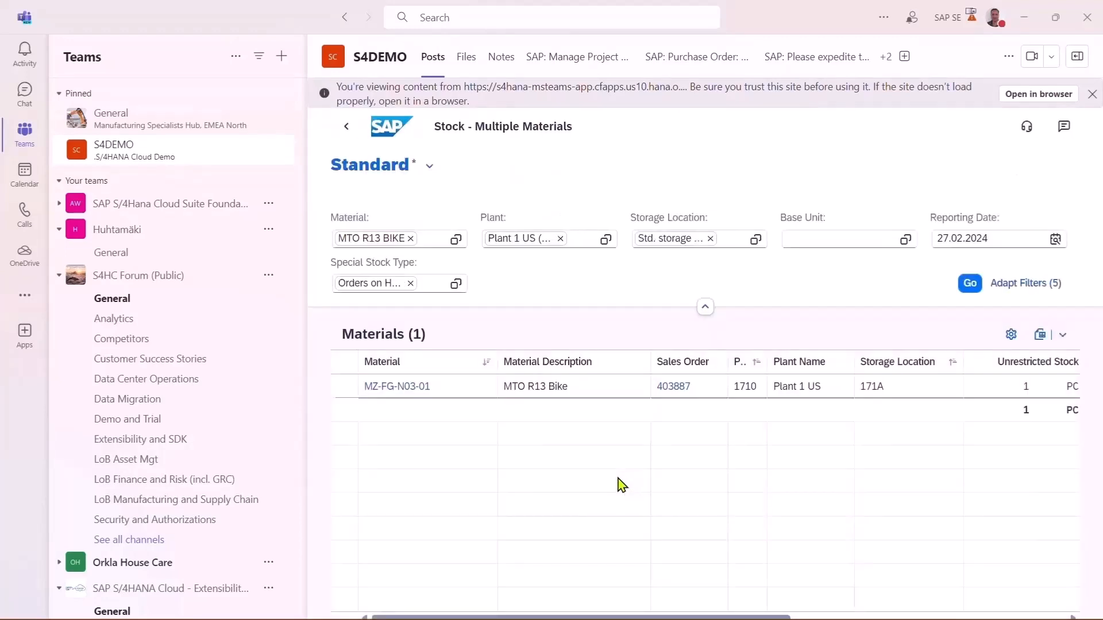
left_click_drag(739, 619, 562, 619)
left_click(1092, 95)
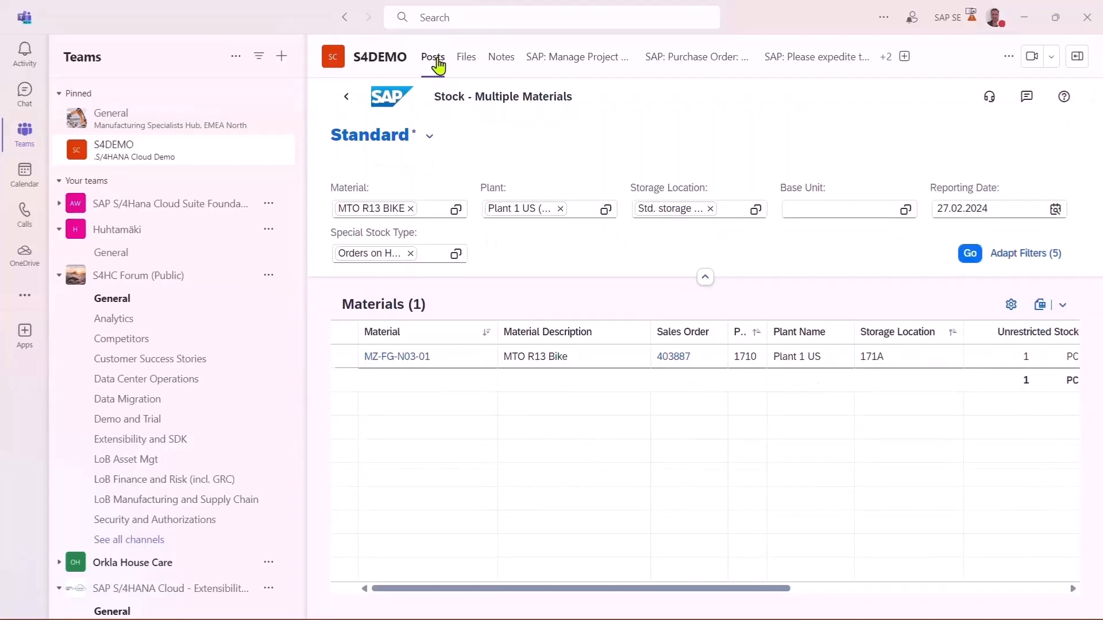
left_click(345, 20)
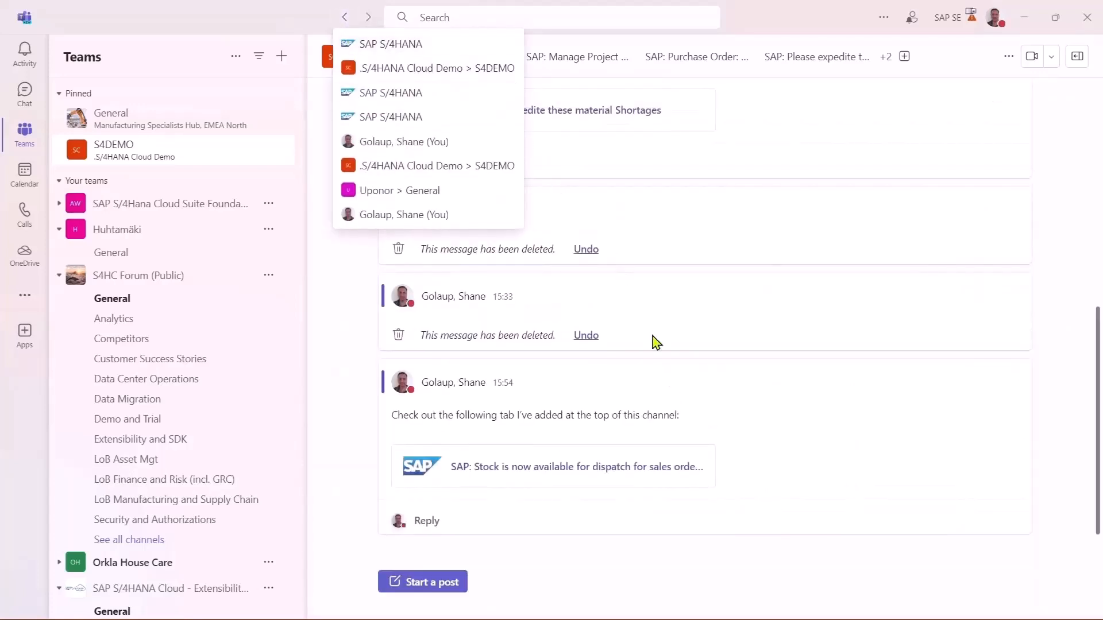
Reply "Ok, will process now." to the channel post announcing the shared stock tab.
left_click(467, 520)
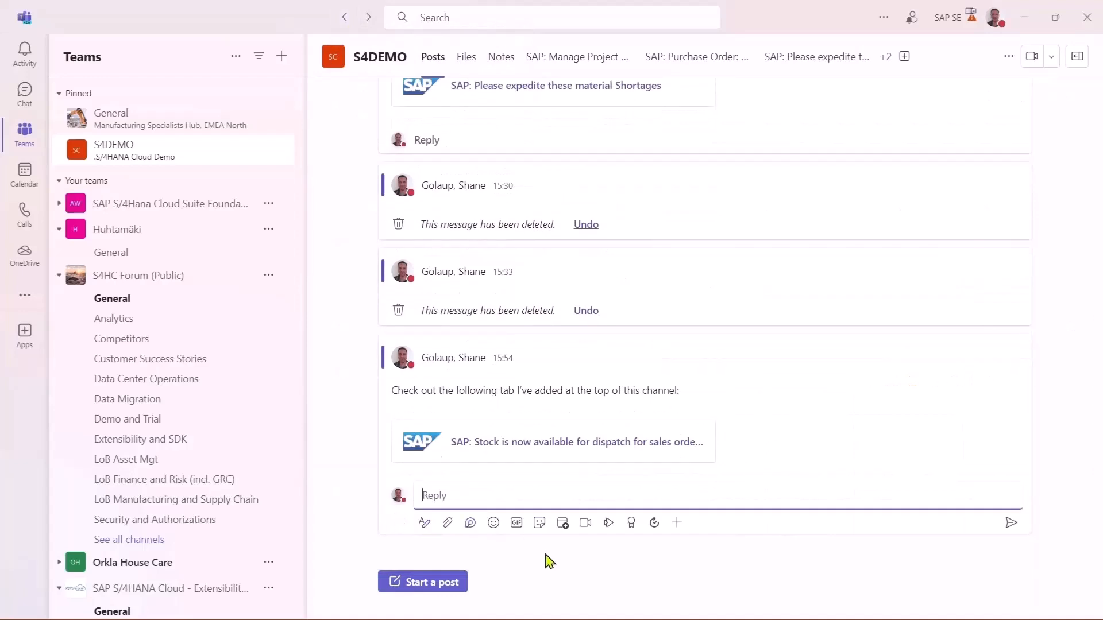
type("Ok, will process now.")
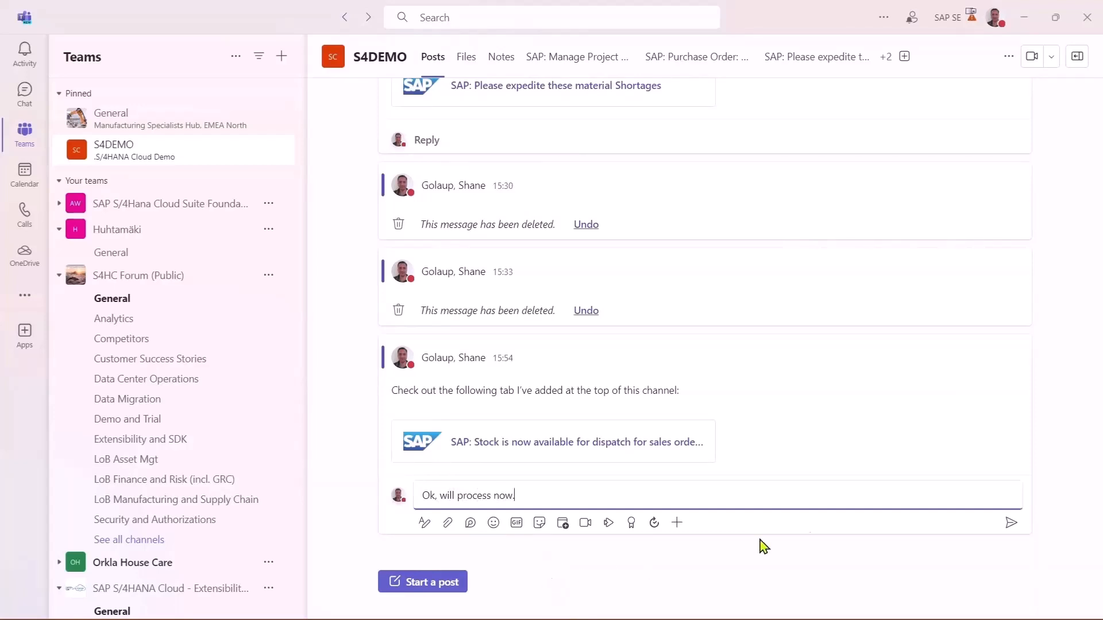
left_click(1014, 525)
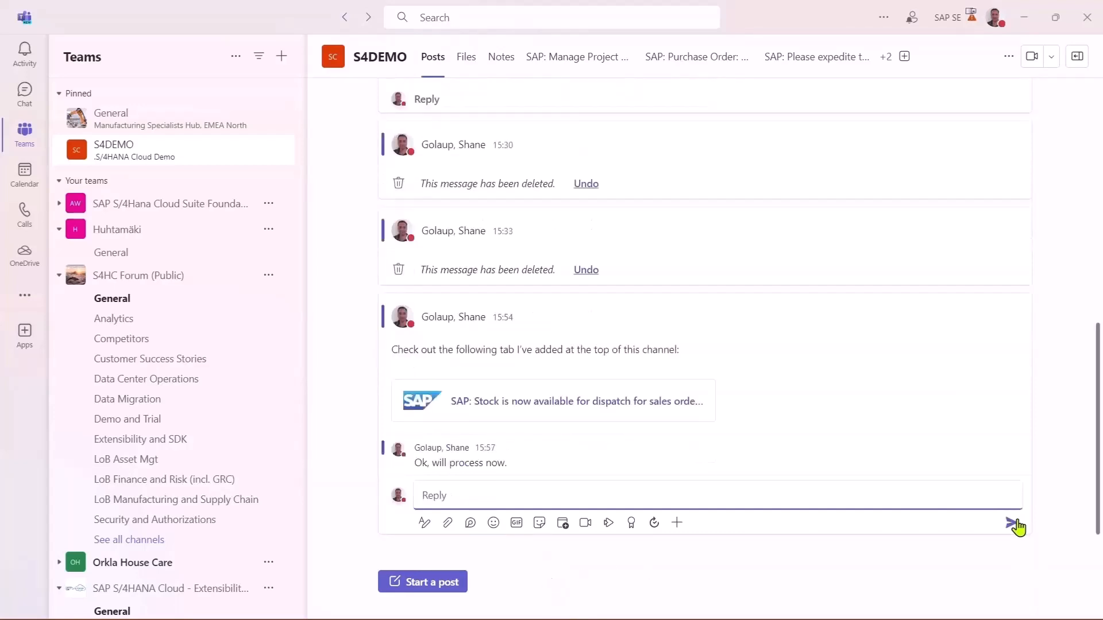
Reopen the shared stock tab and track the sales order details for the MTO R13 Bike's sales order.
left_click(554, 402)
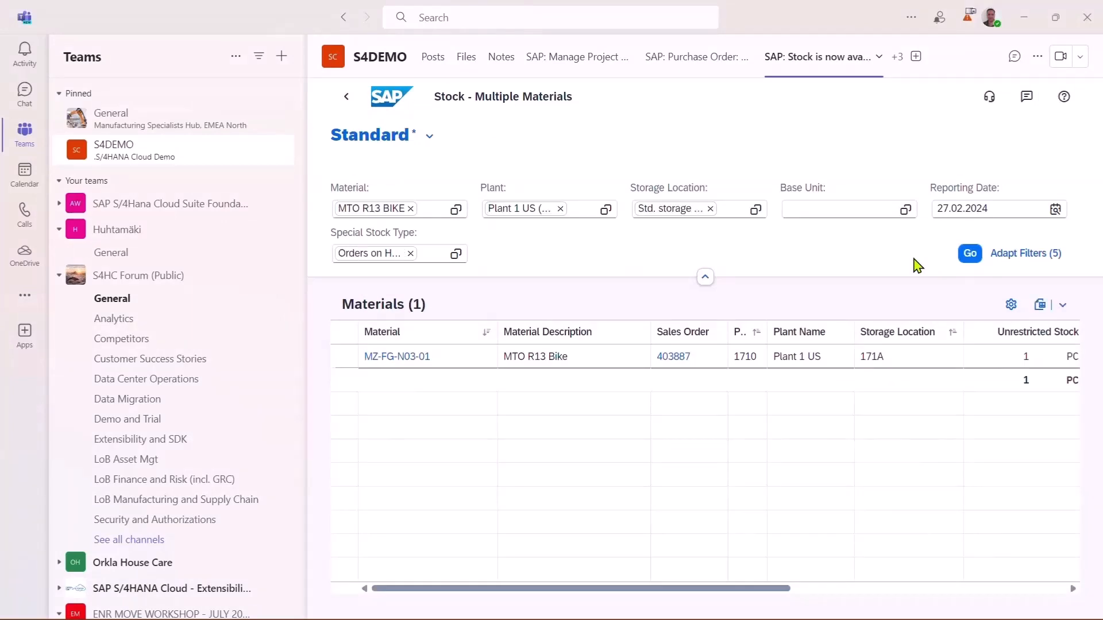
left_click_drag(786, 589, 741, 595)
double_click(671, 357)
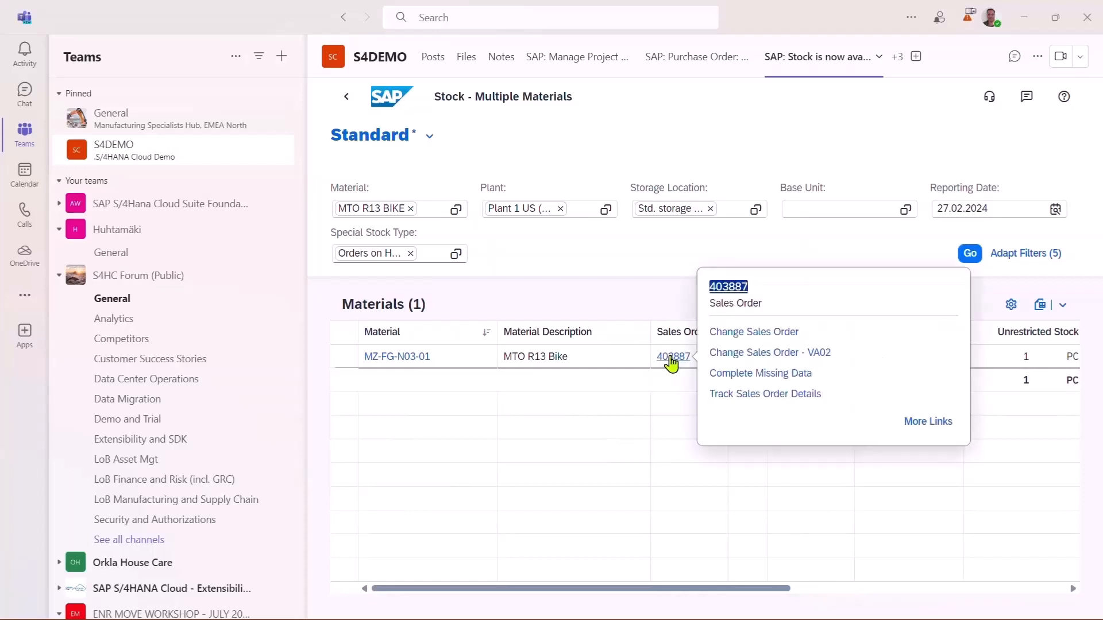
left_click(722, 395)
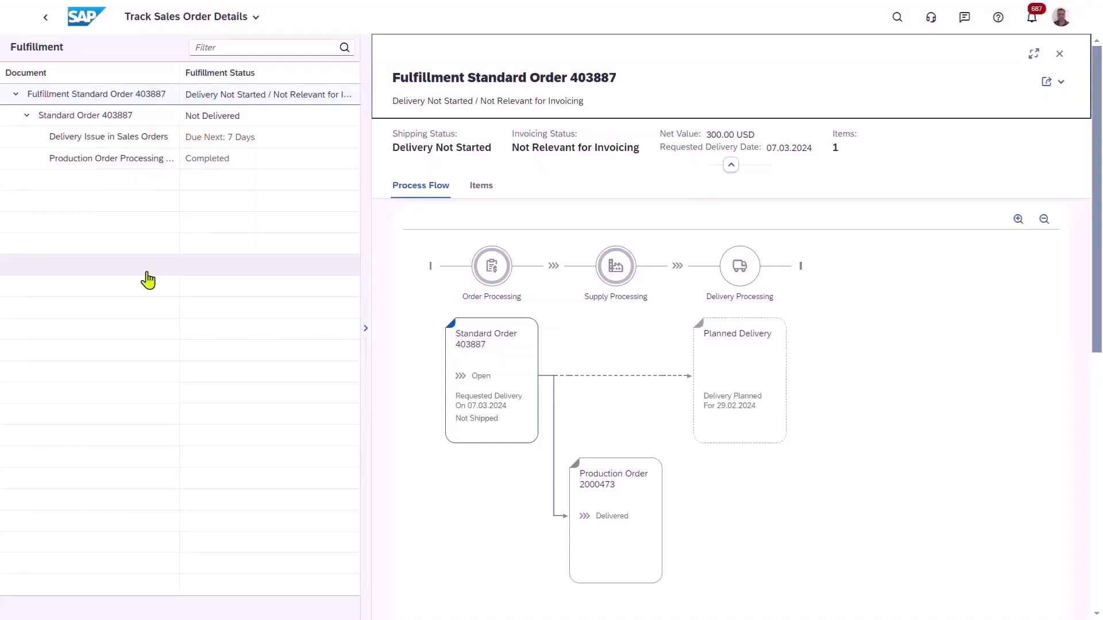
Run Analyze Production Costs - Event-Based for the production order in the process flow and open that order's details.
left_click(602, 549)
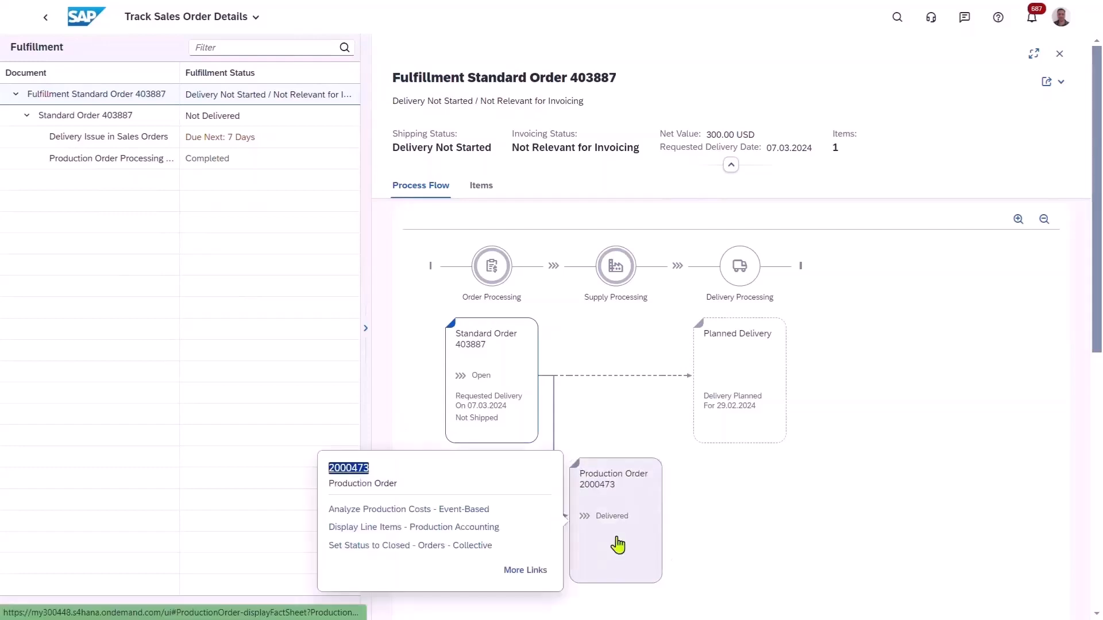
left_click(402, 511)
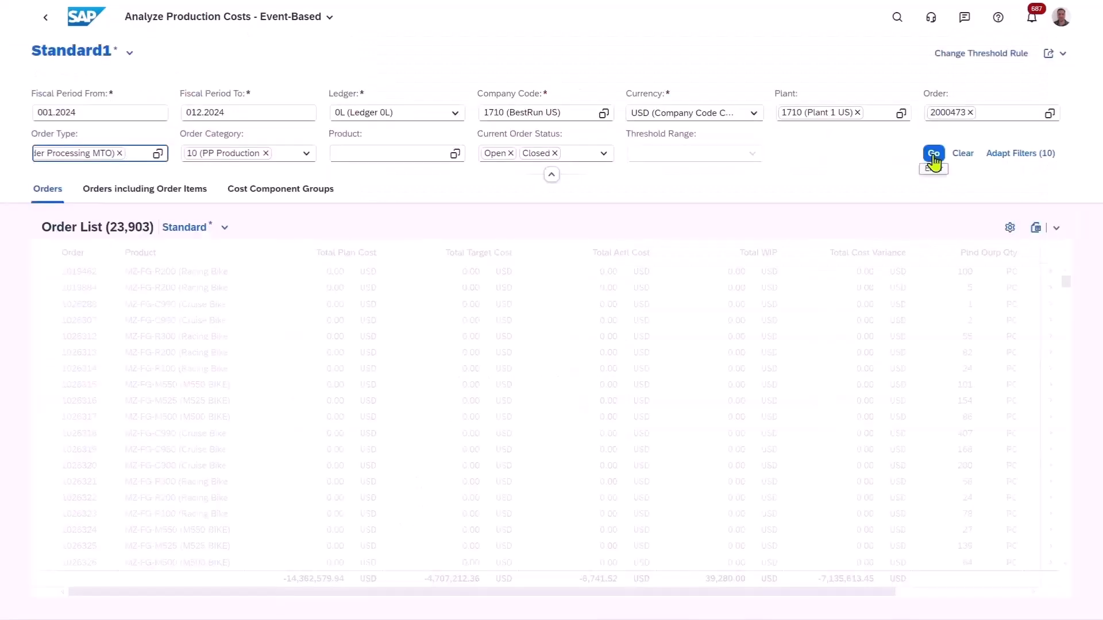
left_click(933, 155)
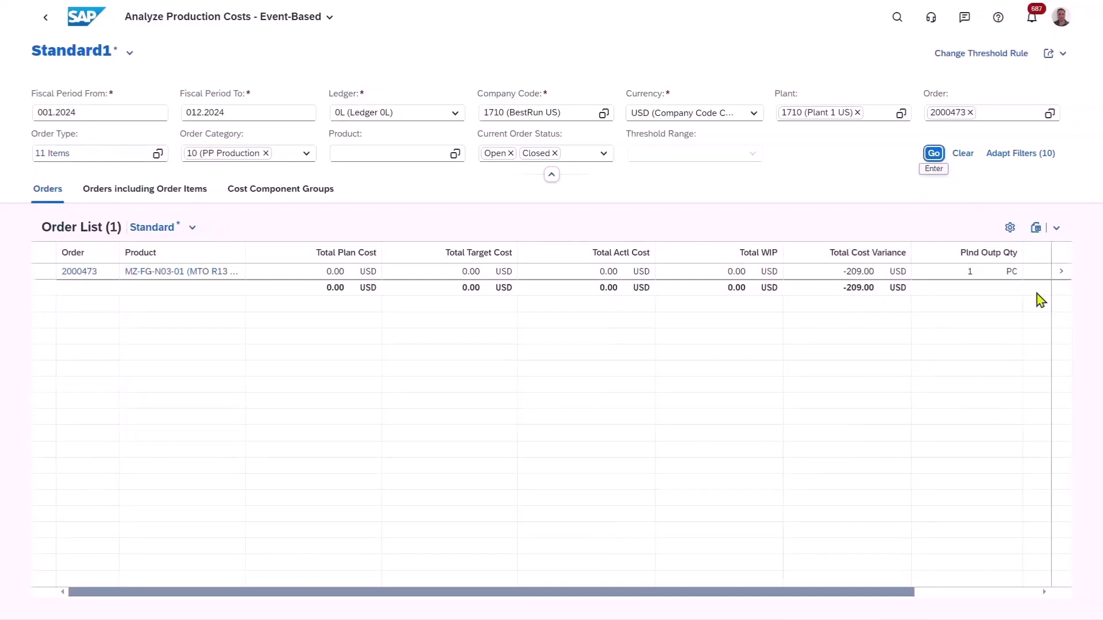
left_click(1063, 275)
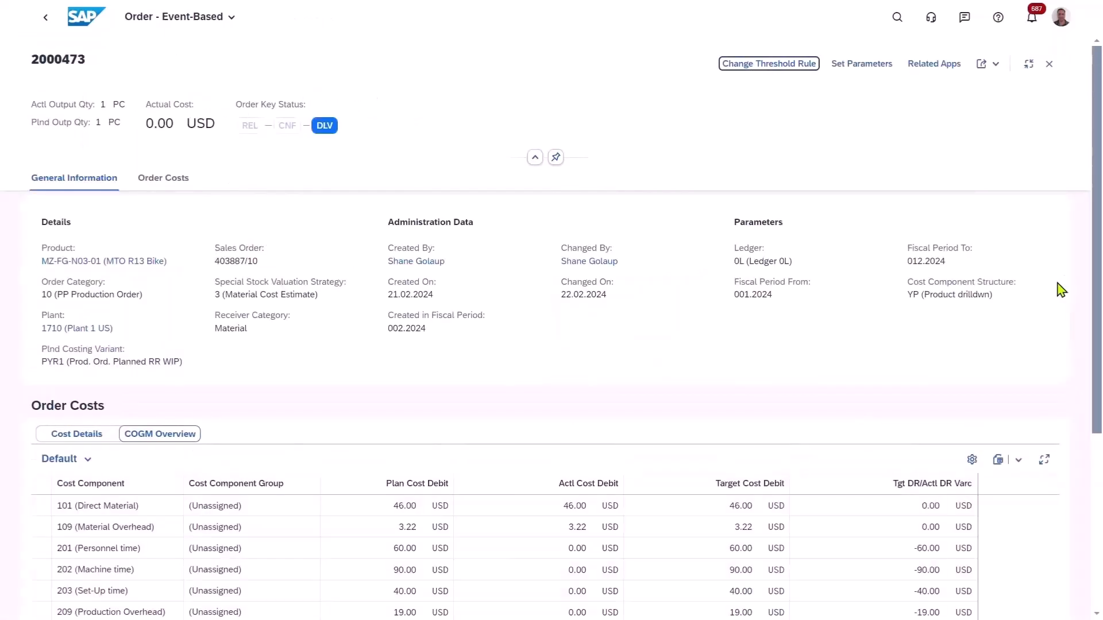
Examine the COGM Overview's total plan cost debit and target/actual variance, then return to the sales order tracking.
scroll(927, 379, "down", 3)
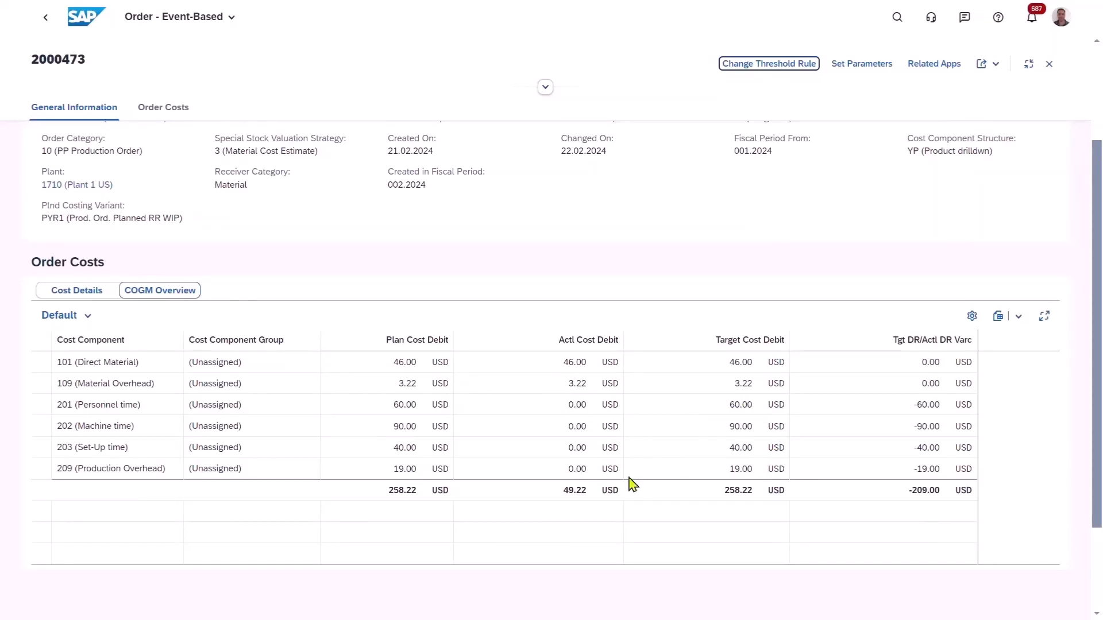
left_click(938, 489)
double_click(938, 488)
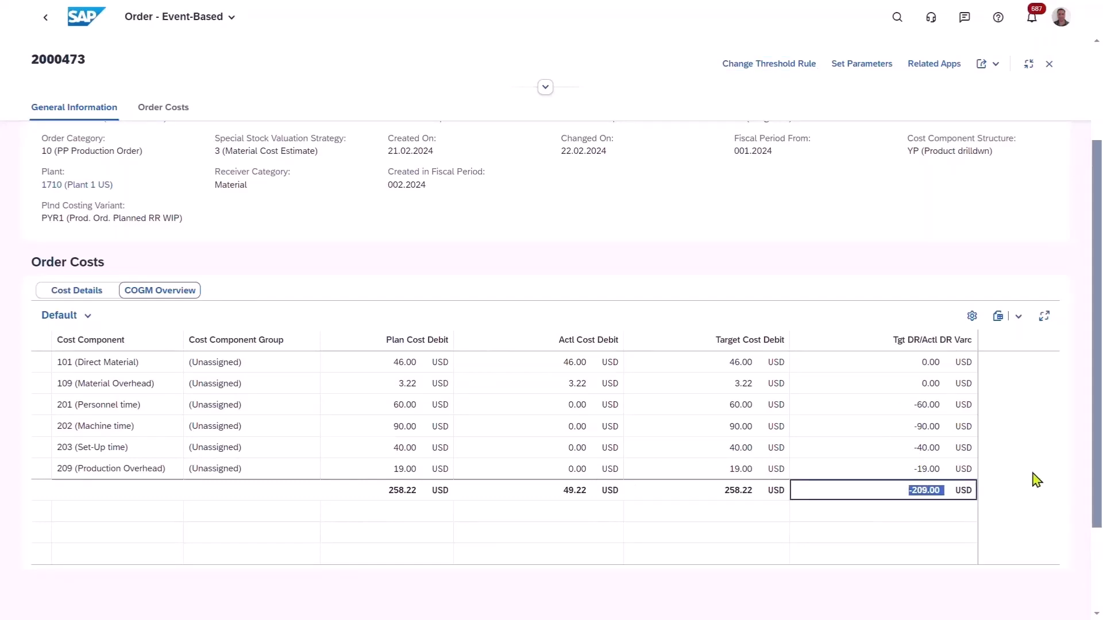
double_click(423, 490)
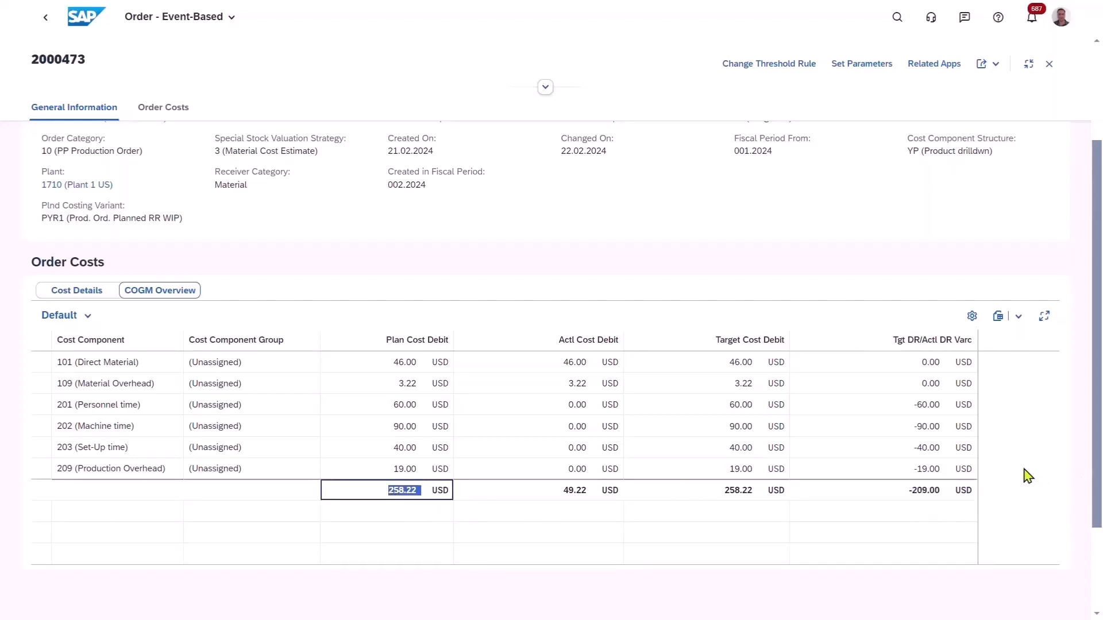
left_click(48, 23)
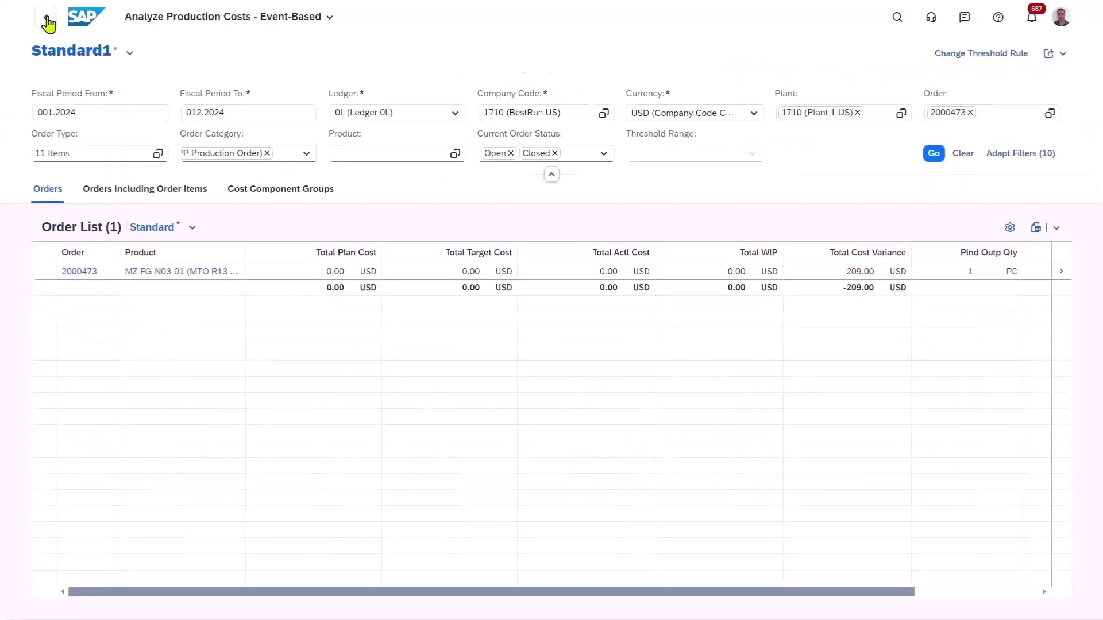
left_click(48, 23)
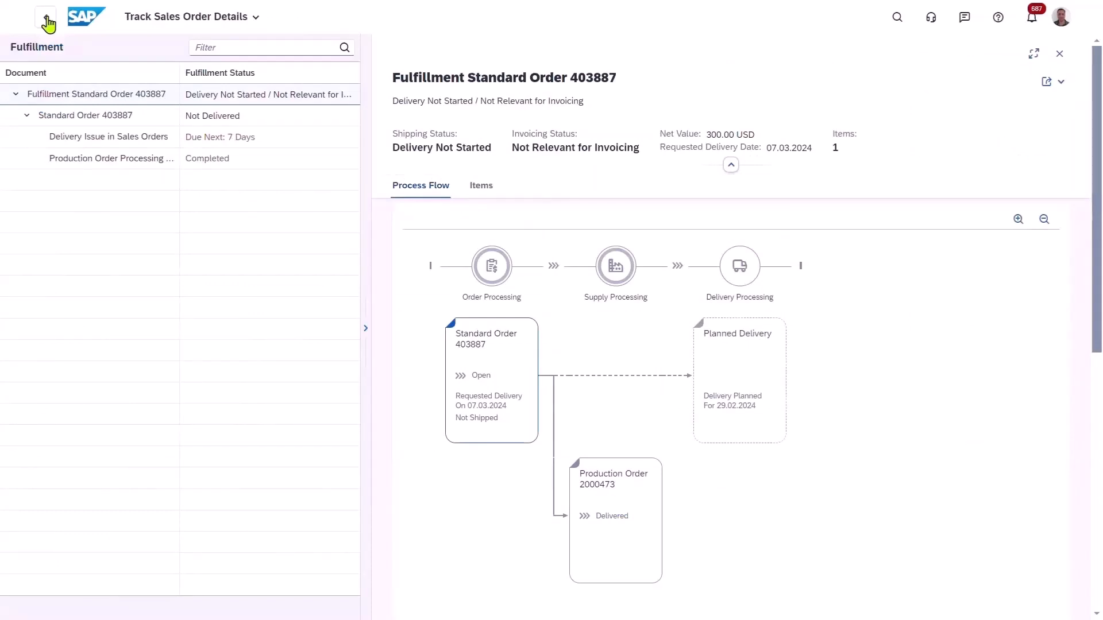
Create a delivery for item 10, MTO R13 Bike, from the order's Delivery Issue in Sales Orders entry.
left_click(209, 149)
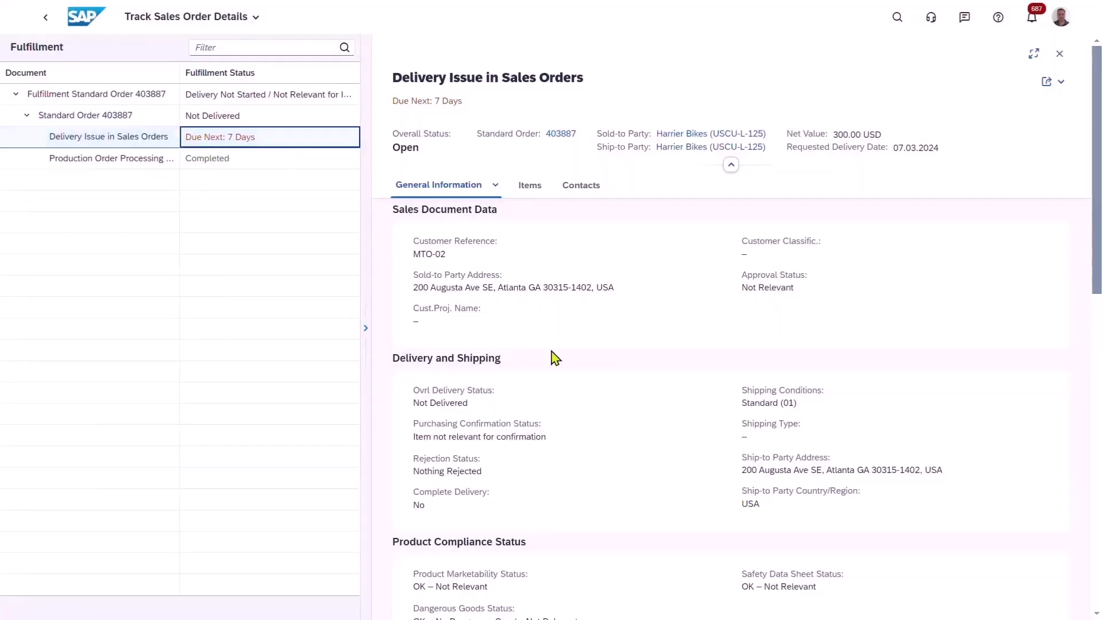
scroll(640, 424, "down", 3)
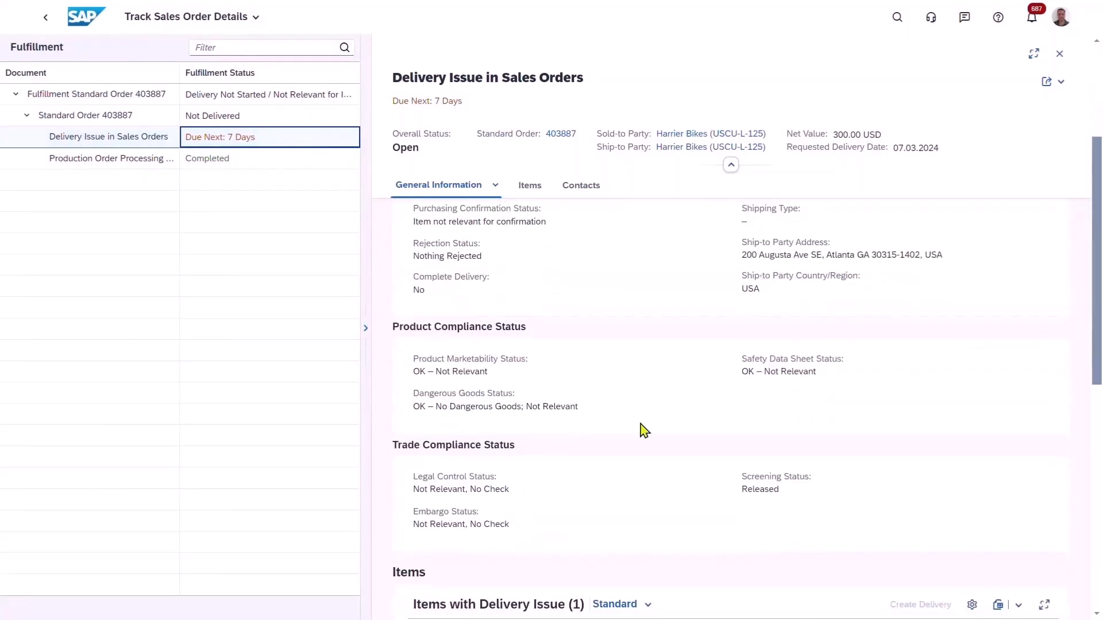
scroll(642, 430, "down", 3)
left_click(414, 437)
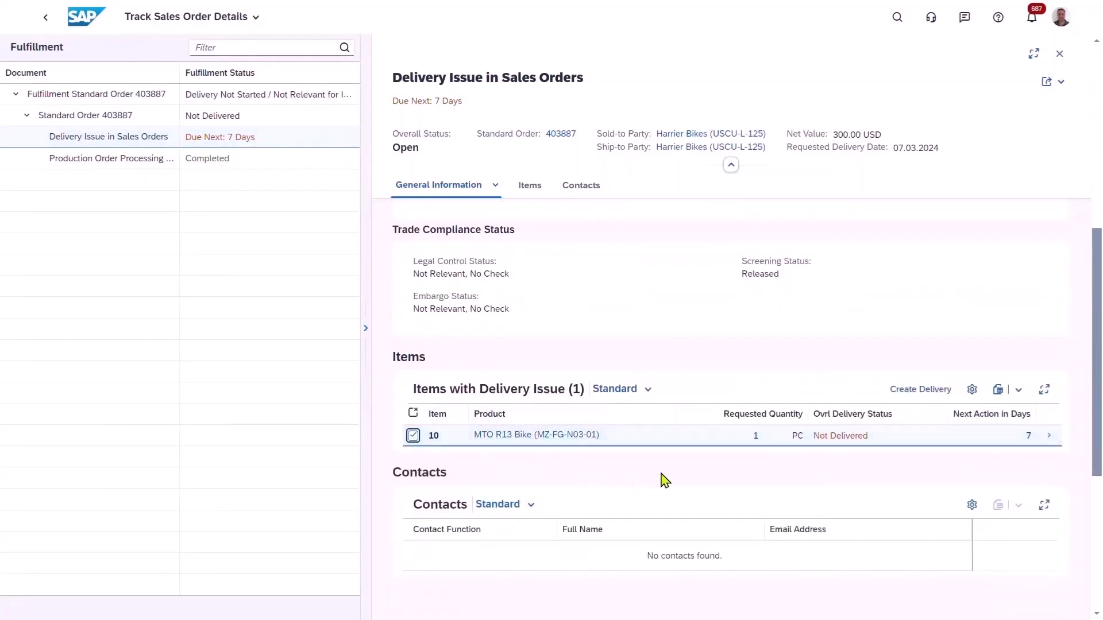
left_click(919, 395)
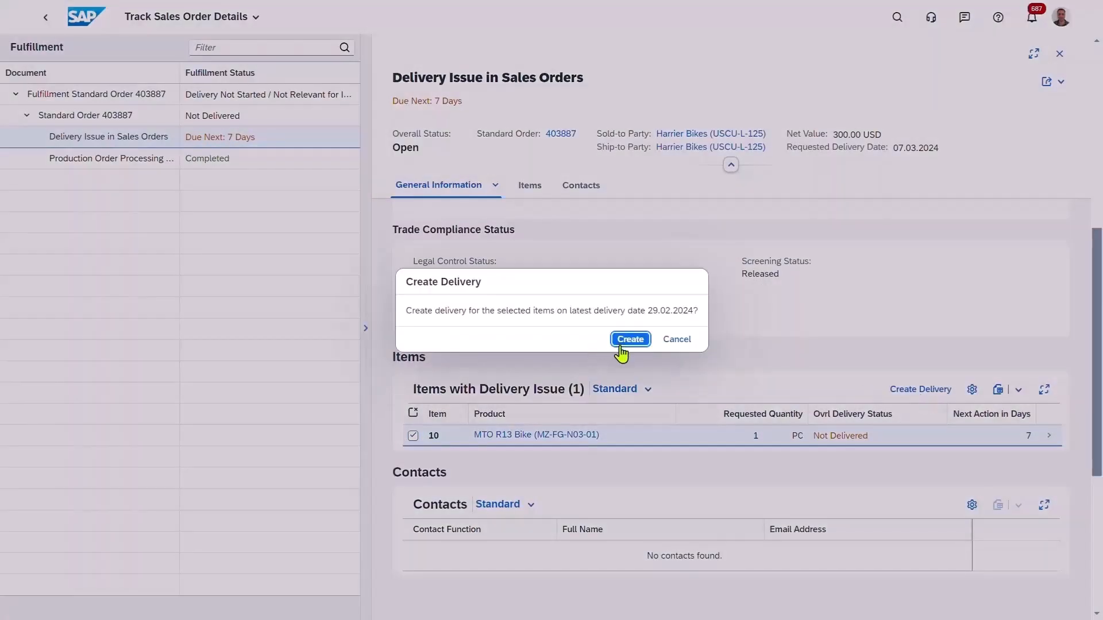
left_click(623, 341)
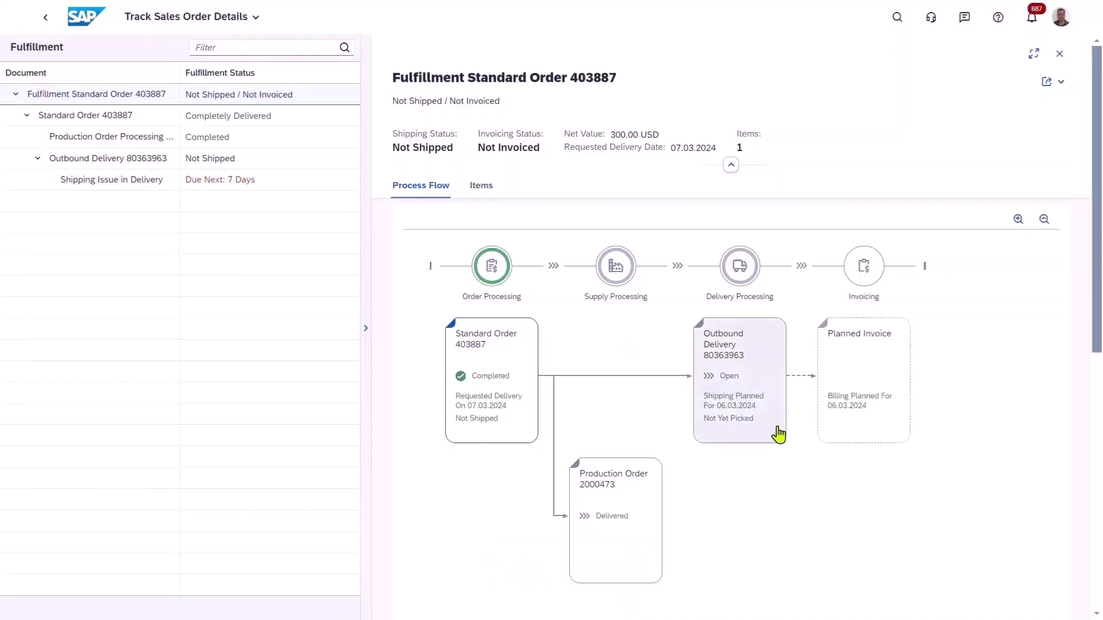
Open the new outbound delivery in Pick Outbound Delivery and set its actual goods issue date to 22.02.2024.
left_click(763, 423)
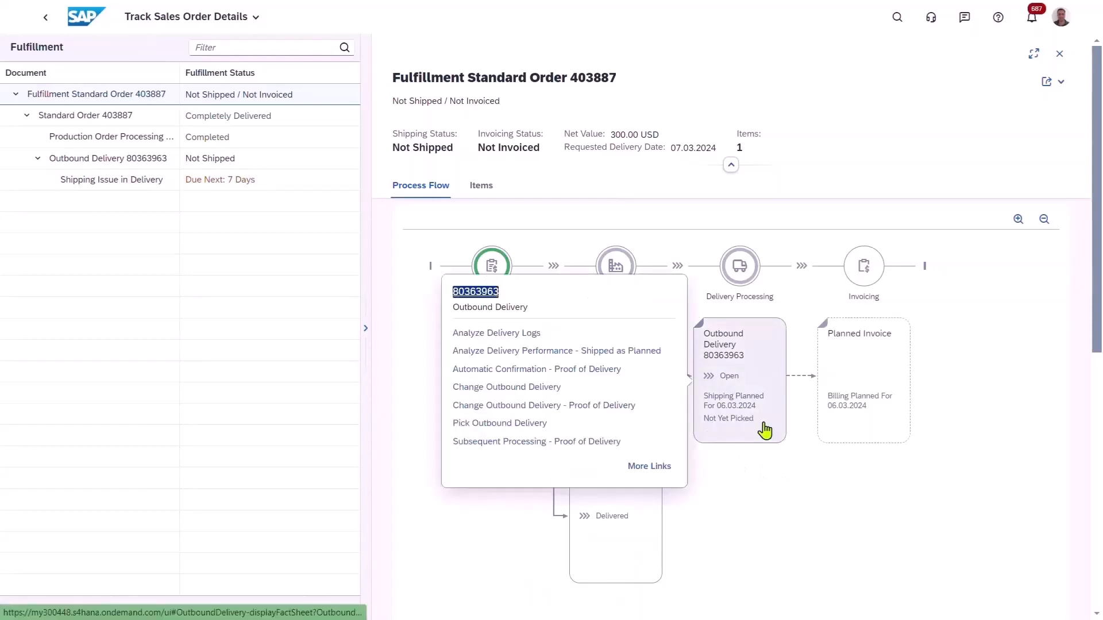
left_click(524, 431)
left_click(525, 428)
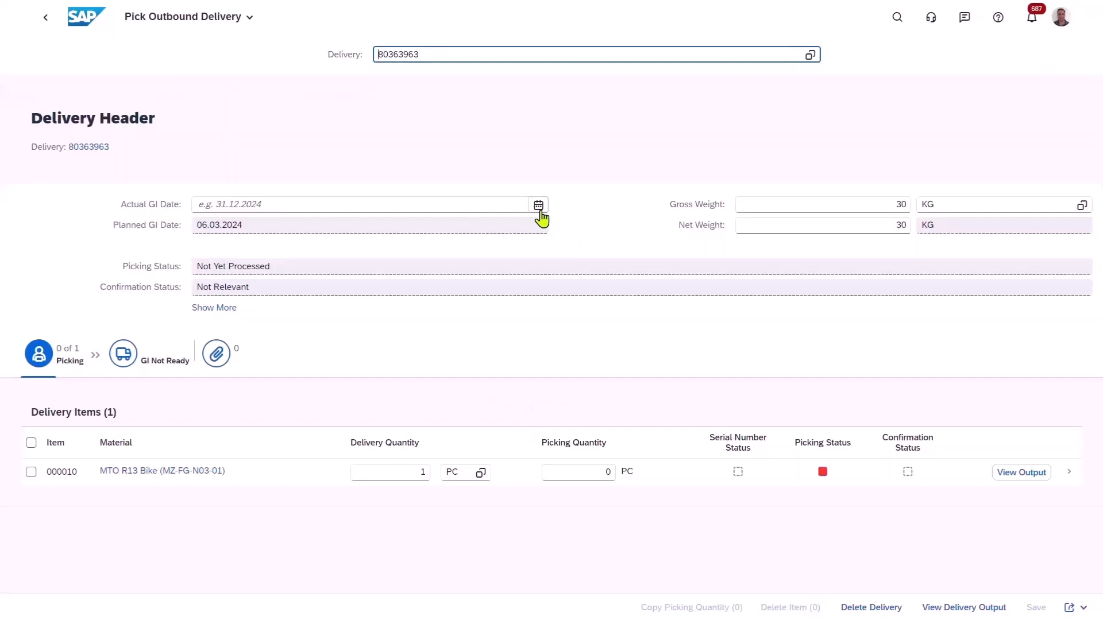
left_click(539, 209)
left_click(314, 335)
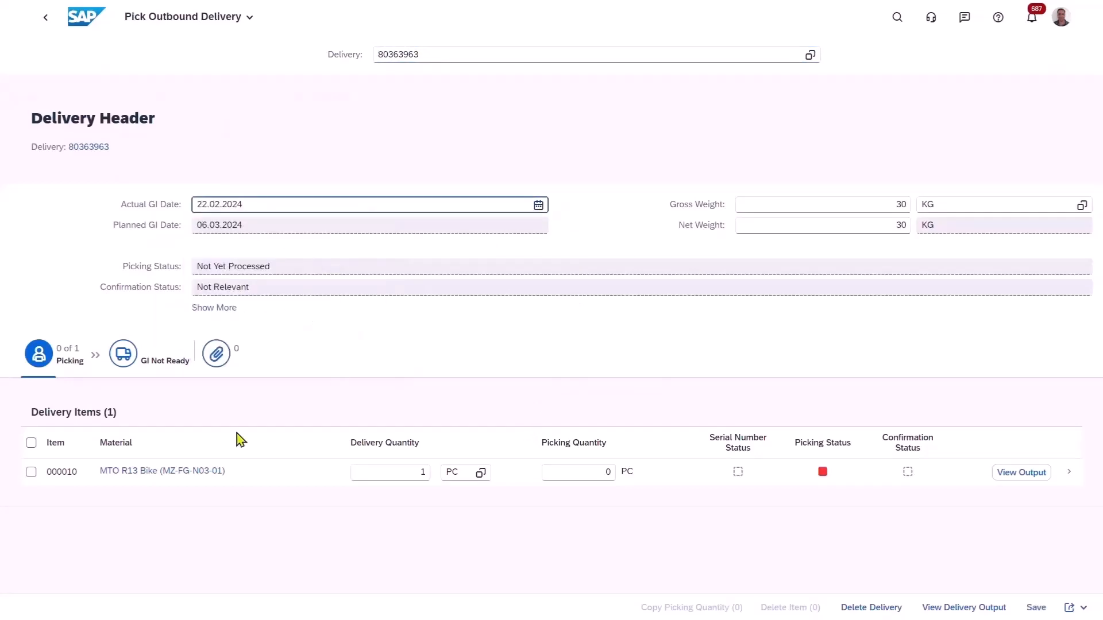
Set the MTO R13 Bike's picking quantity to 1 PC and save the delivery.
left_click(585, 471)
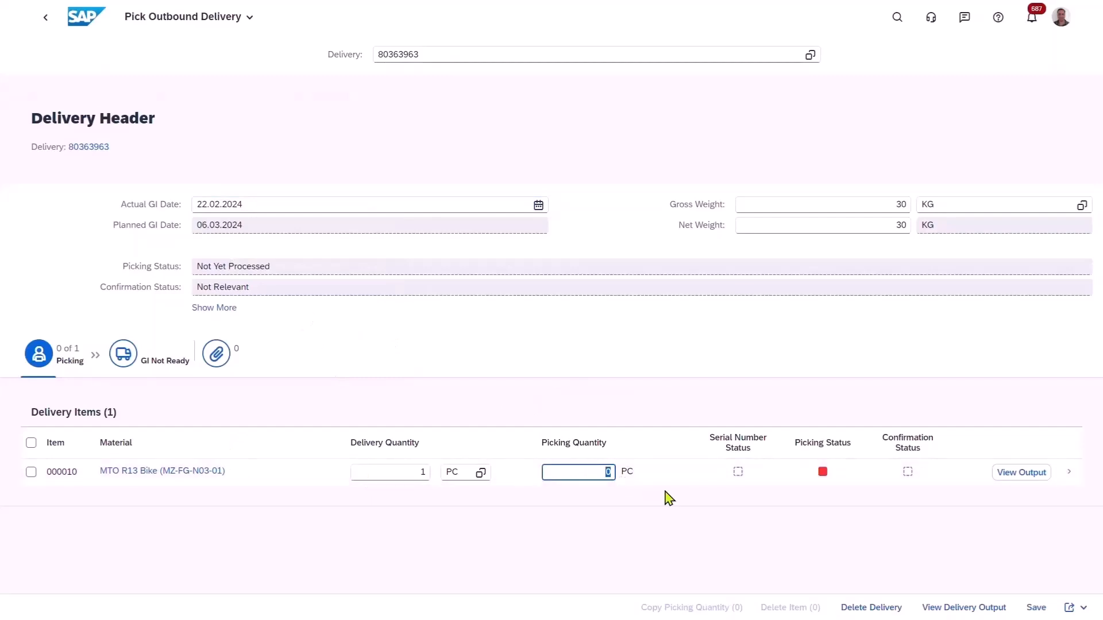
type("1")
key("Tab")
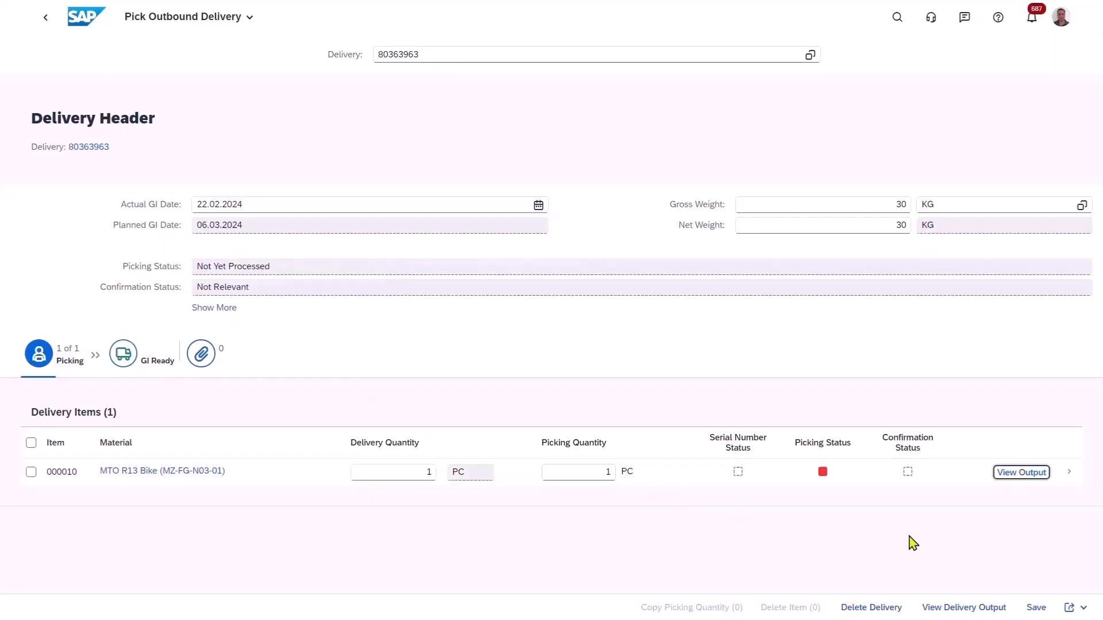
left_click(1035, 608)
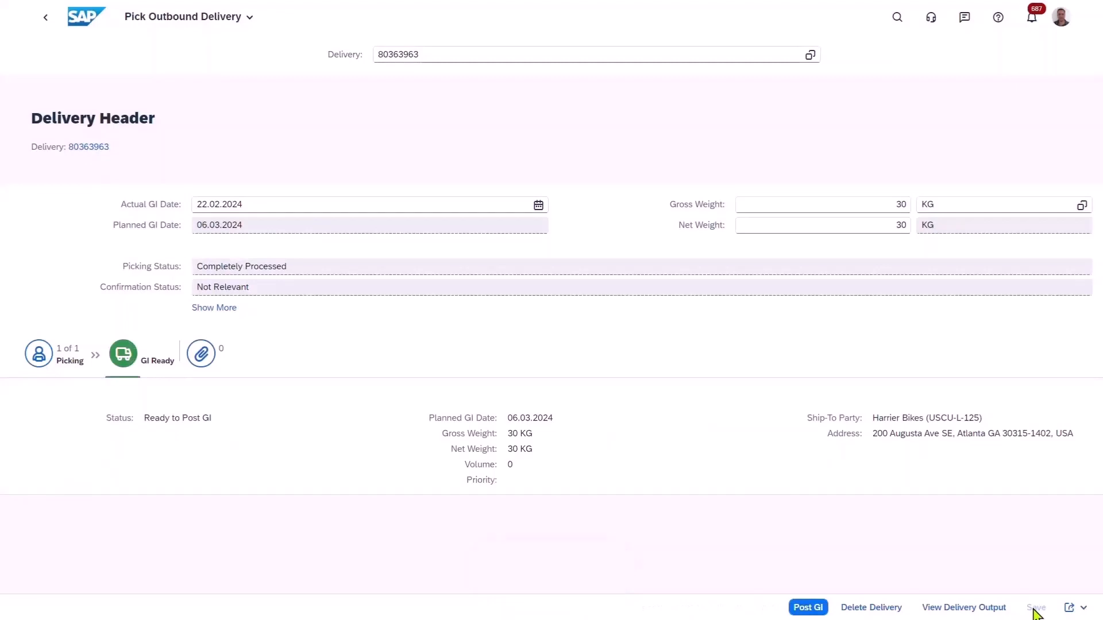
View the delivery output with item details expanded, display the pick list document and close it.
left_click(978, 608)
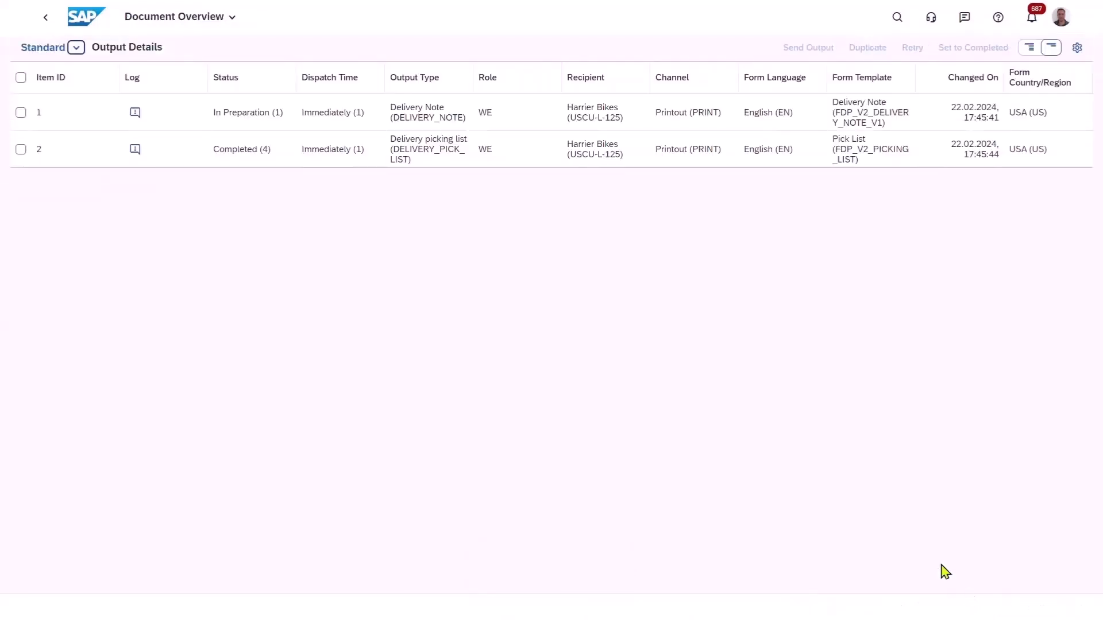
left_click(1029, 48)
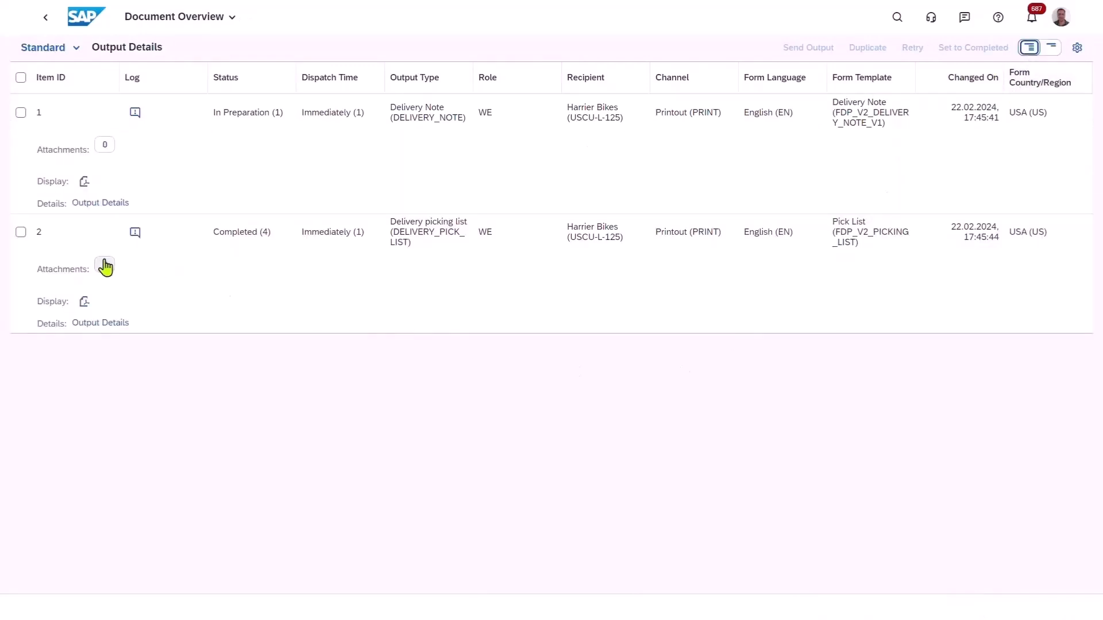
left_click(85, 302)
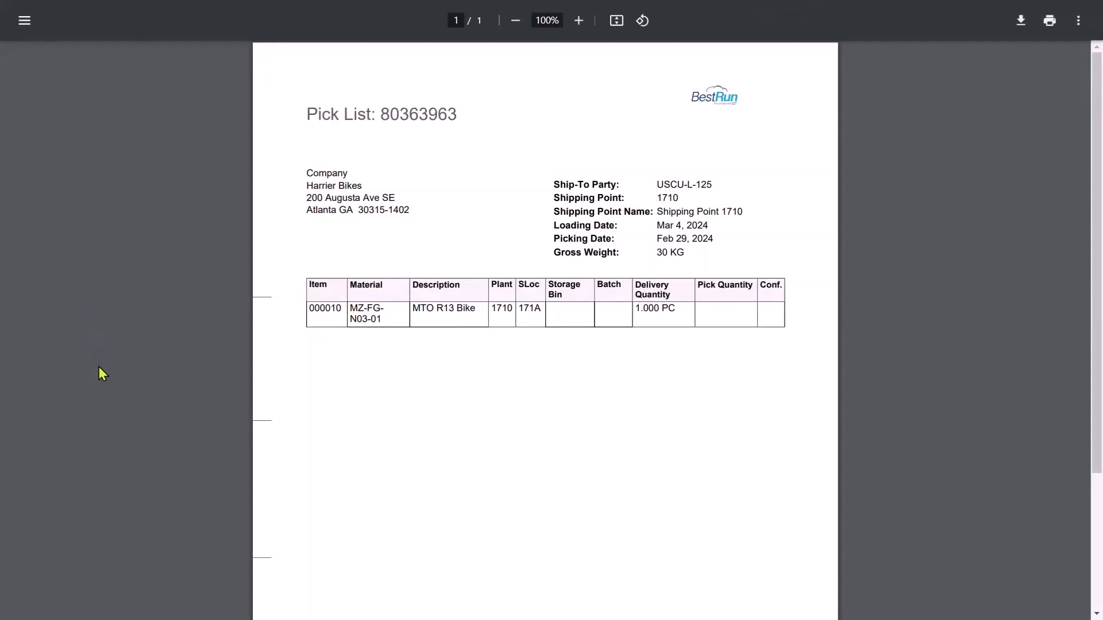
key("ctrl+w")
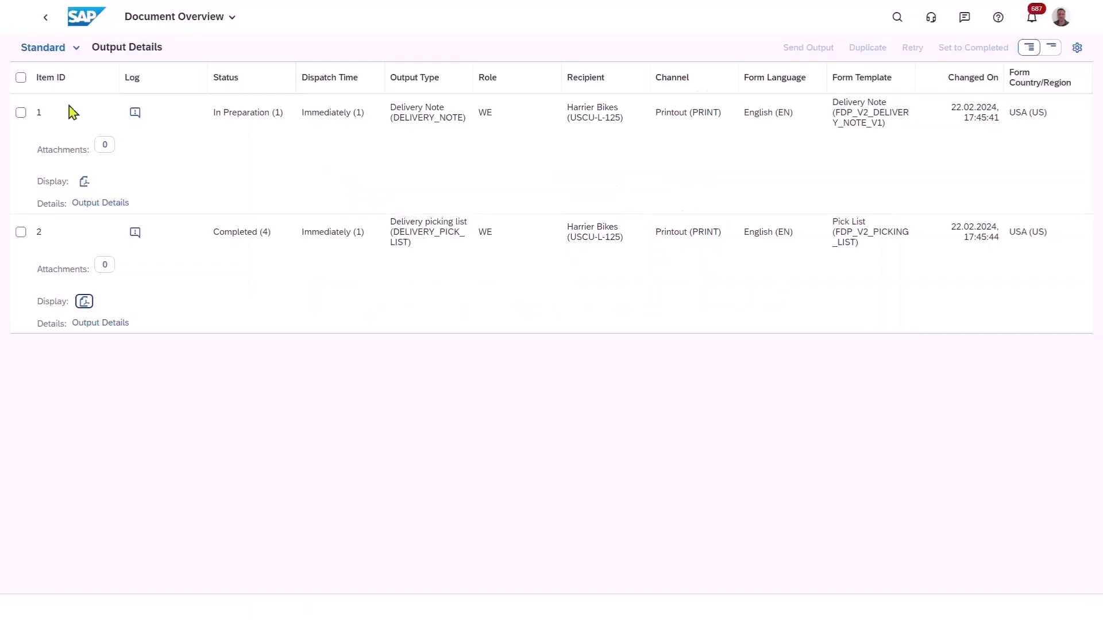
Return to the picked outbound delivery and post its goods issue.
left_click(47, 18)
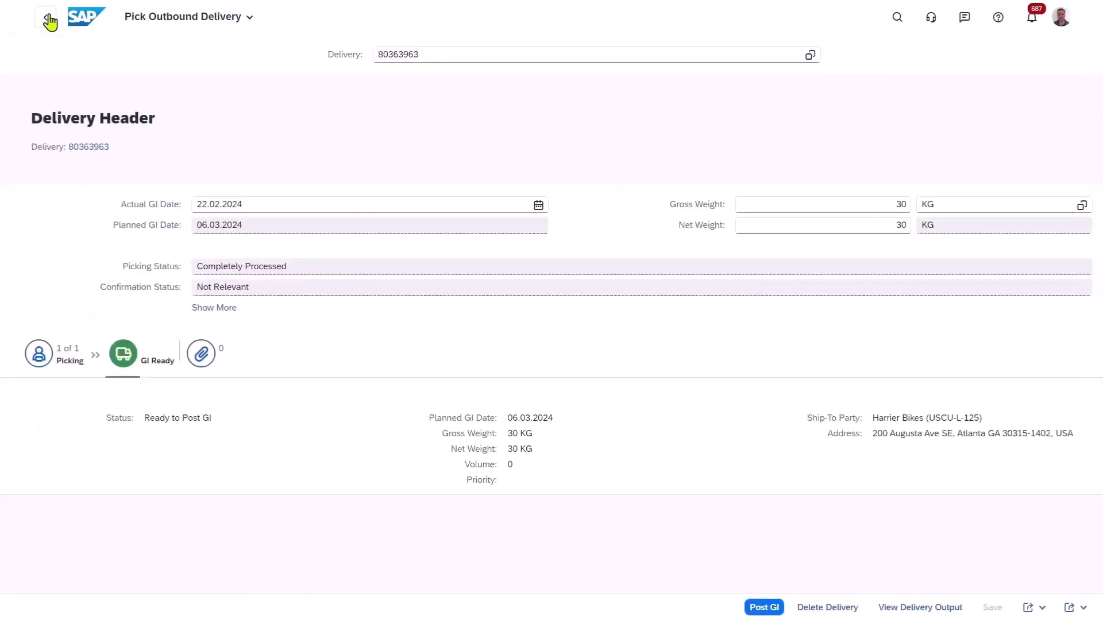
left_click(773, 611)
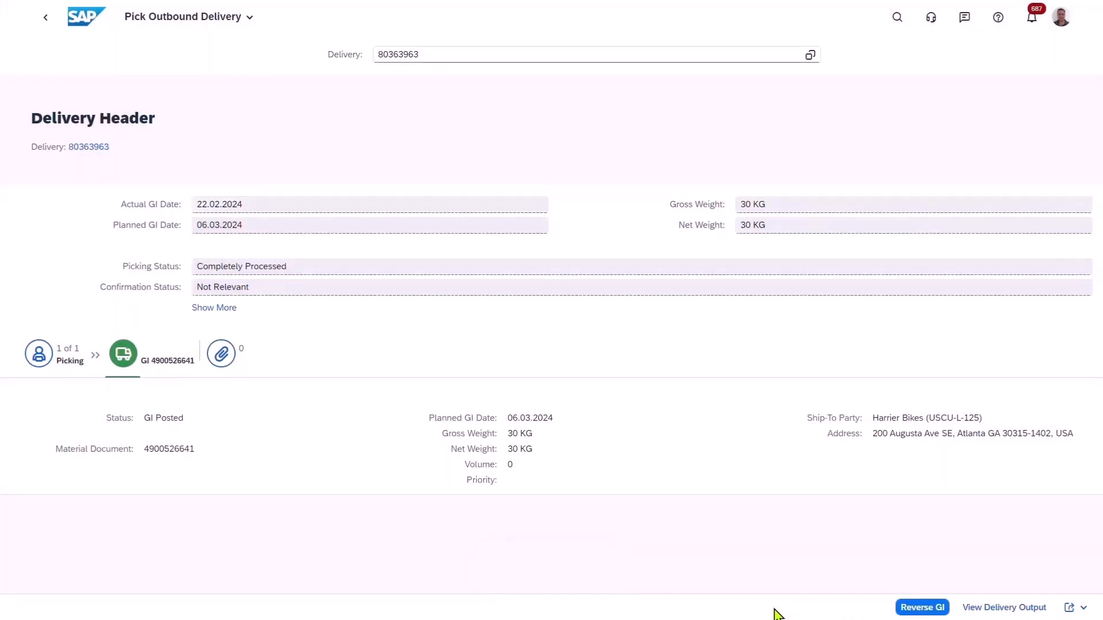
Display the delivery note from the delivery's output, close the document and return to the delivery.
left_click(993, 609)
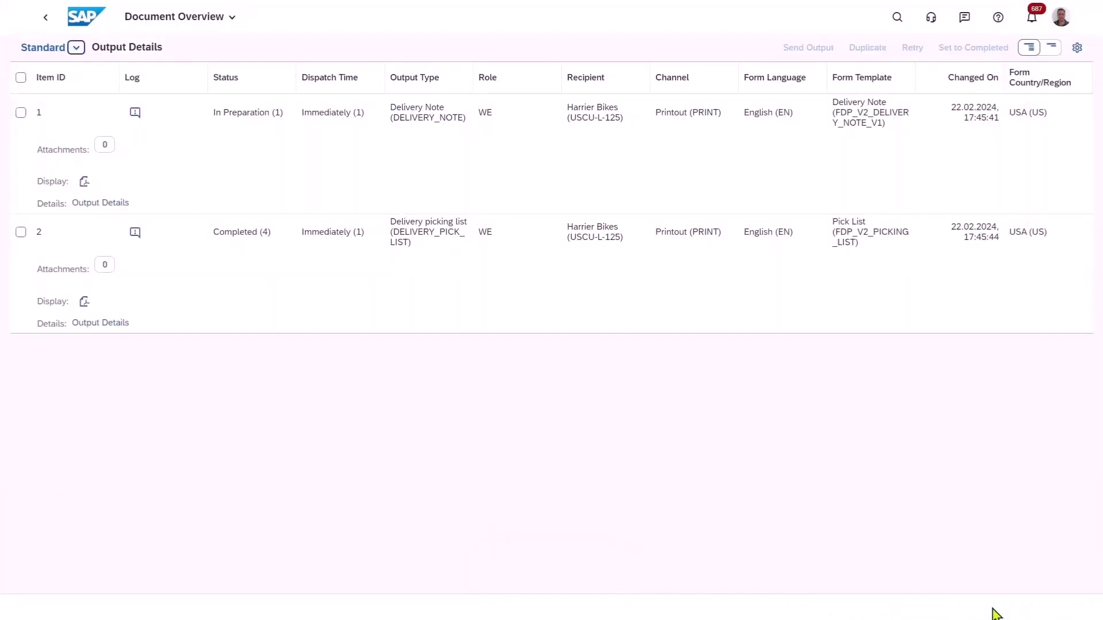
left_click(84, 183)
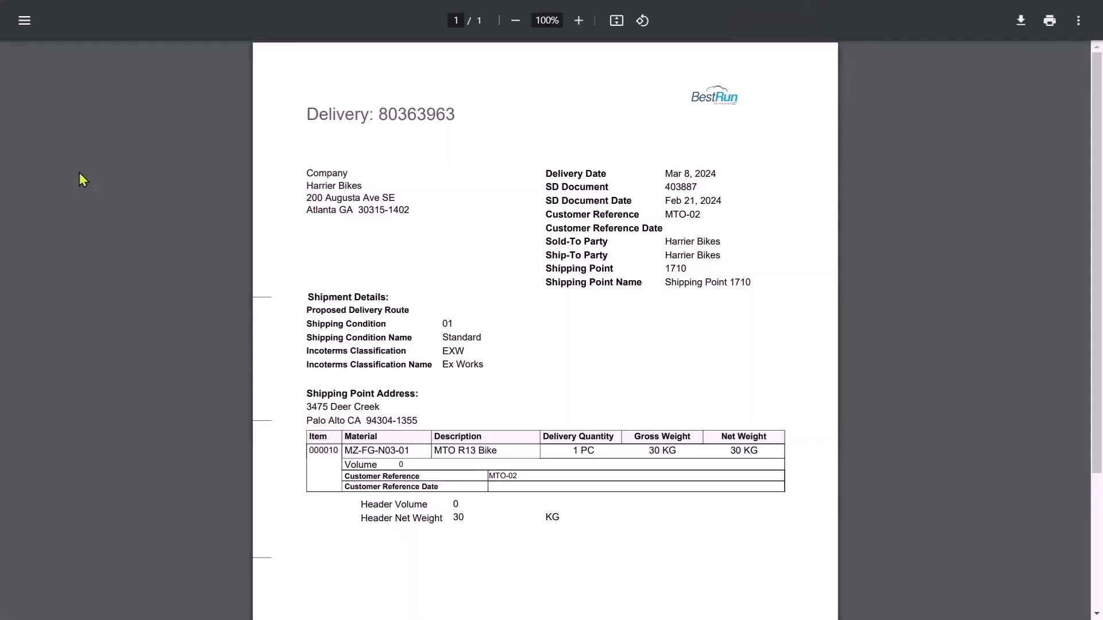
key("ctrl+w")
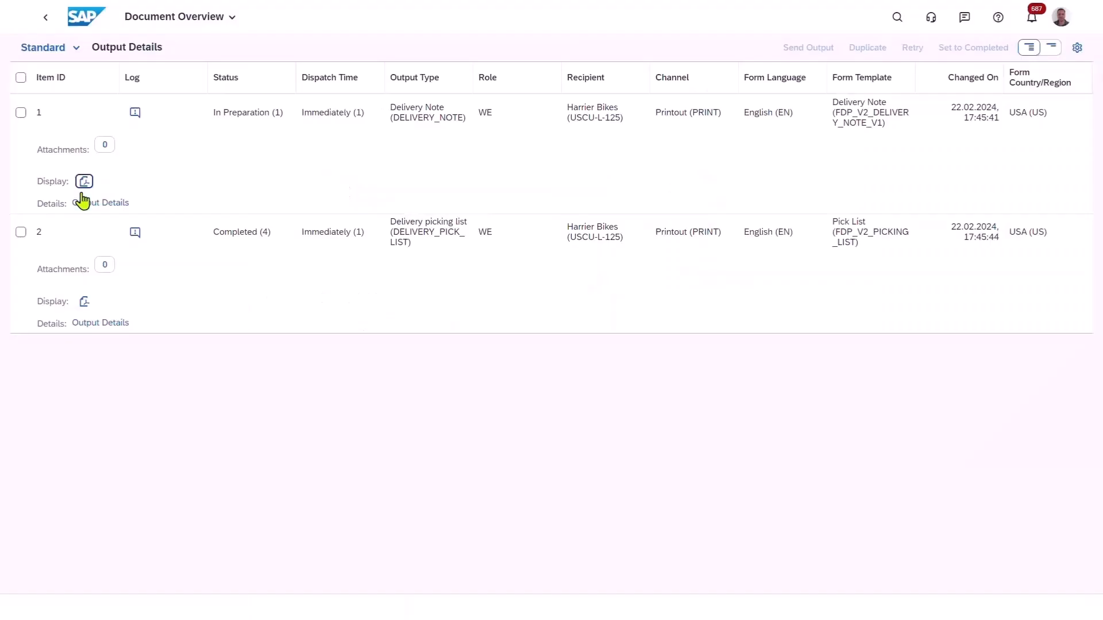
left_click(44, 21)
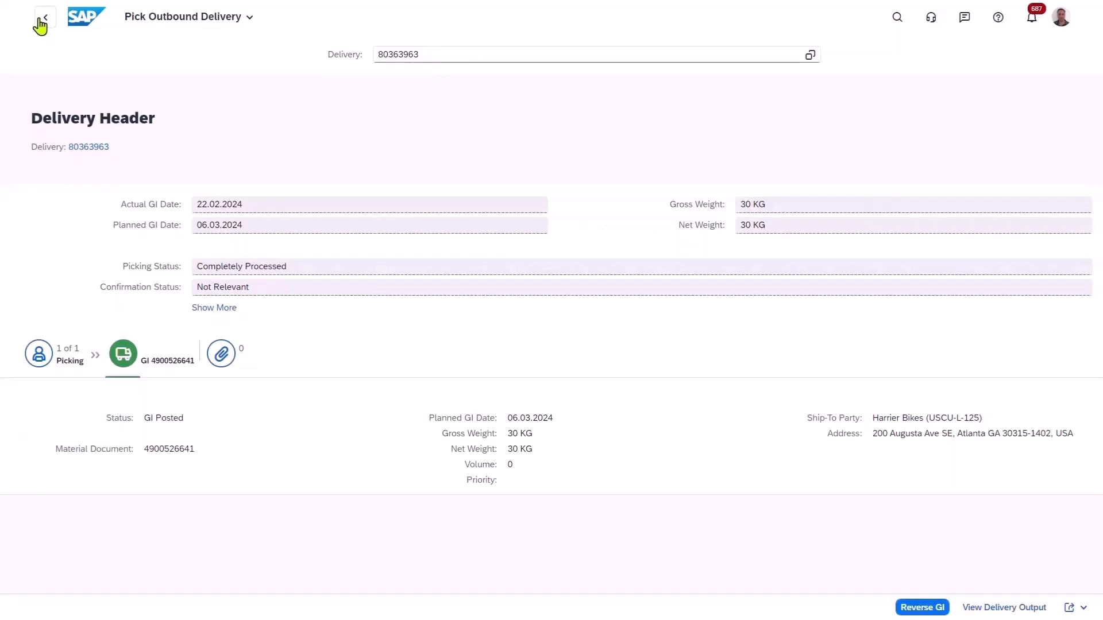
Return to Track Sales Order Details and create the invoice from the delivery's due invoicing issue.
left_click(41, 23)
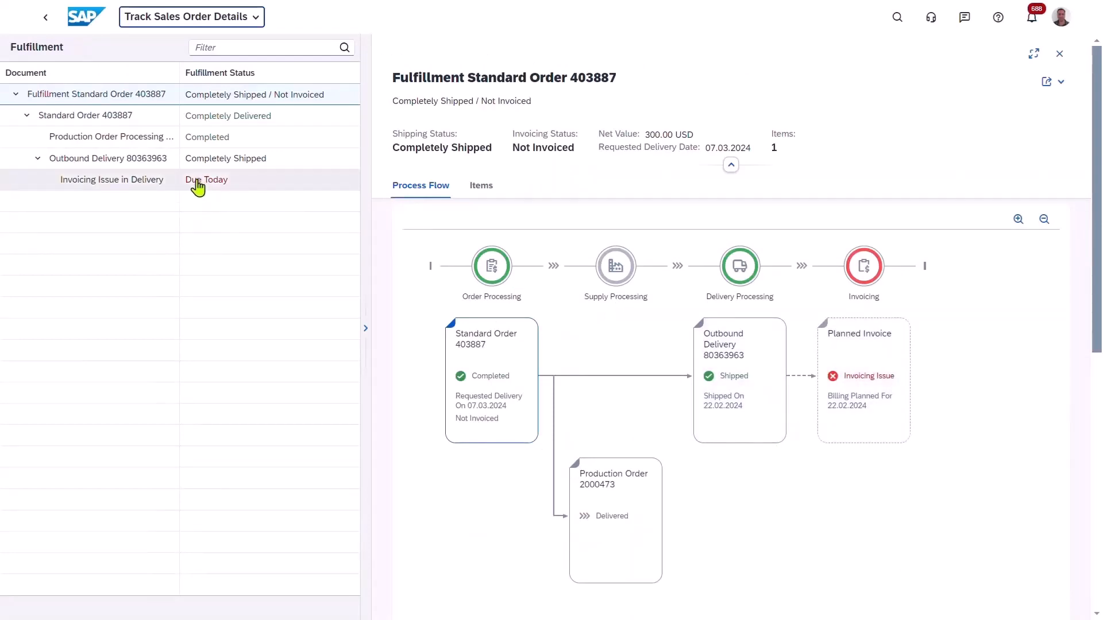
left_click(214, 189)
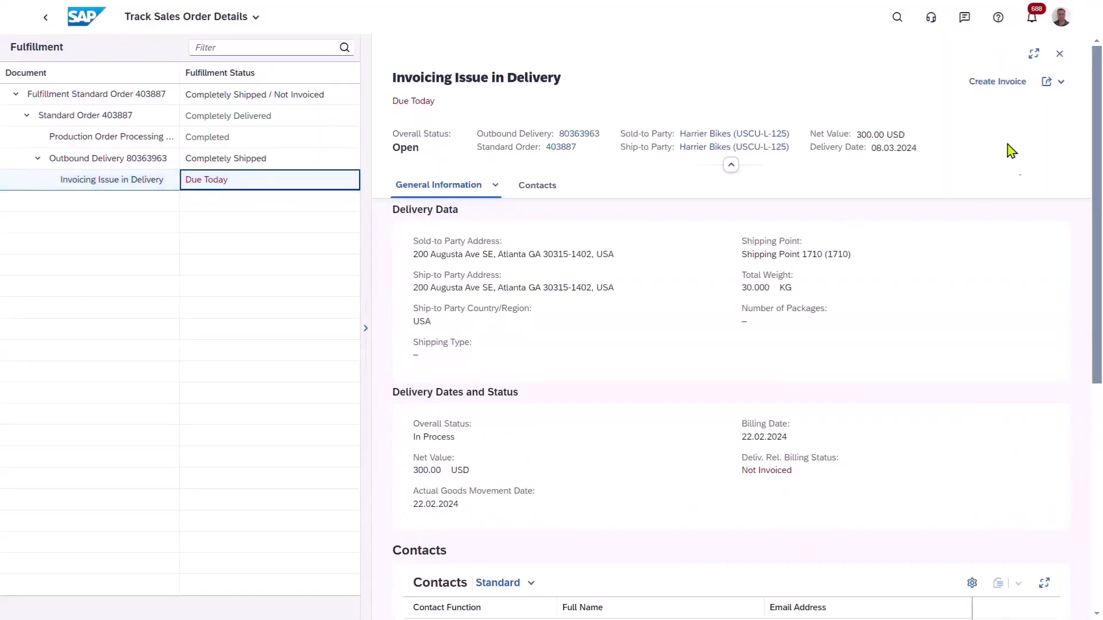
left_click(989, 84)
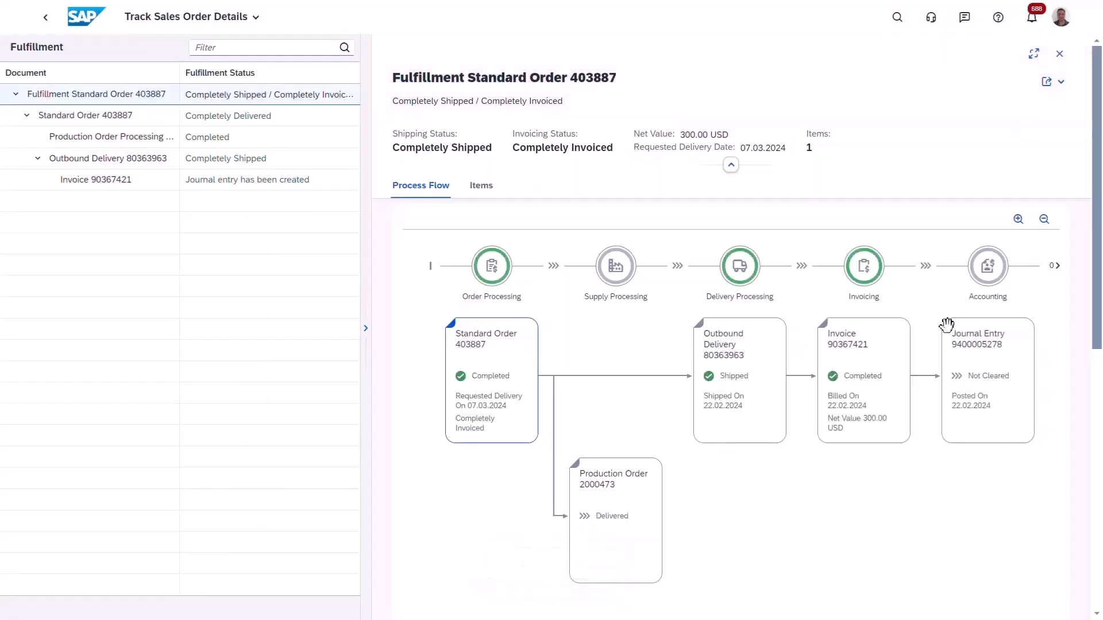
Open the new invoice in Manage Billing Documents, preview its printed form and close the preview.
left_click(868, 412)
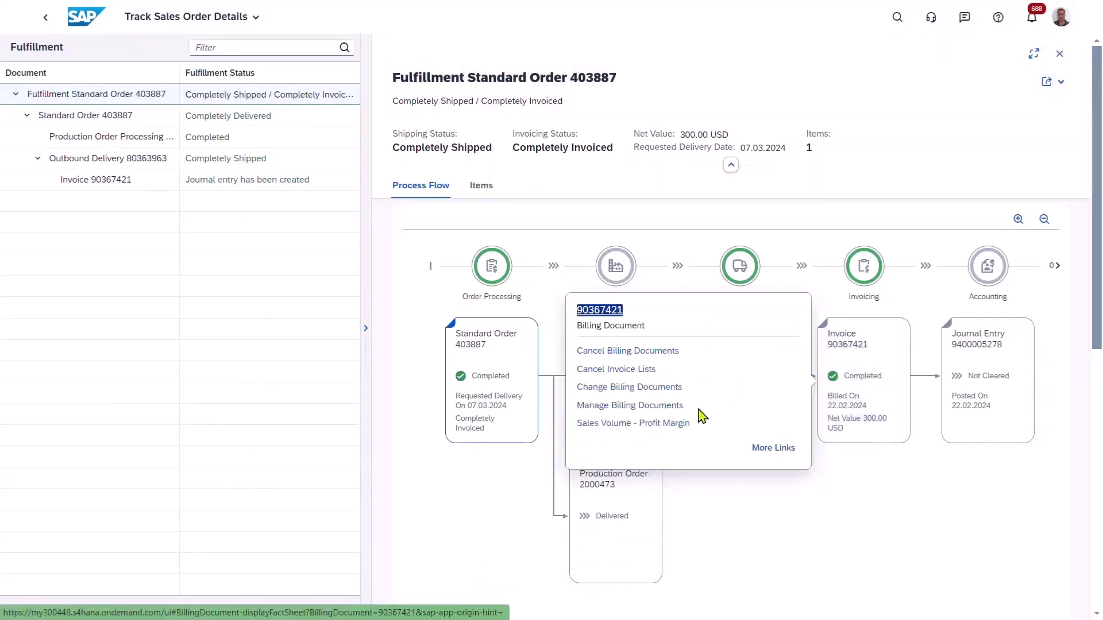
left_click(631, 409)
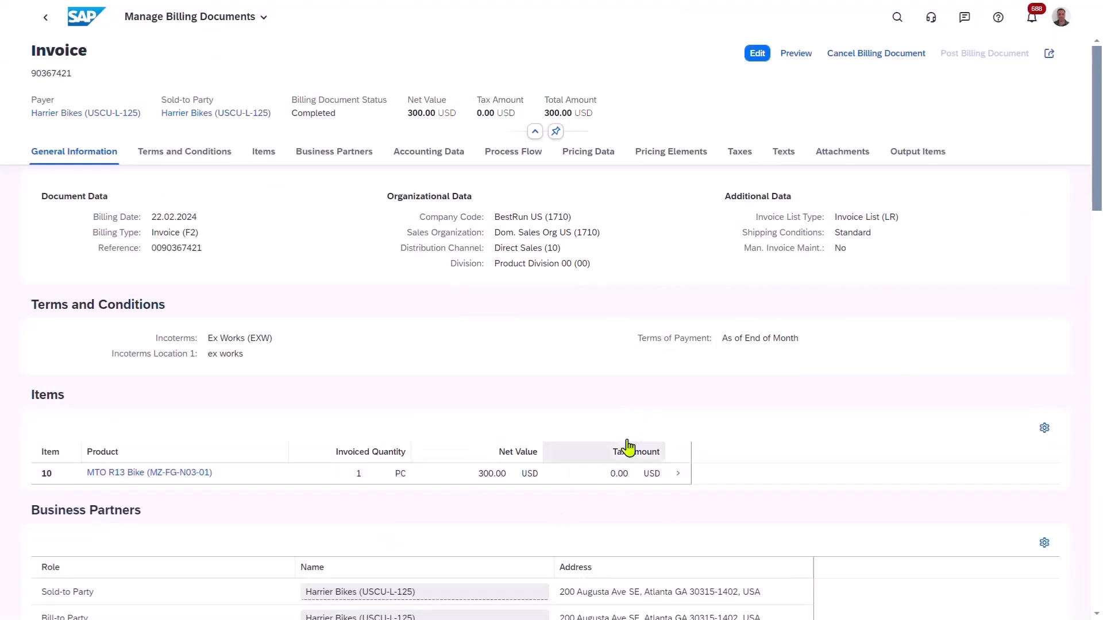
left_click(797, 54)
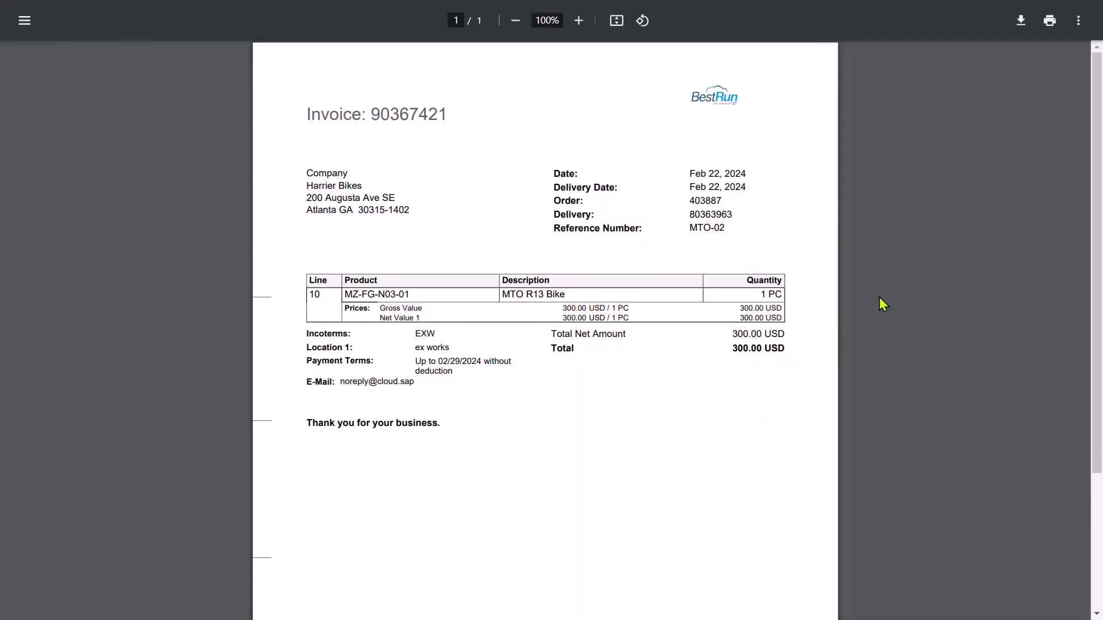
key("ctrl+w")
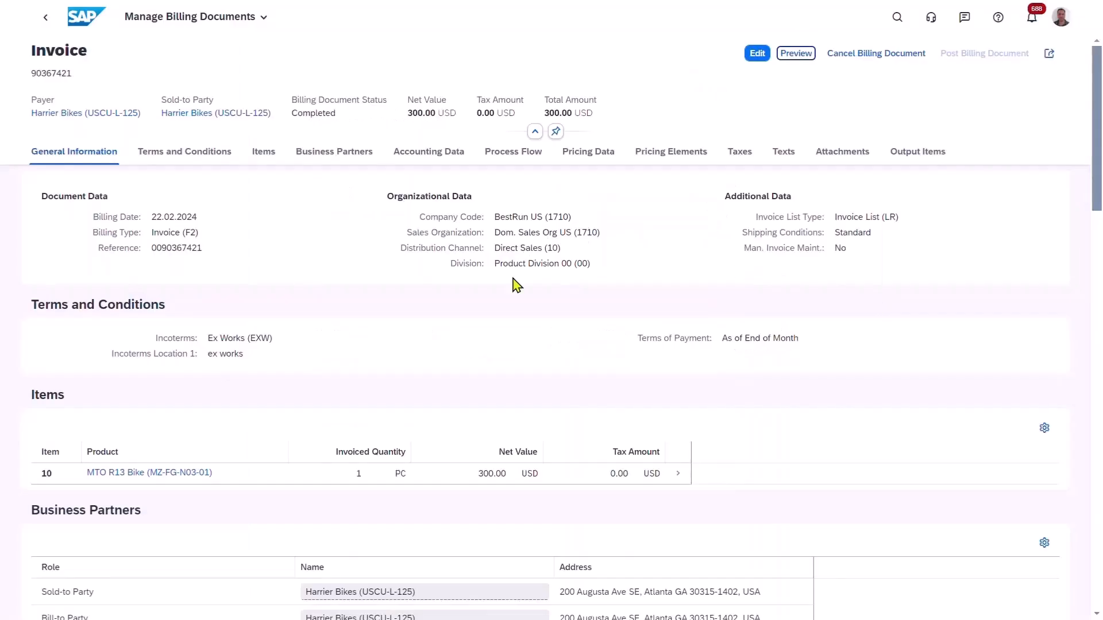
View the invoice's process flow, then return to the sales order's fulfillment flow and show it full screen.
left_click(504, 162)
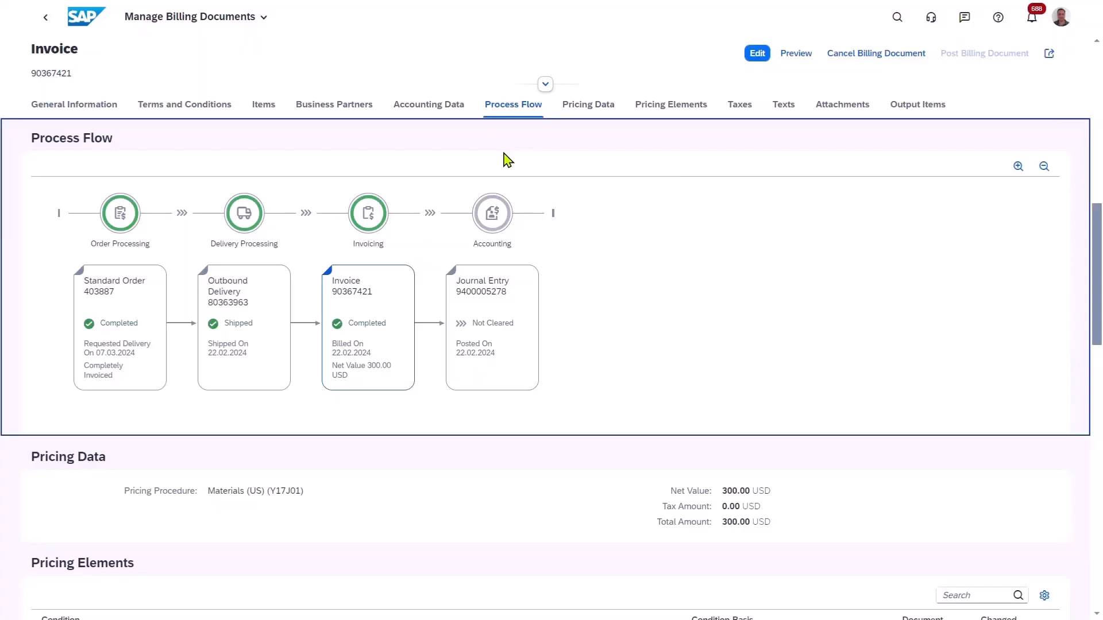
left_click(46, 23)
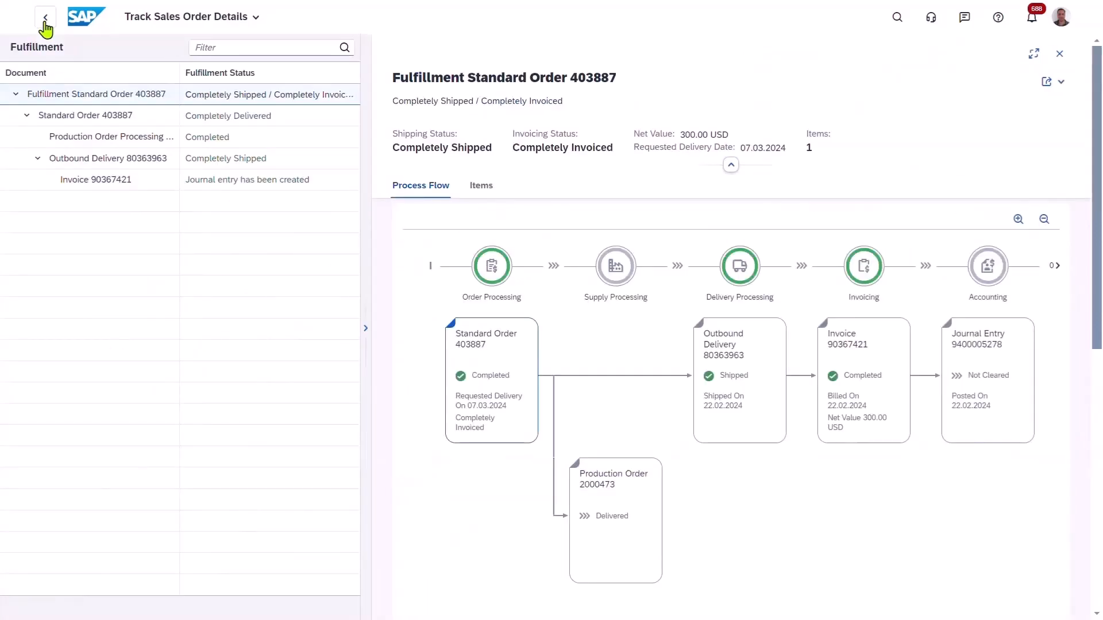
left_click(1030, 58)
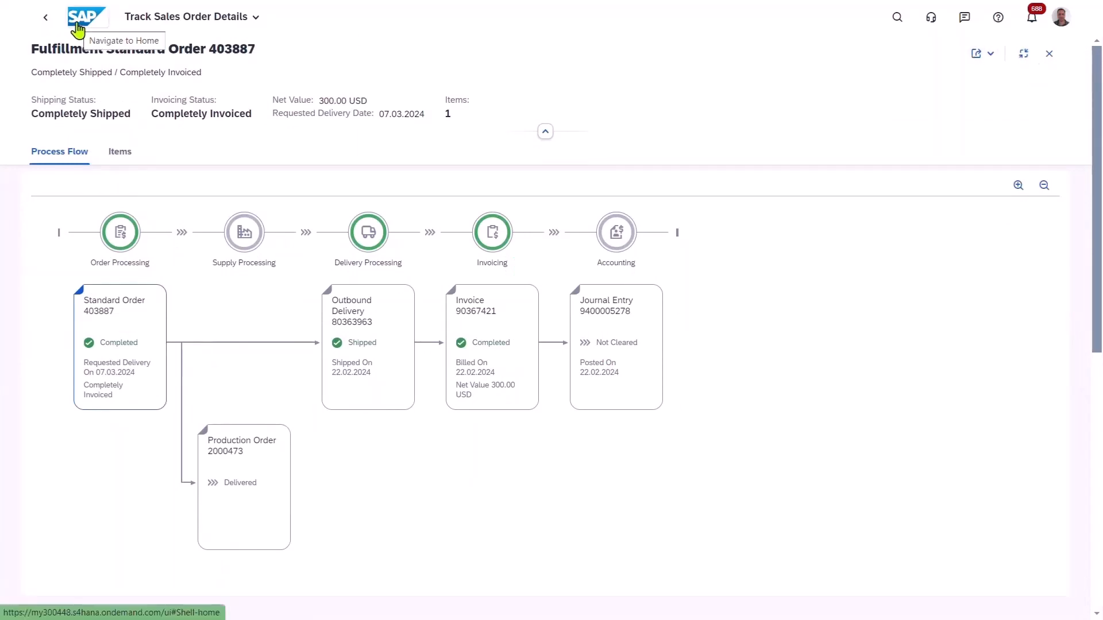
Return to the home page and open the Profit Margin card's analysis for February 2024.
left_click(79, 29)
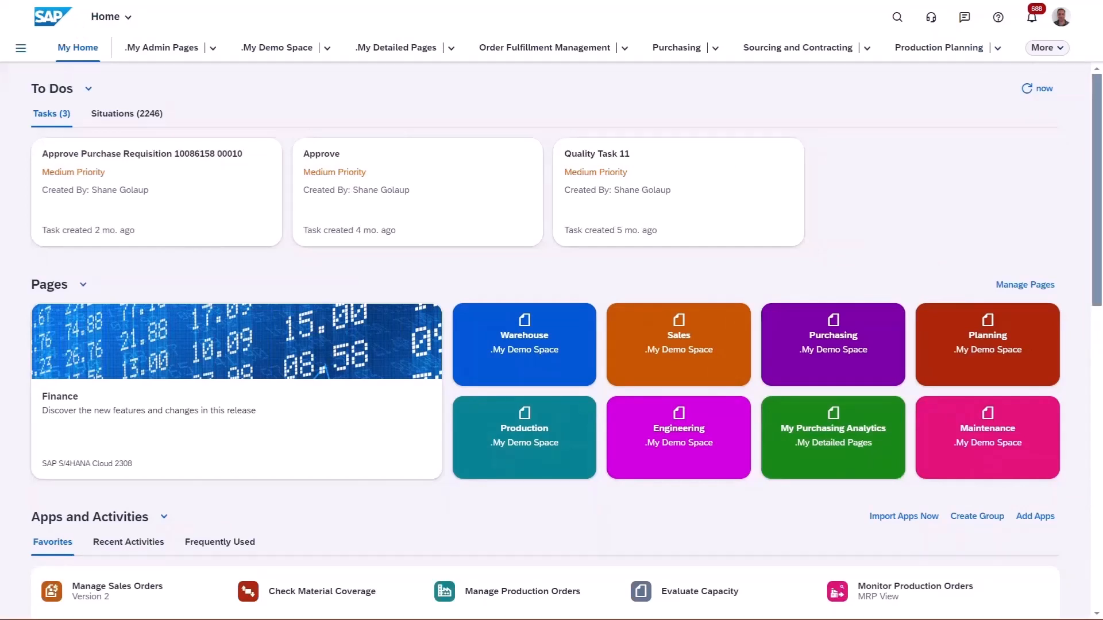
left_click(1096, 488)
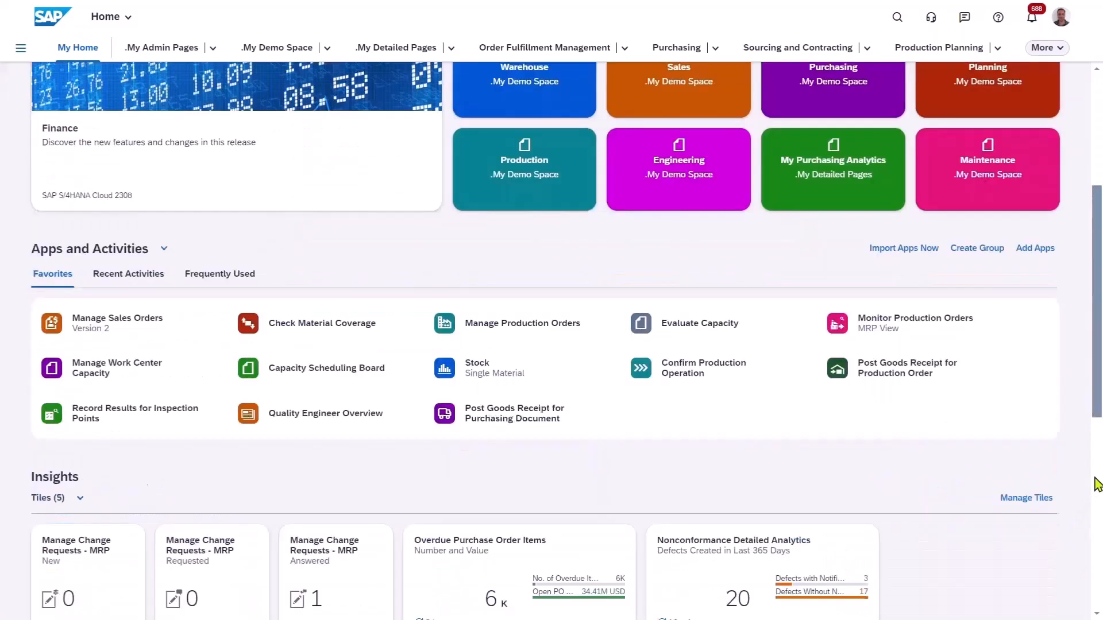
left_click(1098, 517)
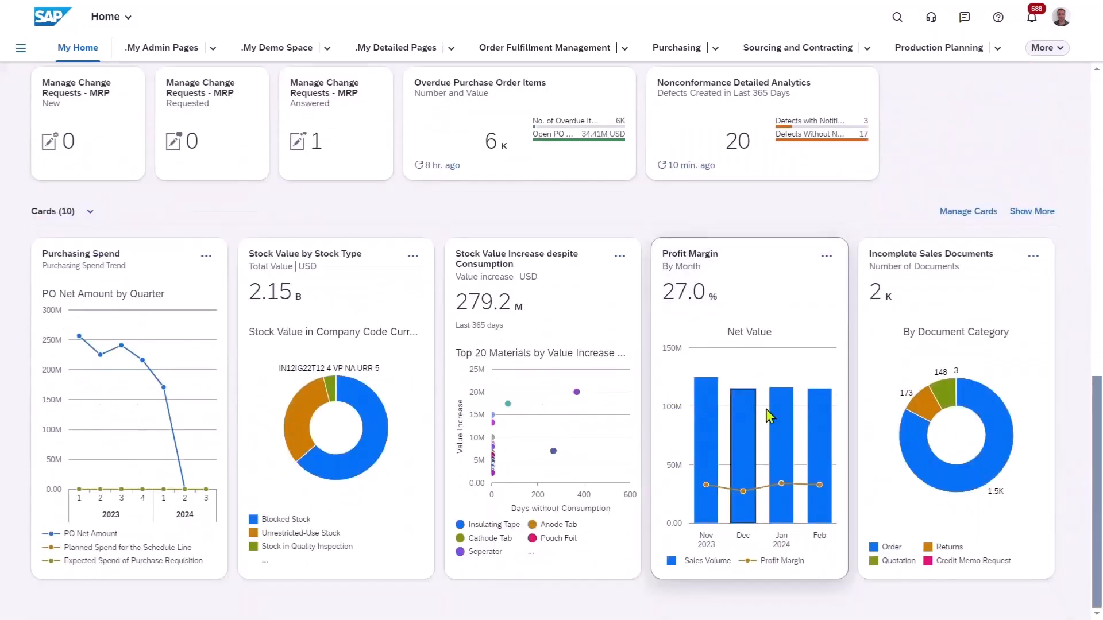
left_click(820, 450)
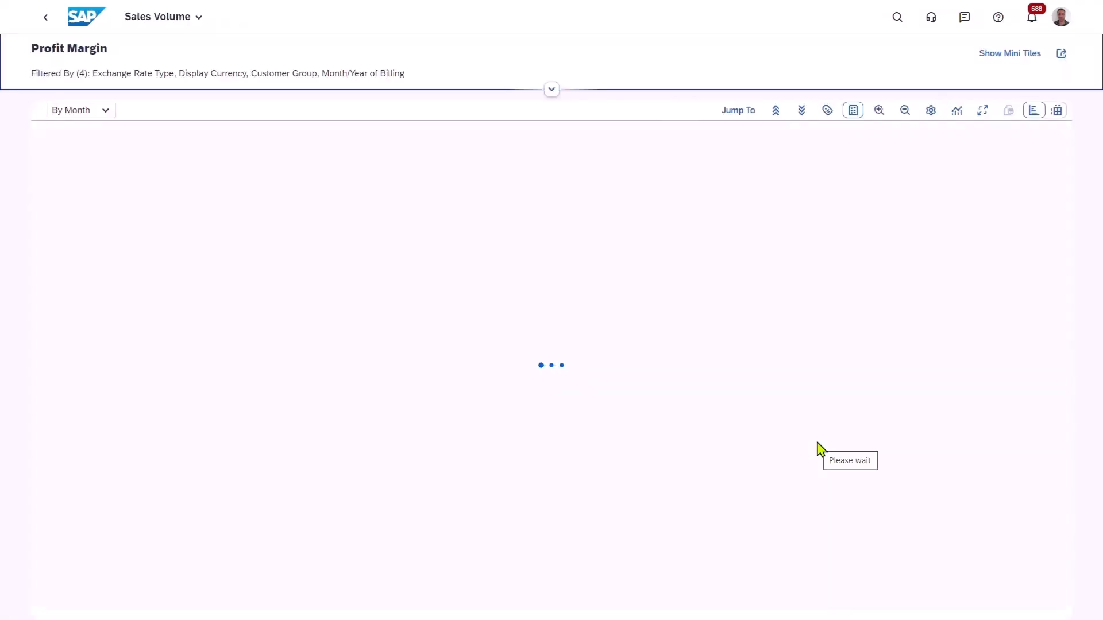
Set the Profit Margin analysis display currency to US Dollar (USD), apply the filter and collapse the filter area.
left_click(552, 90)
left_click(432, 112)
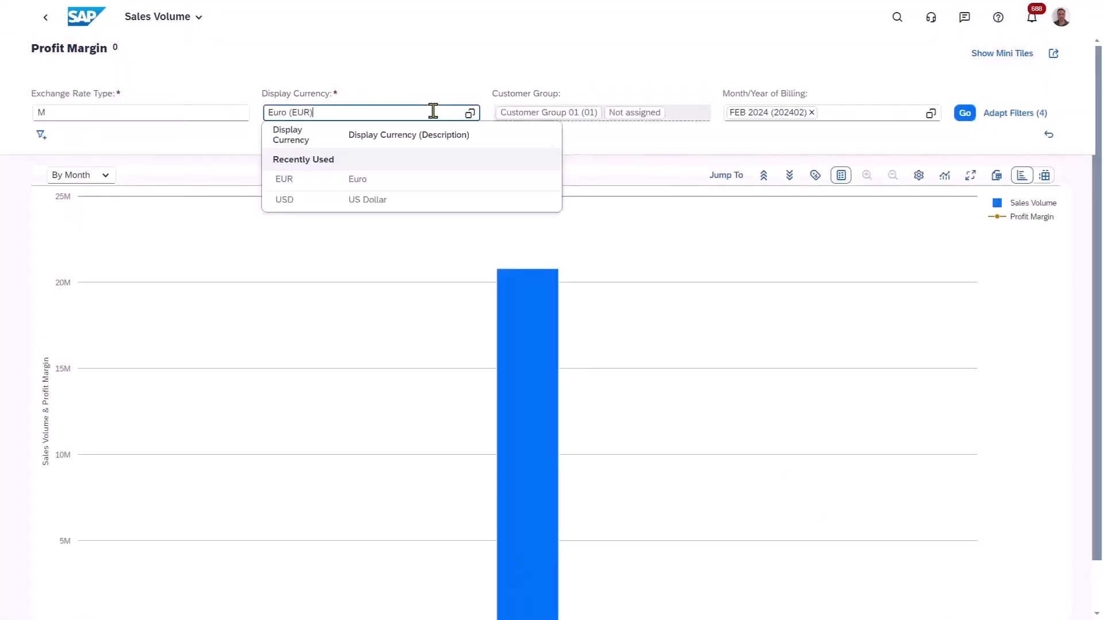
left_click(358, 202)
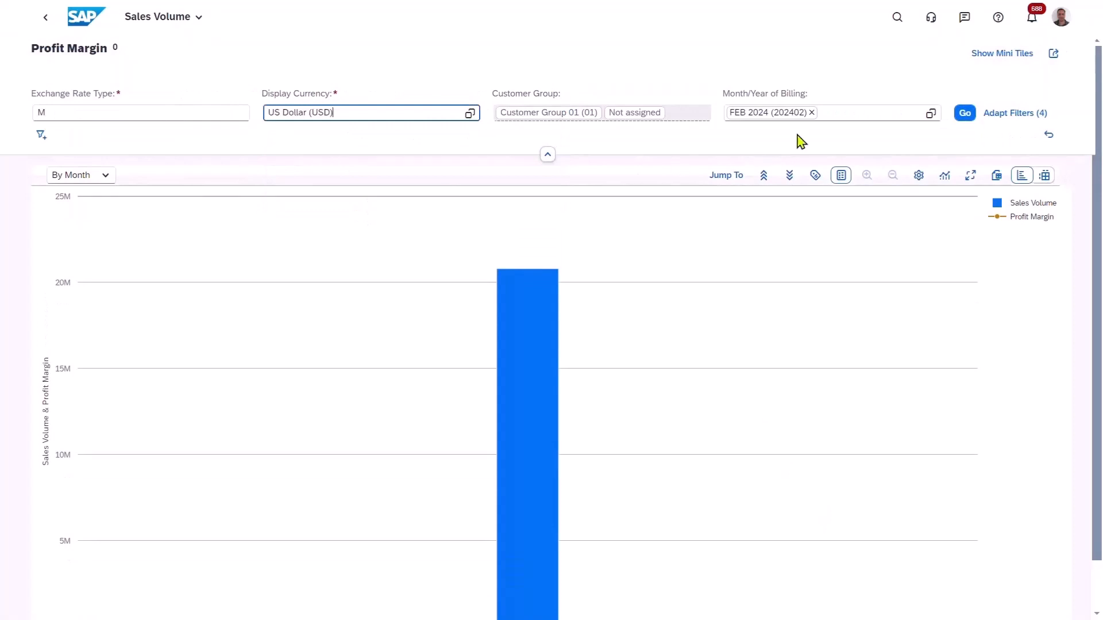
left_click(964, 115)
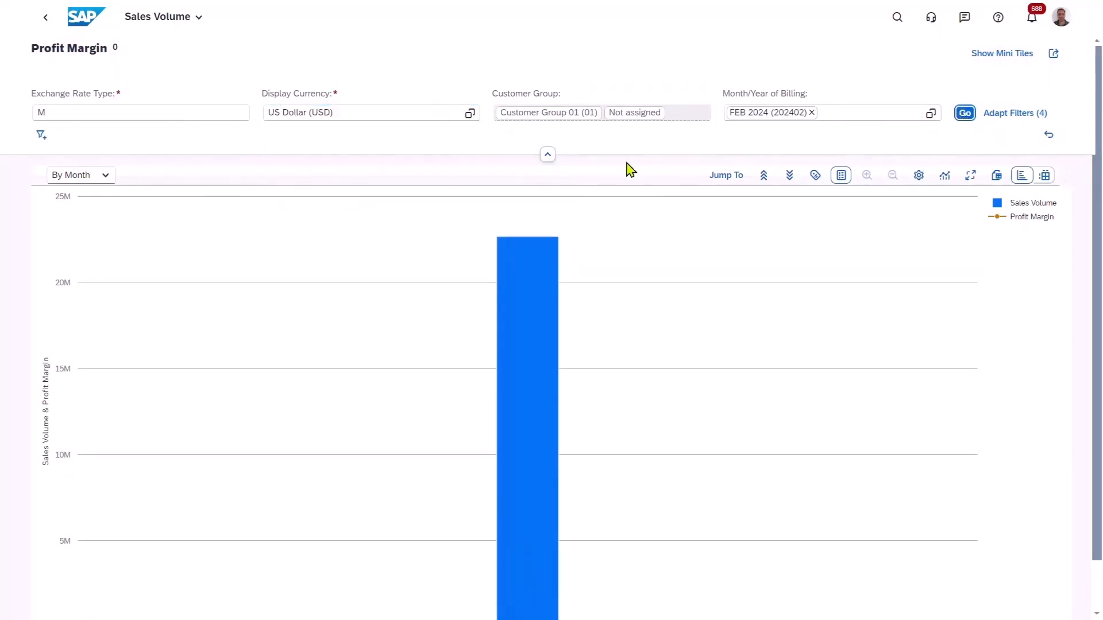
left_click(547, 156)
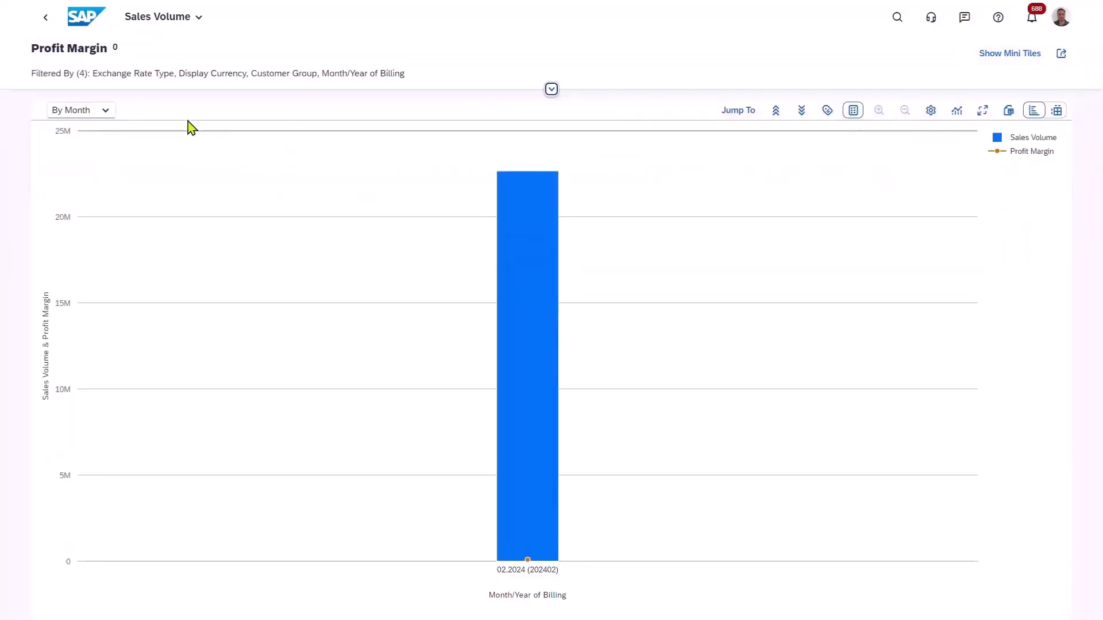
Show the profit margin by sold-to party, drill down on Harrier Bikes by billing document and select the new invoice.
left_click(106, 112)
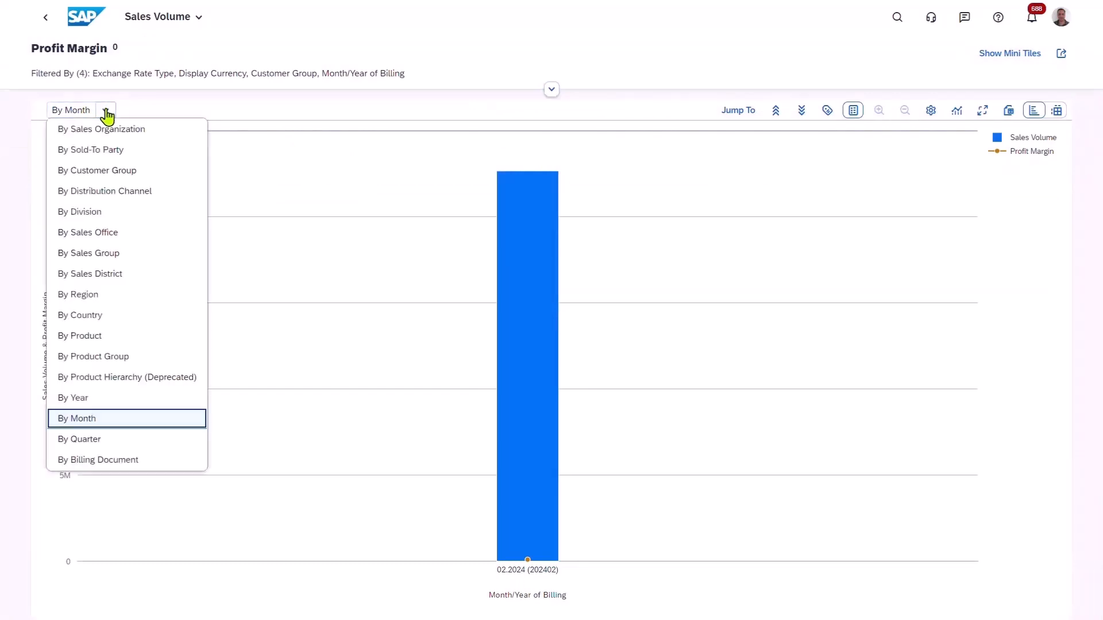
left_click(109, 150)
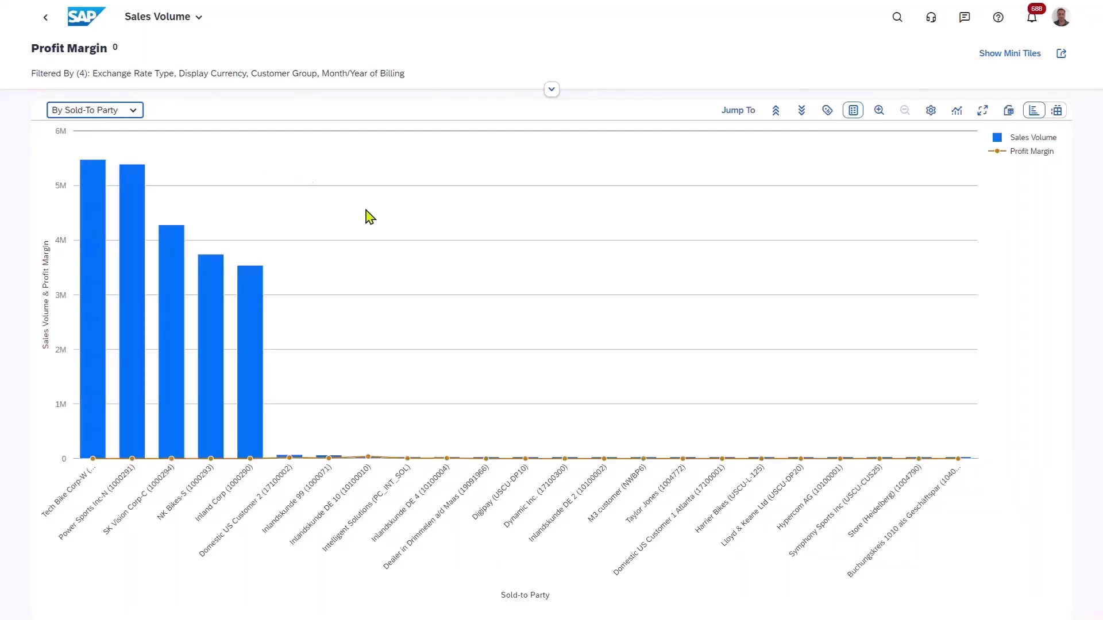
left_click(730, 505)
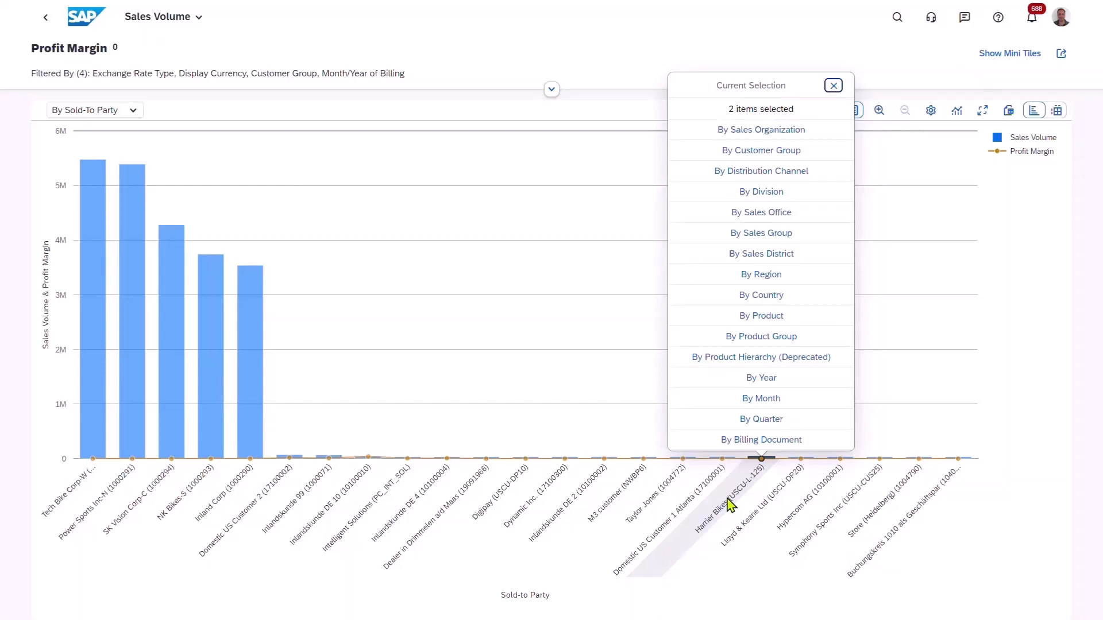
left_click(762, 443)
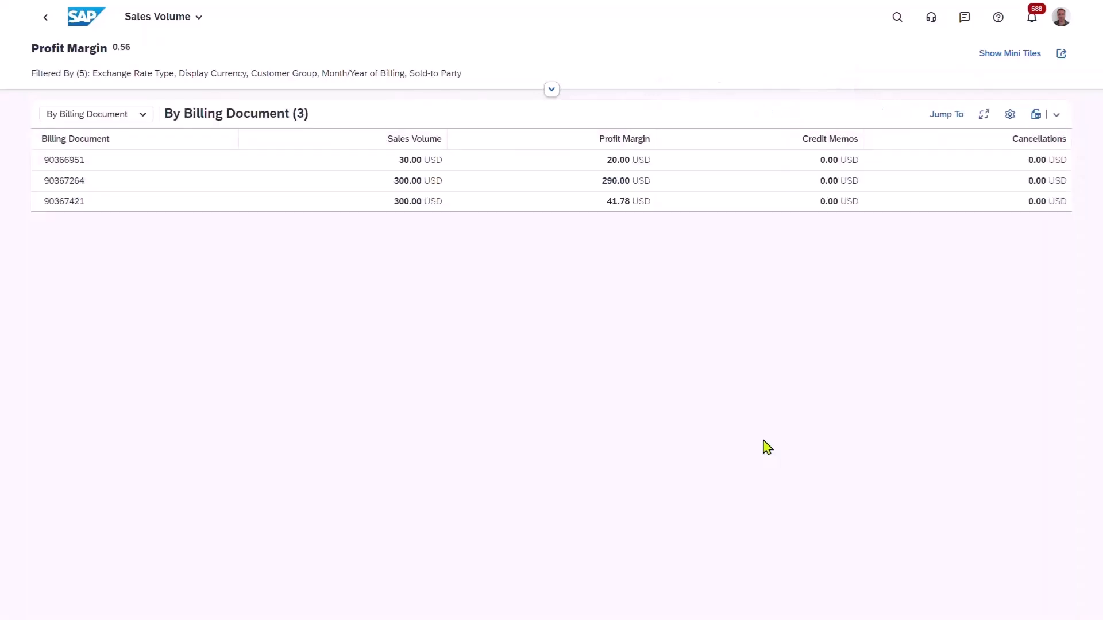
left_click(42, 208)
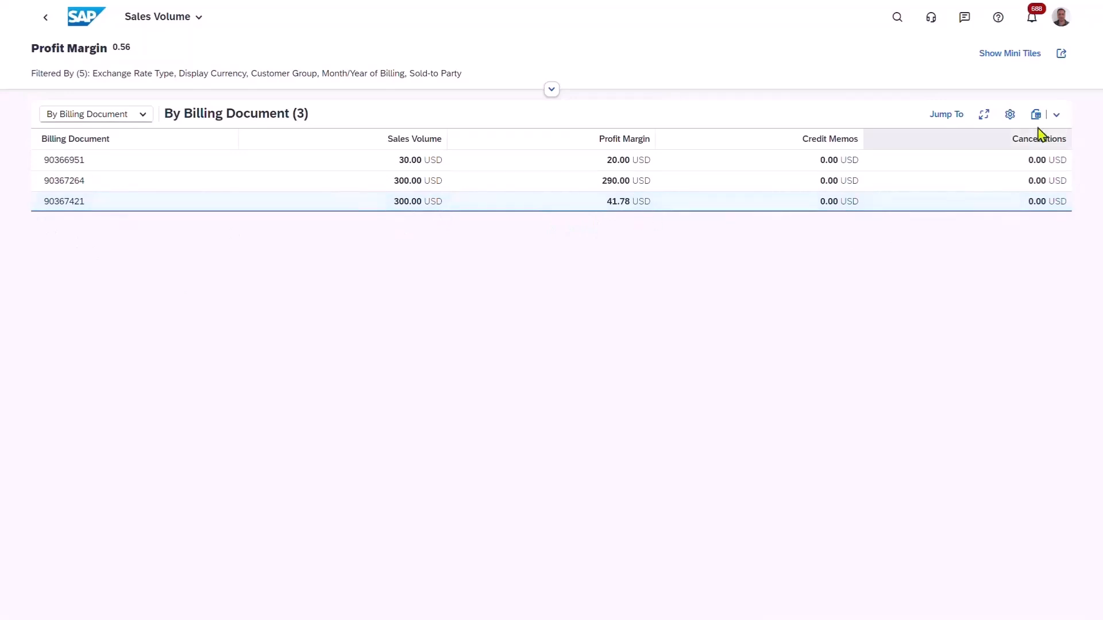
Add the Net Sales Cost and Profit Margin Ratio columns to the billing document table.
left_click(1011, 119)
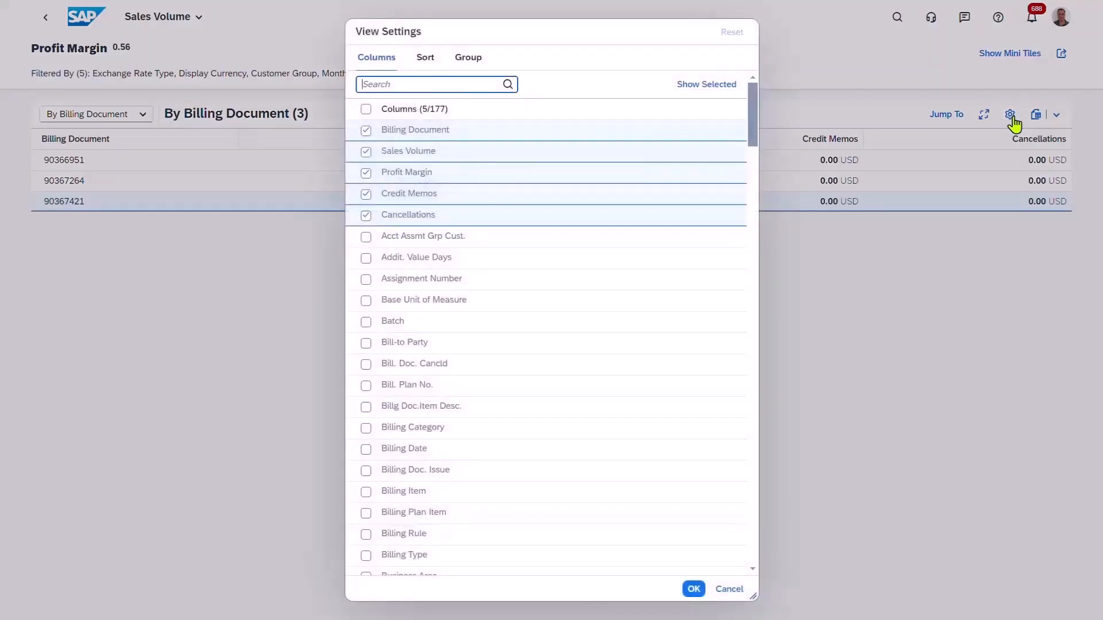
left_click_drag(756, 141, 740, 352)
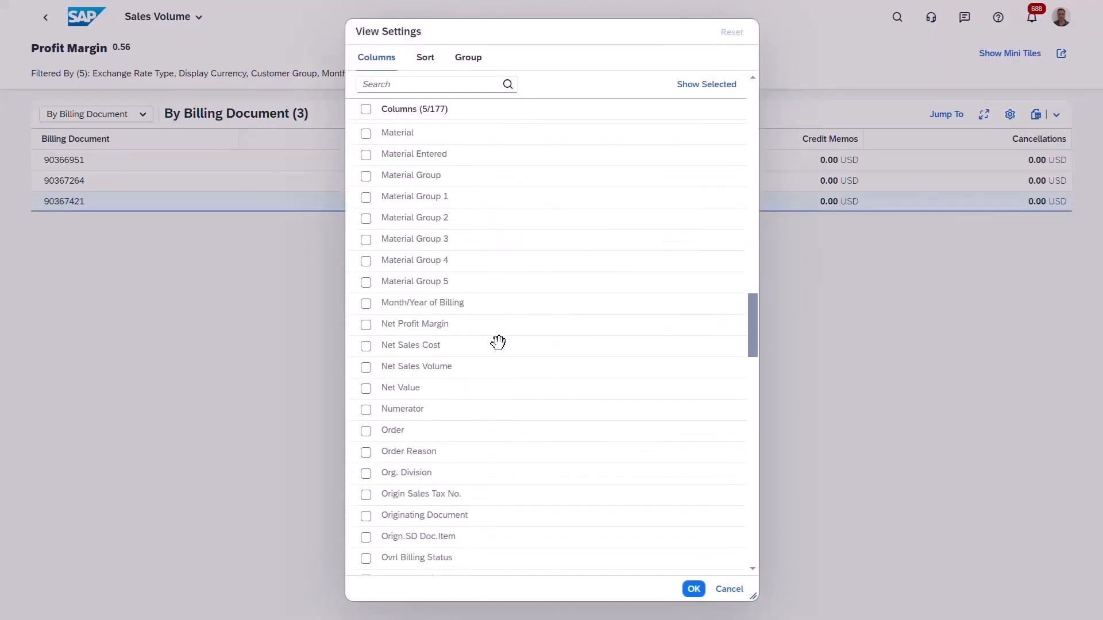
left_click(366, 347)
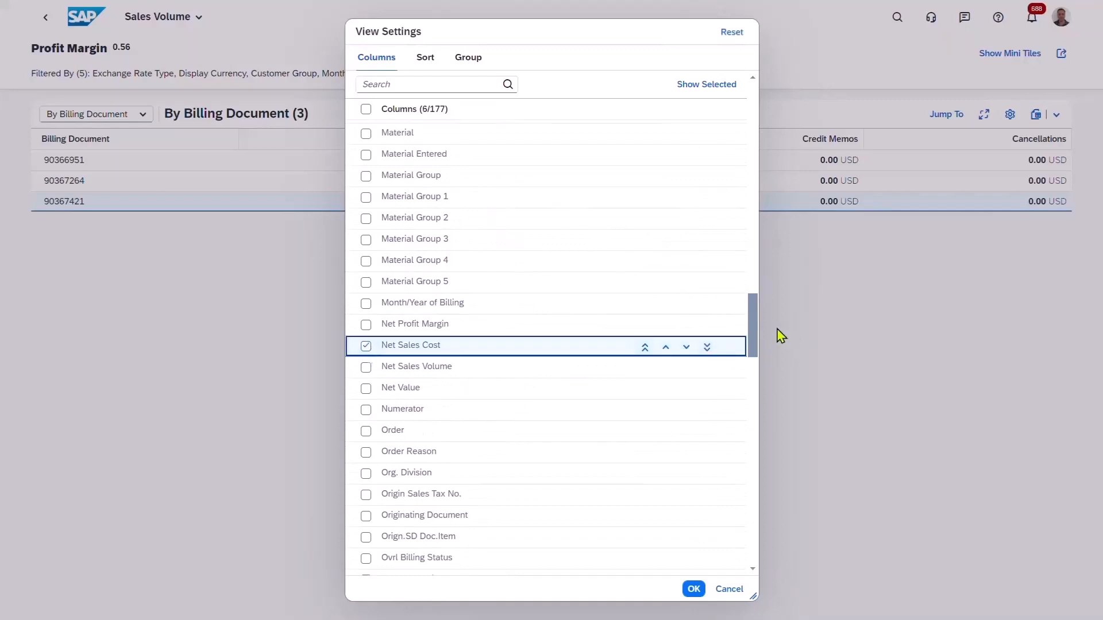
left_click_drag(755, 332, 745, 431)
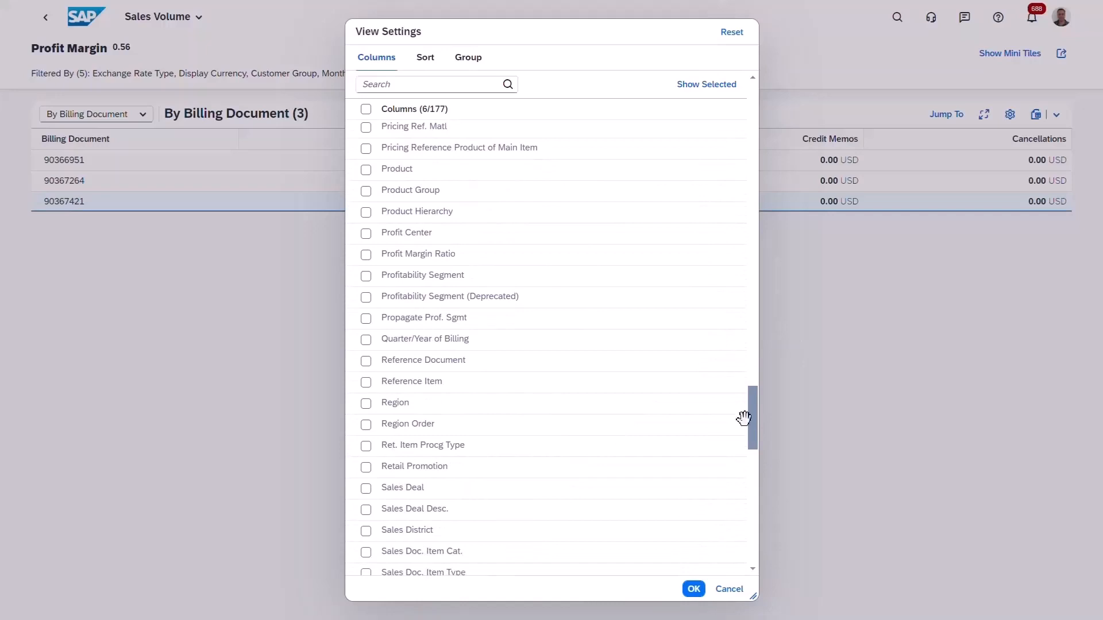
left_click(366, 254)
left_click(693, 589)
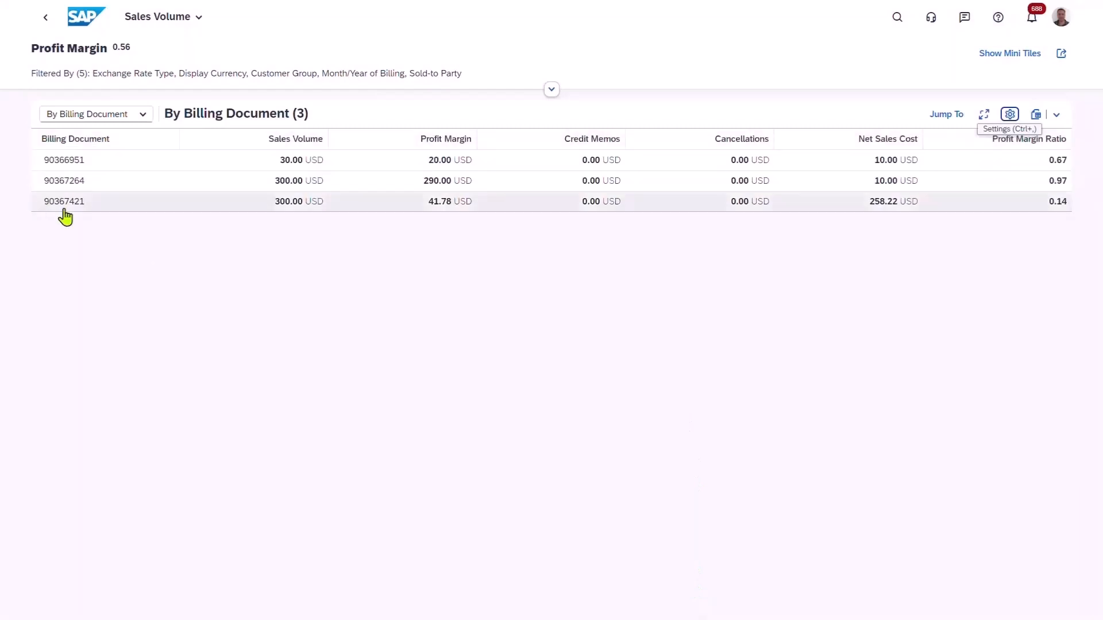
Select the new invoice's row to review its cost and margin ratio, and return to the start of the home page.
left_click(46, 211)
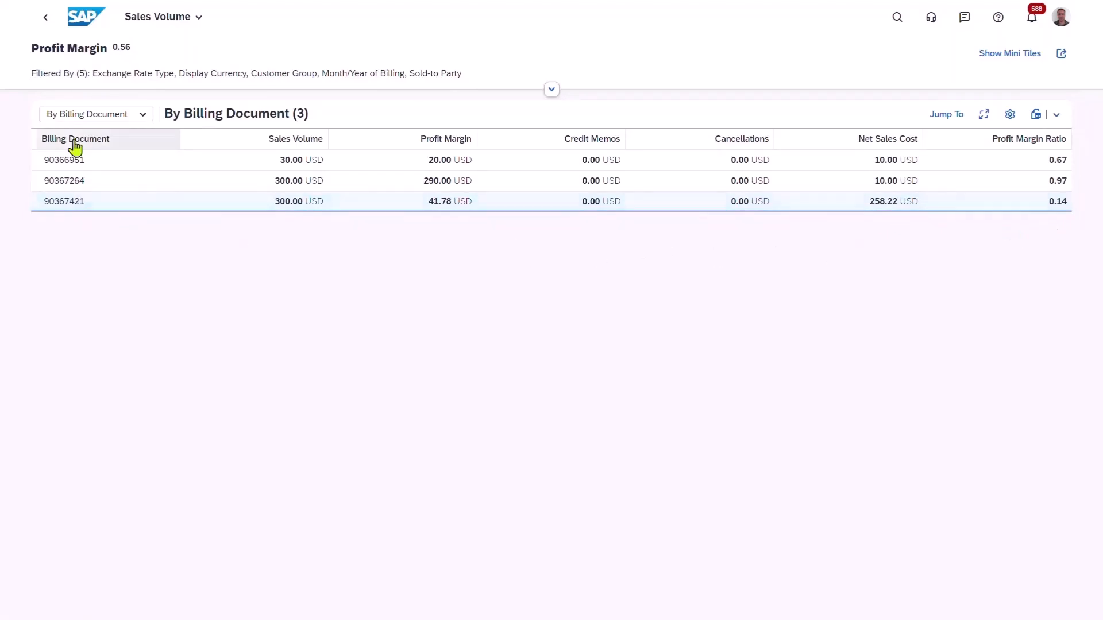
left_click(77, 22)
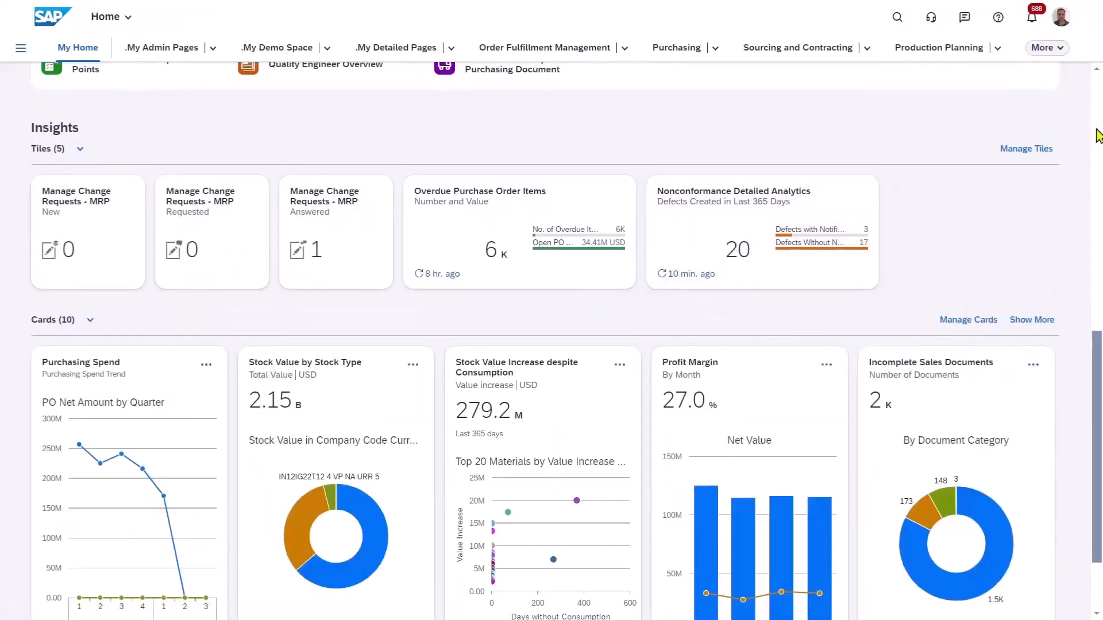
scroll(1097, 136, "up", 10)
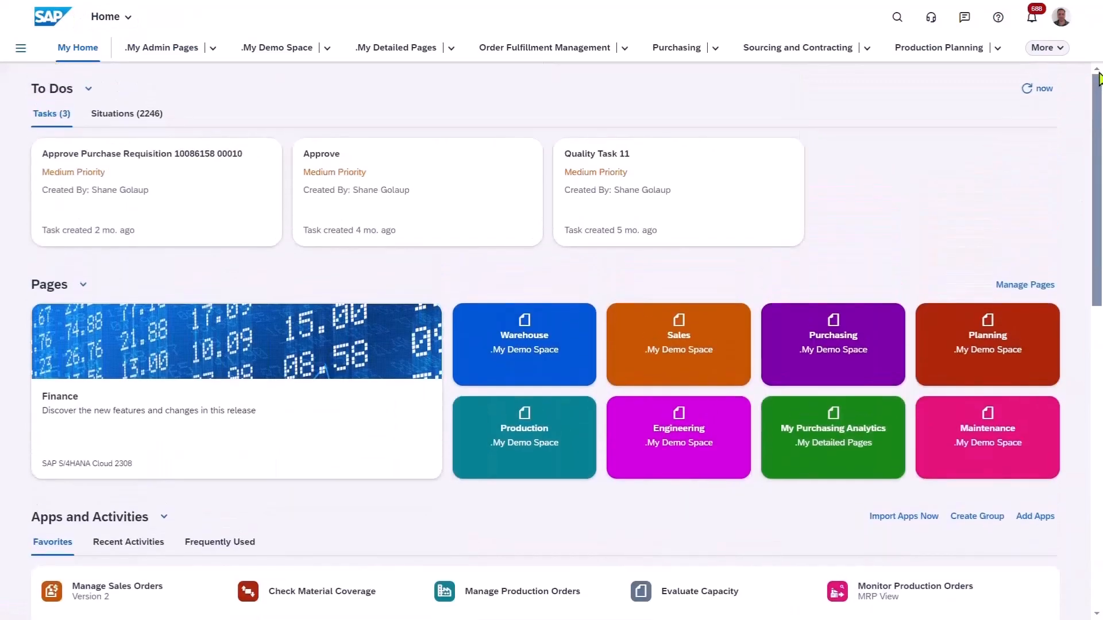